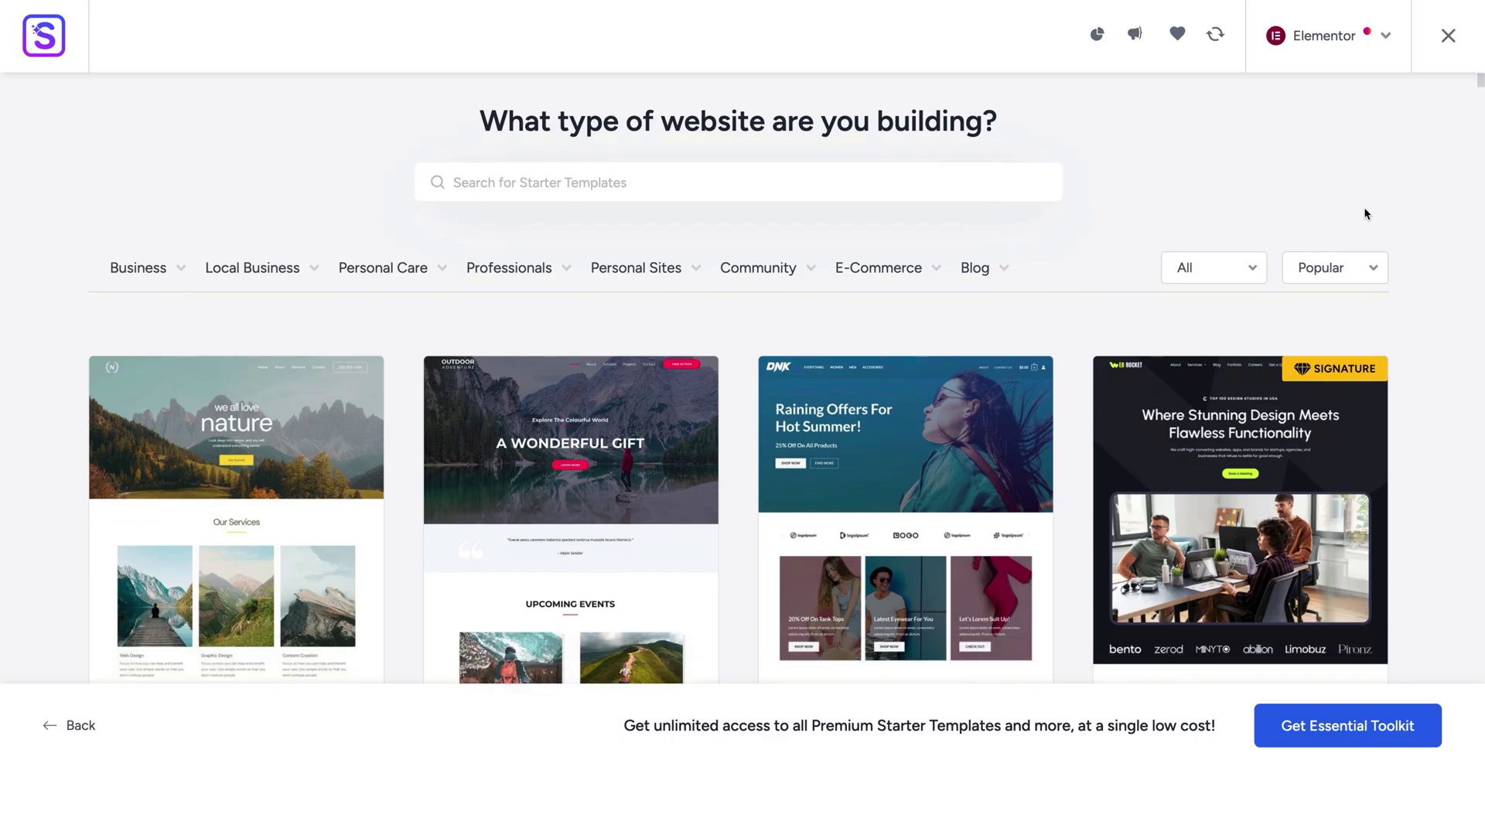
{"action": "scroll", "coordinate": [1365, 214], "scroll_direction": "down", "scroll_amount": 3}
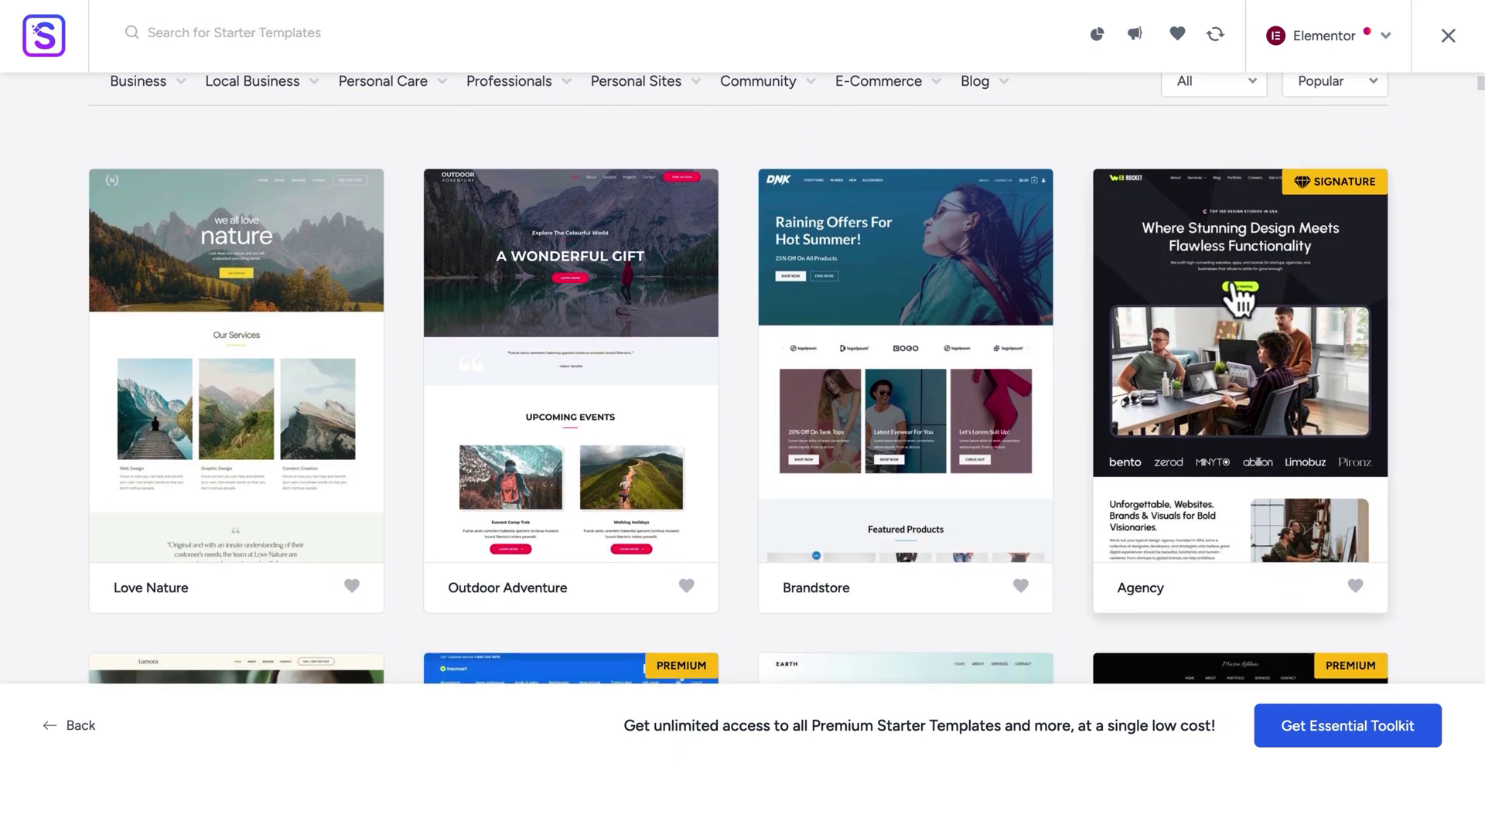
In the intro preview, set the NEW COLLECTION heading to size 160 with lighter weight, then add a Shop Now button
{"action": "scroll", "coordinate": [1237, 294], "scroll_direction": "down", "scroll_amount": 6}
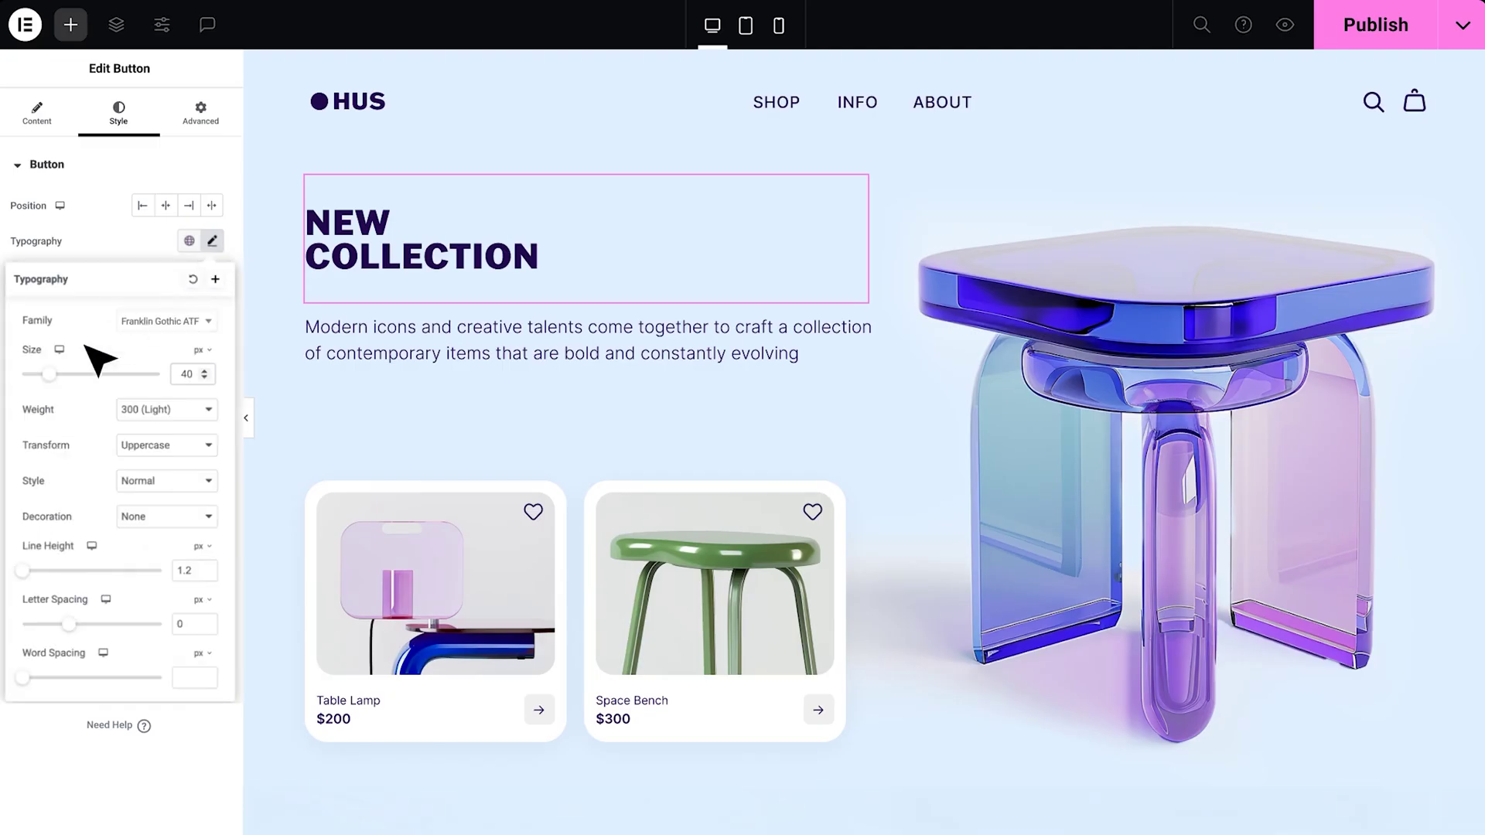
{"action": "left_click_drag", "start_coordinate": [95, 360], "coordinate": [155, 394]}
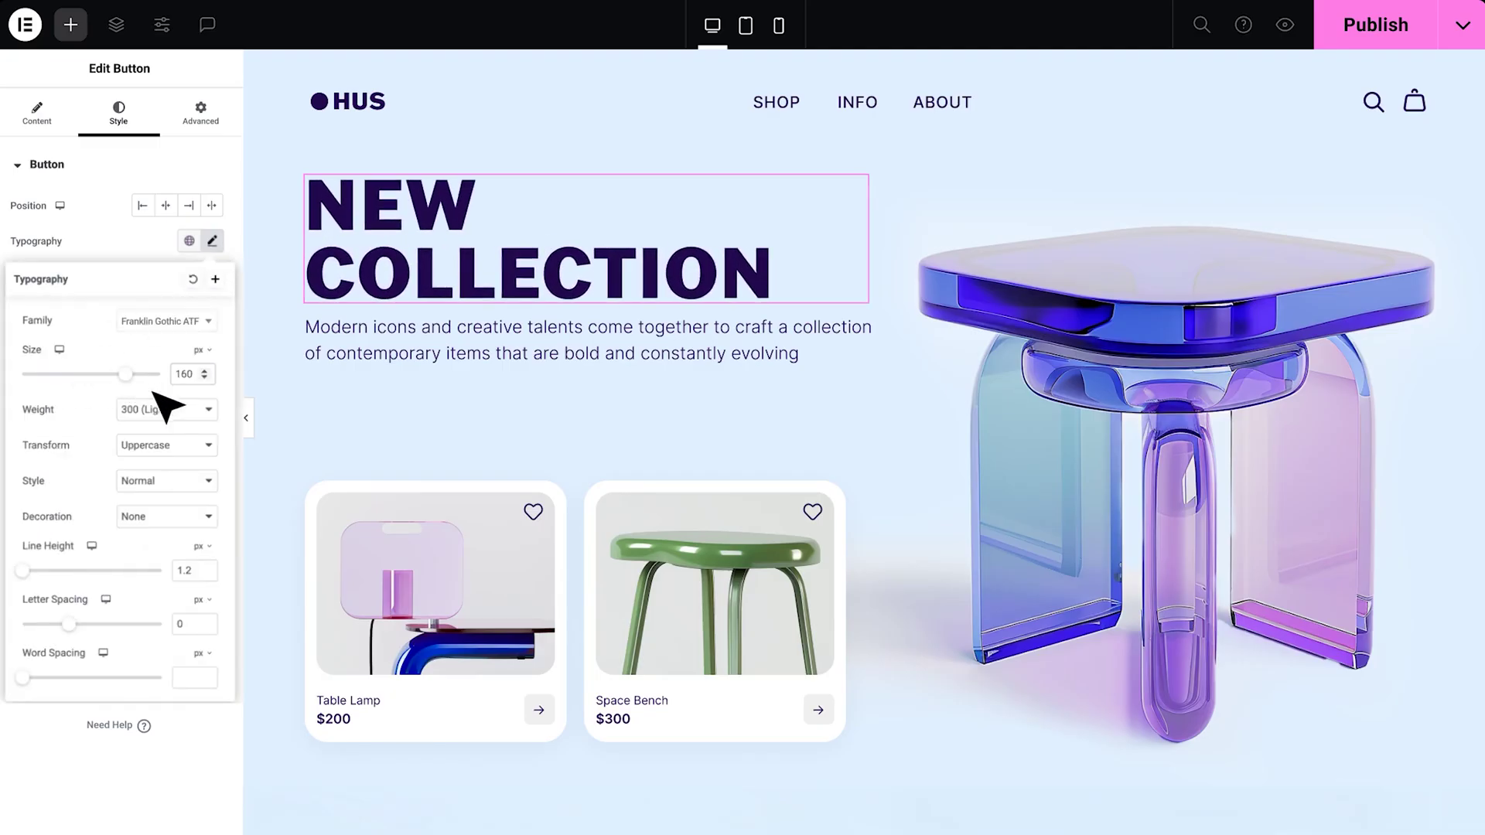
{"action": "left_click", "coordinate": [185, 410]}
{"action": "left_click", "coordinate": [172, 513]}
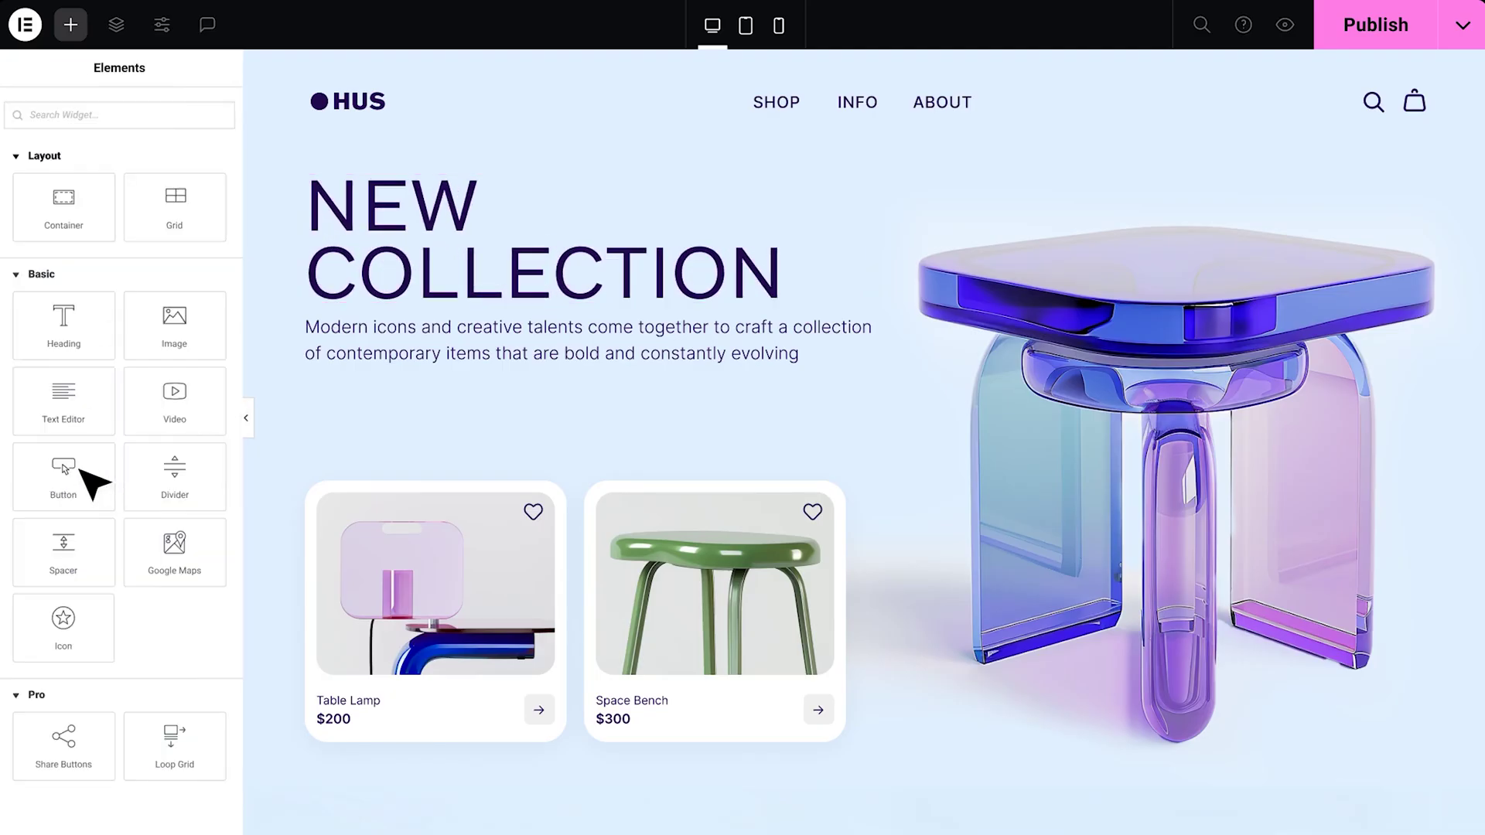
{"action": "left_click_drag", "start_coordinate": [81, 469], "coordinate": [344, 398]}
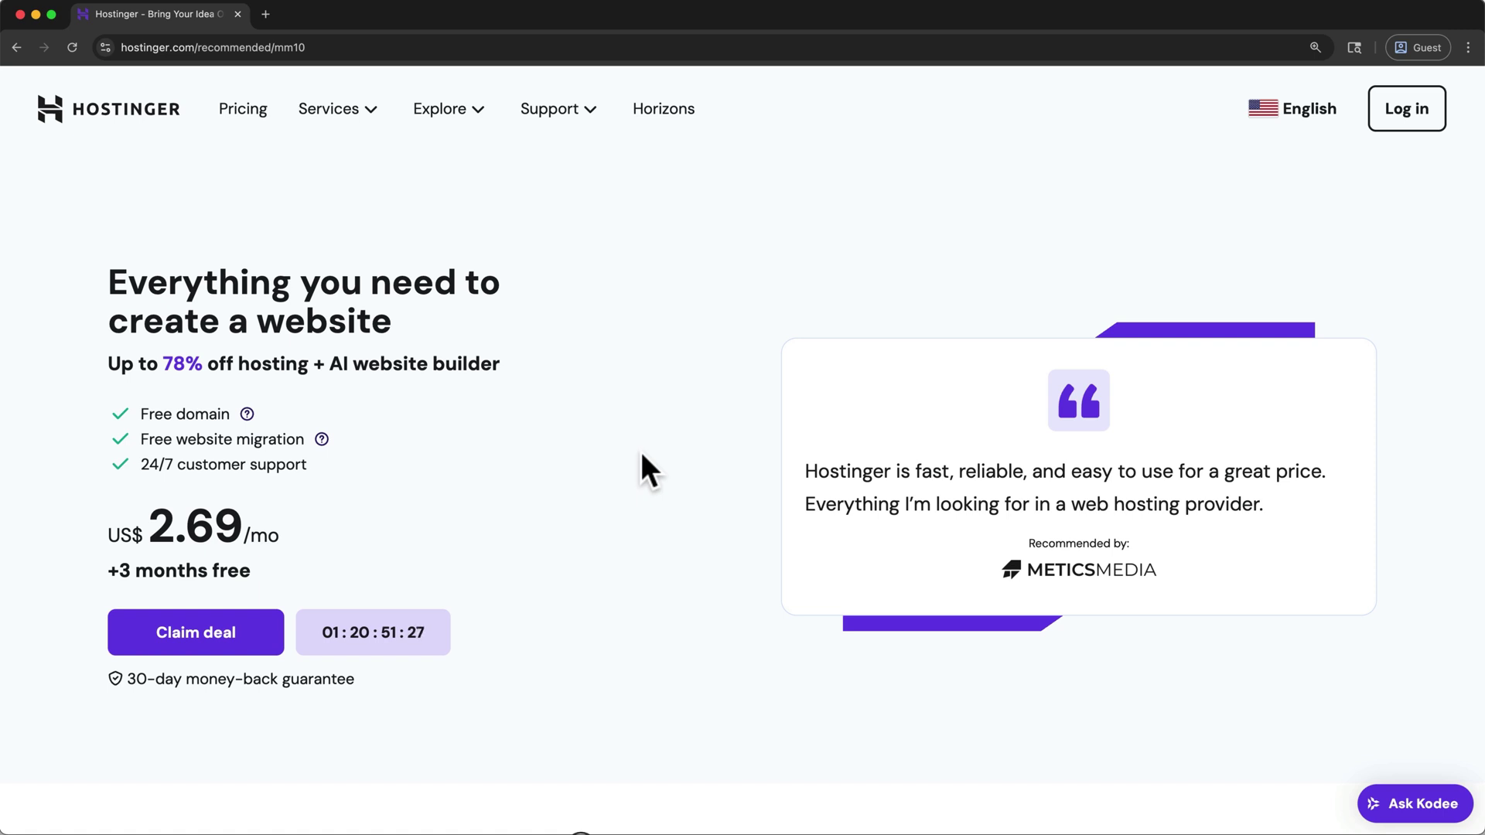
Bring up the discounted hosting plans and add the Premium plan to the cart
{"action": "left_click", "coordinate": [274, 633]}
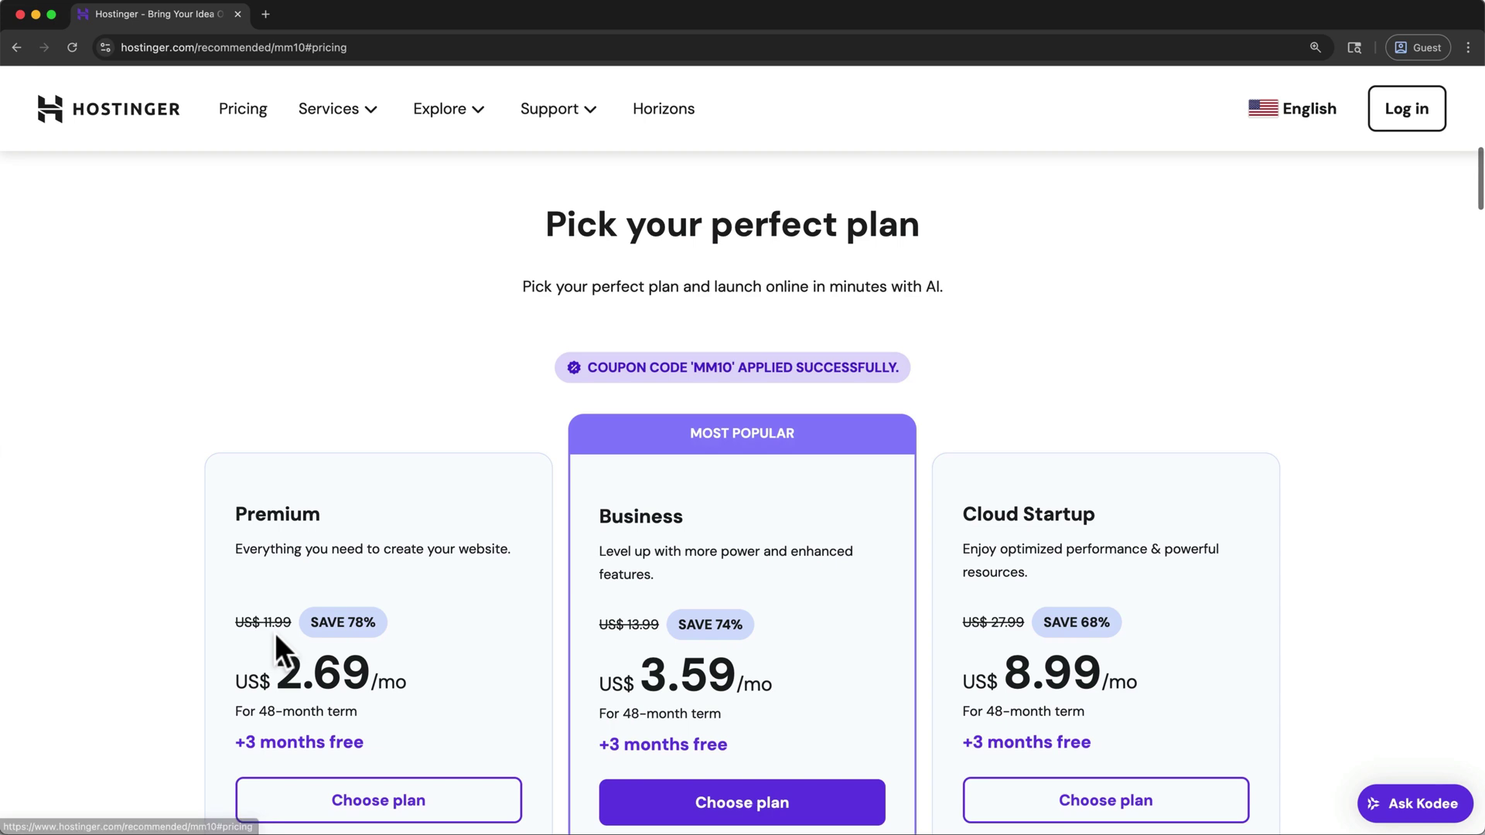
{"action": "scroll", "coordinate": [276, 633], "scroll_direction": "down", "scroll_amount": 3}
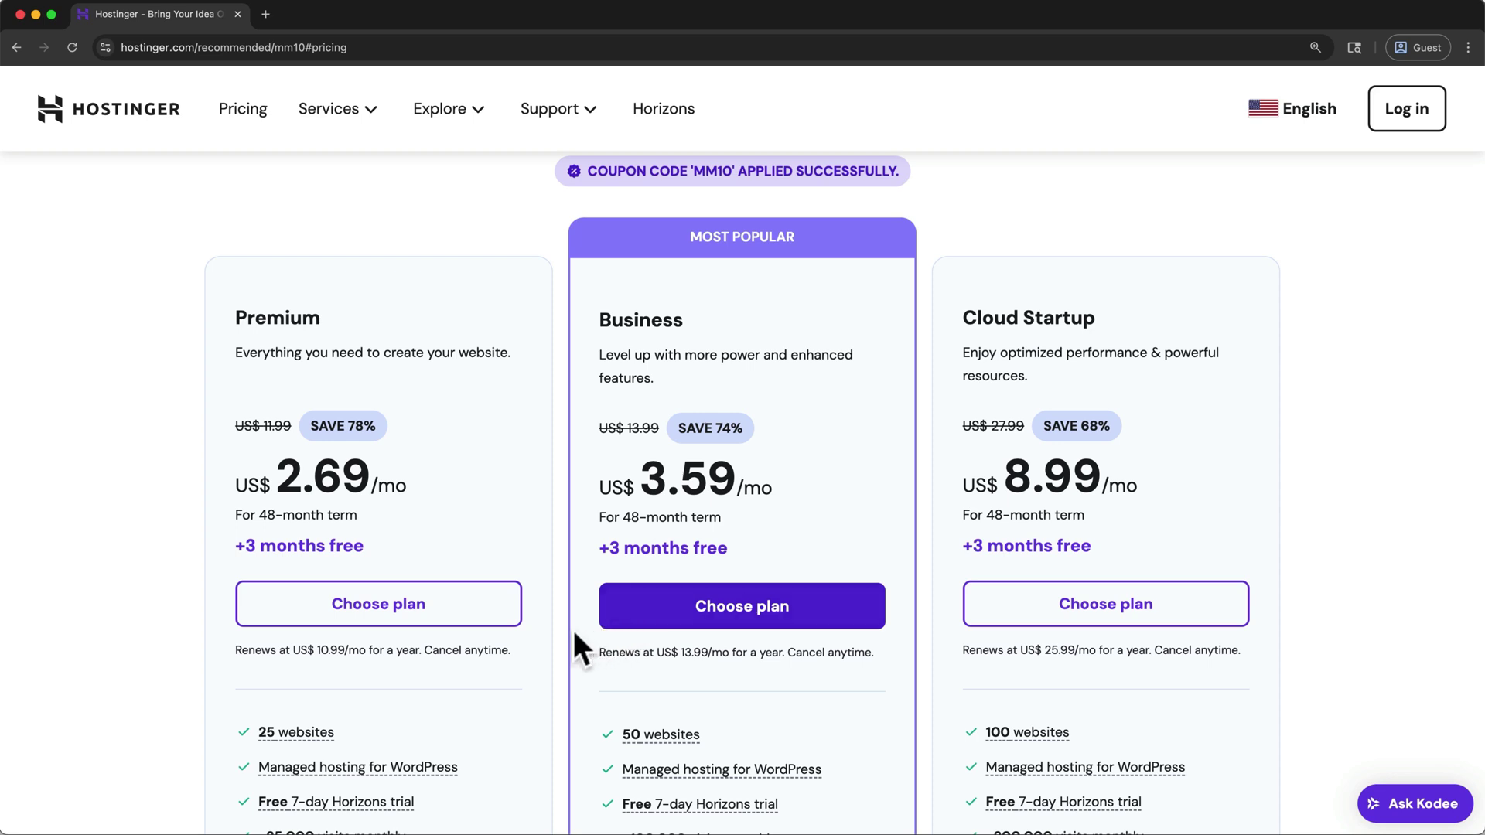
{"action": "left_click", "coordinate": [488, 615]}
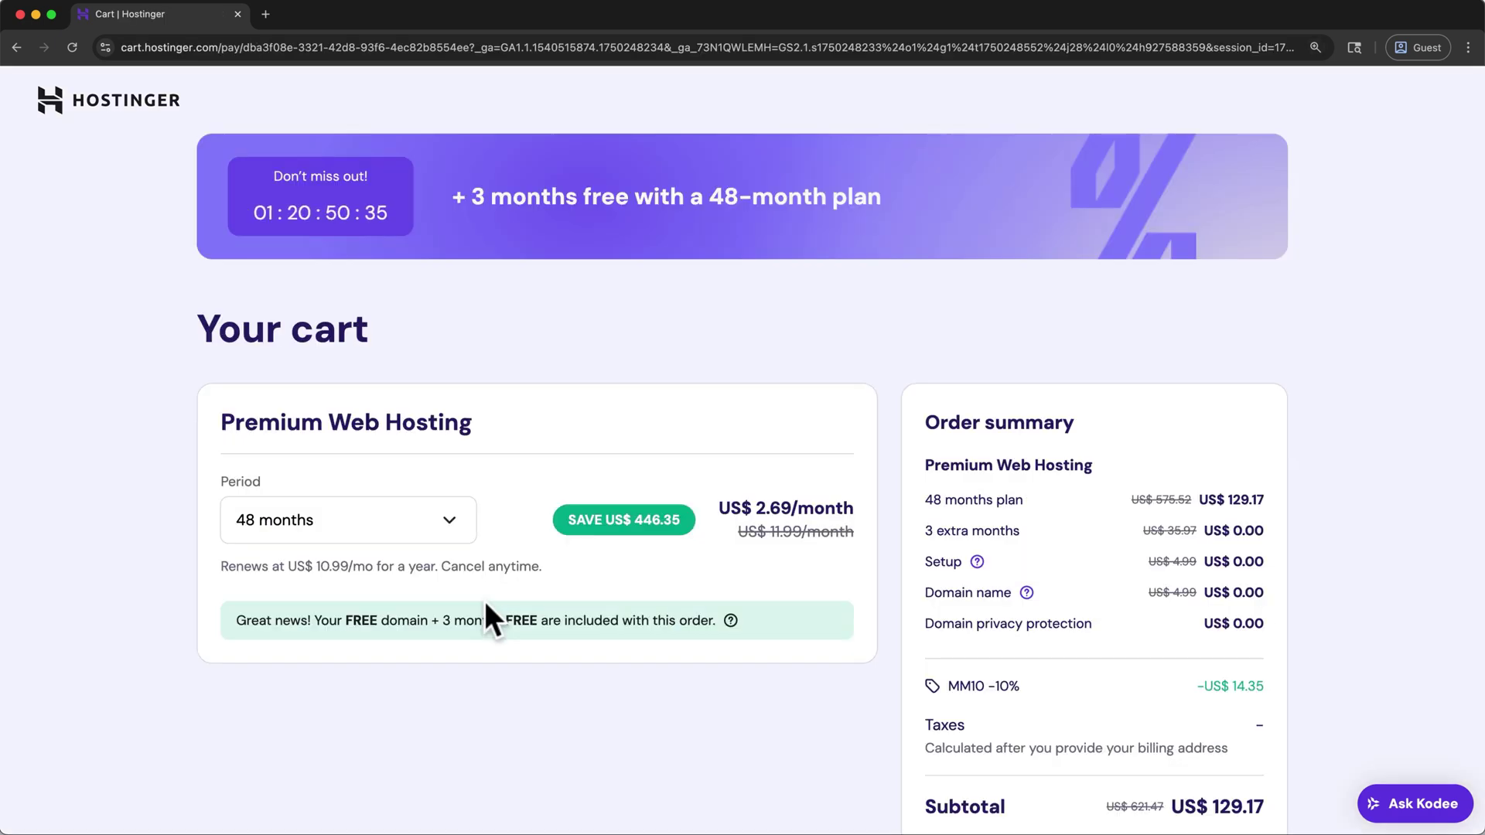
Change the cart's billing period to 12 months and continue to account registration
{"action": "left_click", "coordinate": [452, 534]}
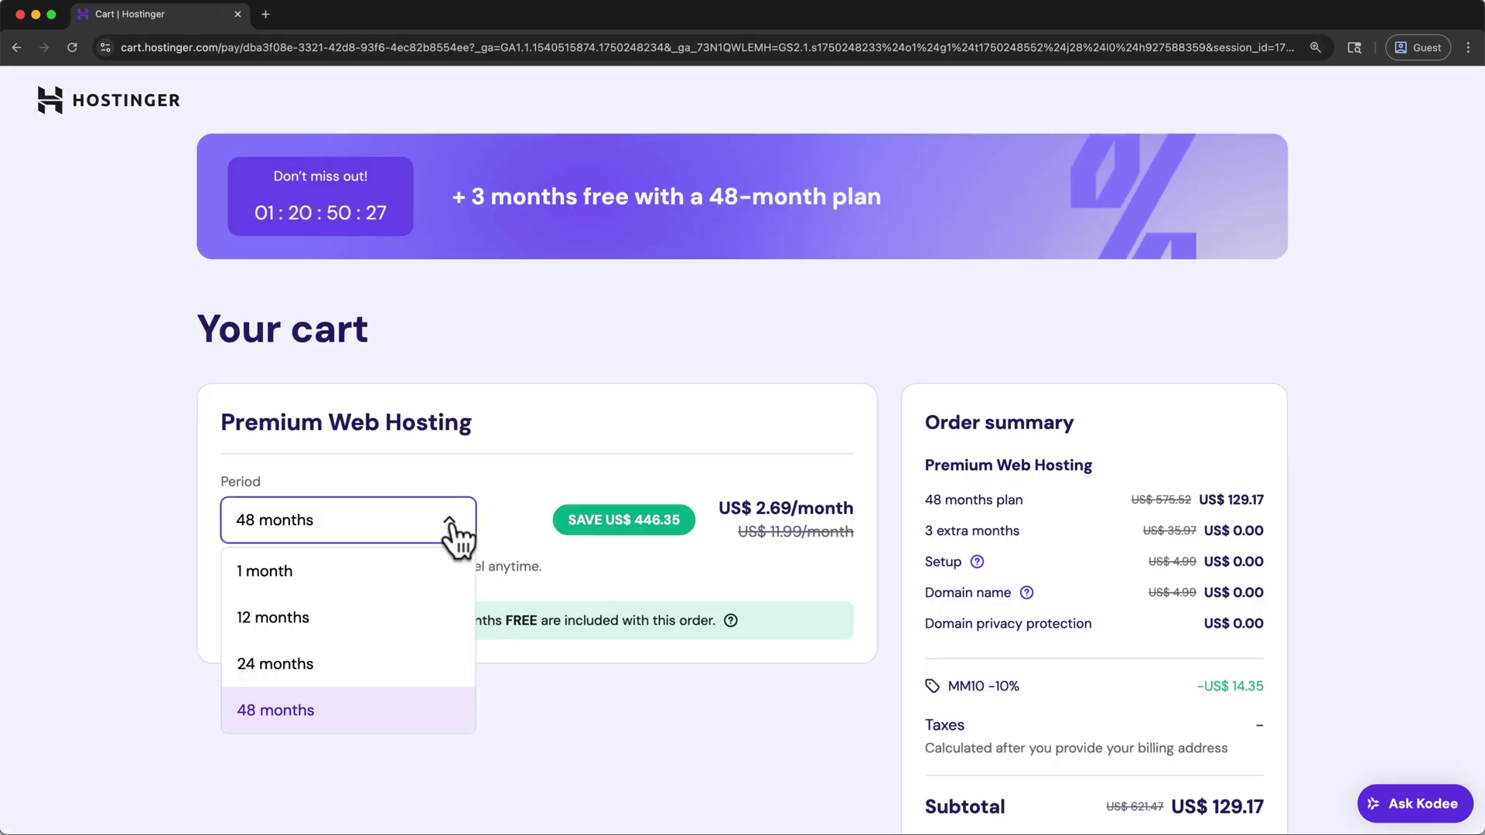
{"action": "left_click", "coordinate": [443, 607]}
{"action": "scroll", "coordinate": [443, 607], "scroll_direction": "down", "scroll_amount": 1}
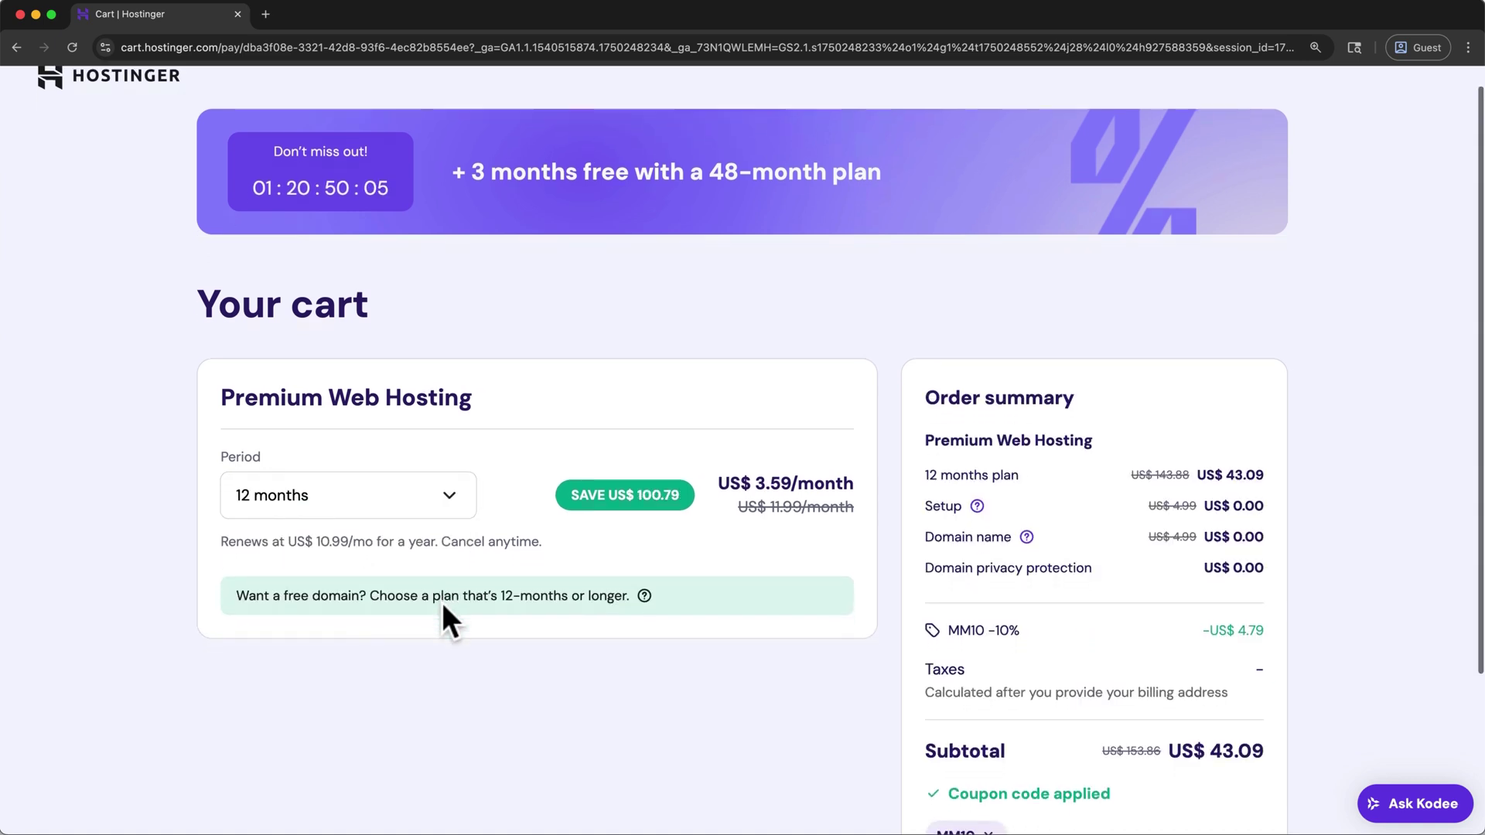
{"action": "scroll", "coordinate": [442, 605], "scroll_direction": "down", "scroll_amount": 2}
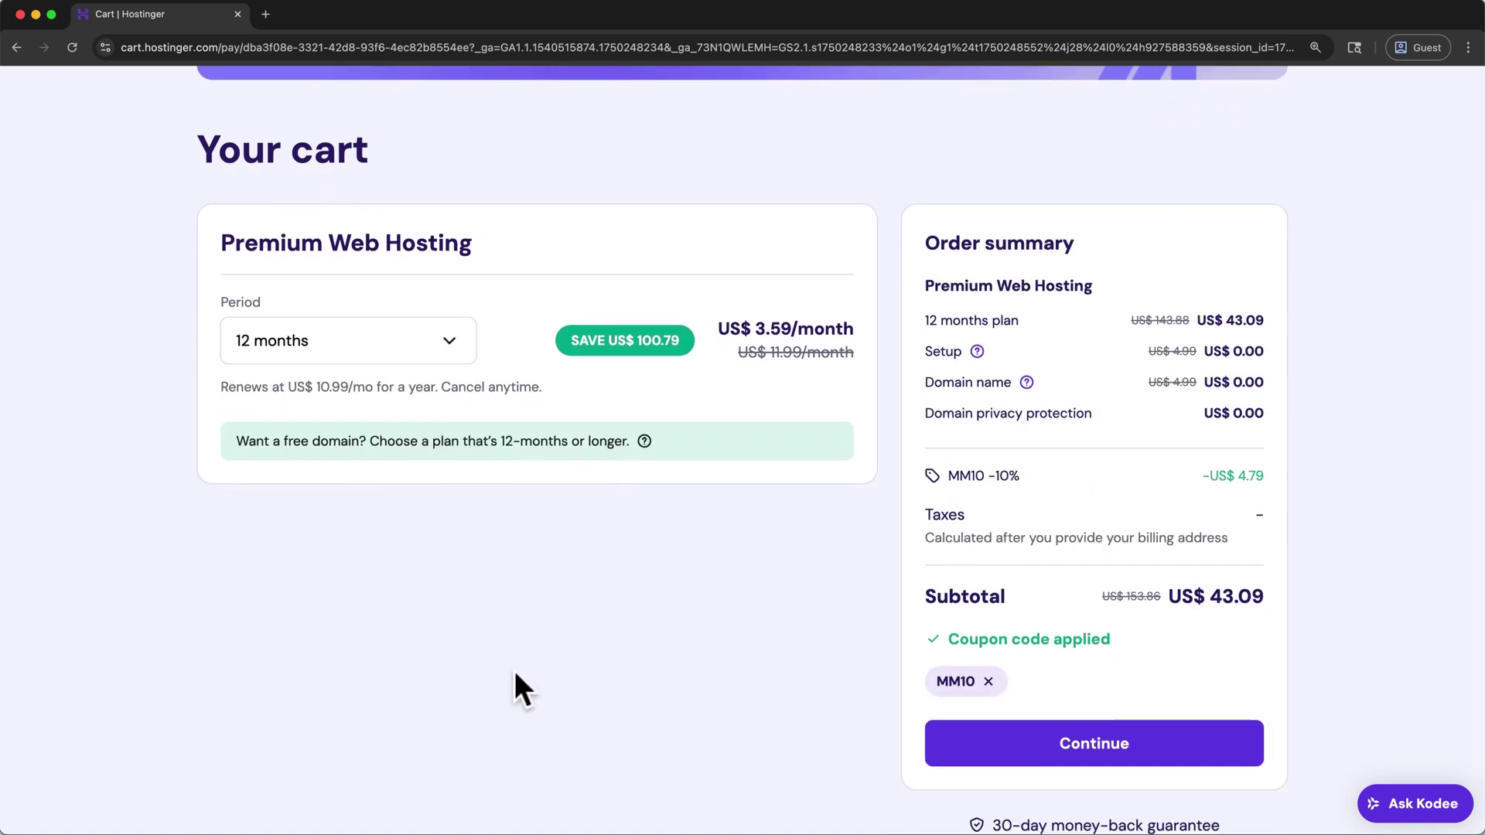
{"action": "left_click", "coordinate": [963, 756]}
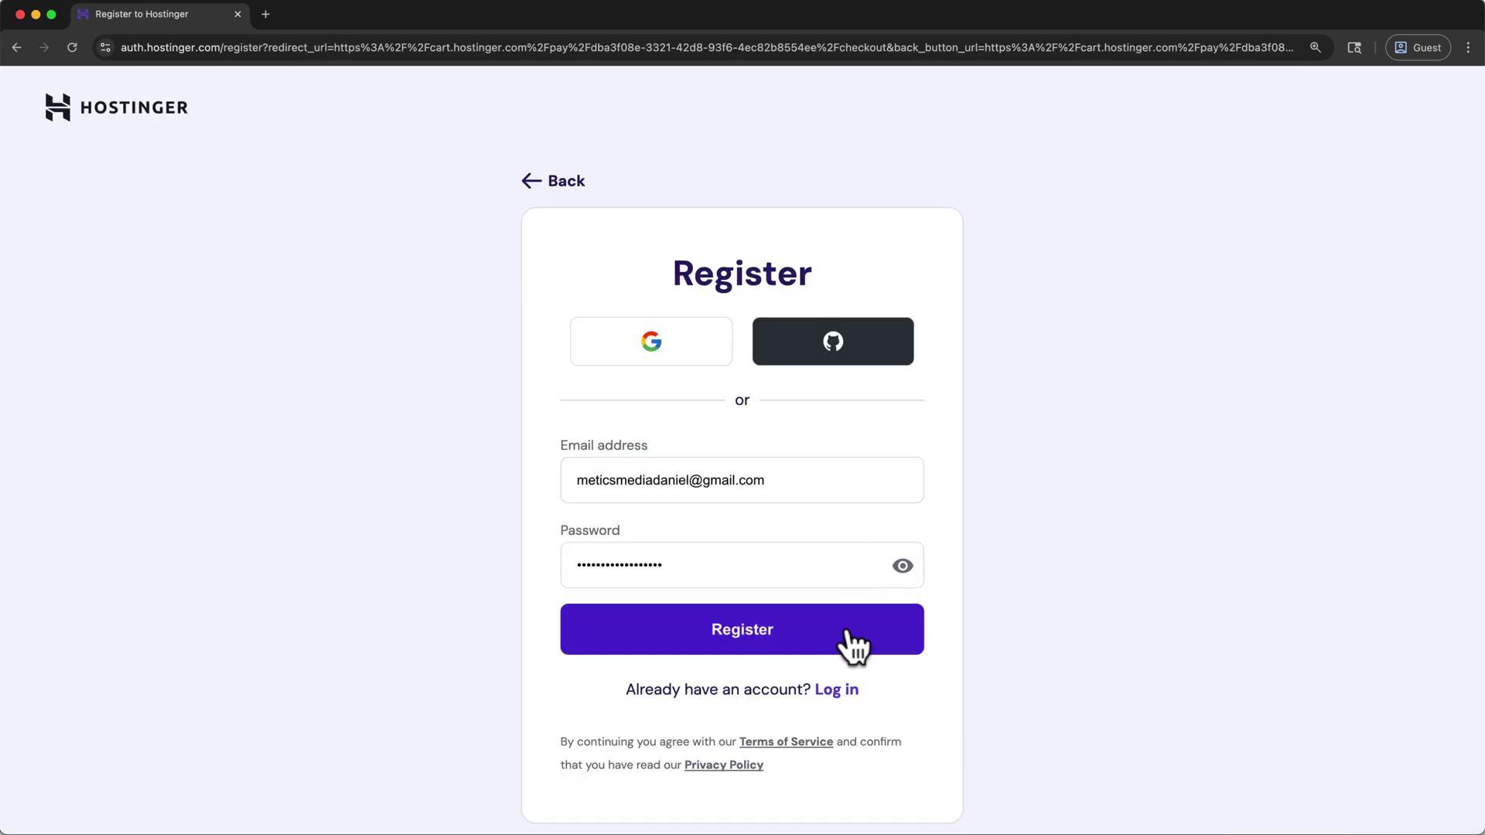
Register the account, submit the billing address, and pay by card for Premium Web Hosting
{"action": "left_click", "coordinate": [847, 633]}
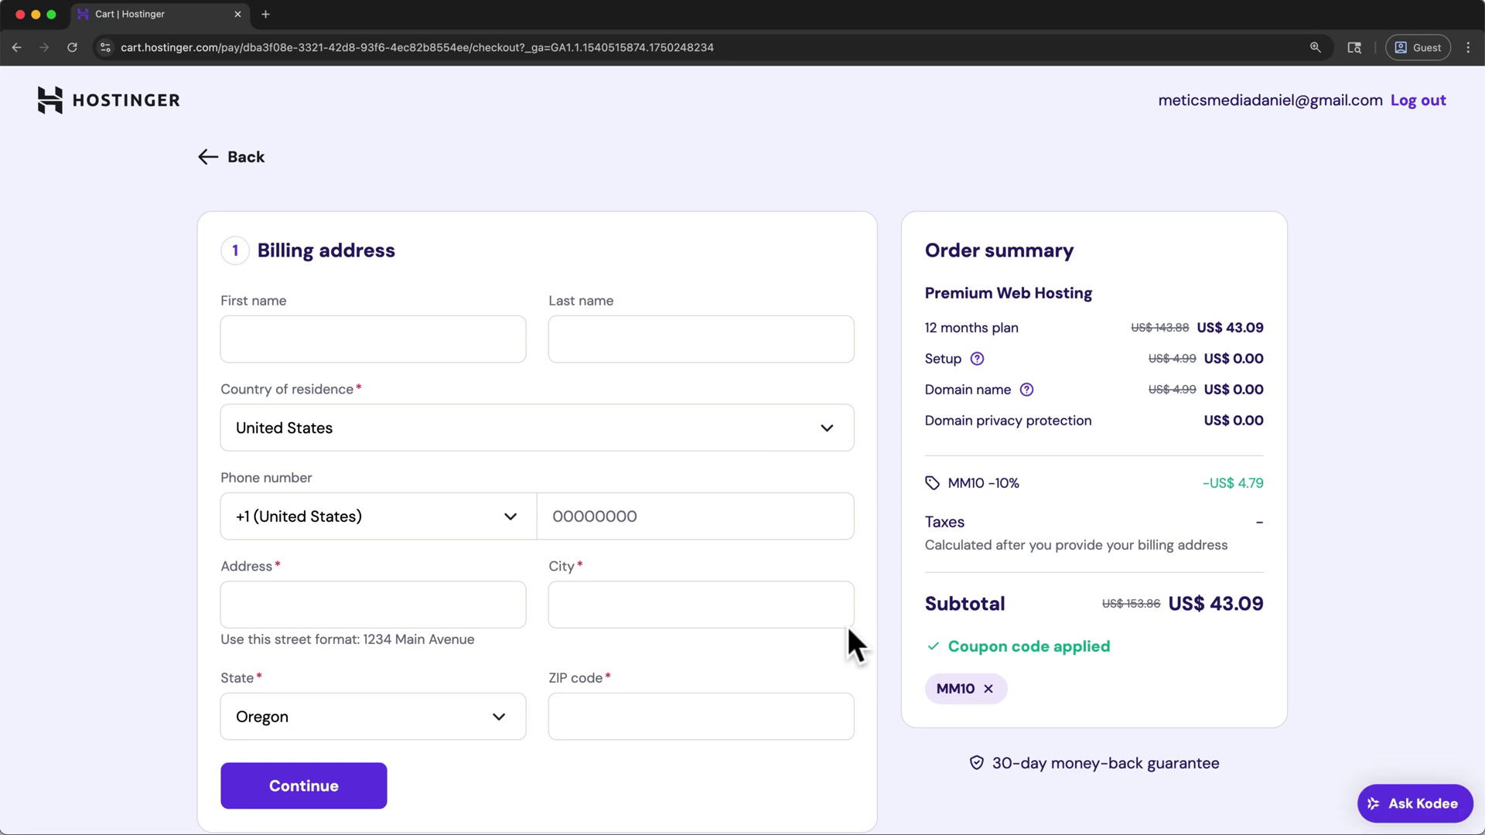
{"action": "left_click", "coordinate": [365, 800]}
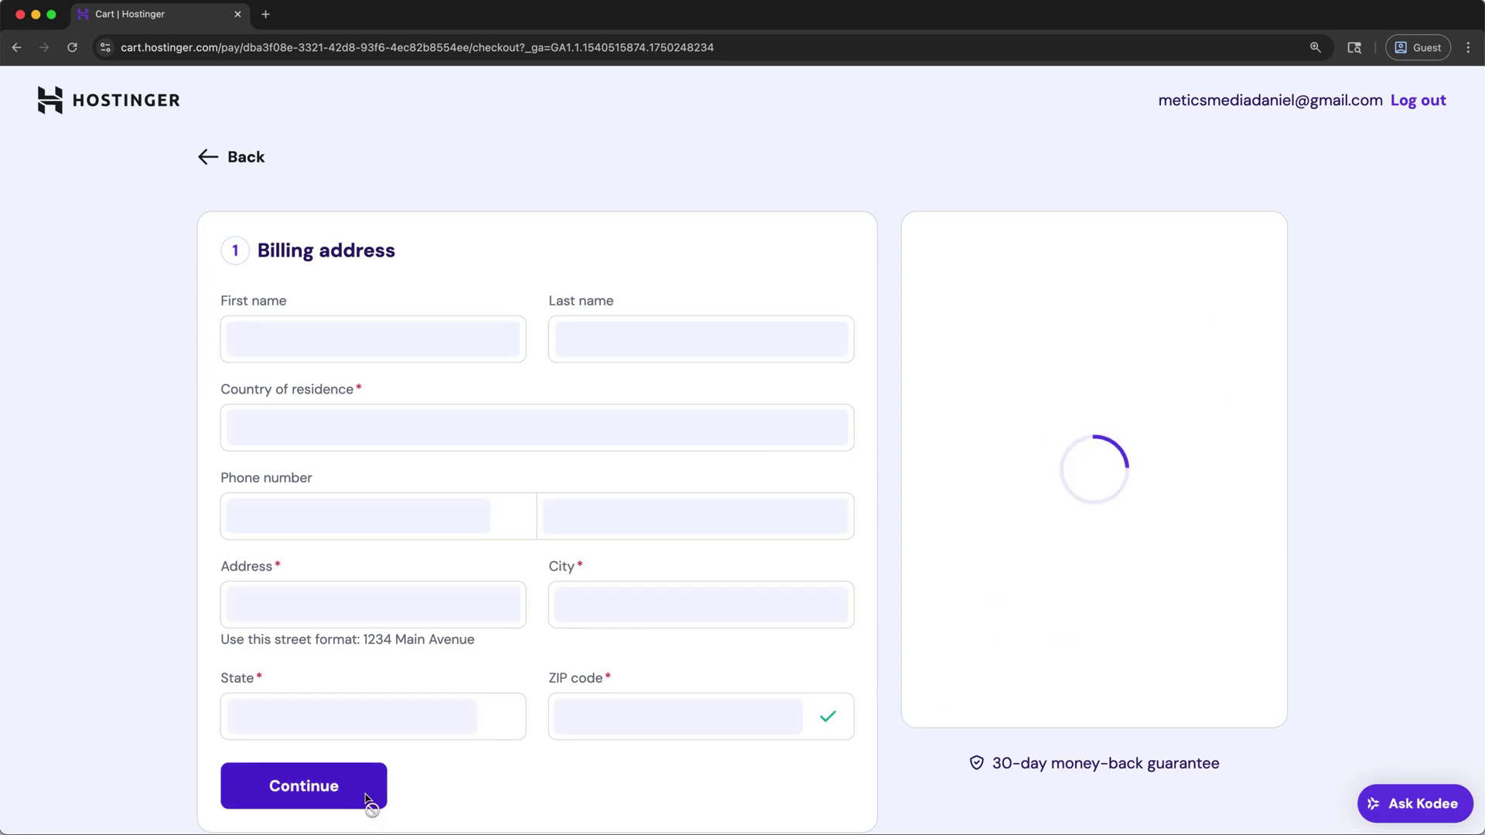
{"action": "left_click", "coordinate": [363, 654]}
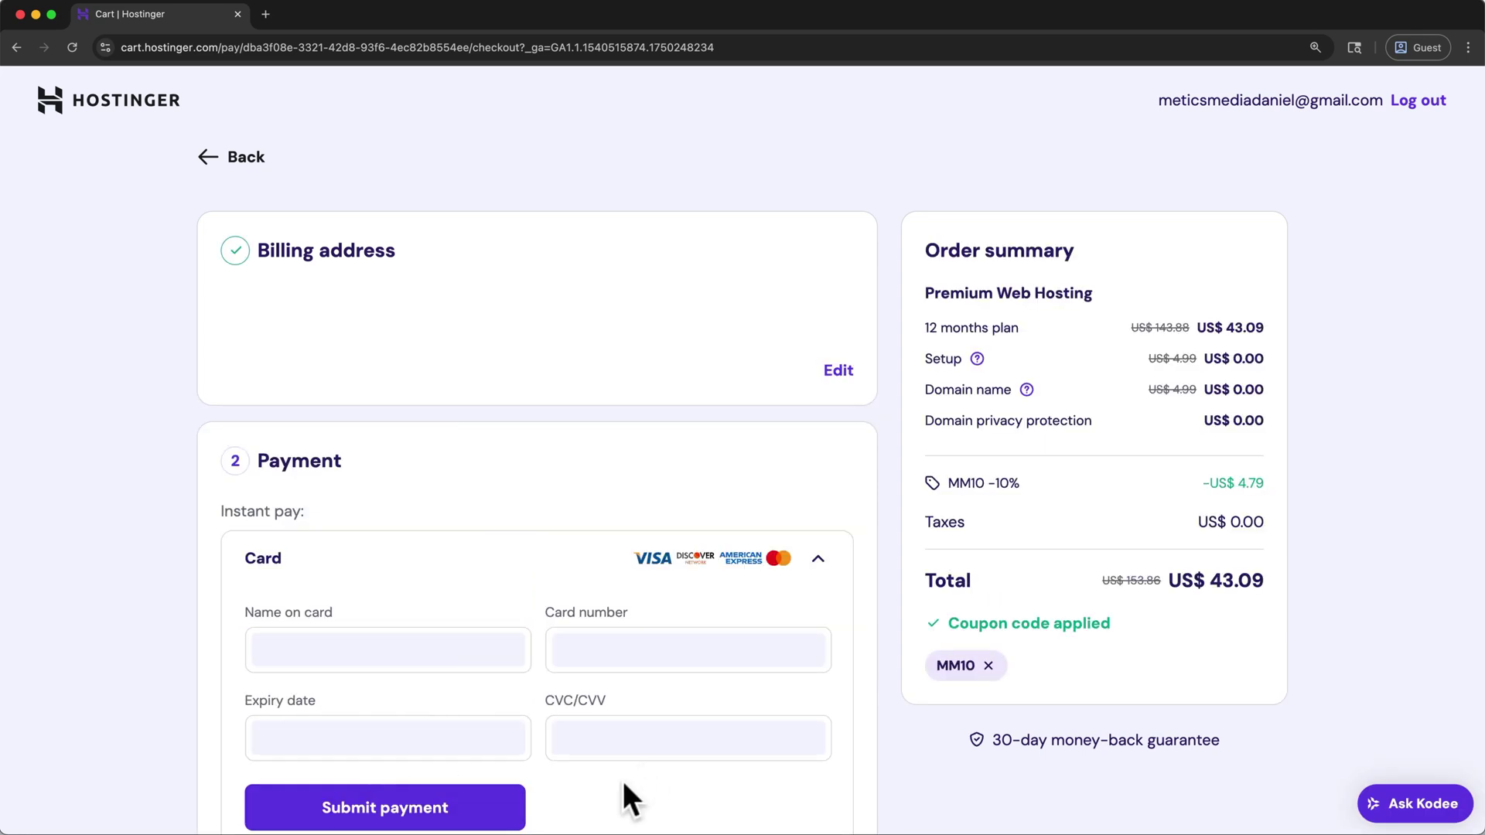
{"action": "left_click", "coordinate": [514, 818]}
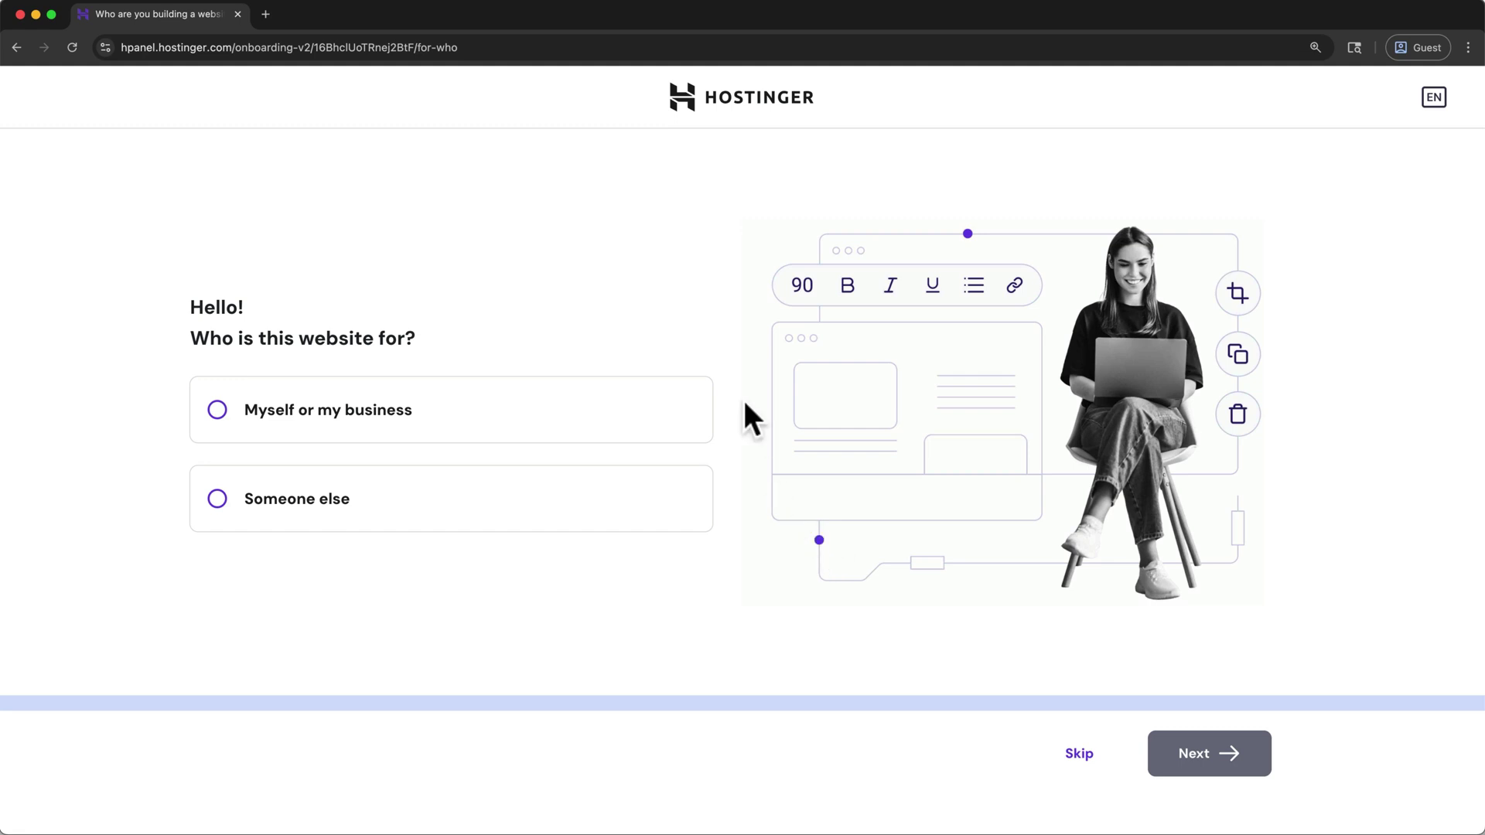
Leave onboarding without saving progress and dismiss the Horizons promo banner
{"action": "left_click", "coordinate": [727, 108]}
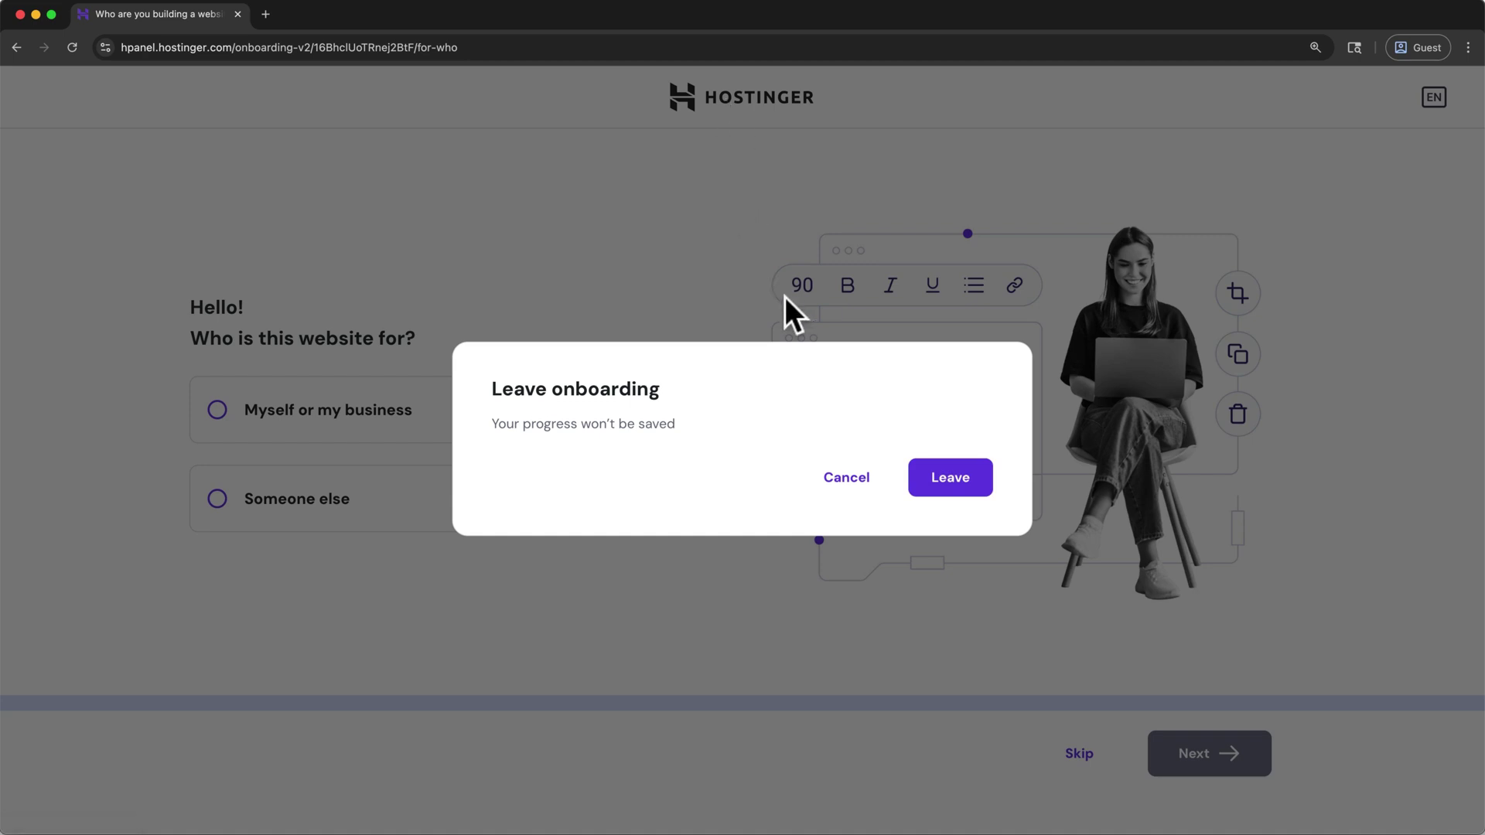
{"action": "left_click", "coordinate": [972, 481]}
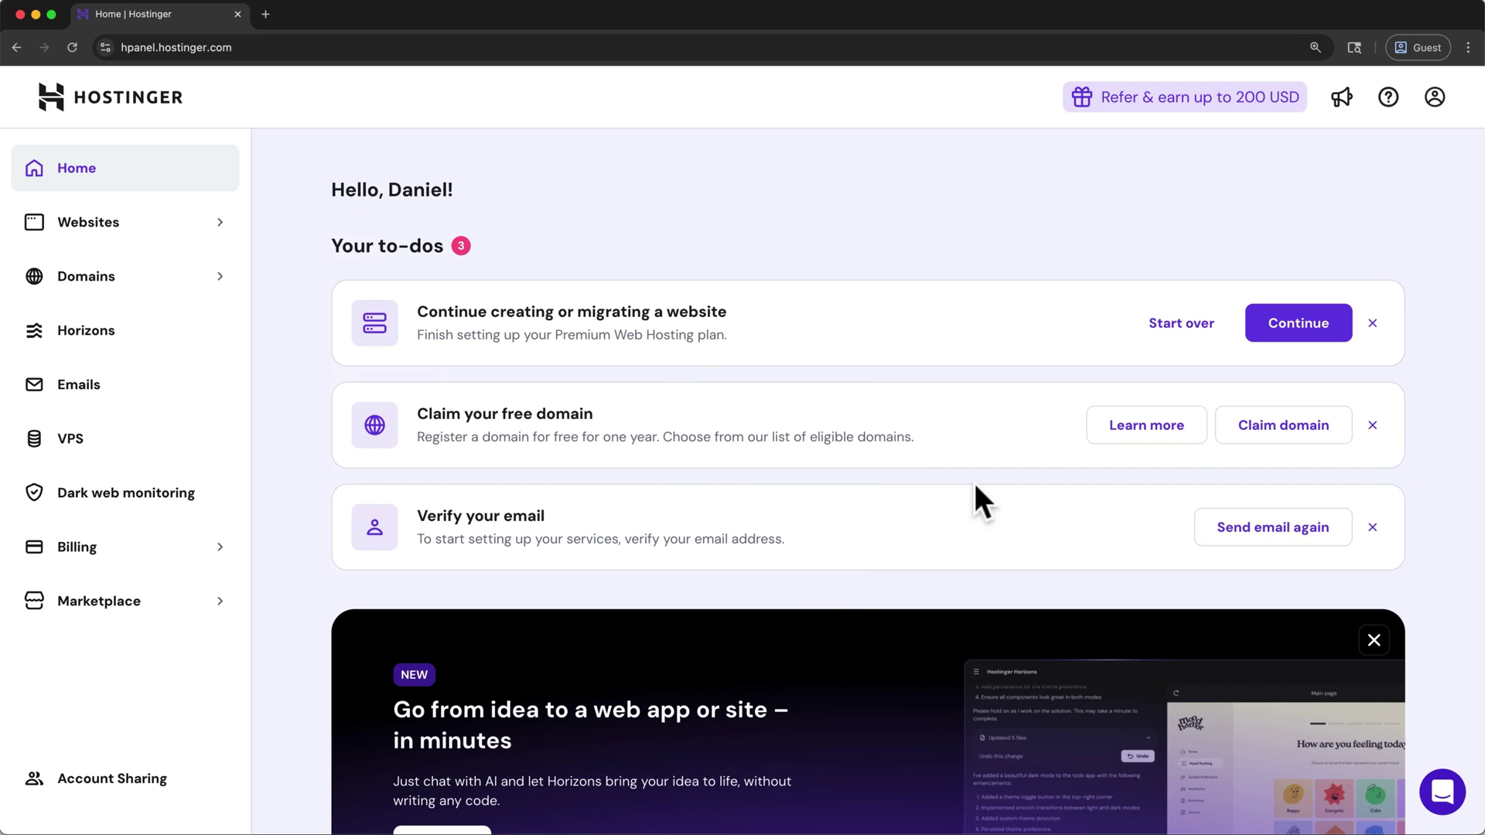
{"action": "left_click", "coordinate": [1374, 641]}
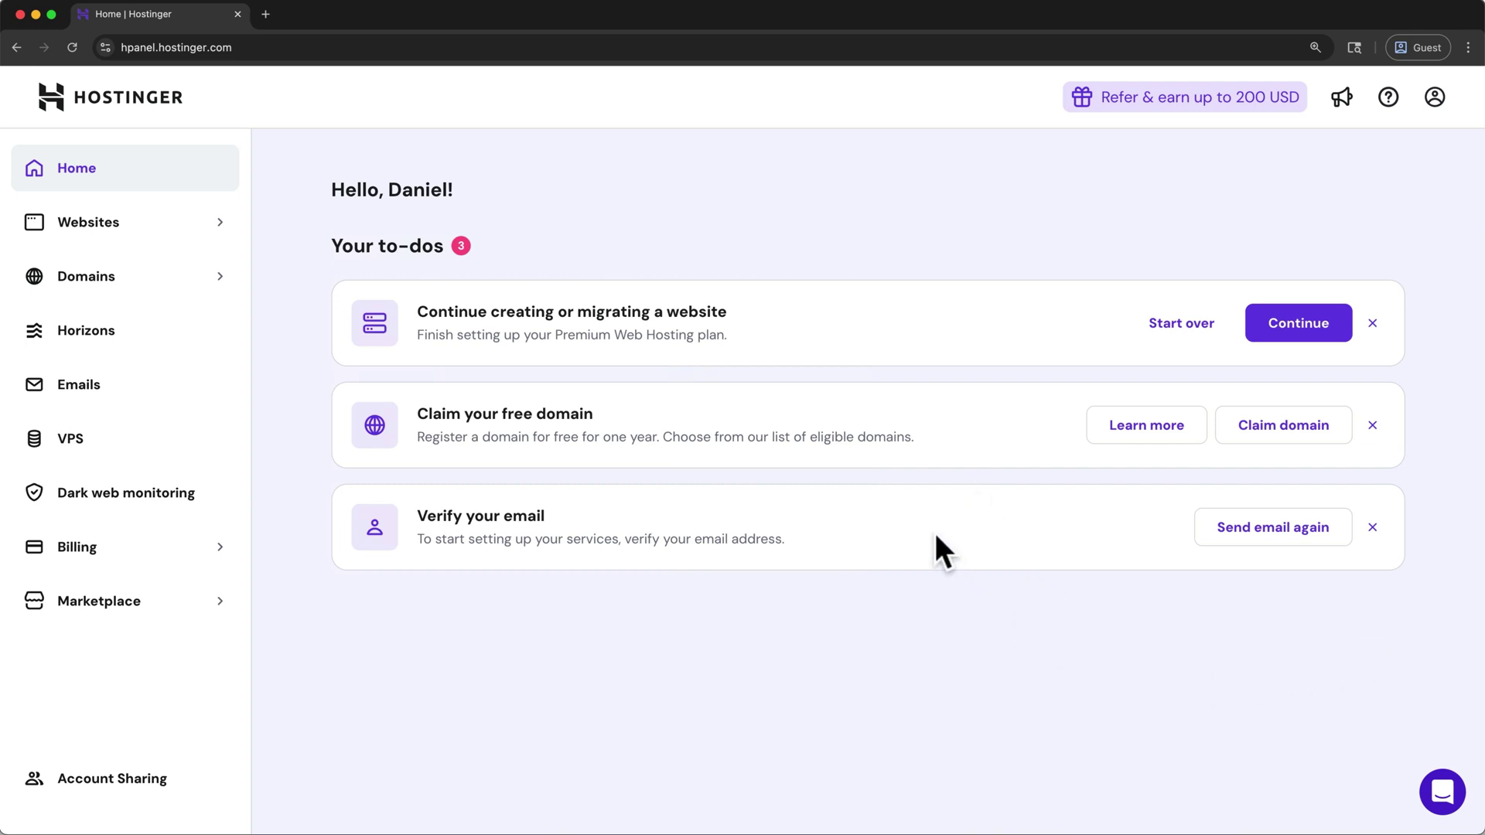
Confirm the account via Gmail's 'Verify your email address' message, then close the extra tabs
{"action": "left_click", "coordinate": [266, 15]}
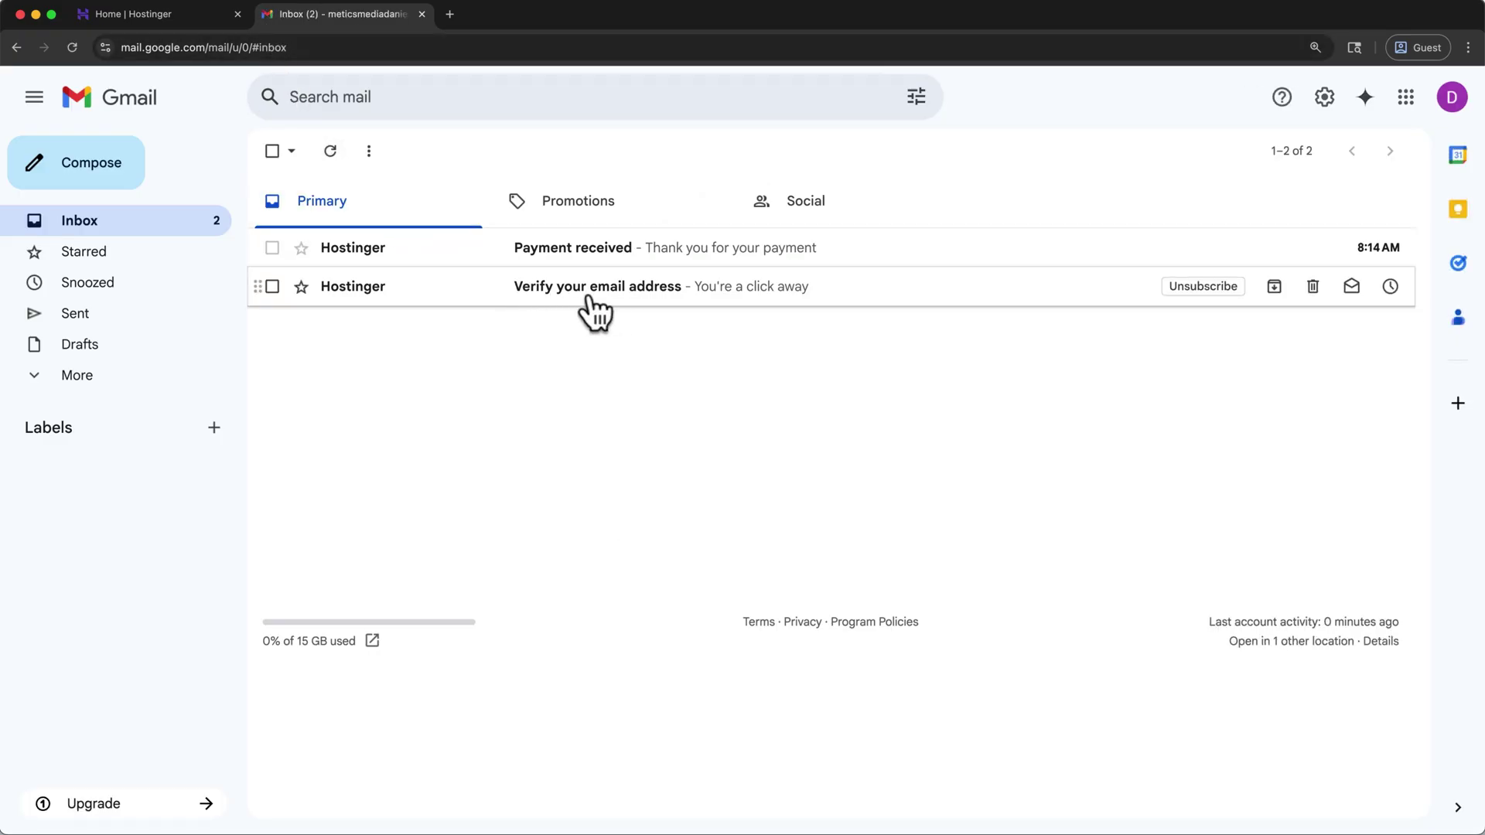
{"action": "left_click", "coordinate": [572, 313]}
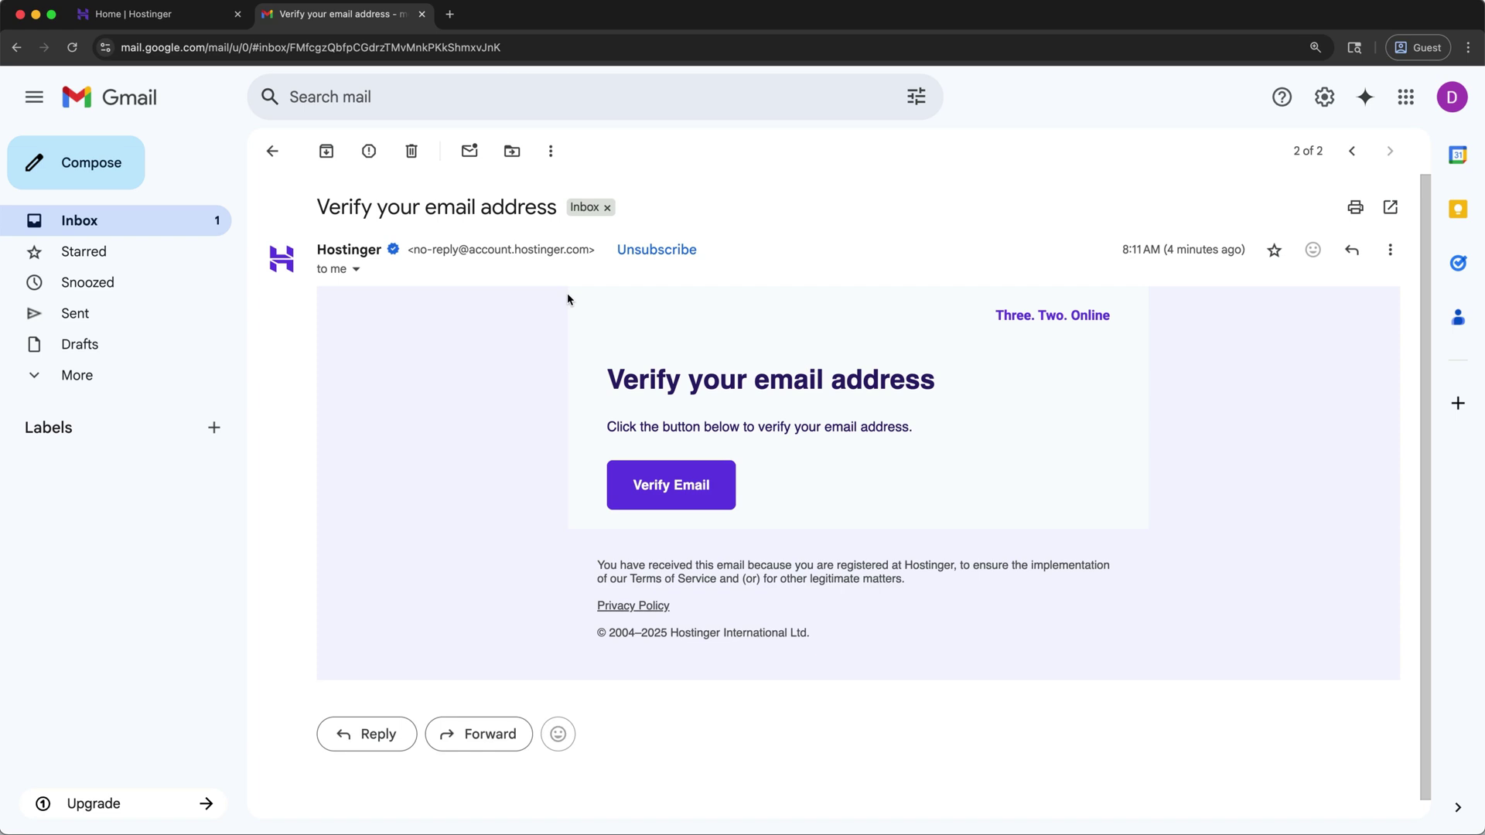
{"action": "left_click", "coordinate": [619, 510]}
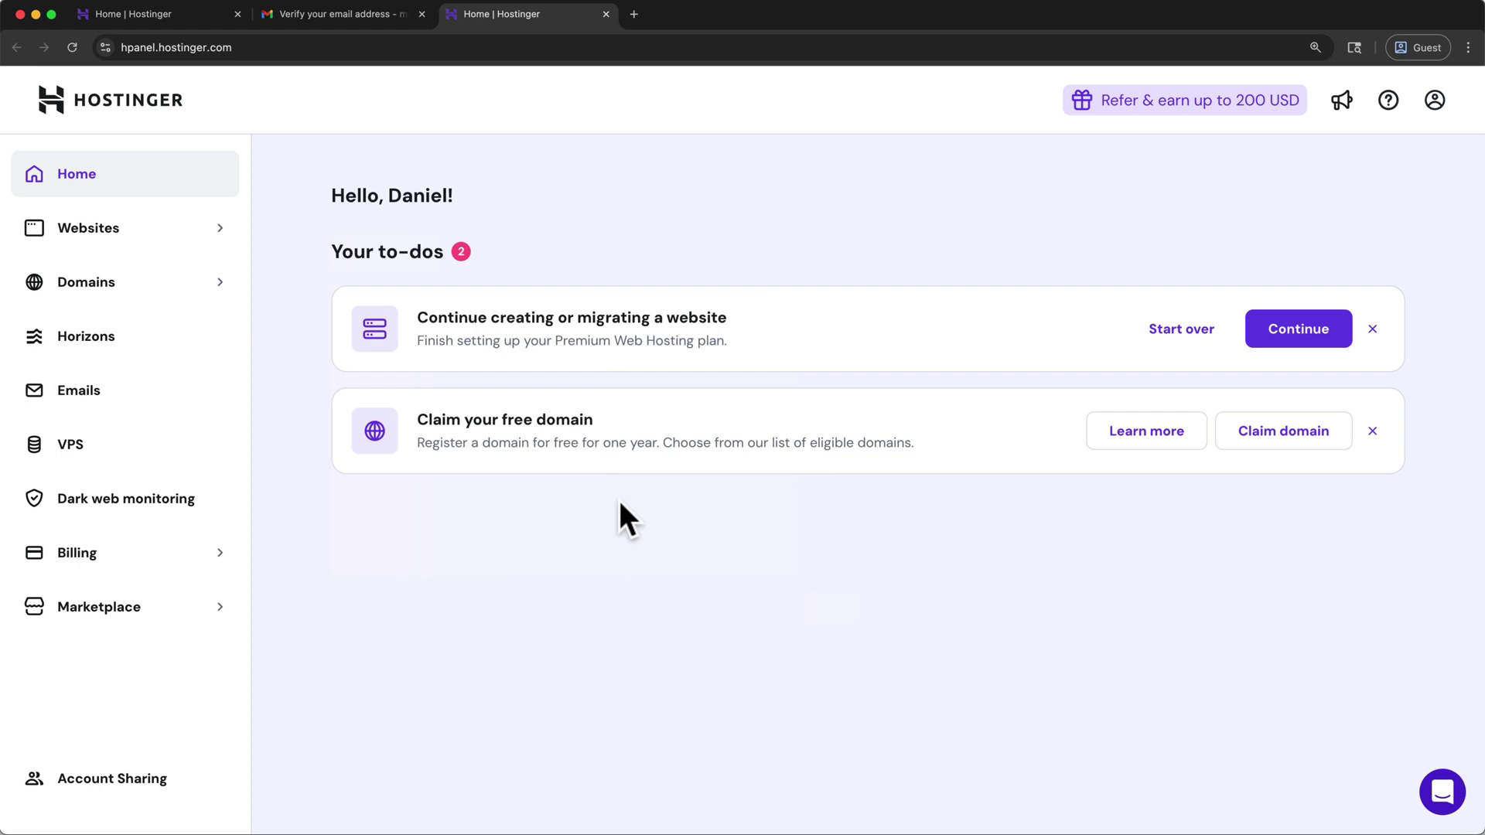
{"action": "left_click", "coordinate": [421, 14]}
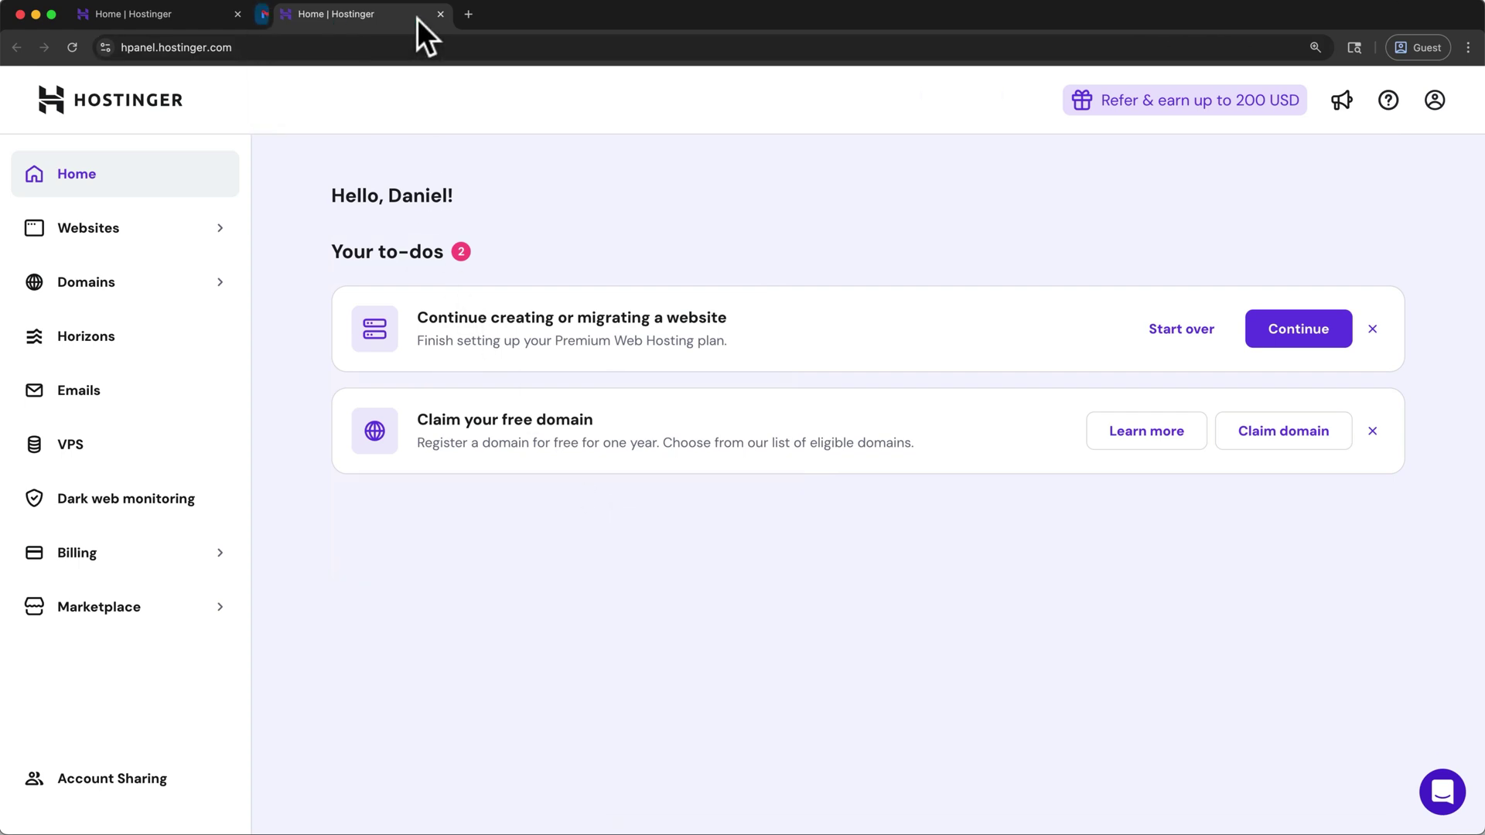
{"action": "left_click", "coordinate": [237, 14]}
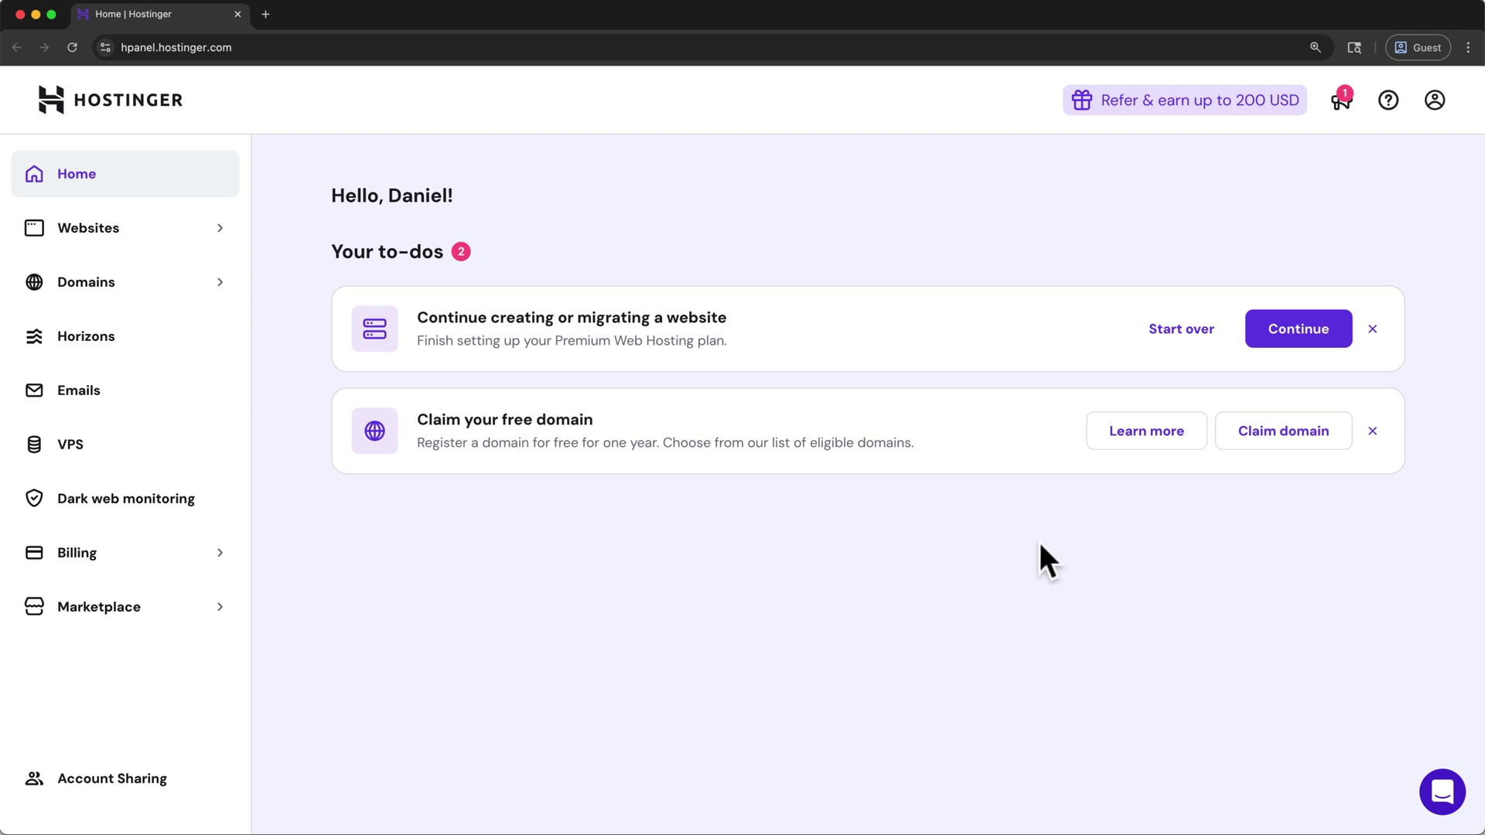
Enter hwptutorial2 with the .com ending, confirm availability, and claim it as the free domain
{"action": "left_click", "coordinate": [1284, 456]}
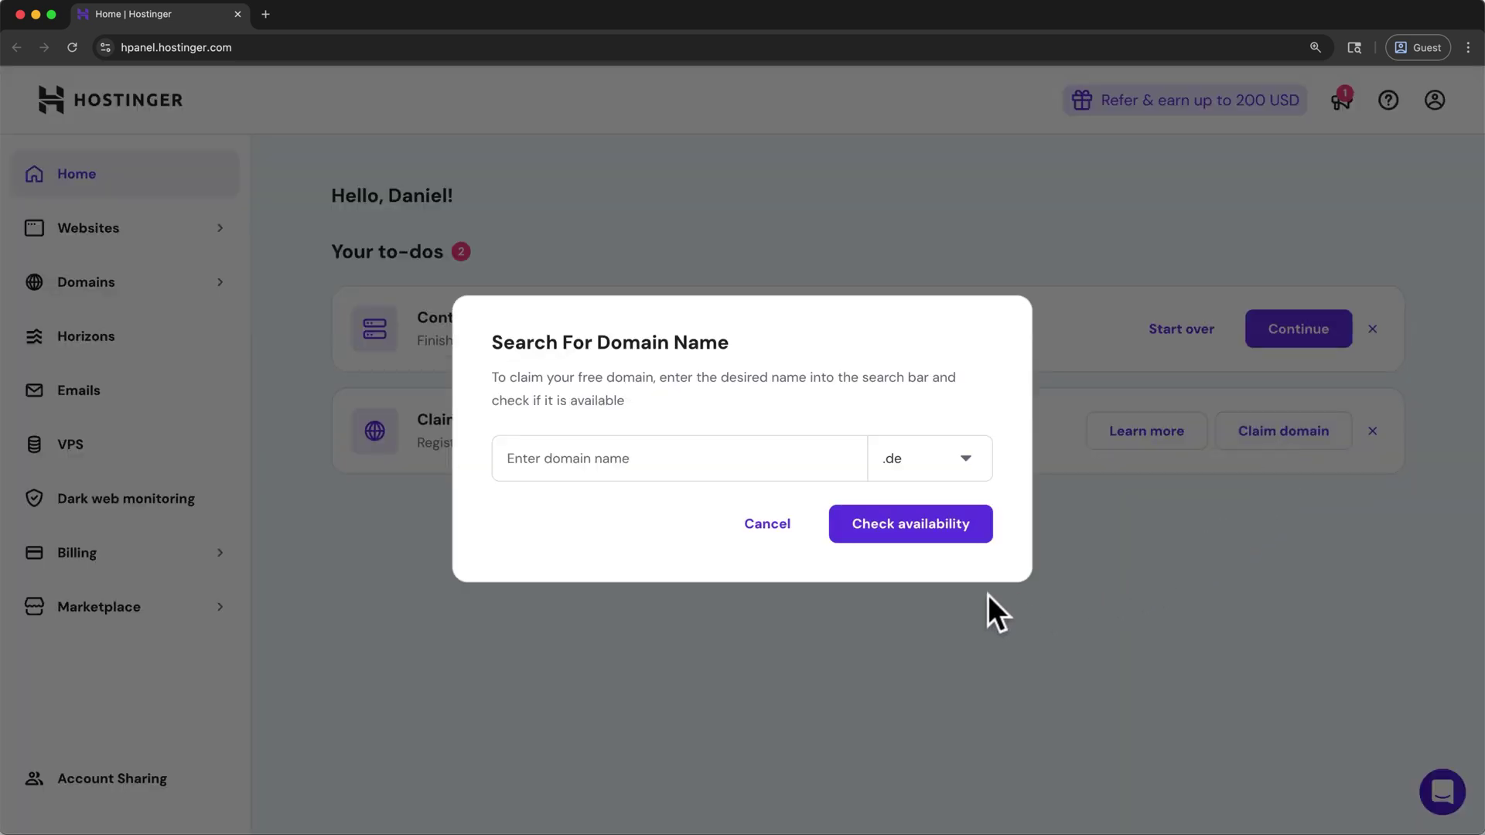
{"action": "left_click", "coordinate": [749, 464]}
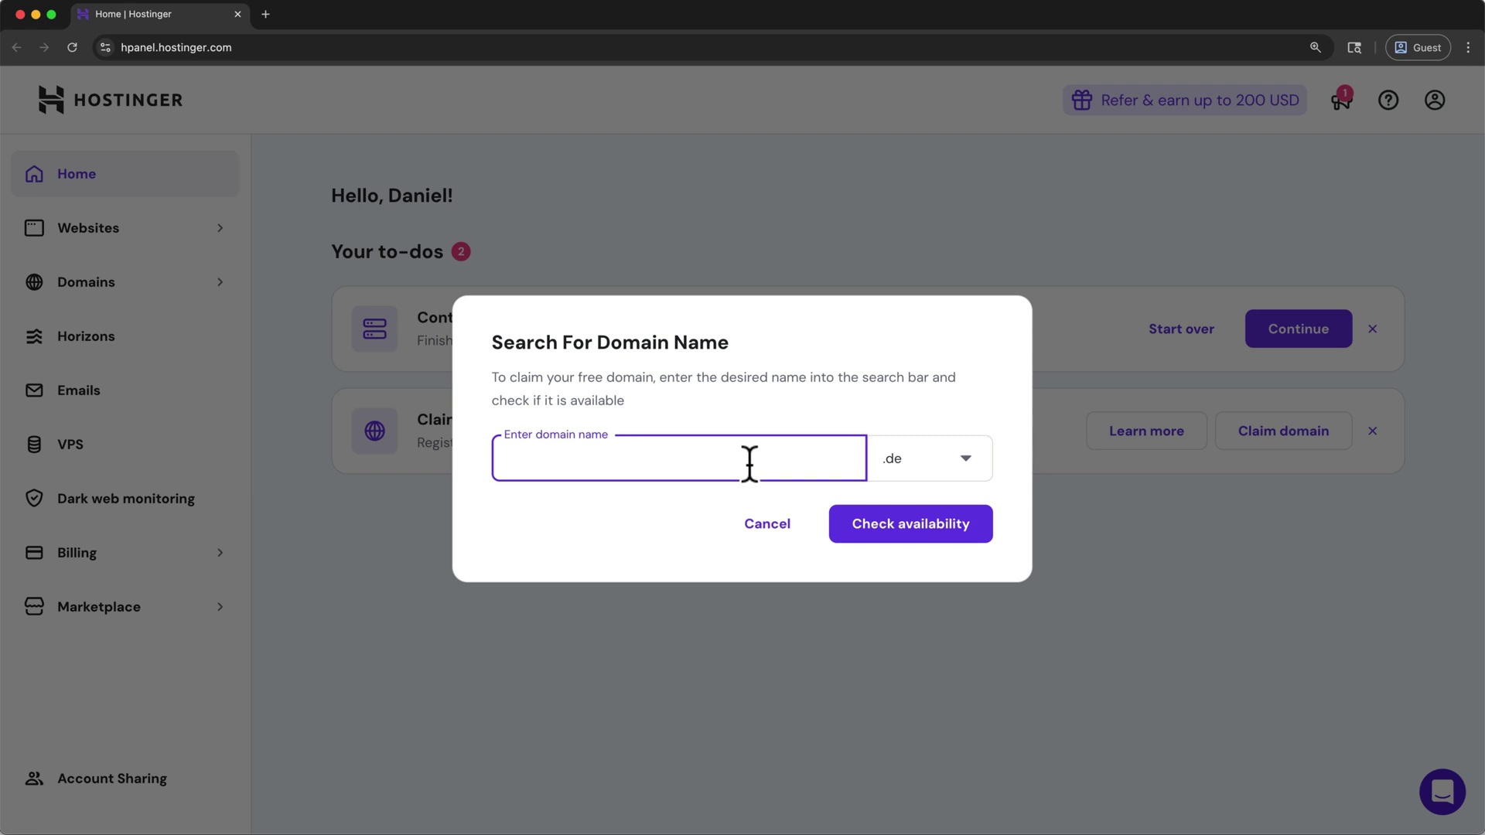
{"action": "type", "text": "hwptutorial2"}
{"action": "left_click", "coordinate": [963, 464]}
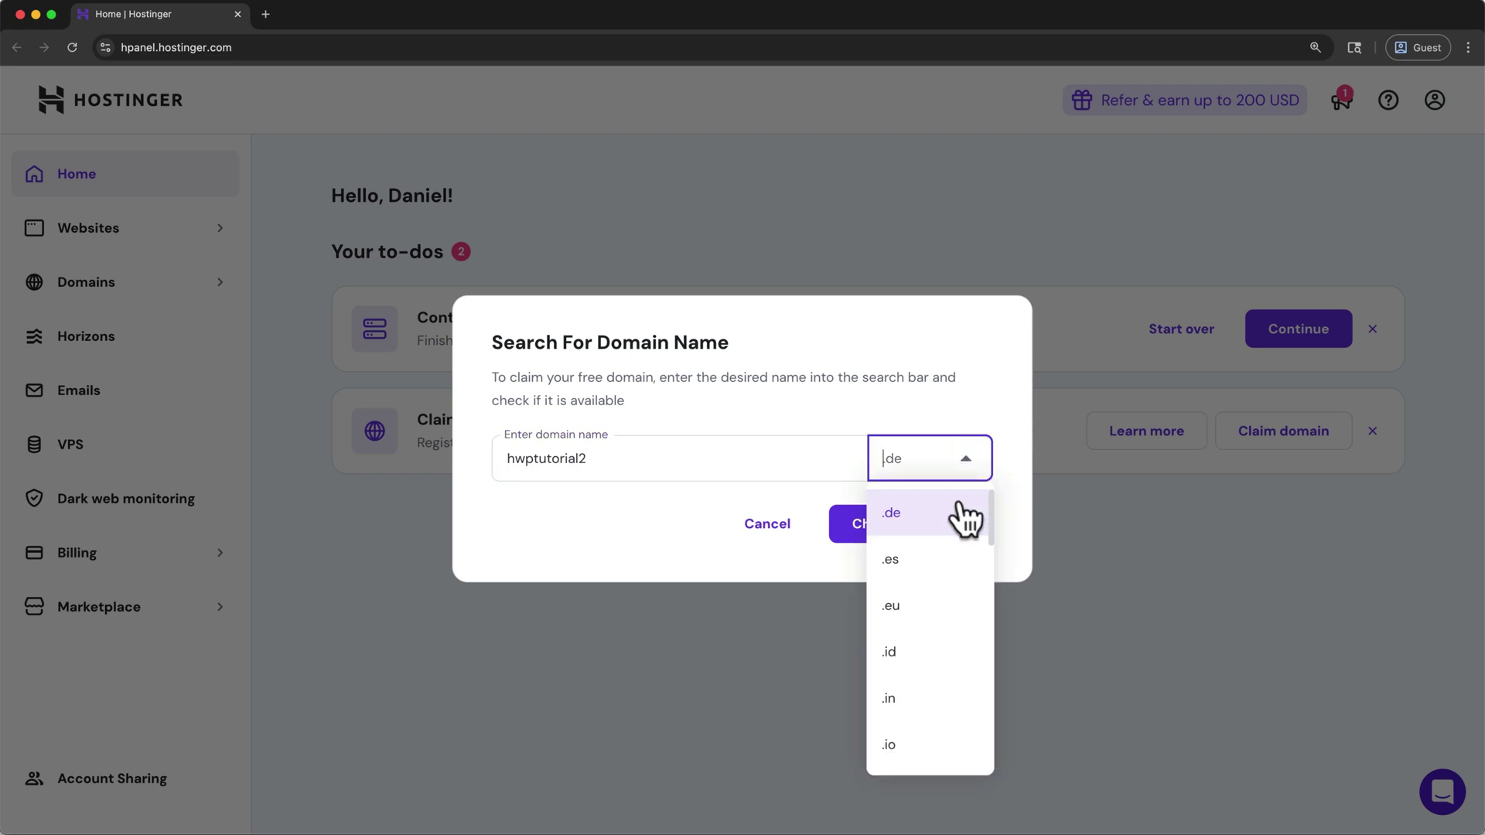
{"action": "scroll", "coordinate": [964, 519], "scroll_direction": "down", "scroll_amount": 5}
{"action": "left_click", "coordinate": [956, 569]}
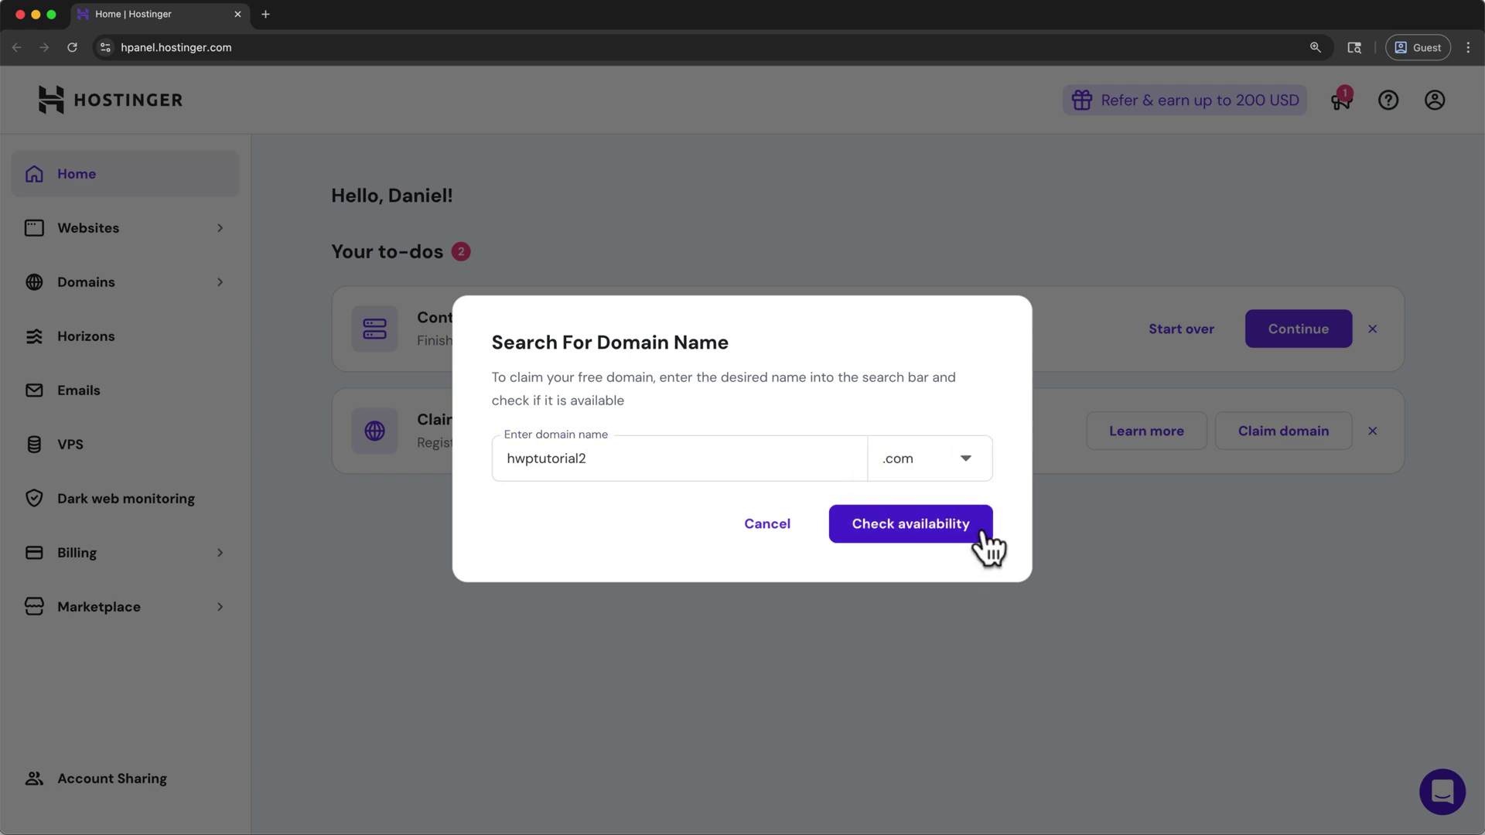
{"action": "left_click", "coordinate": [981, 532]}
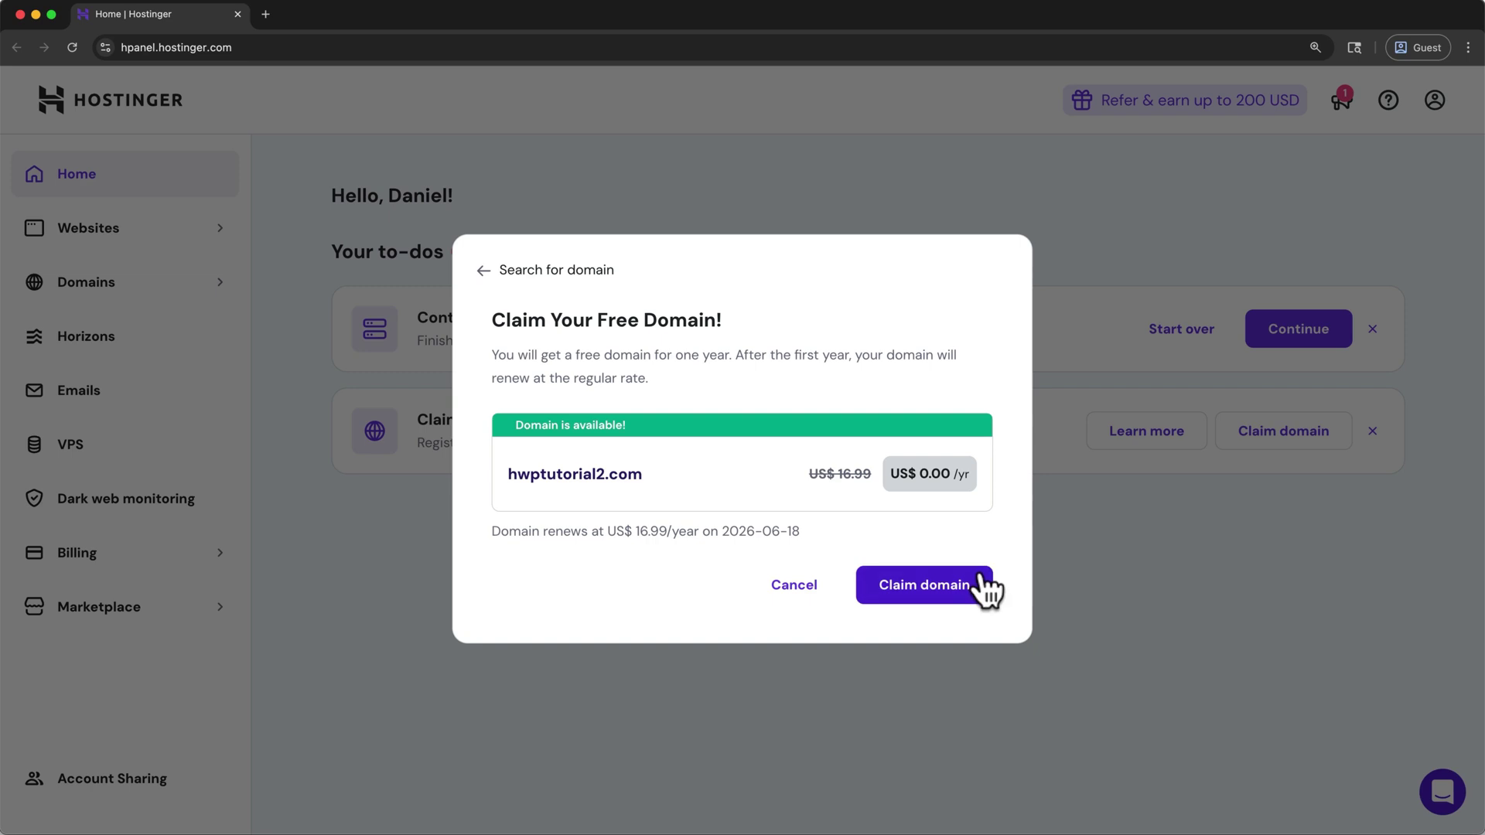
{"action": "left_click", "coordinate": [980, 574]}
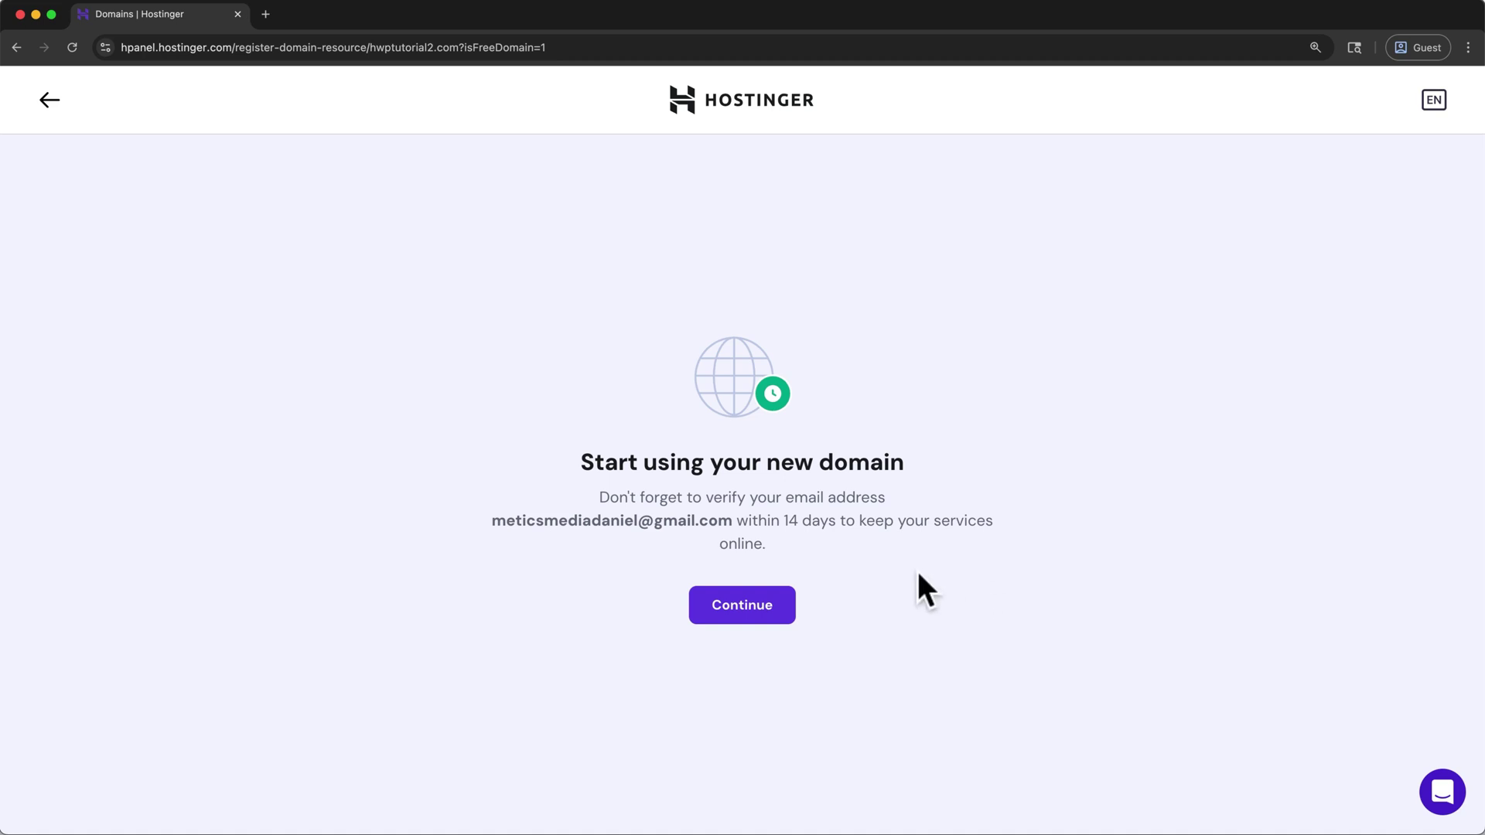
Verify the hwptutorial2.com contact email from the Gmail message, then close the Gmail tabs
{"action": "left_click_drag", "start_coordinate": [789, 497], "coordinate": [616, 494]}
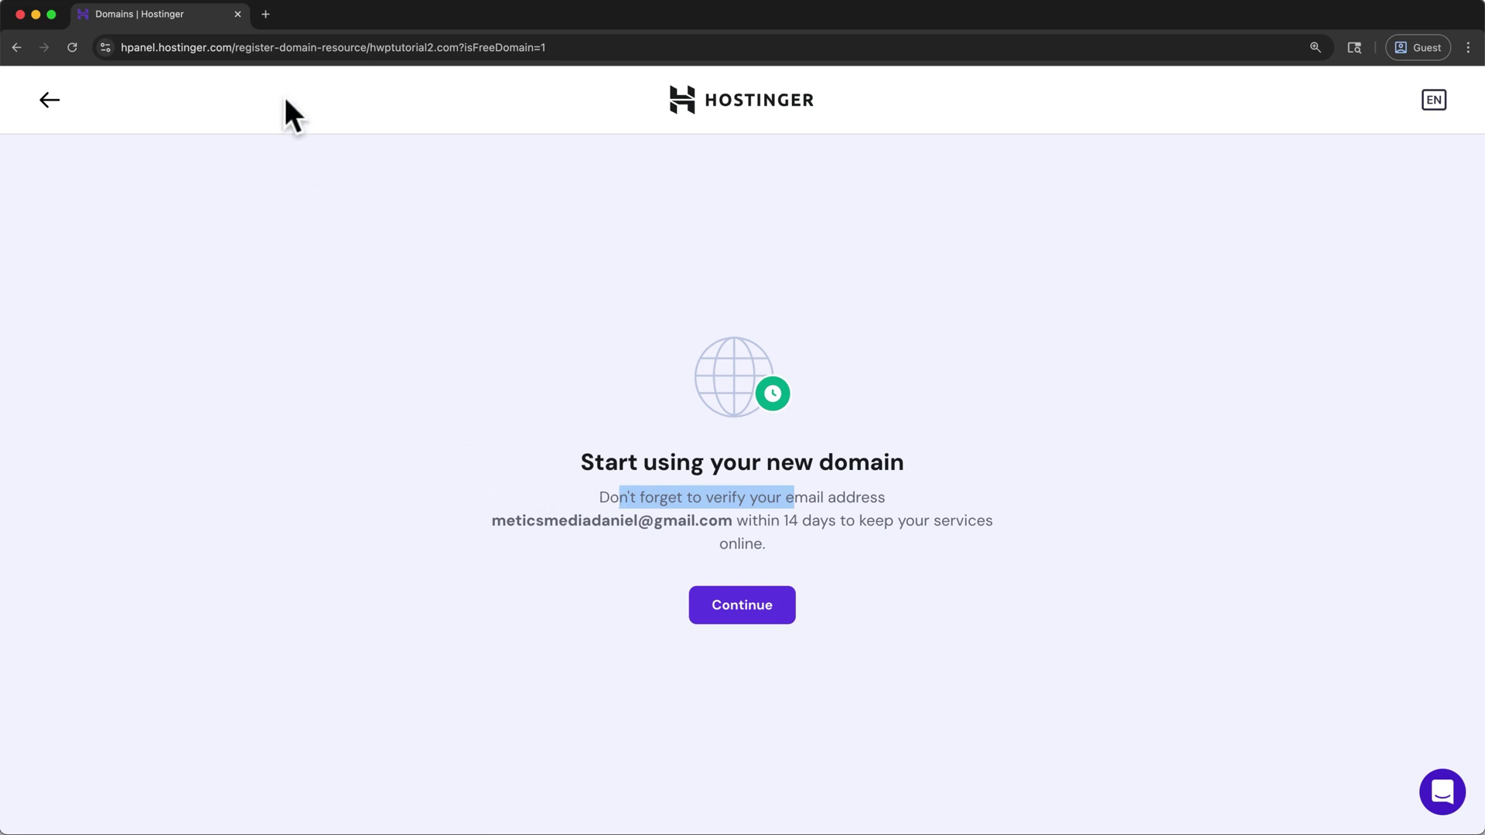
{"action": "left_click", "coordinate": [263, 7]}
{"action": "type", "text": "gmail.com"}
{"action": "key", "text": "Return"}
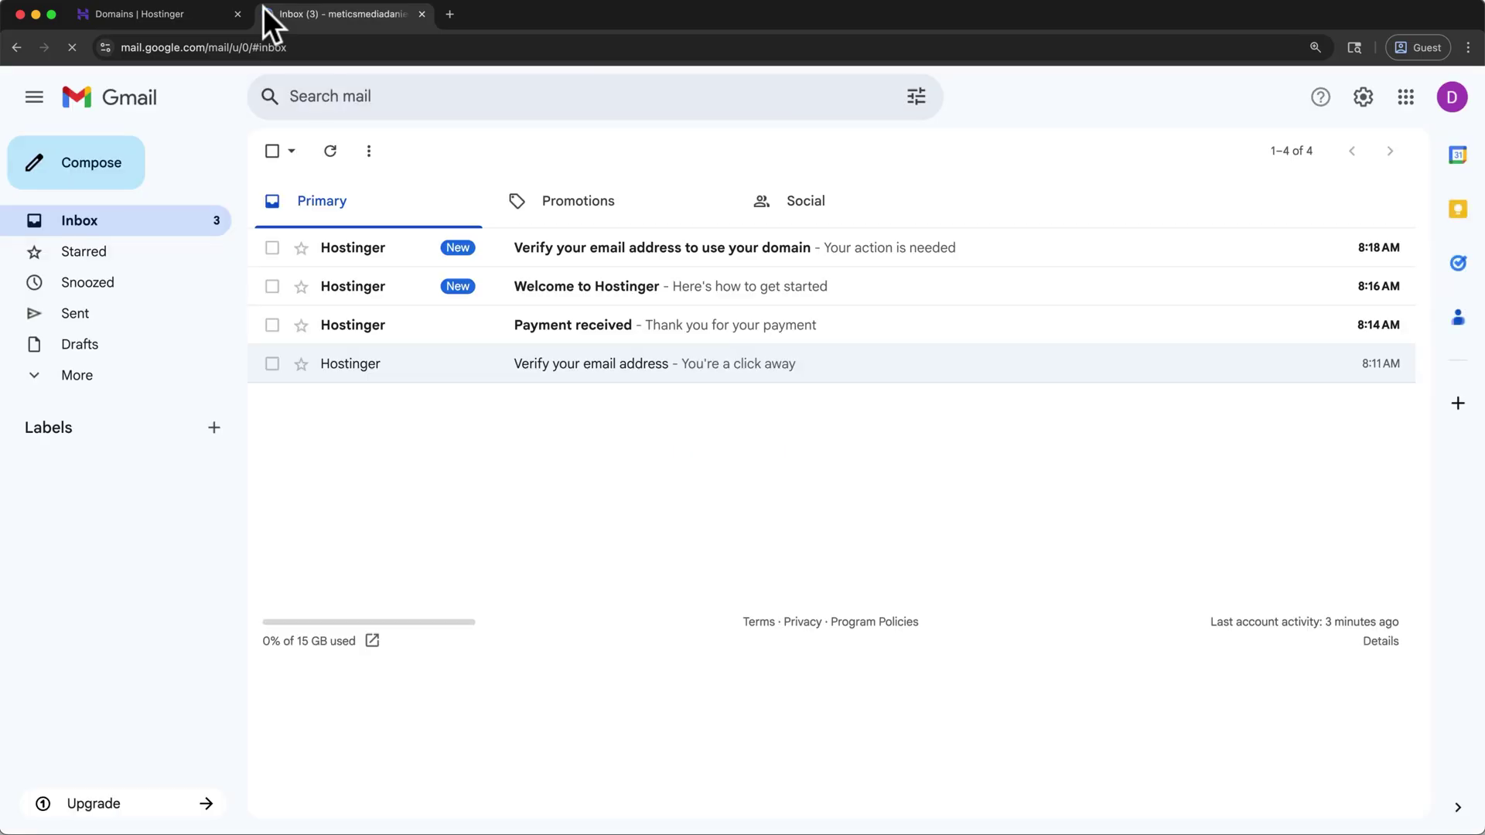
{"action": "left_click", "coordinate": [519, 270]}
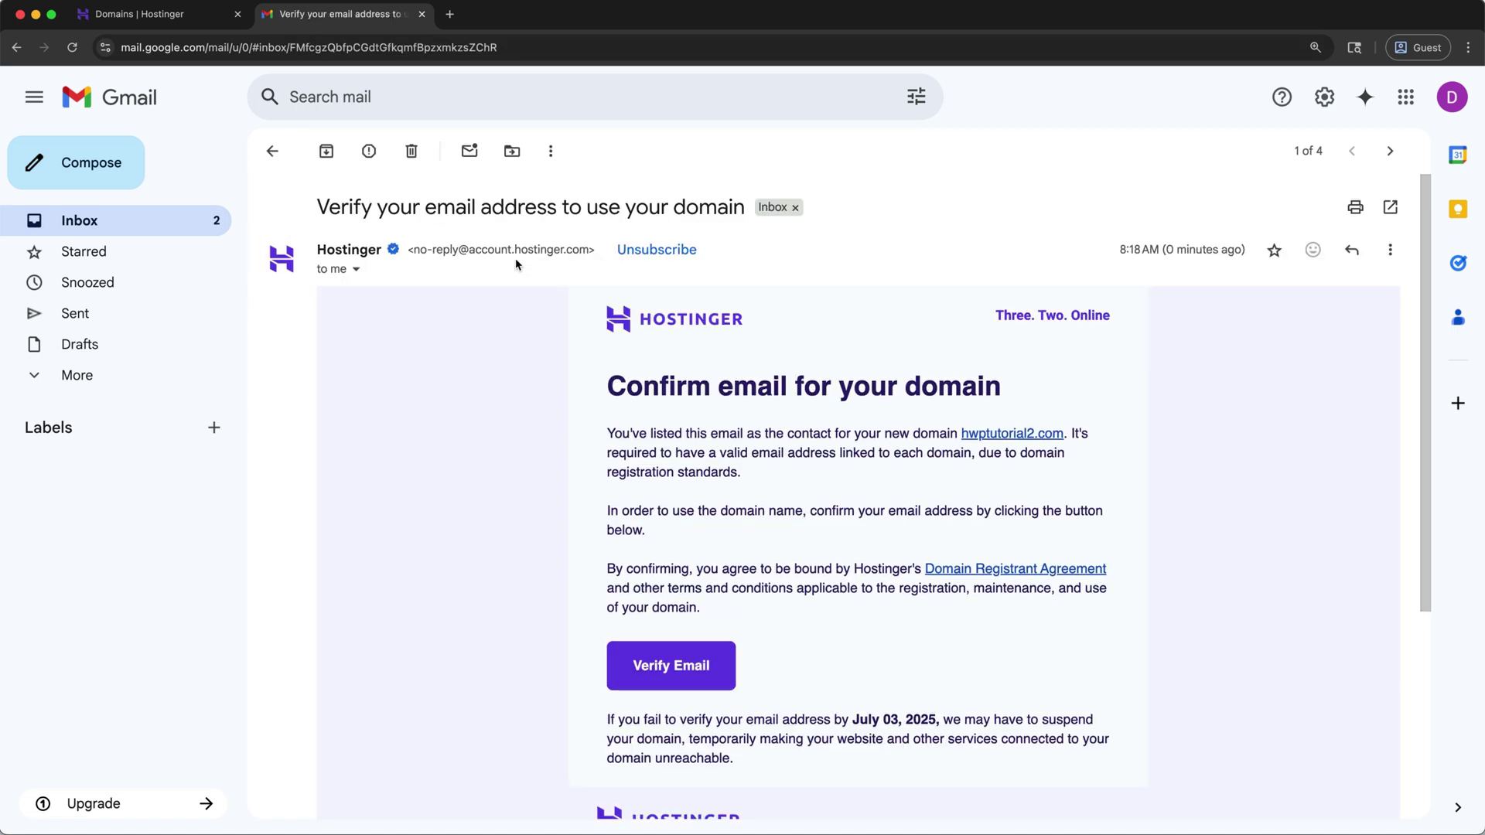
{"action": "left_click", "coordinate": [644, 667]}
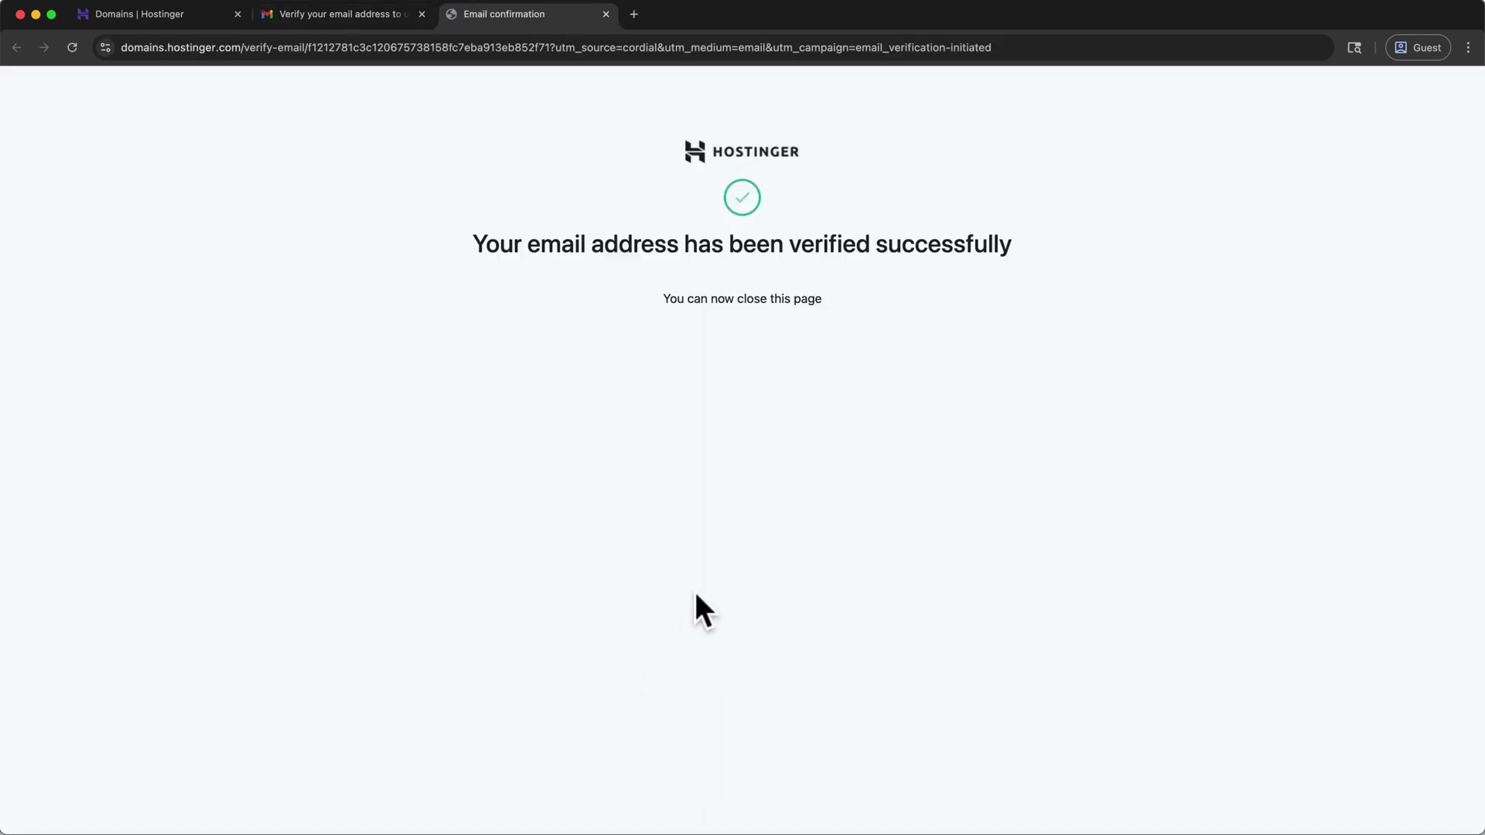
{"action": "left_click", "coordinate": [607, 13]}
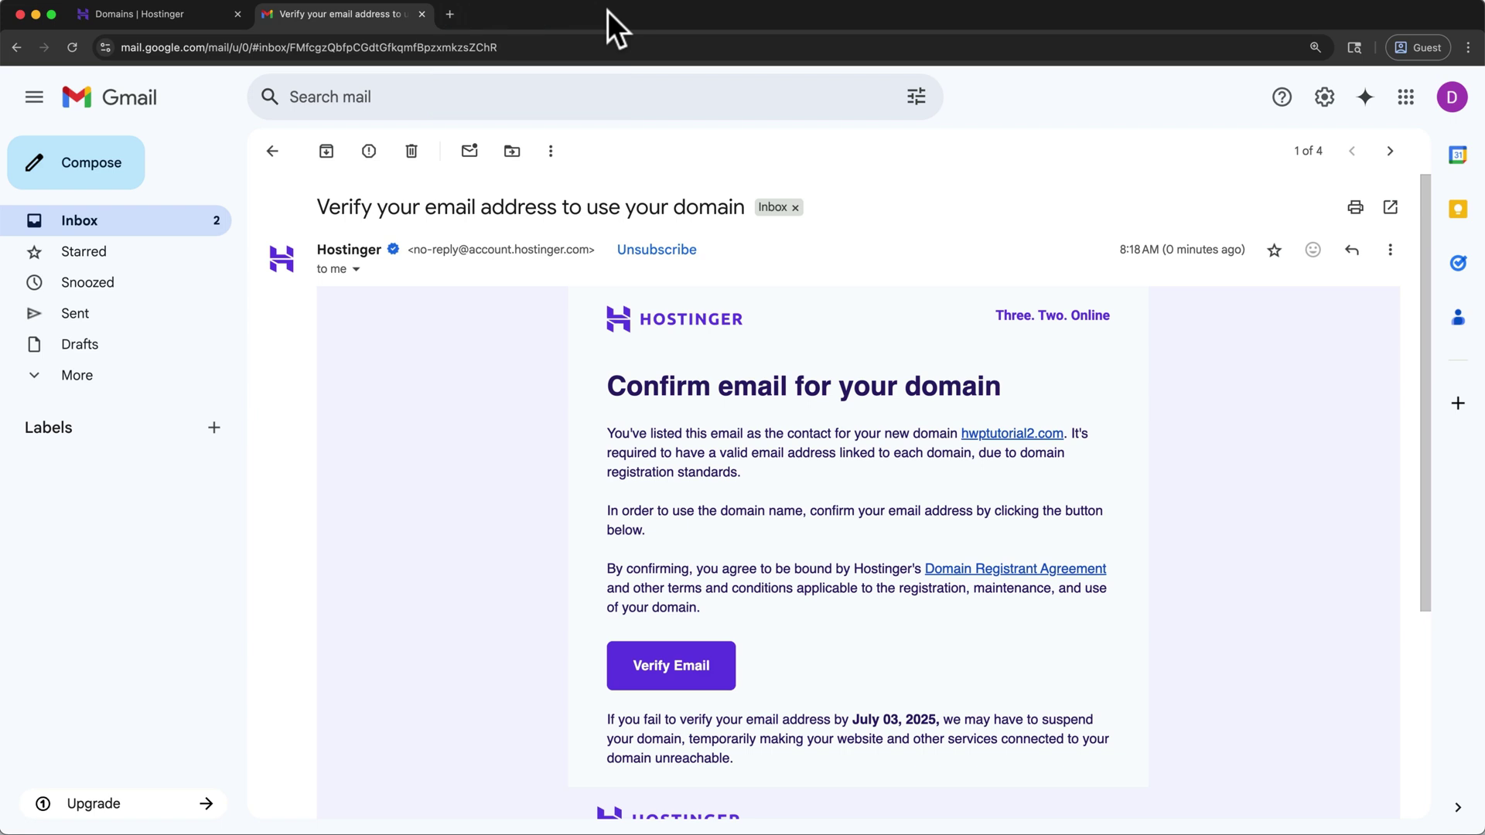
{"action": "left_click", "coordinate": [422, 12]}
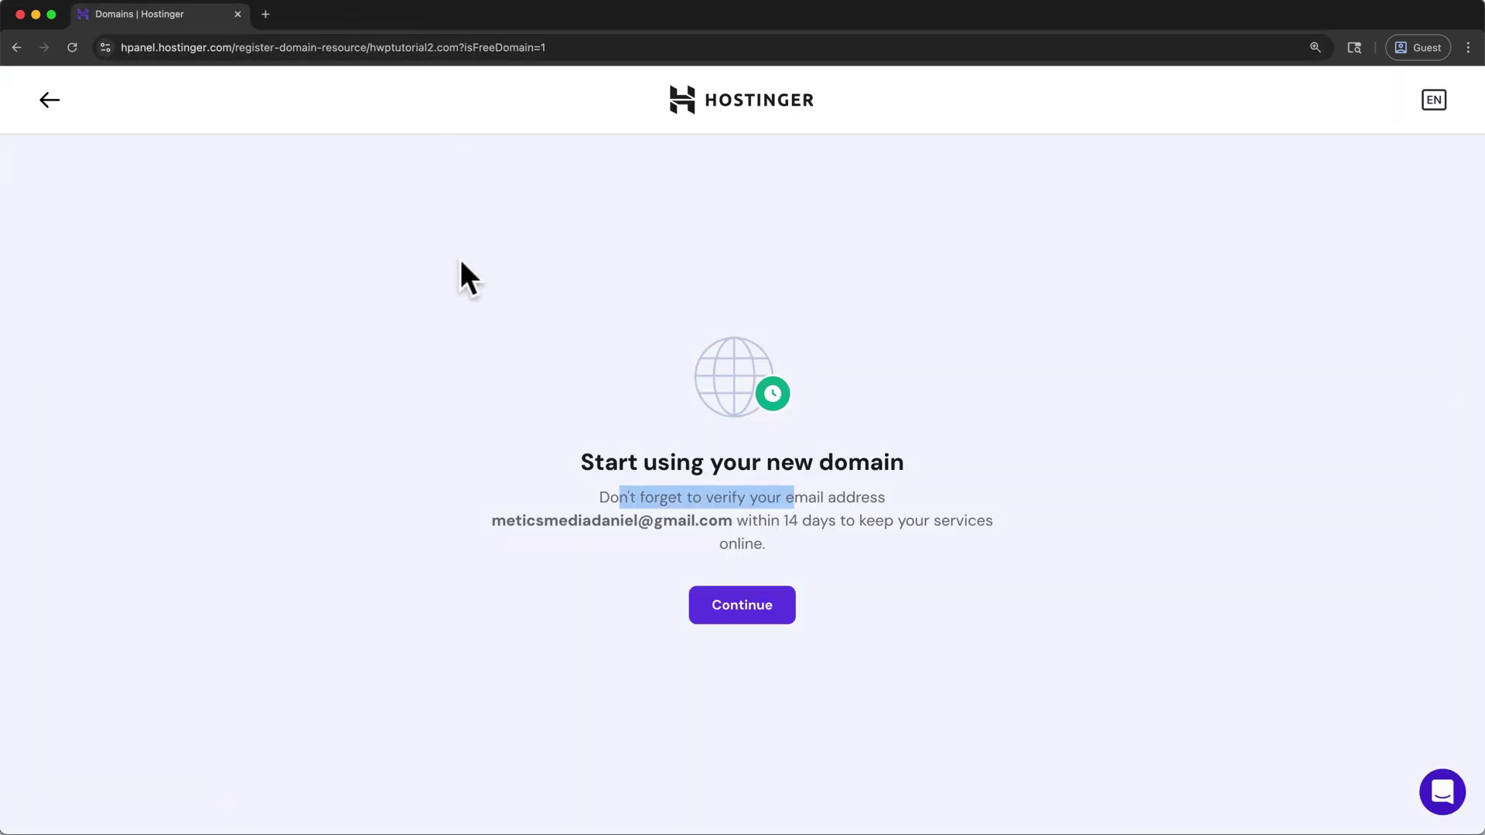
Choose to create a website on the new domain, resume setup, and mark it for myself or my business
{"action": "left_click", "coordinate": [689, 563]}
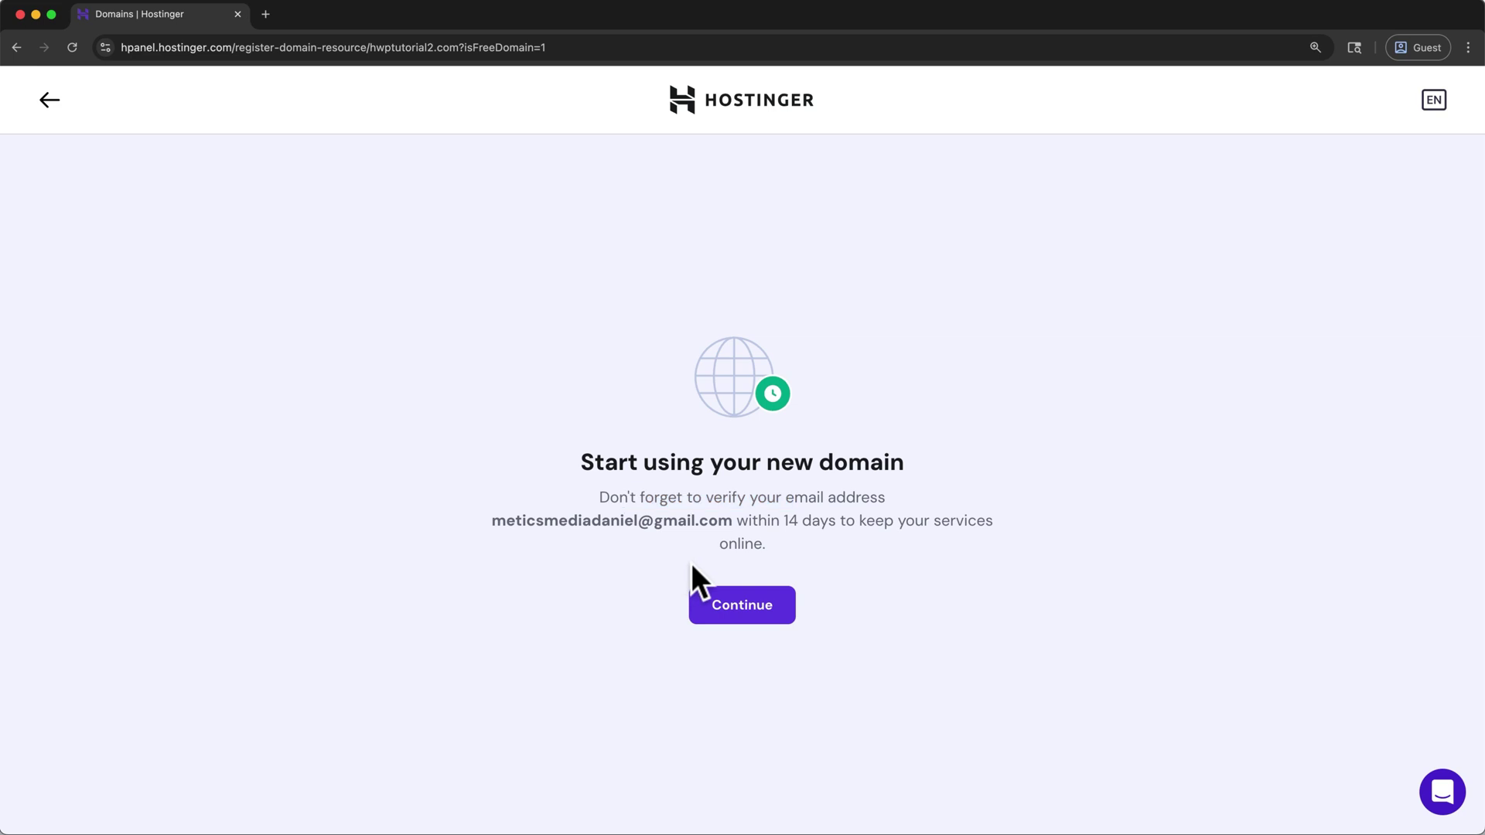
{"action": "left_click", "coordinate": [695, 612]}
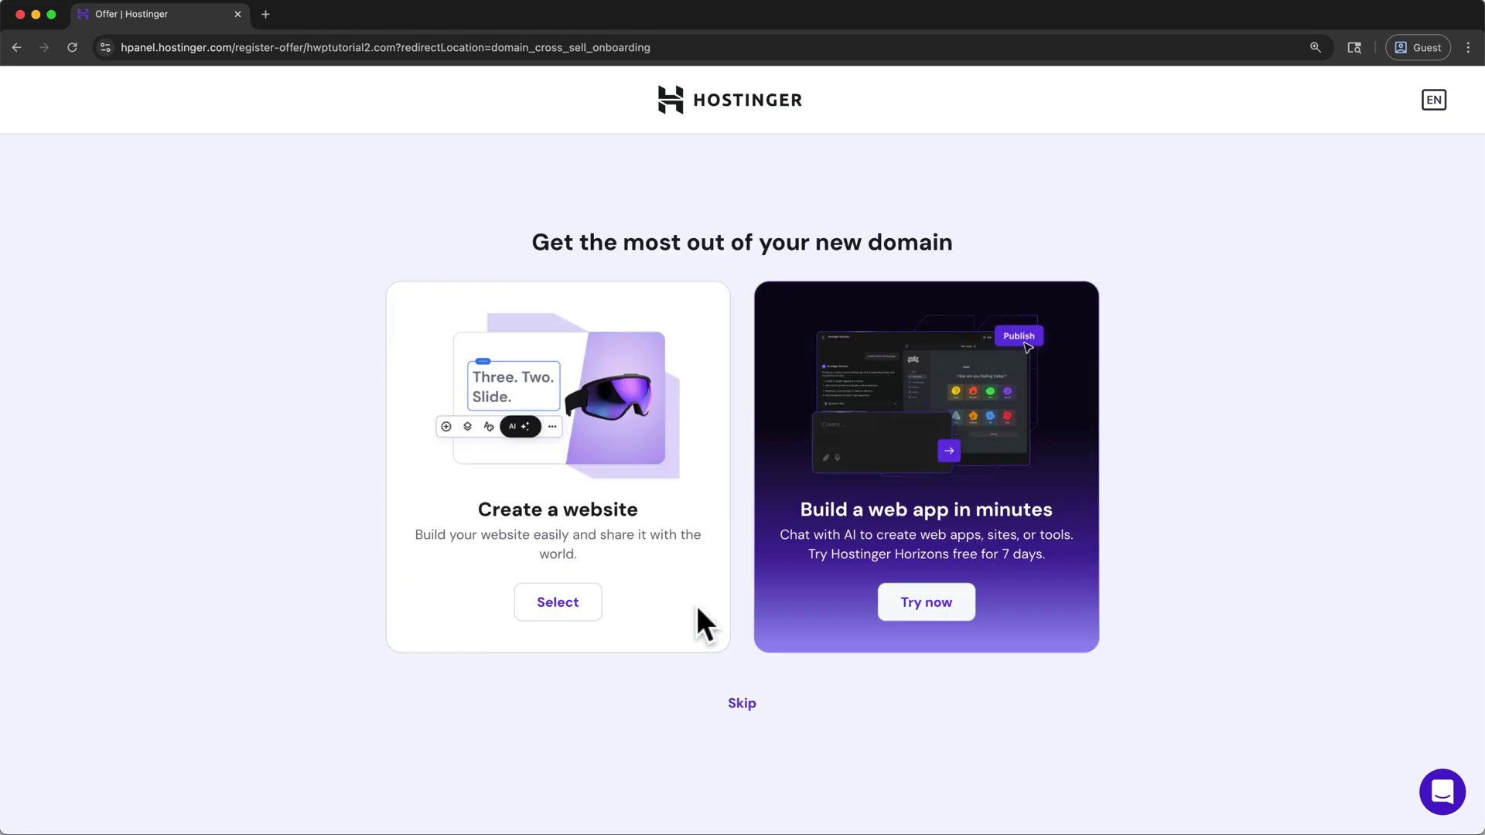
{"action": "left_click", "coordinate": [582, 608]}
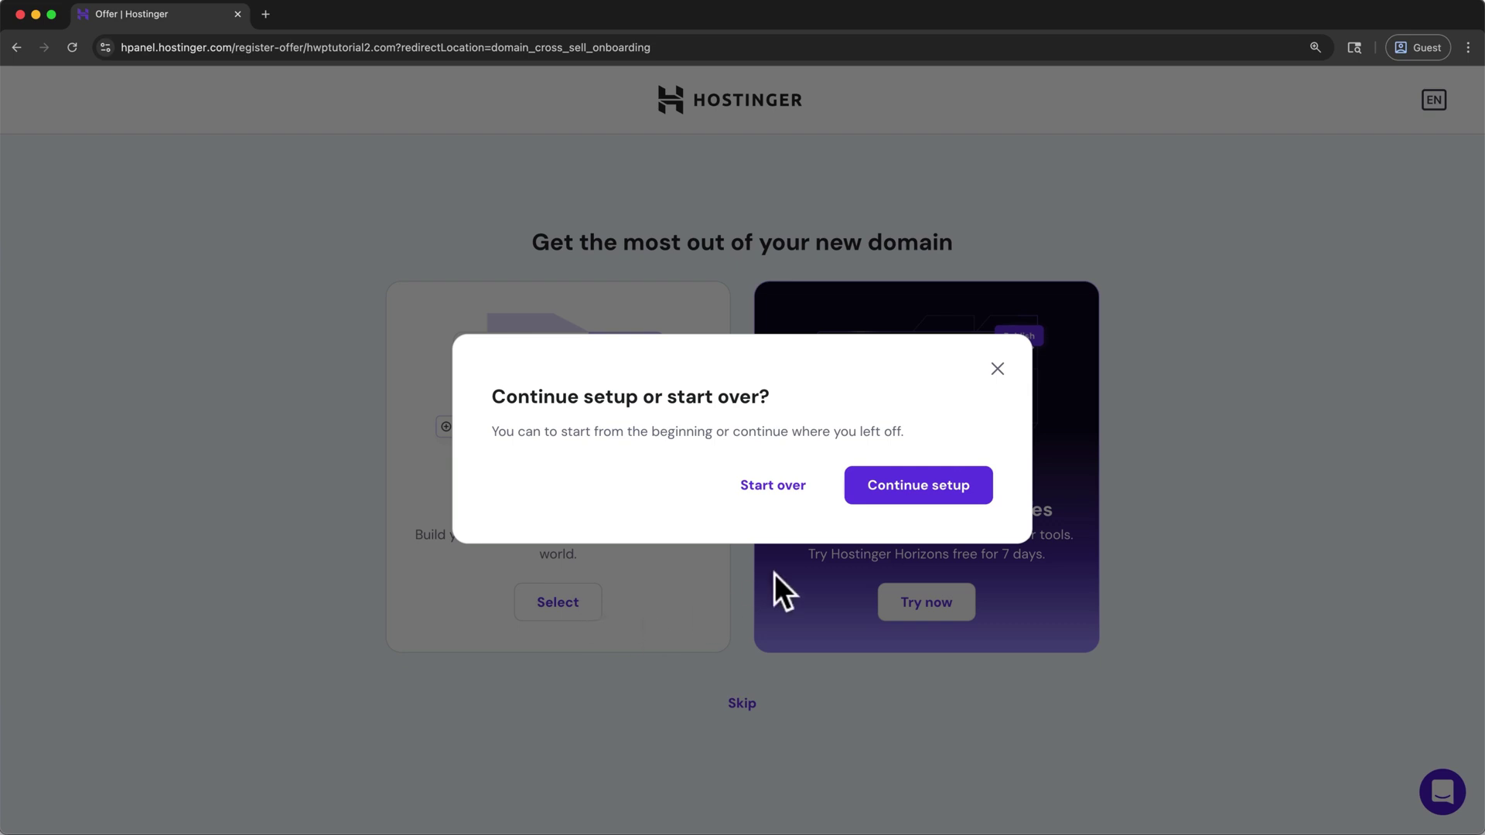
{"action": "left_click", "coordinate": [881, 502]}
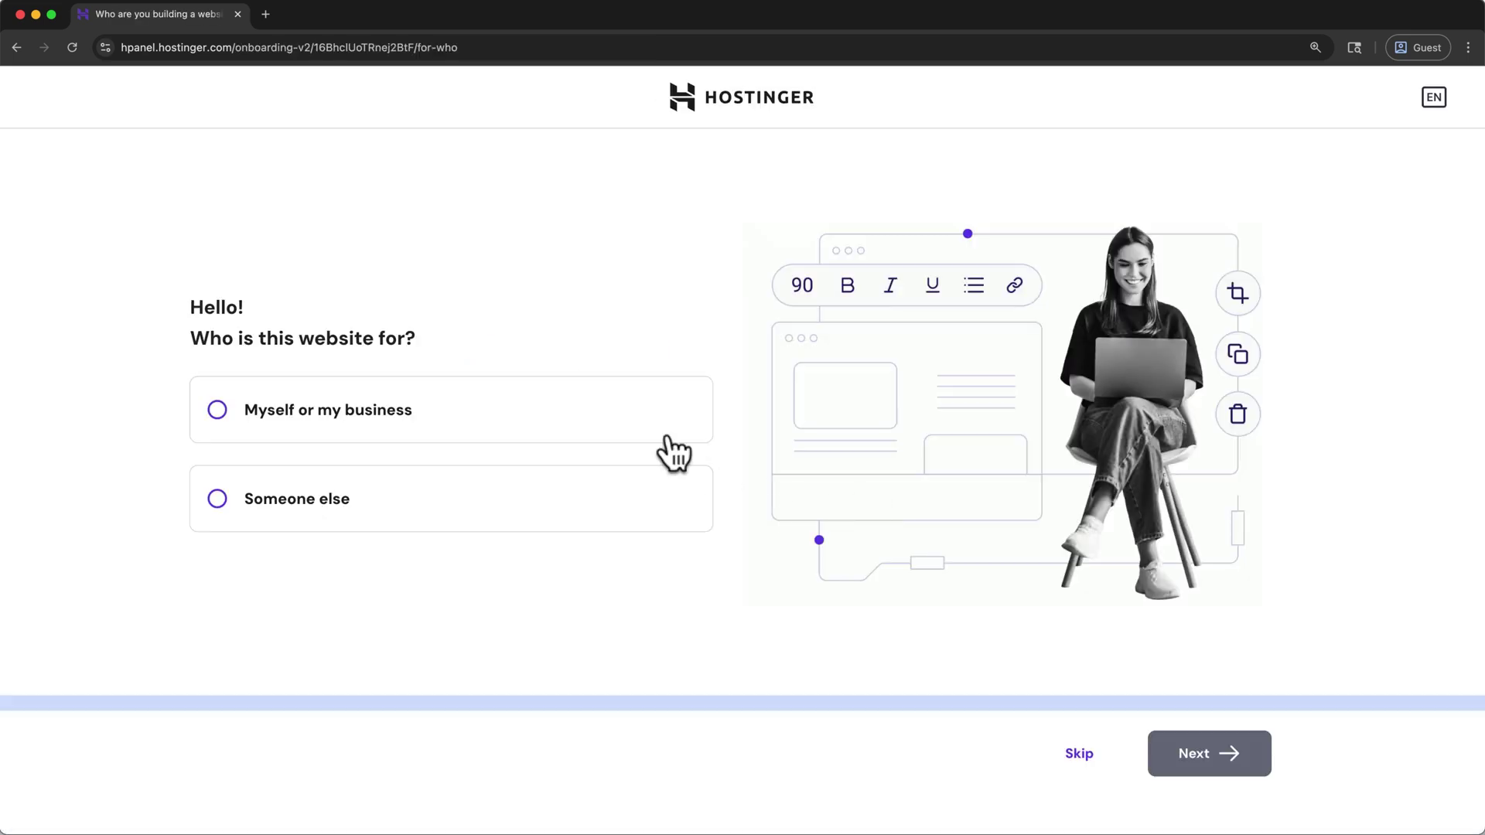
{"action": "left_click", "coordinate": [654, 424]}
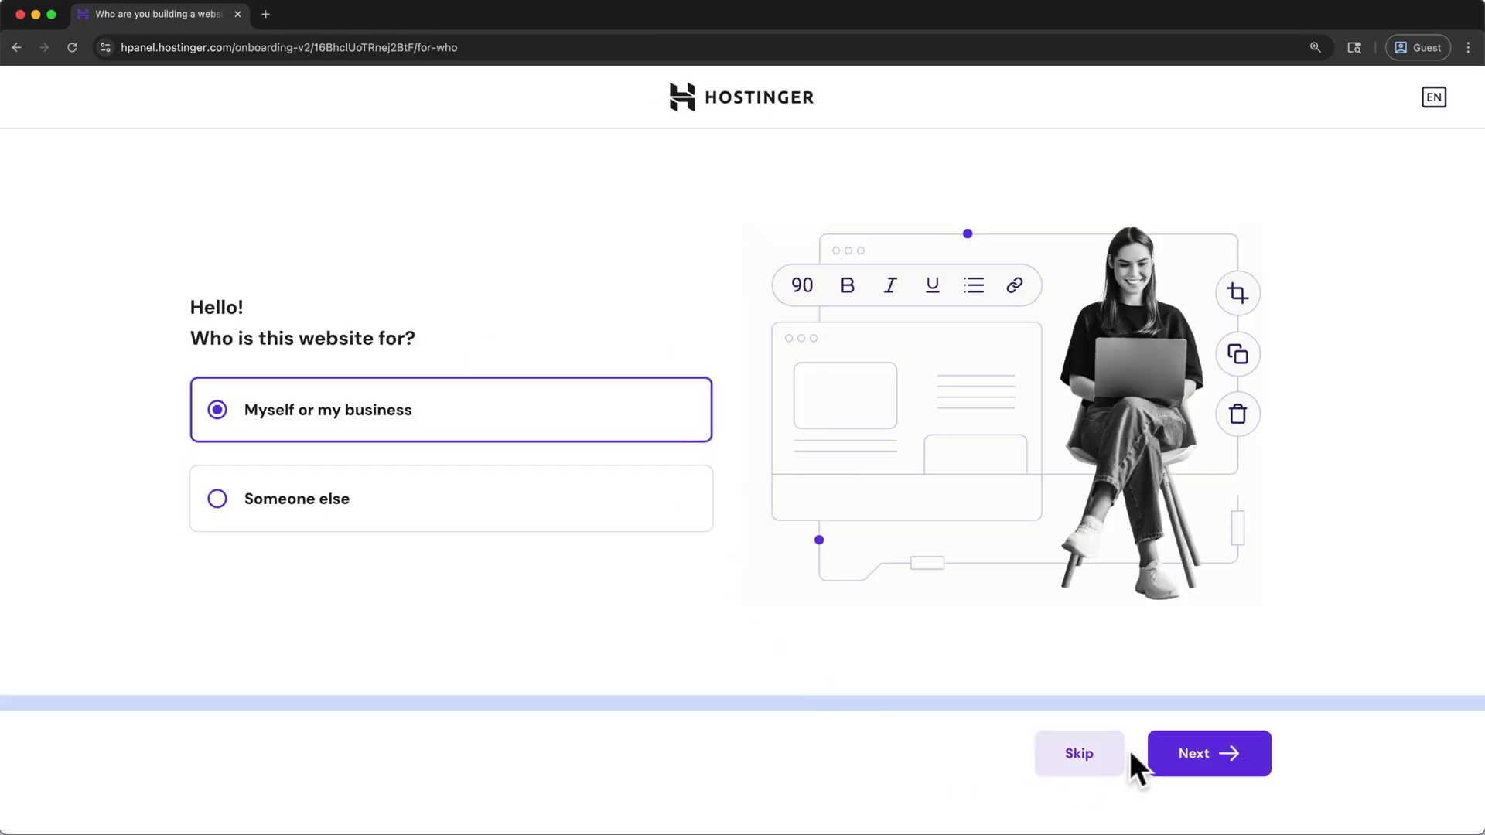
{"action": "left_click", "coordinate": [1154, 756]}
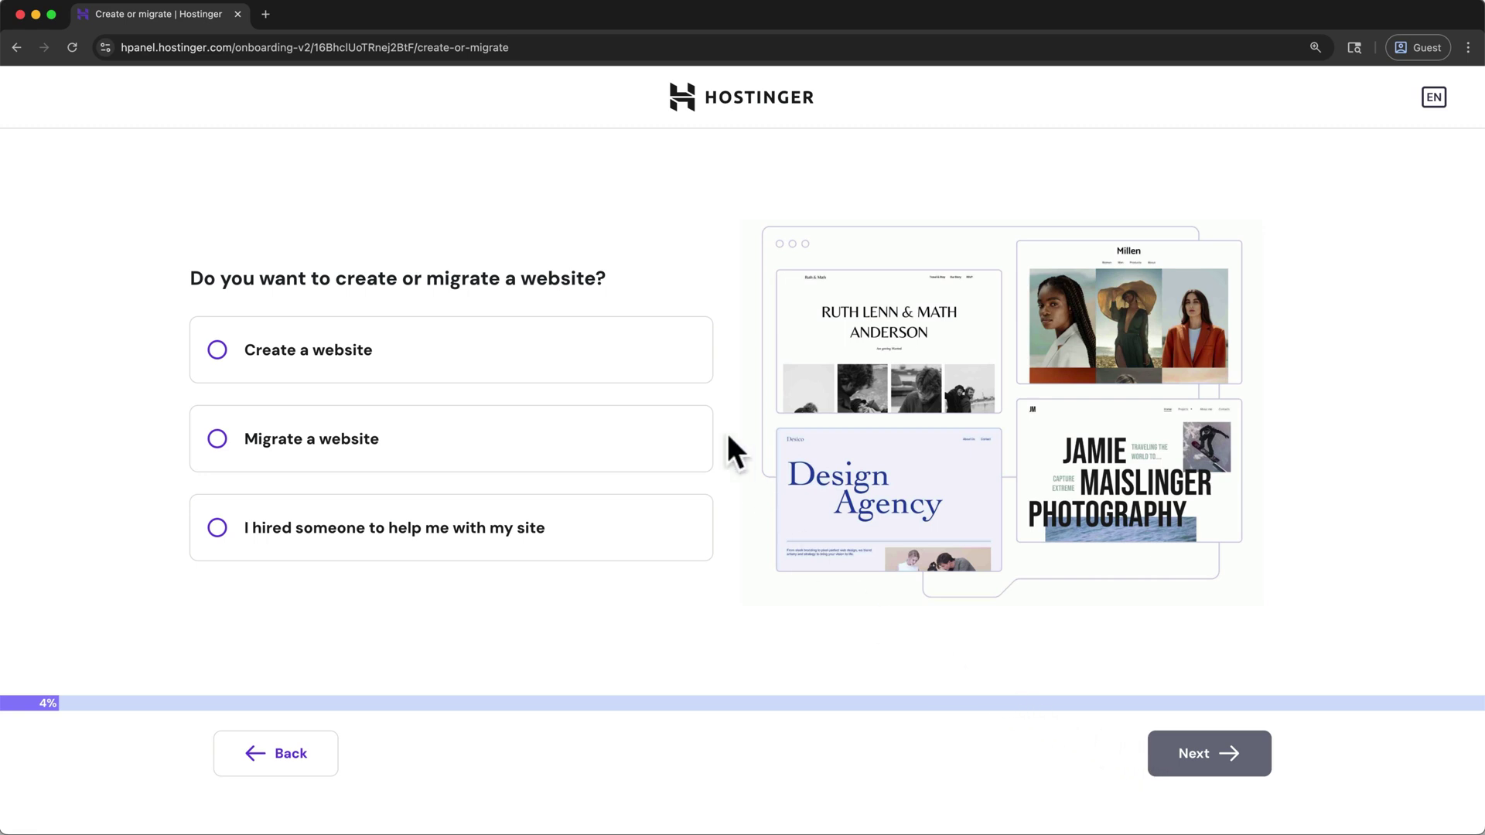
Pick a new WordPress site, keep the default login details, and start with a blank site
{"action": "left_click", "coordinate": [695, 361]}
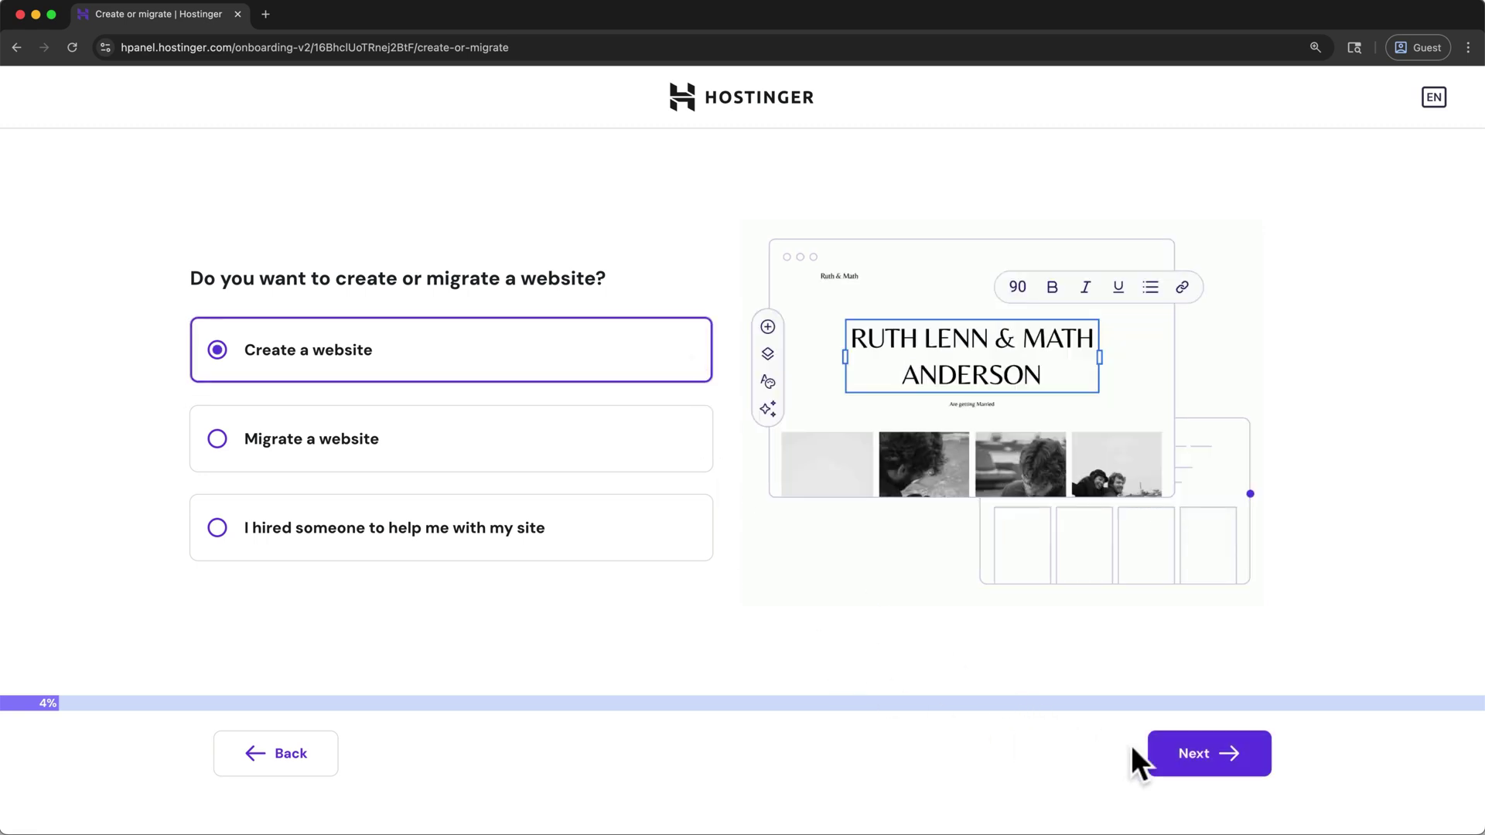
{"action": "left_click", "coordinate": [1206, 750]}
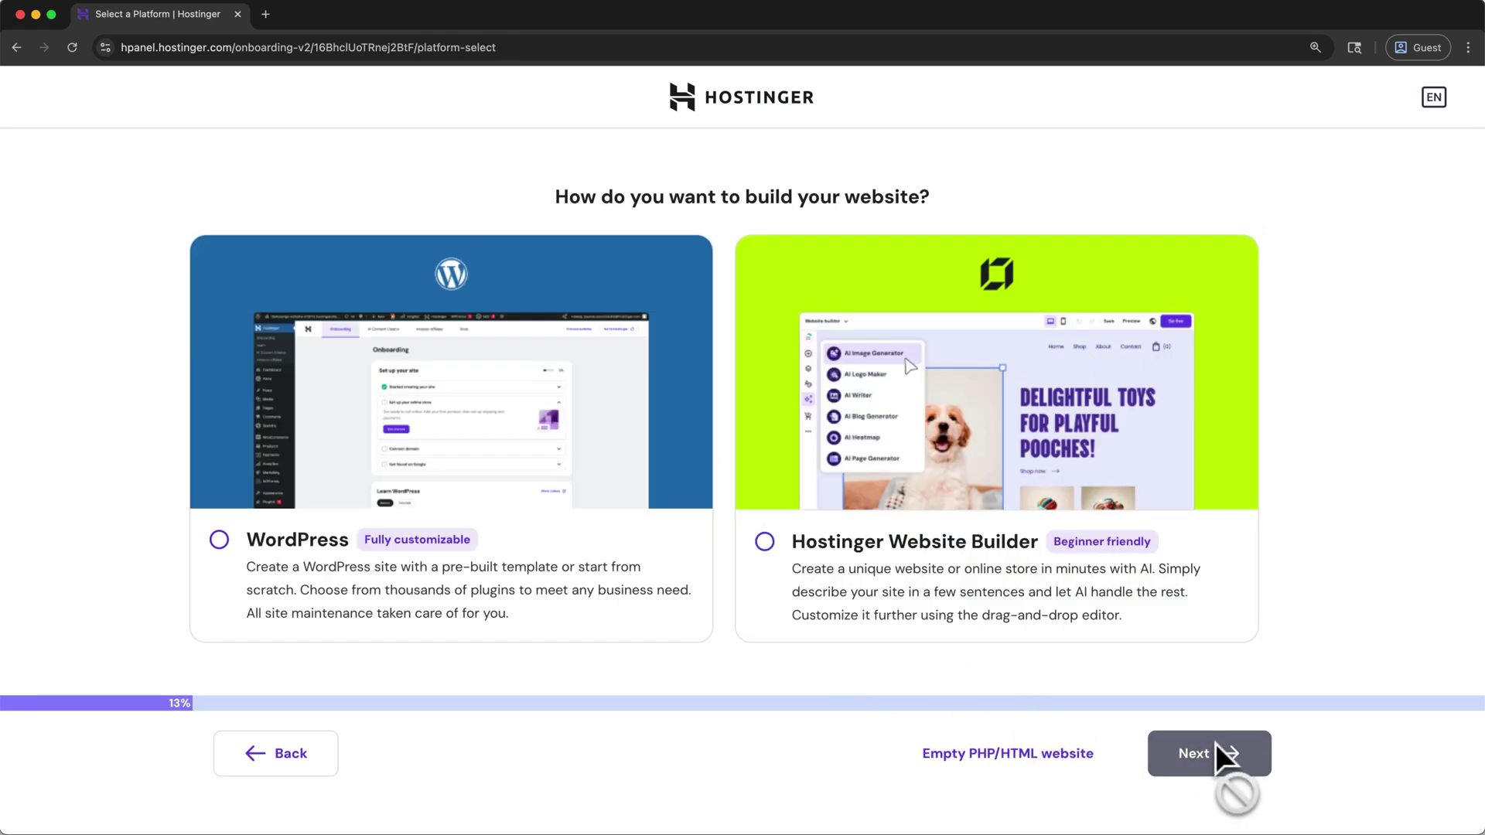
{"action": "left_click", "coordinate": [642, 550]}
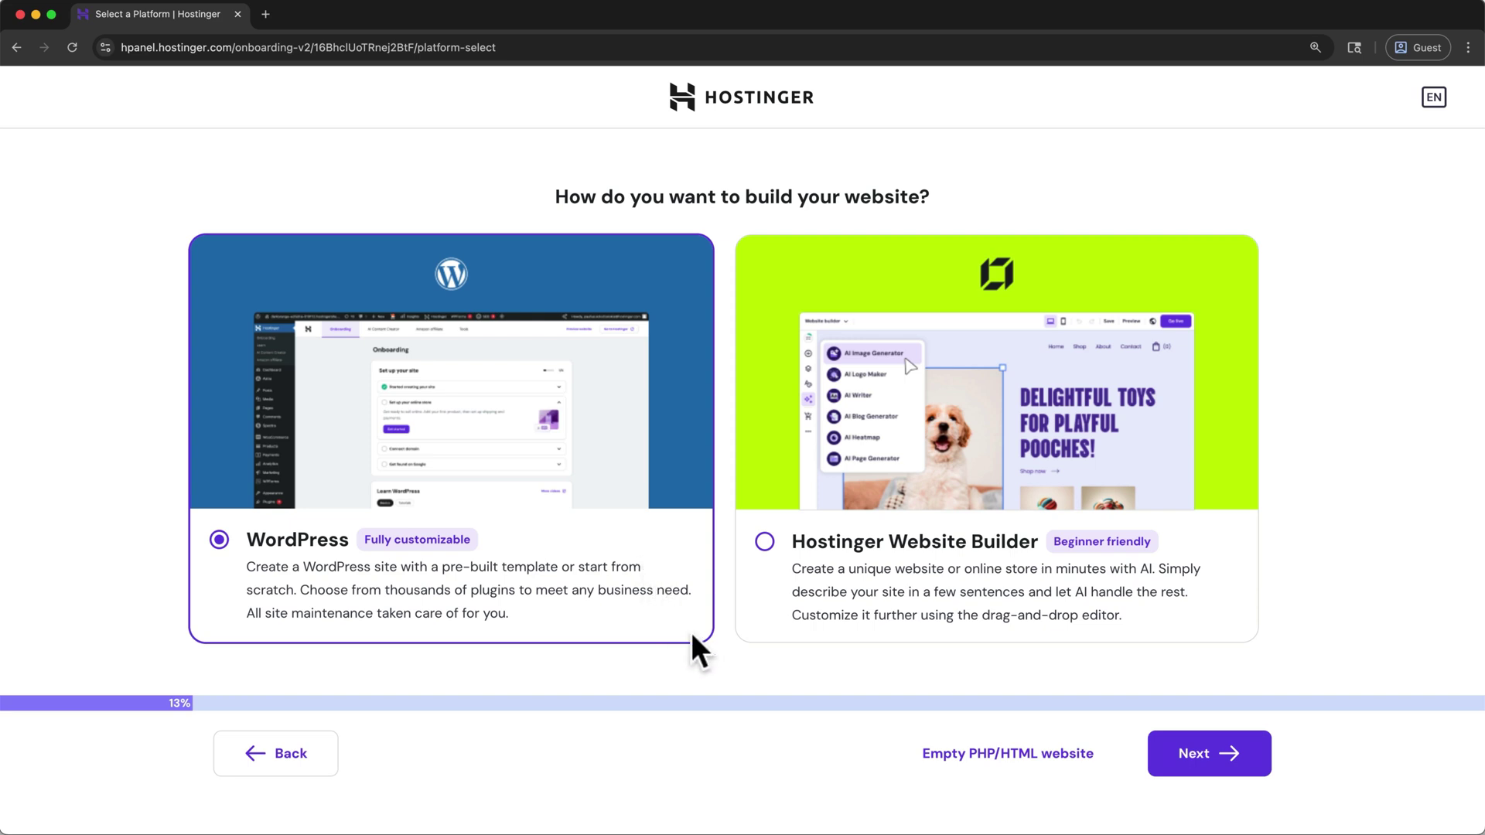
{"action": "left_click", "coordinate": [1178, 764]}
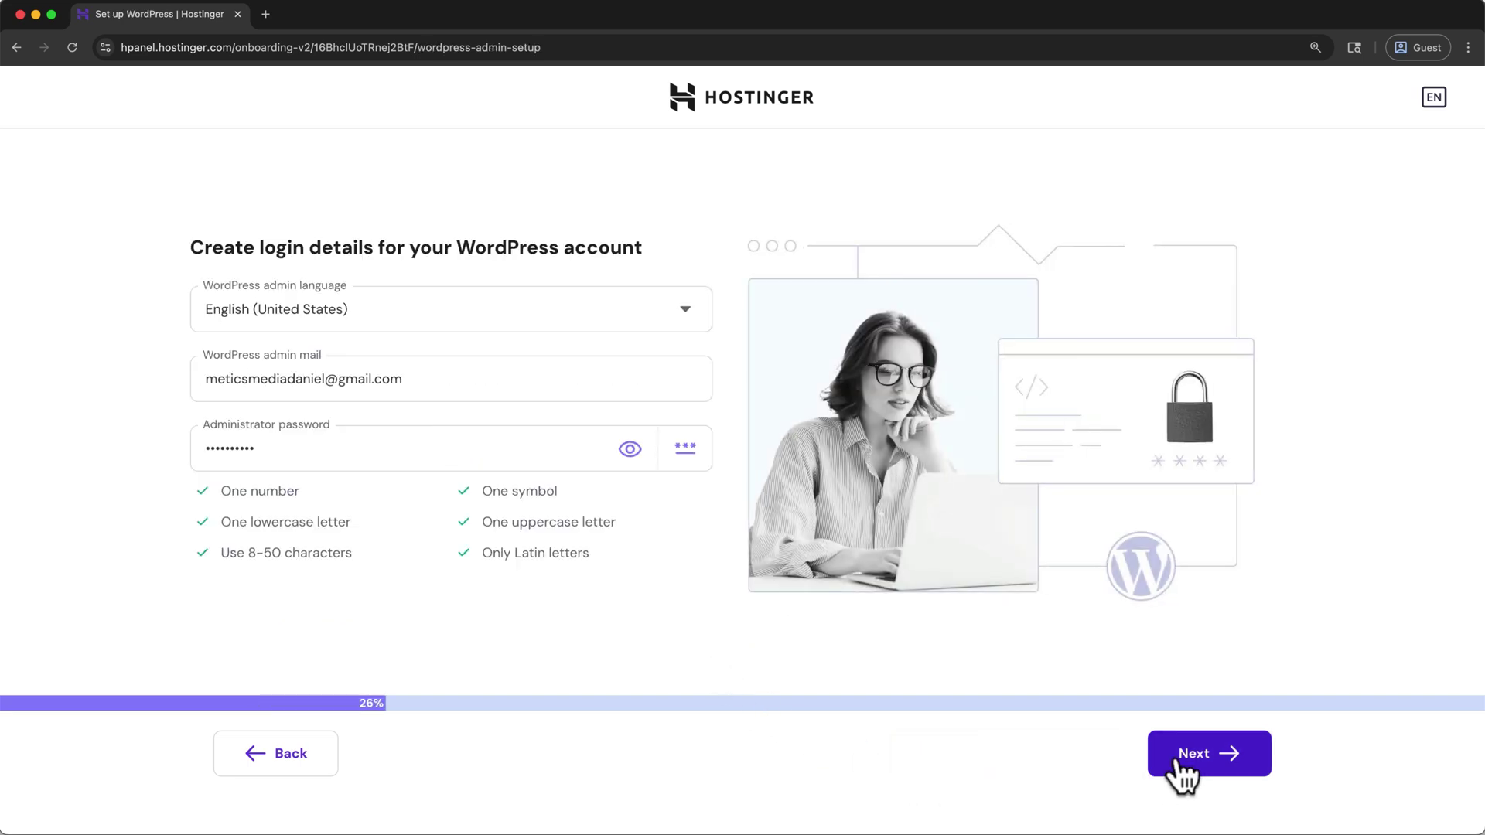
{"action": "left_click", "coordinate": [676, 379]}
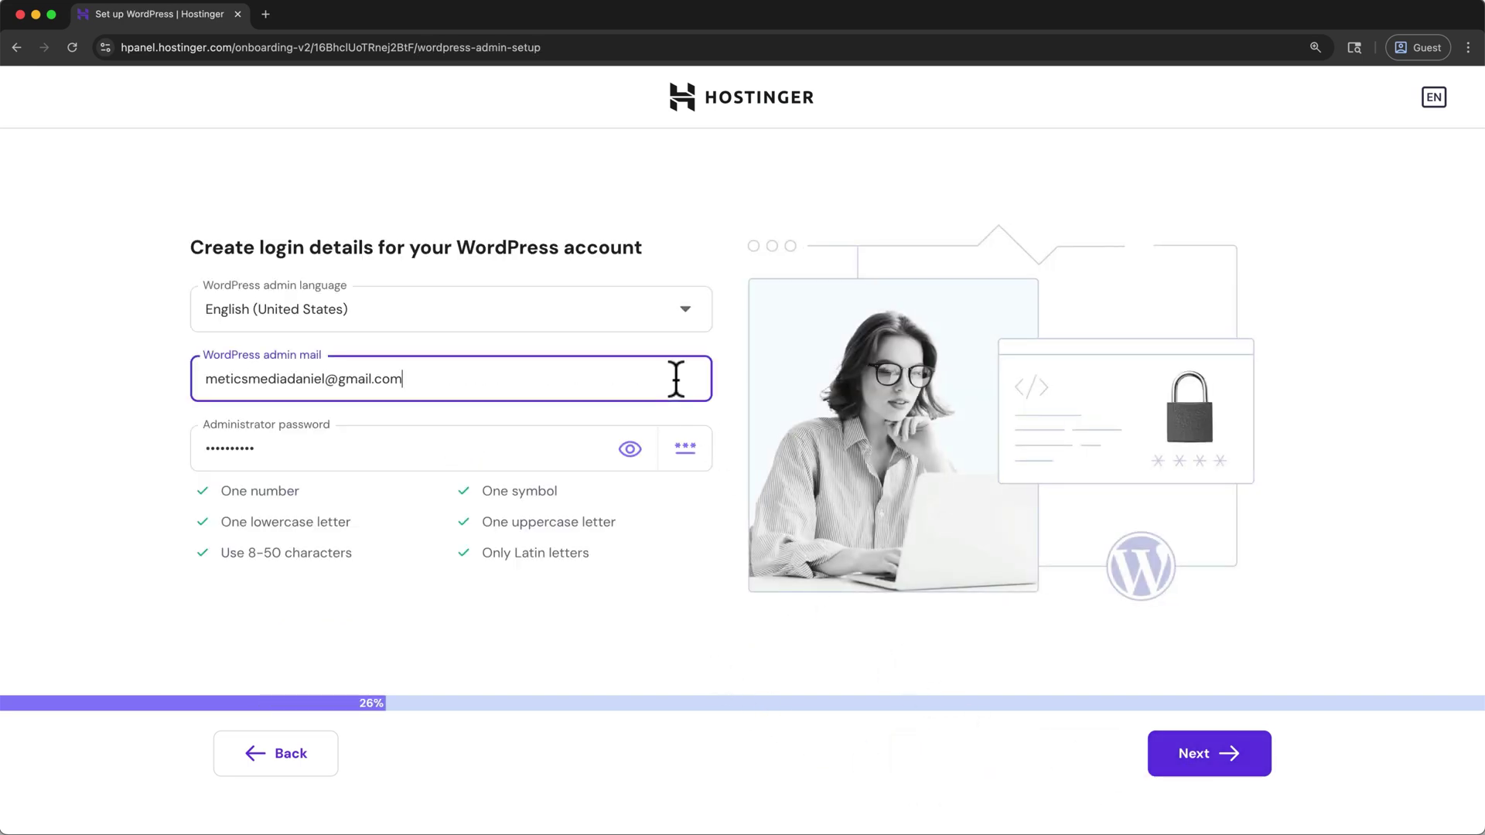
{"action": "left_click", "coordinate": [634, 412]}
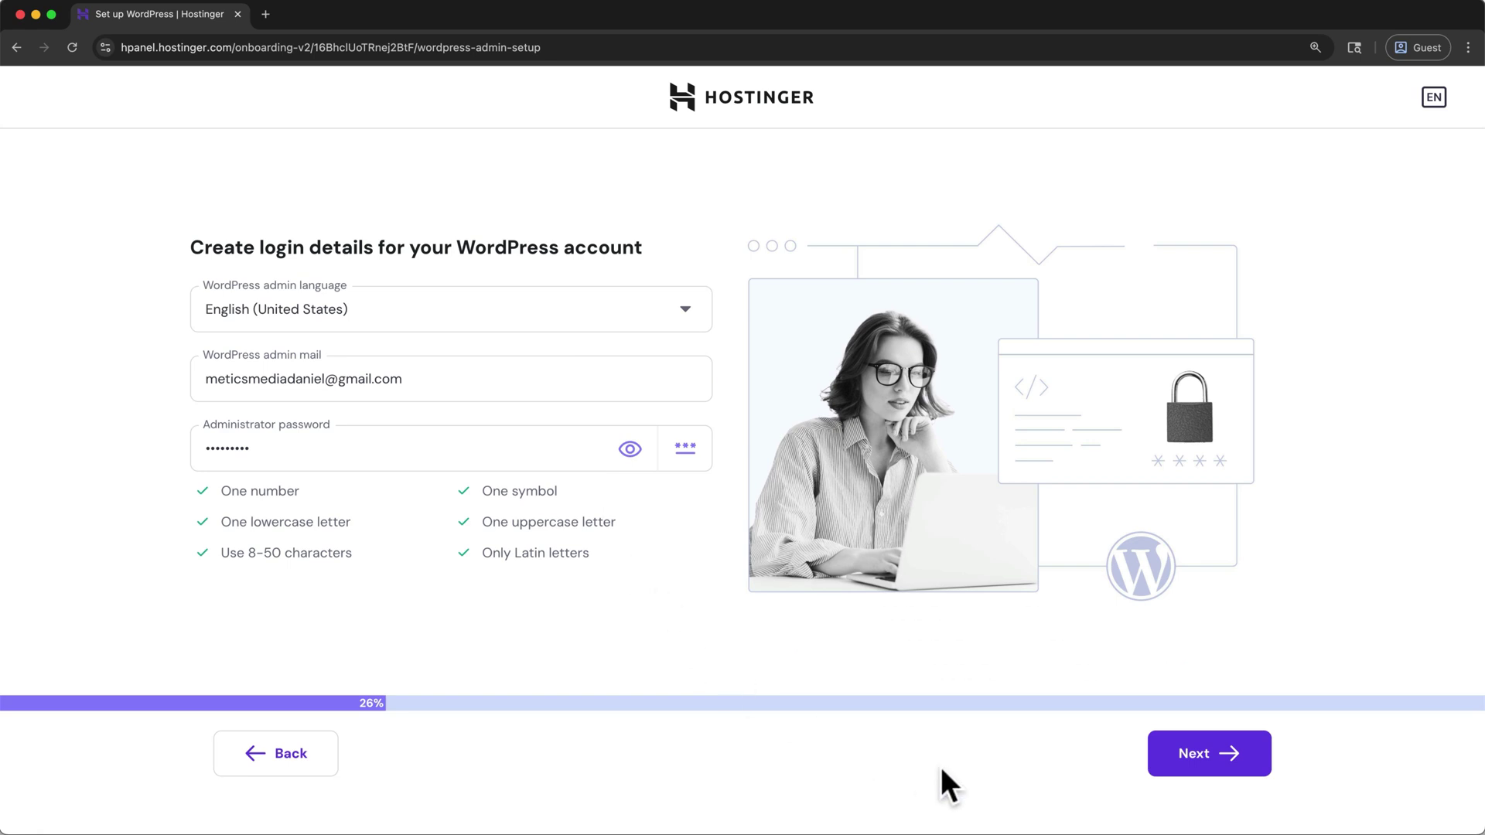
{"action": "left_click", "coordinate": [1154, 762]}
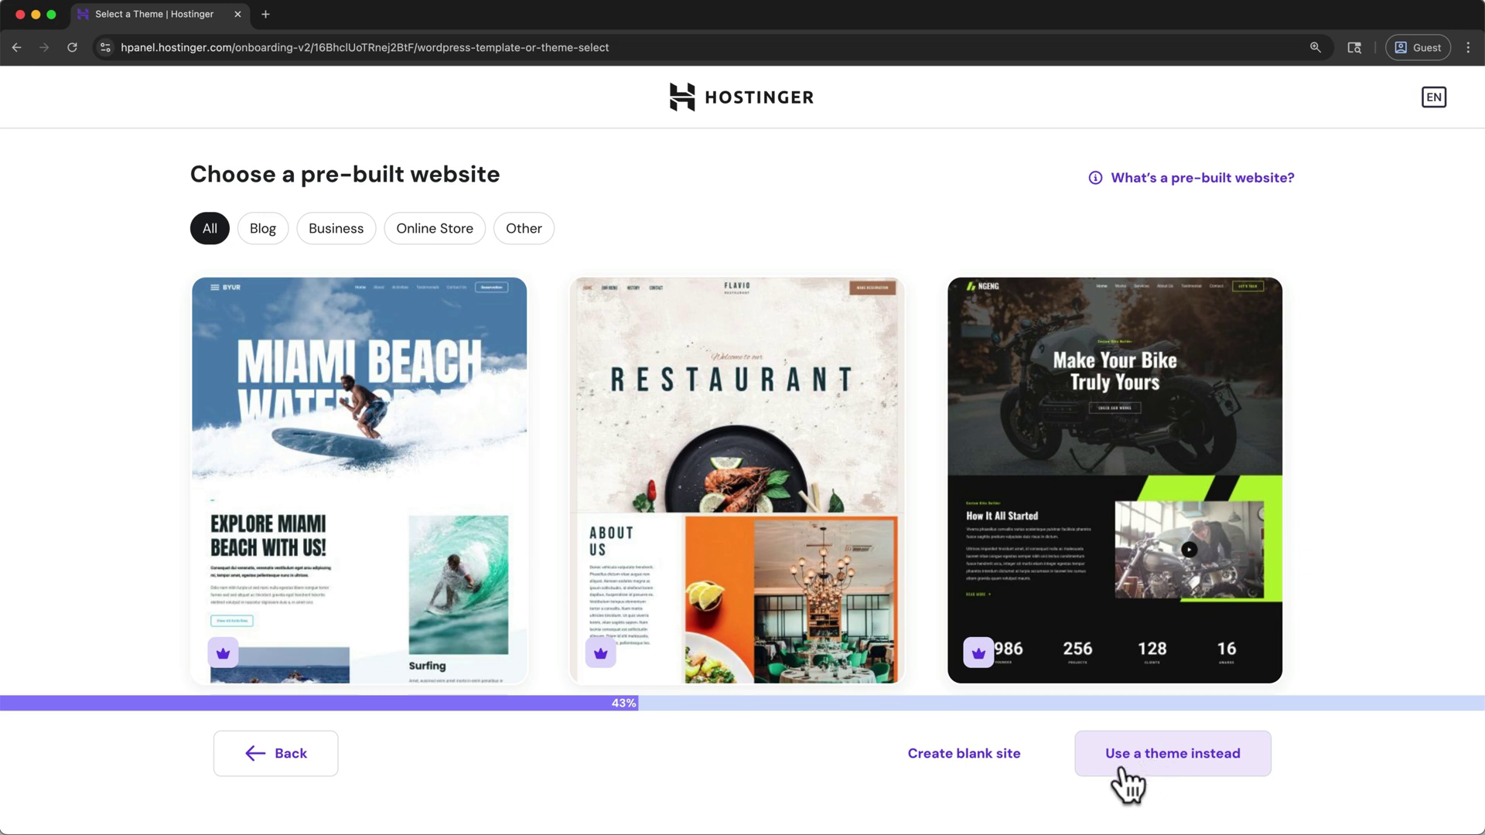
{"action": "left_click", "coordinate": [1009, 762]}
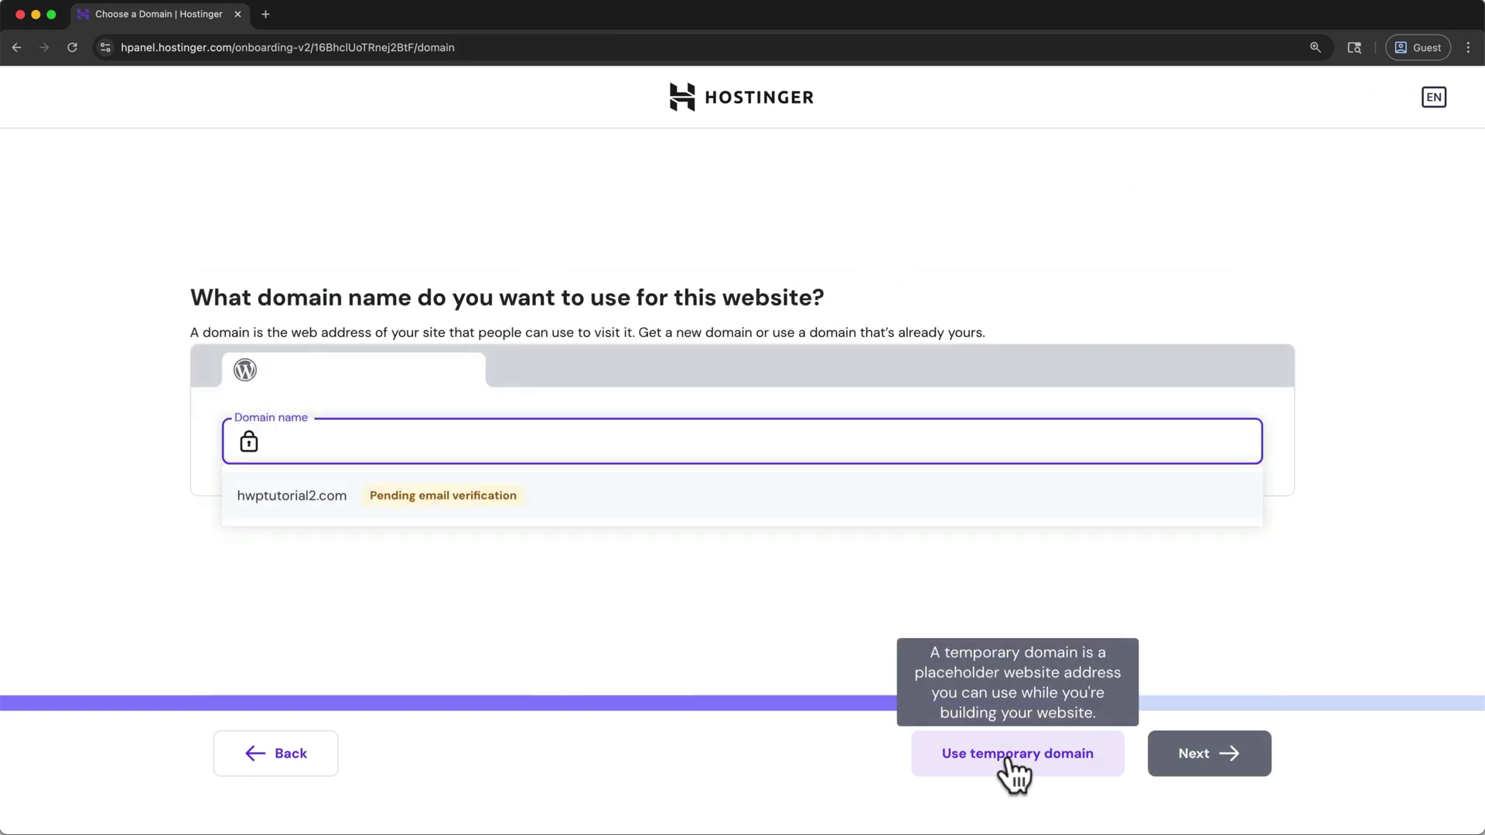
Use hwptutorial2.com as the domain, keep the United States, Massachusetts data center, and install WordPress
{"action": "left_click", "coordinate": [788, 516]}
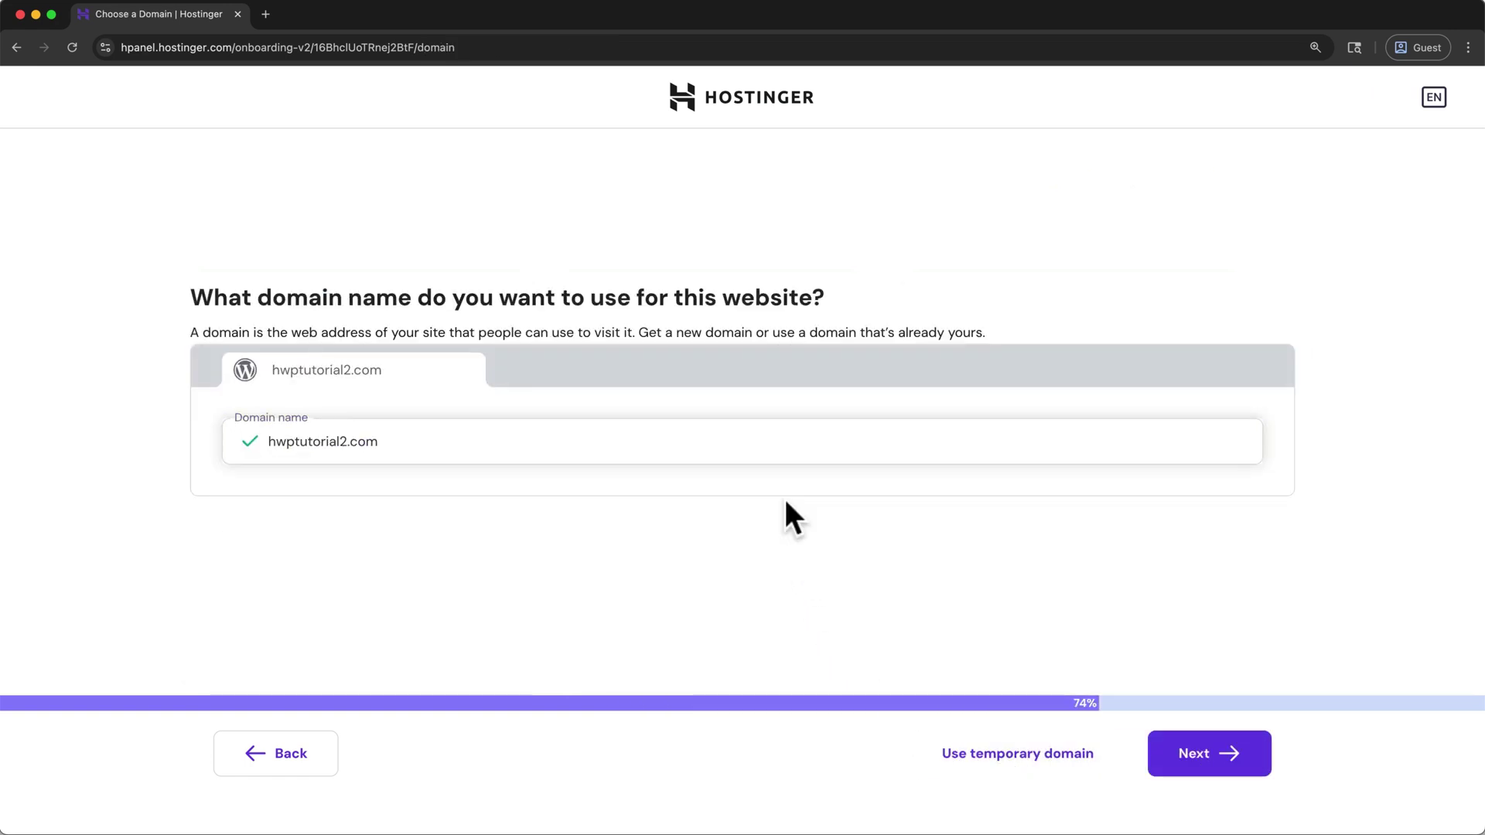
{"action": "left_click", "coordinate": [1159, 770]}
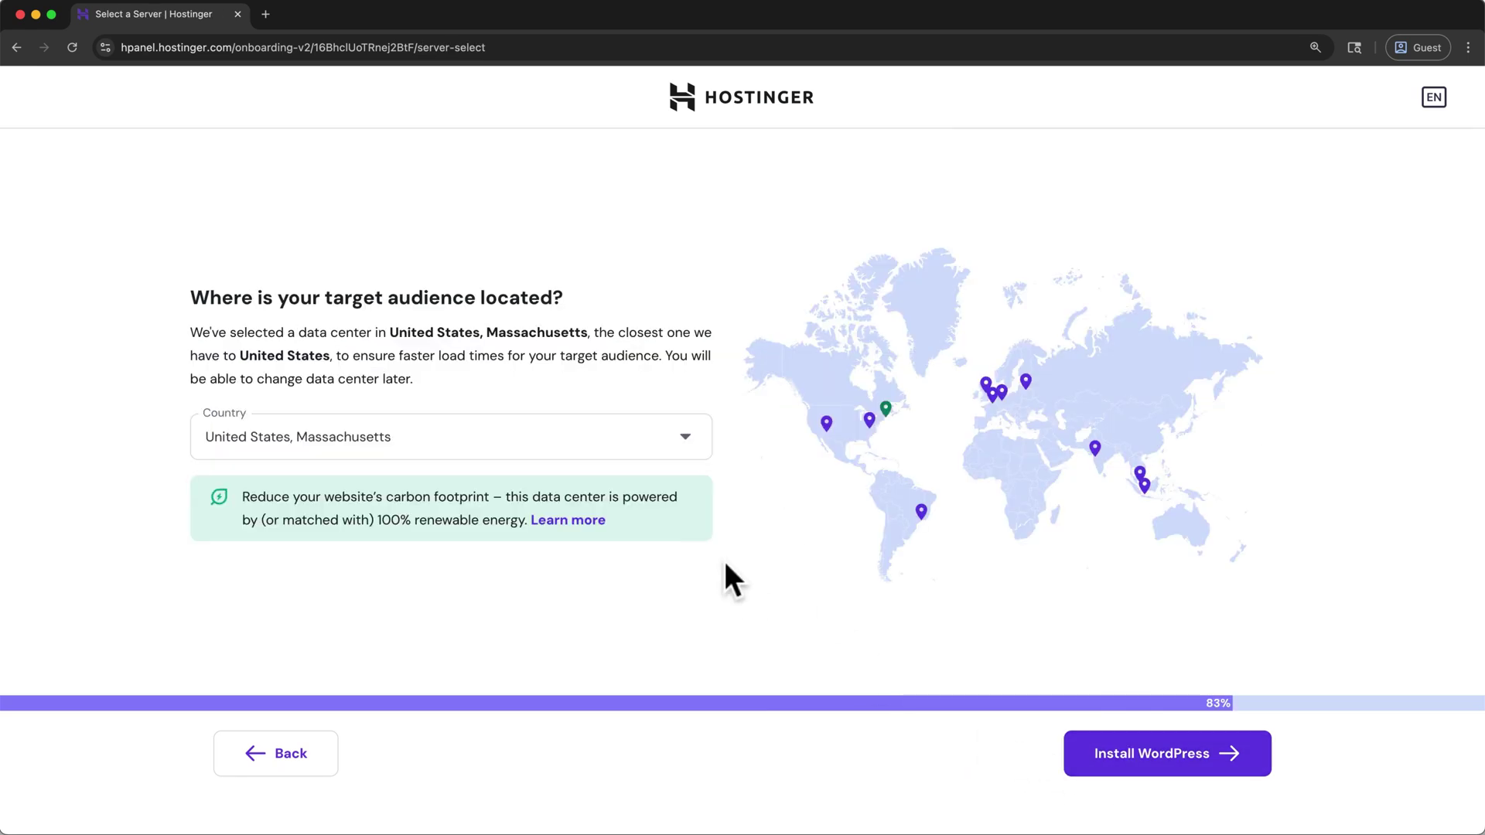
{"action": "left_click", "coordinate": [666, 441]}
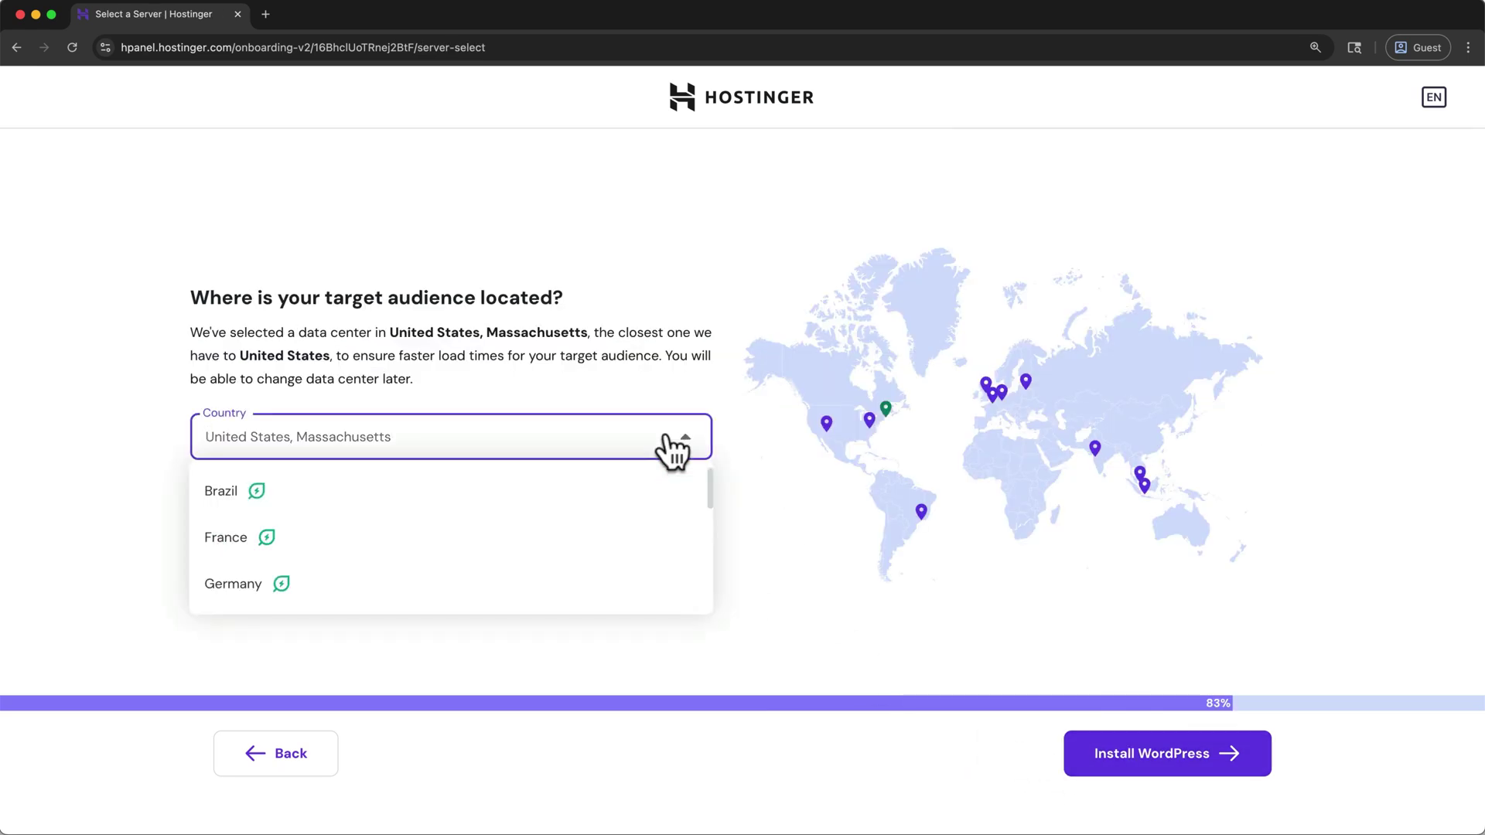
{"action": "left_click_drag", "start_coordinate": [706, 480], "coordinate": [703, 596]}
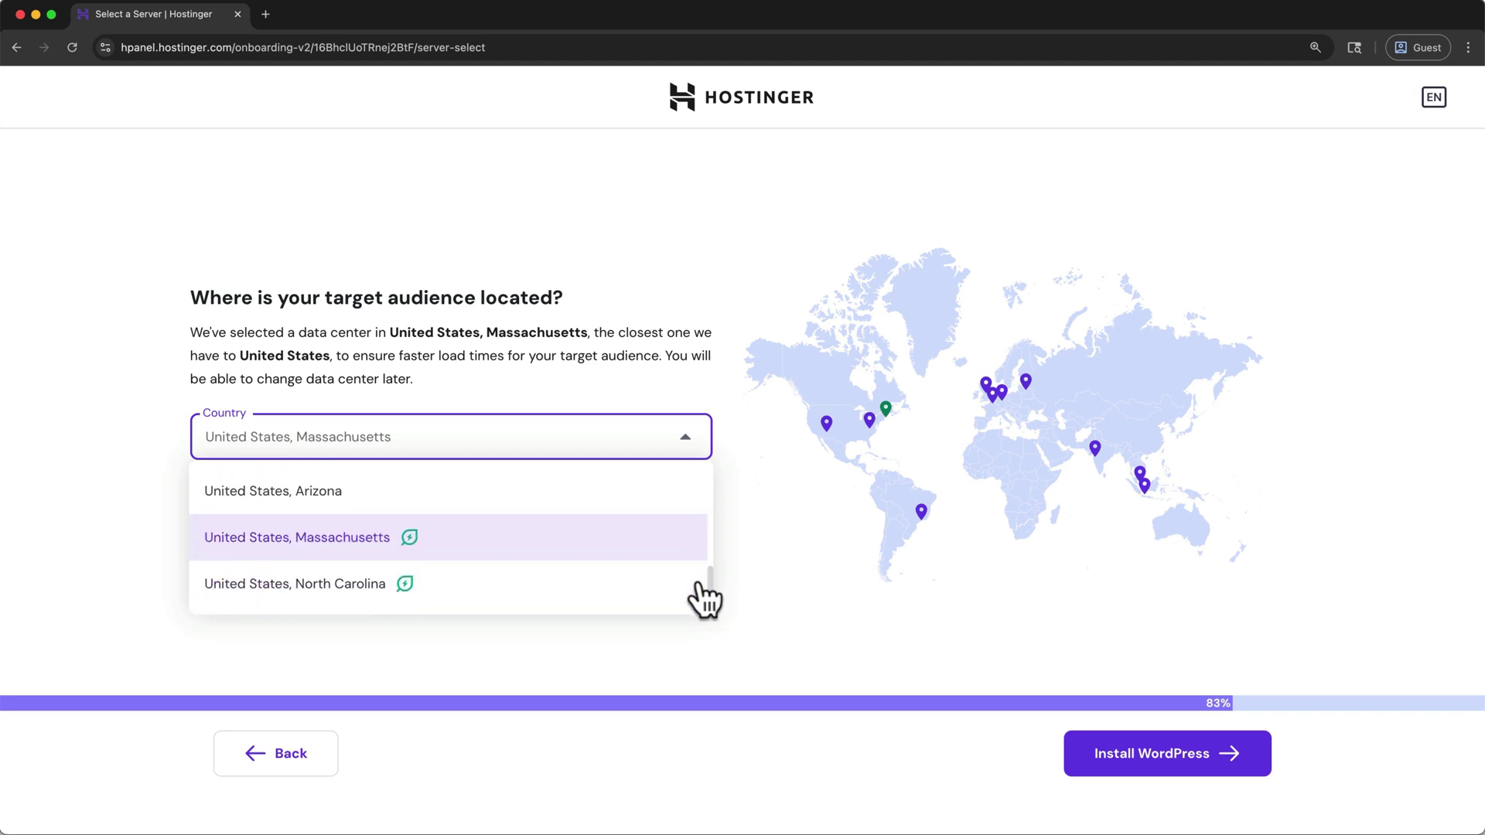
{"action": "left_click", "coordinate": [672, 544]}
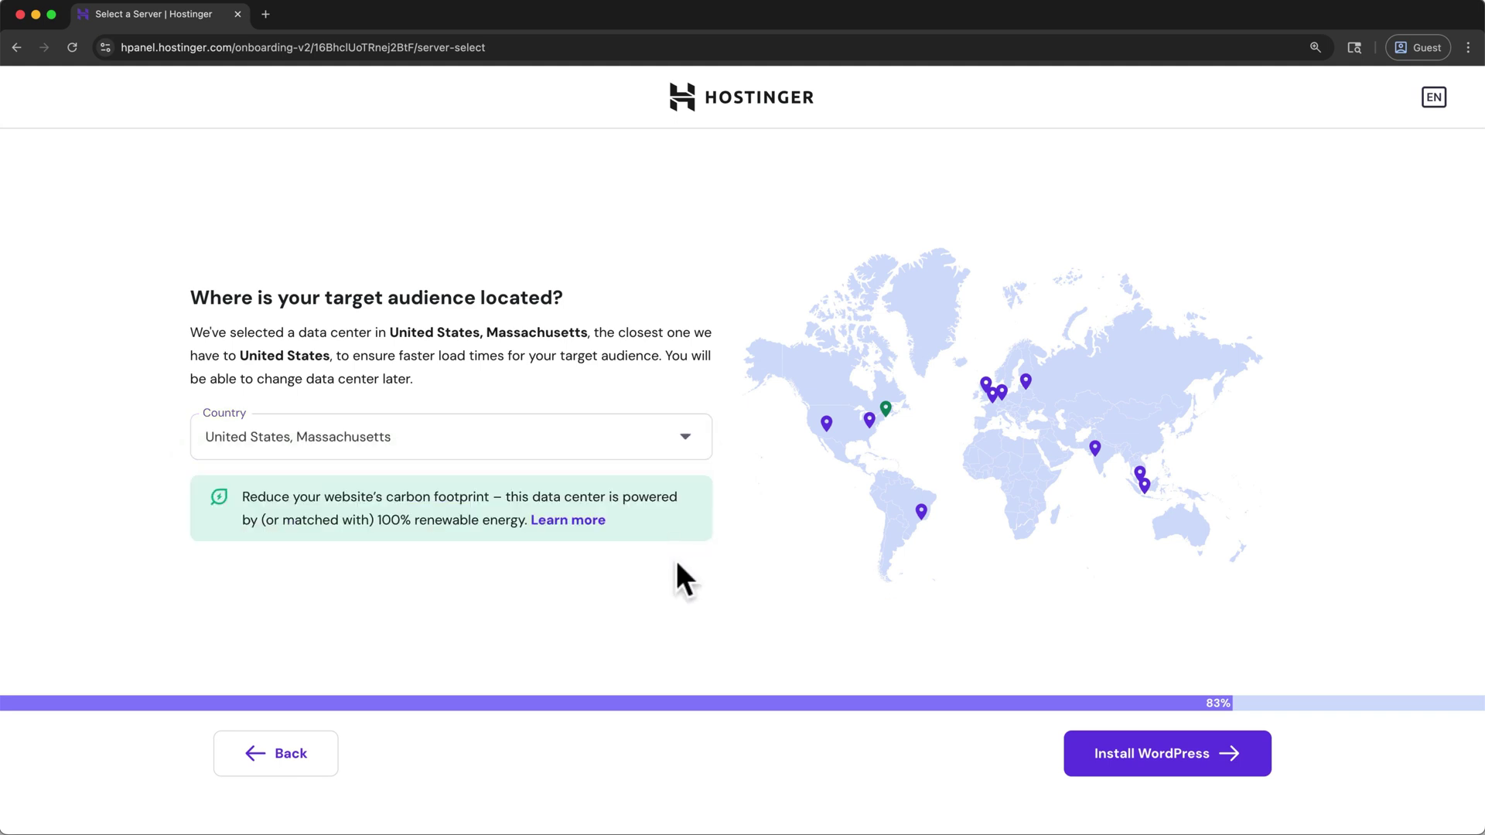
{"action": "left_click", "coordinate": [1073, 769]}
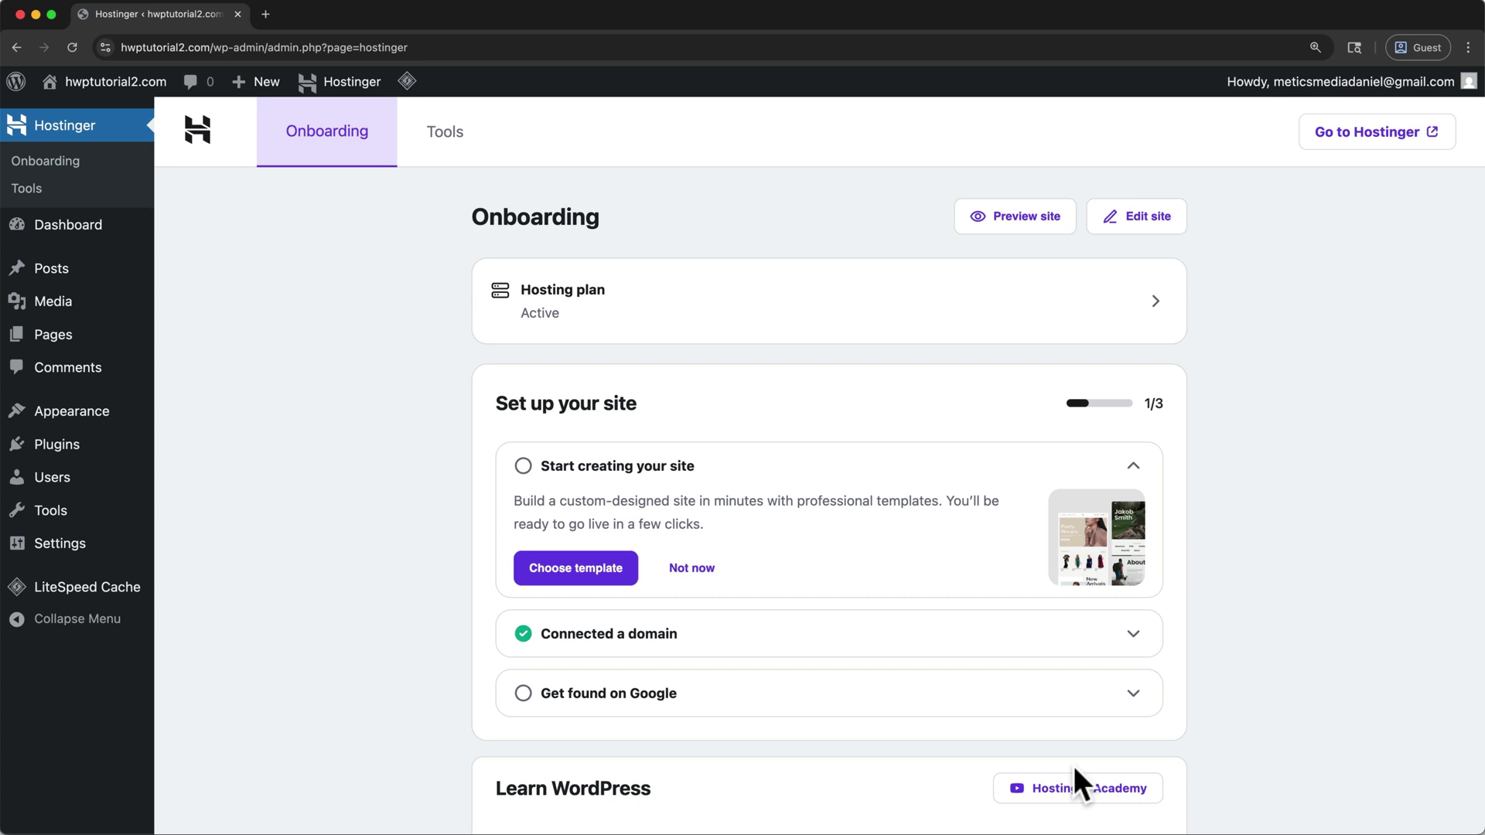
Go to Dashboard > Home in the WordPress admin sidebar
{"action": "mouse_move", "coordinate": [109, 226]}
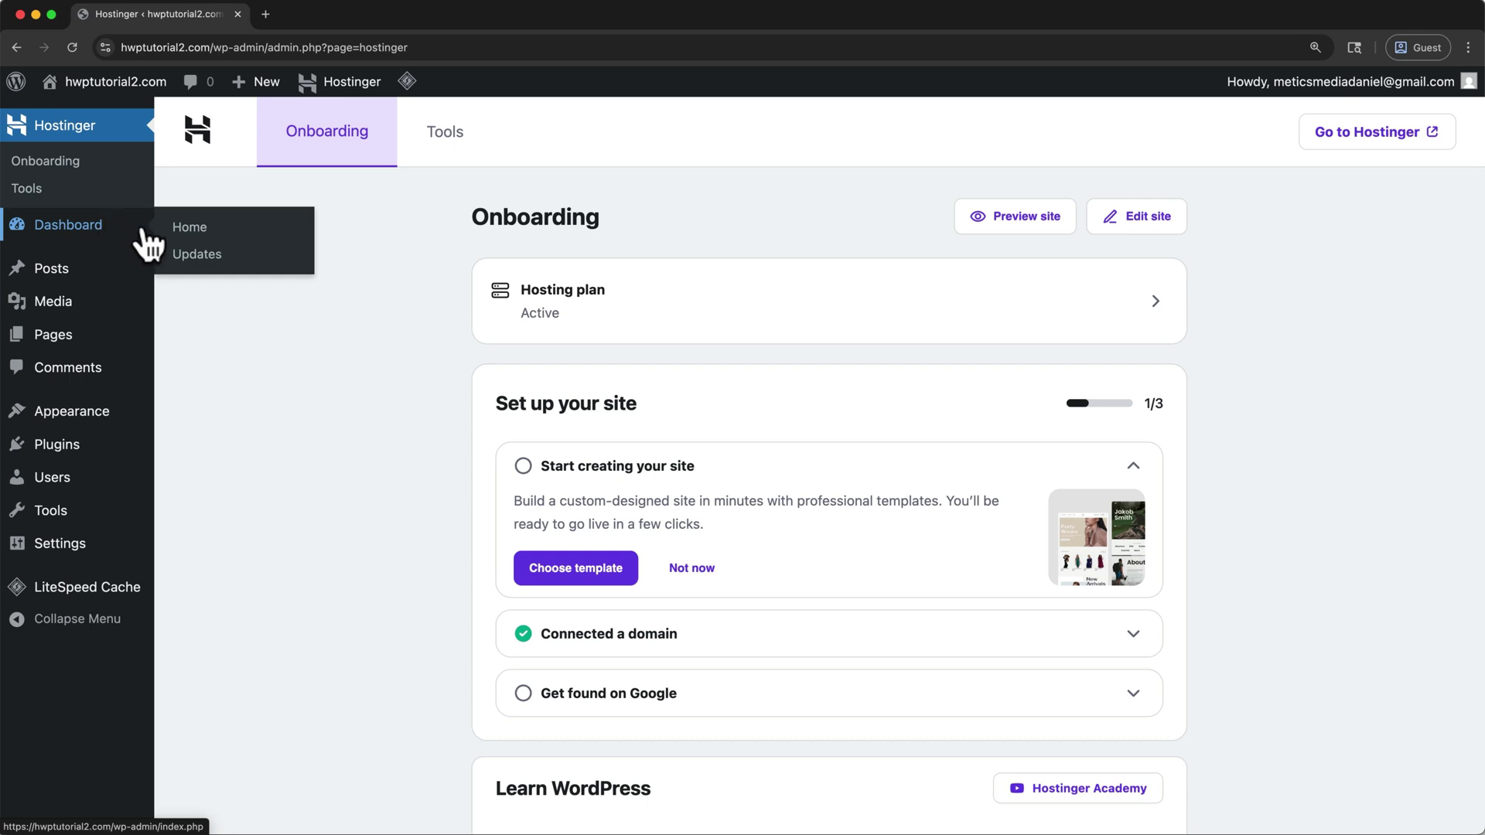
{"action": "left_click", "coordinate": [189, 231]}
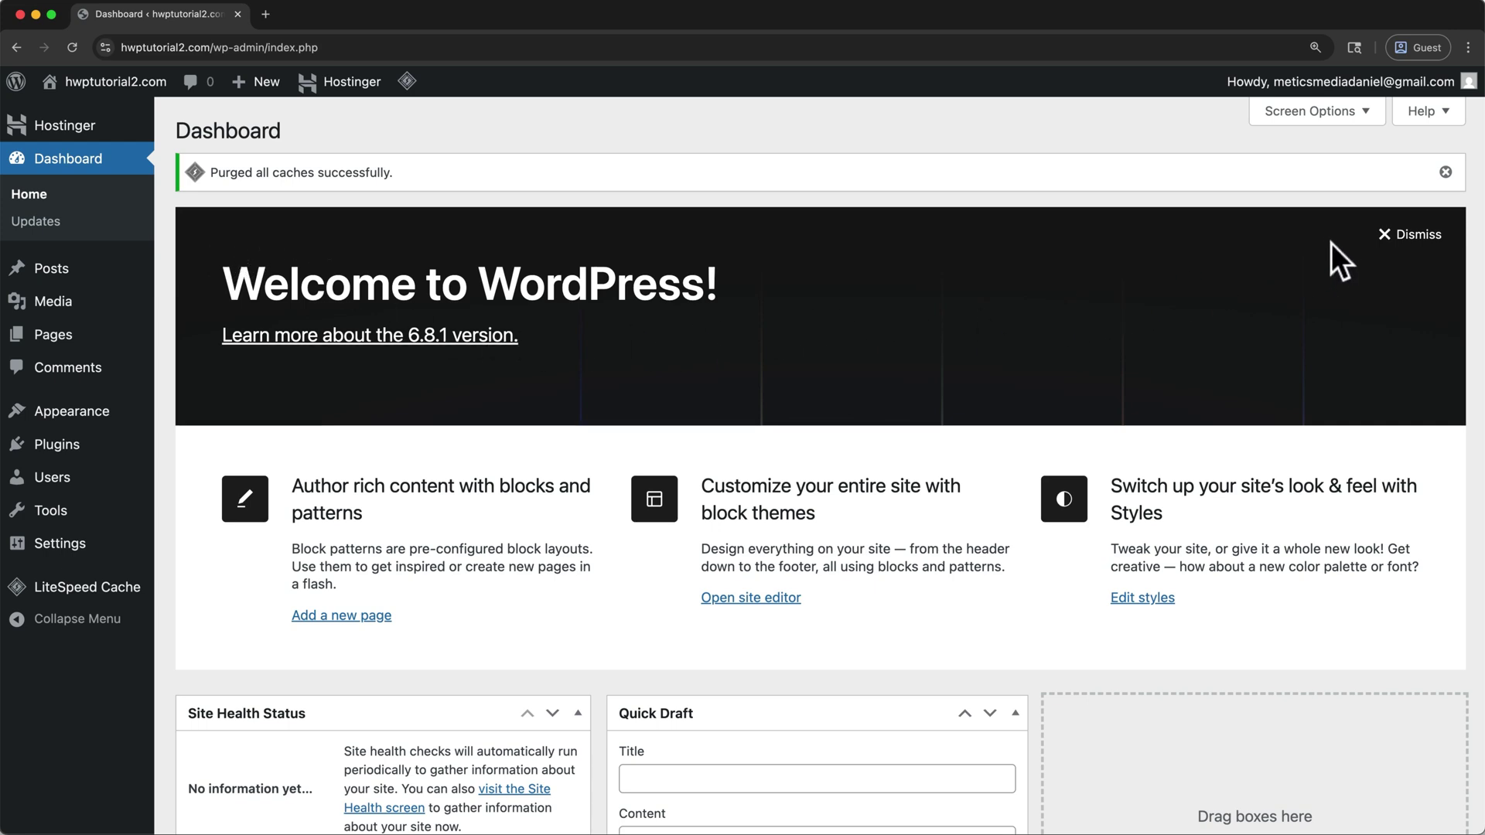
Dismiss the welcome panel and cache notice, then hide Events and News, Quick Draft, Activity, At a Glance and Site Health boxes
{"action": "left_click", "coordinate": [1385, 241]}
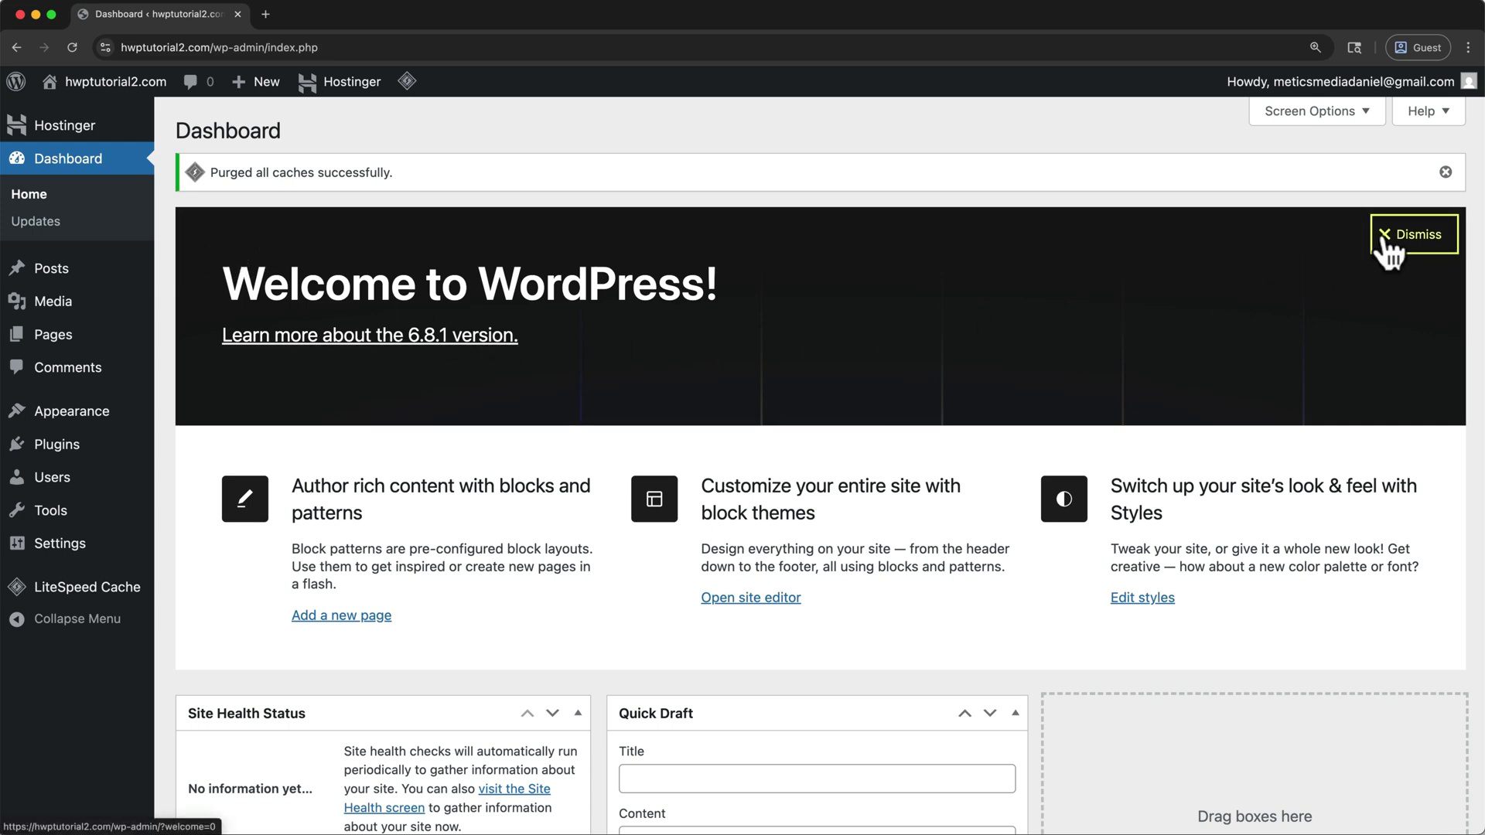
{"action": "left_click", "coordinate": [1445, 171]}
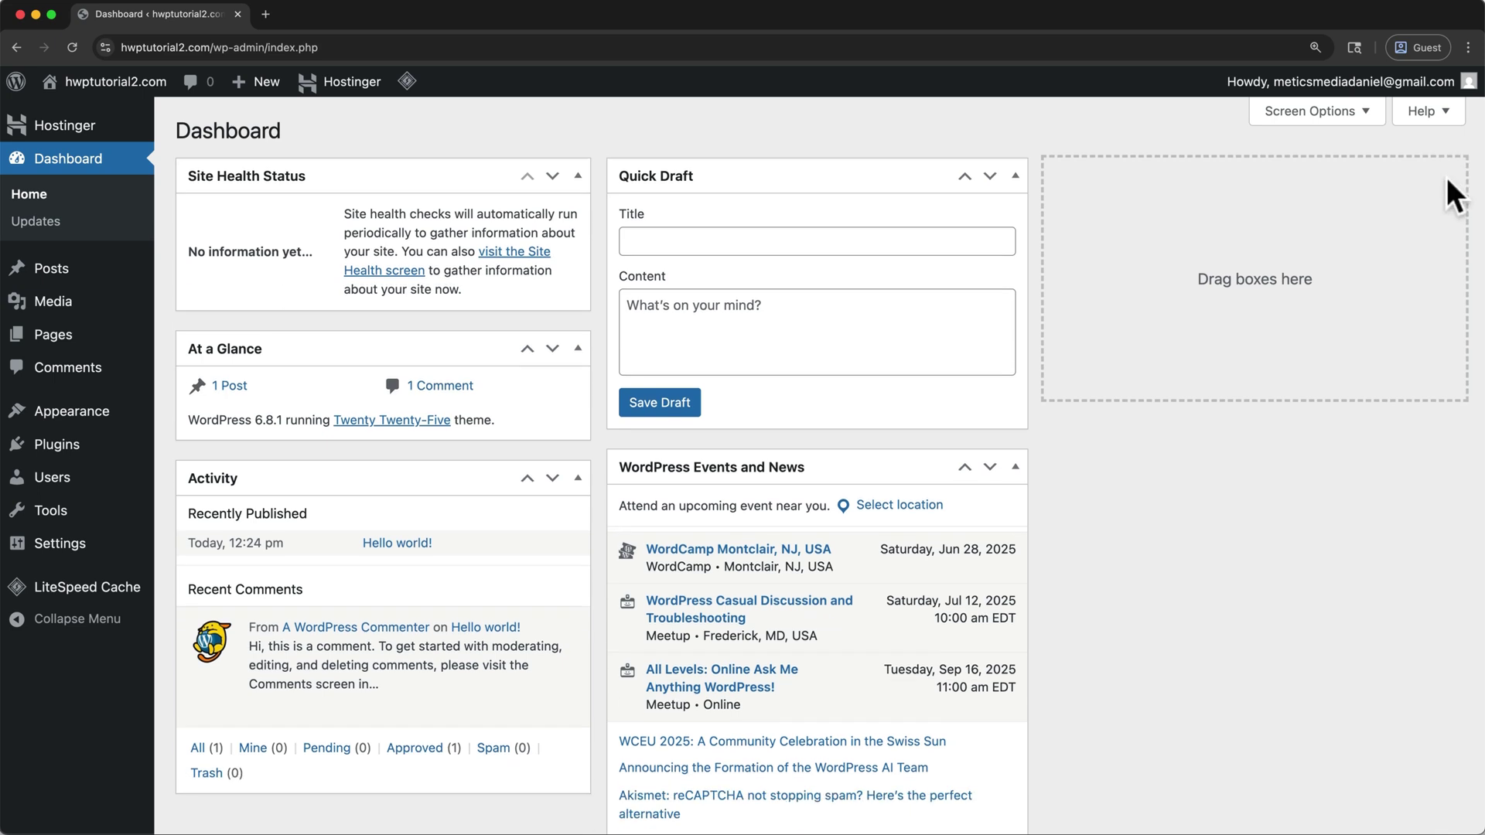
{"action": "left_click", "coordinate": [1369, 116]}
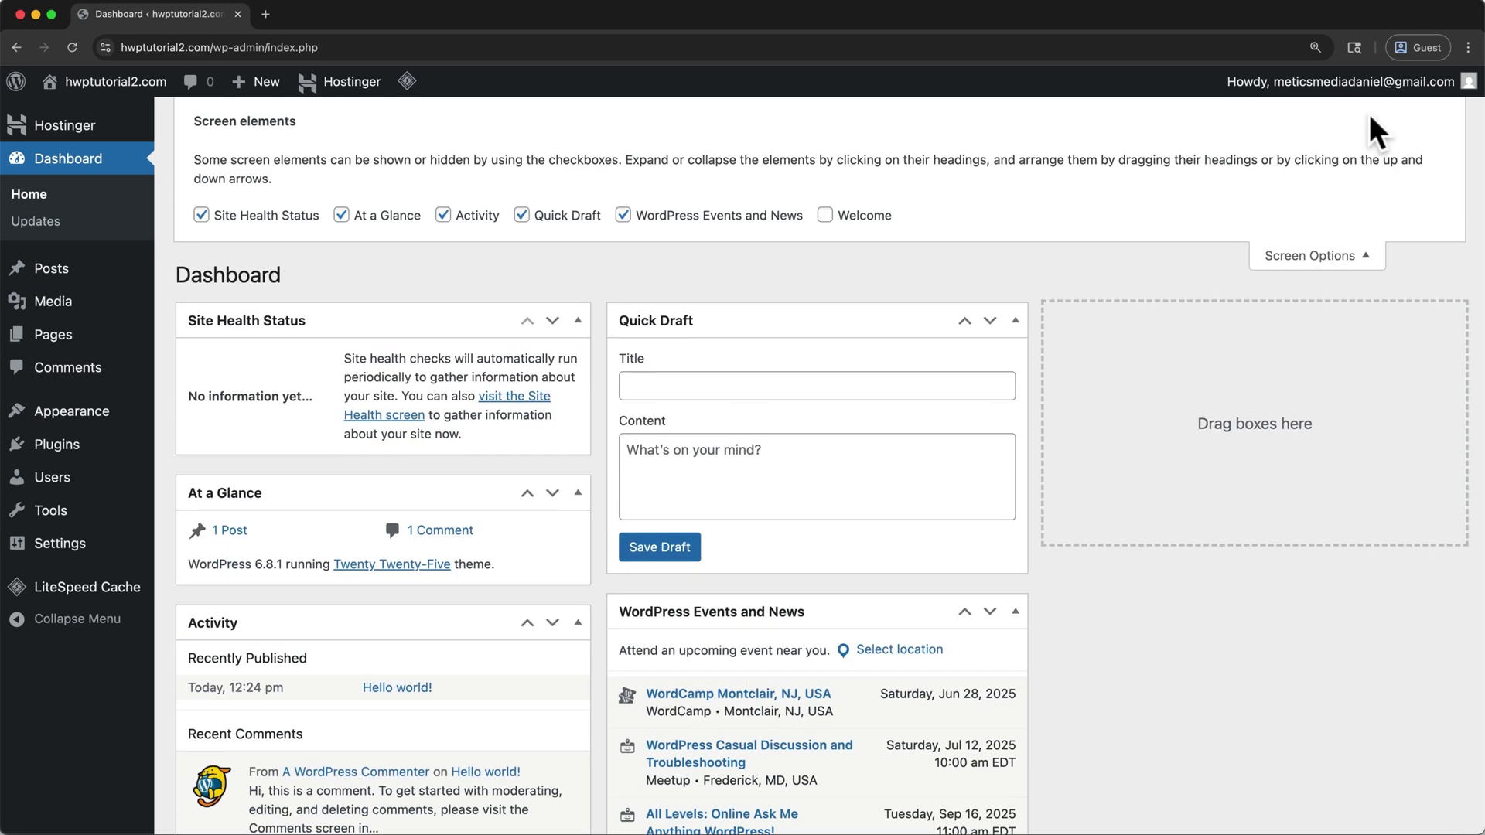
{"action": "left_click", "coordinate": [622, 216]}
{"action": "left_click", "coordinate": [521, 216]}
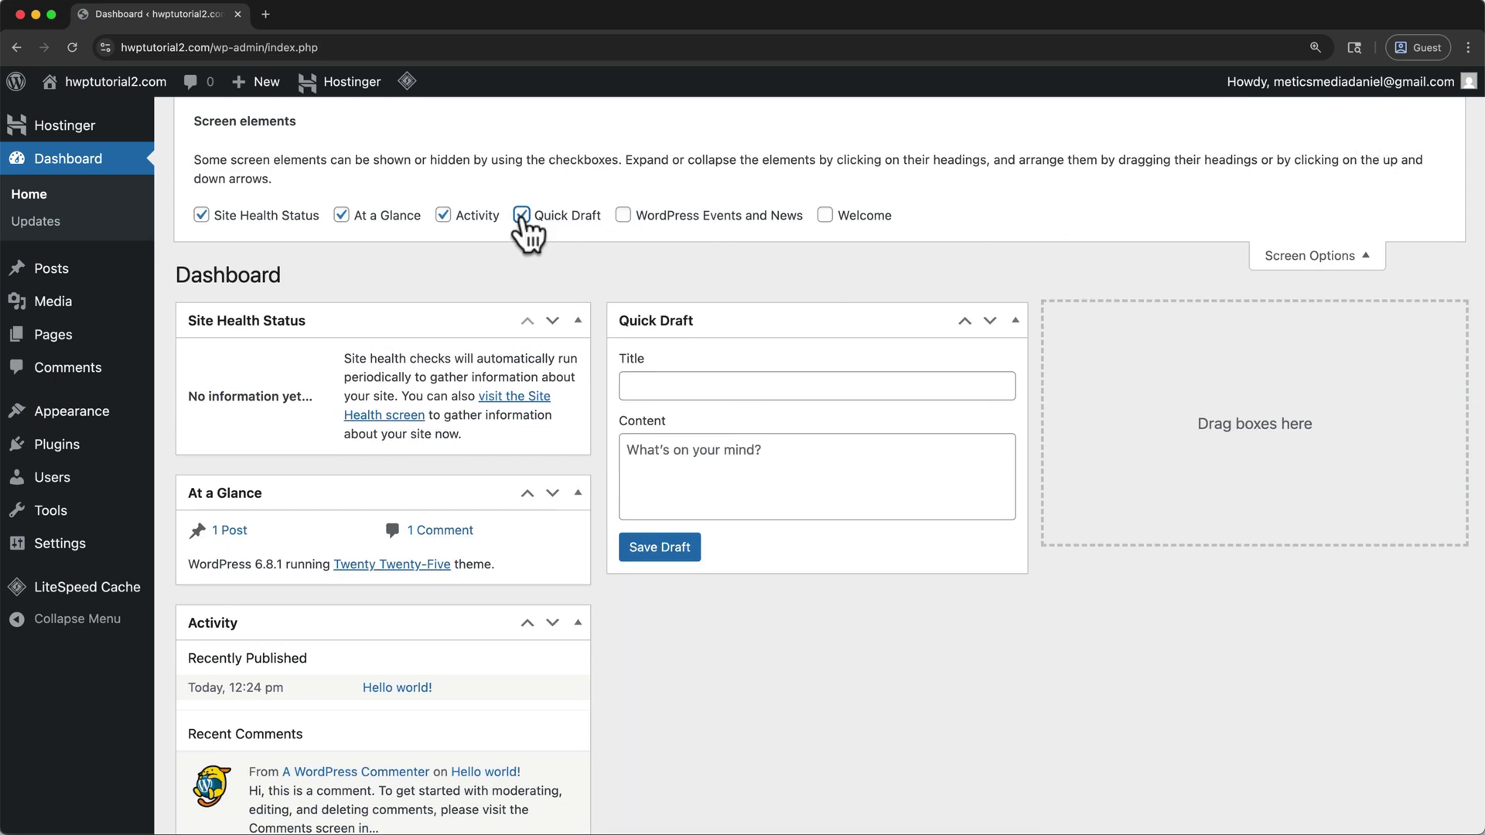
{"action": "left_click", "coordinate": [443, 215]}
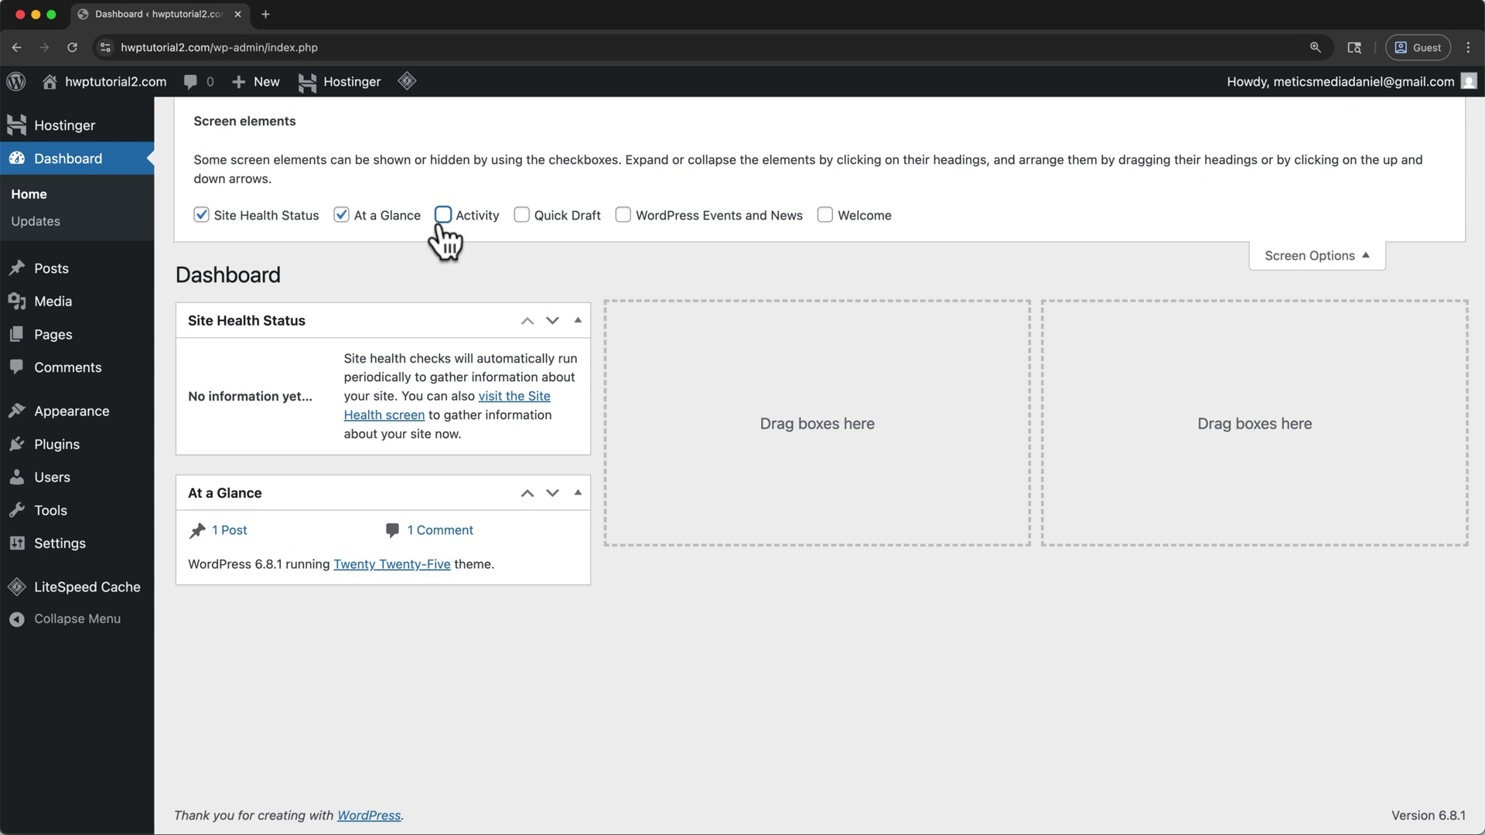
{"action": "left_click", "coordinate": [341, 216]}
{"action": "left_click", "coordinate": [201, 216]}
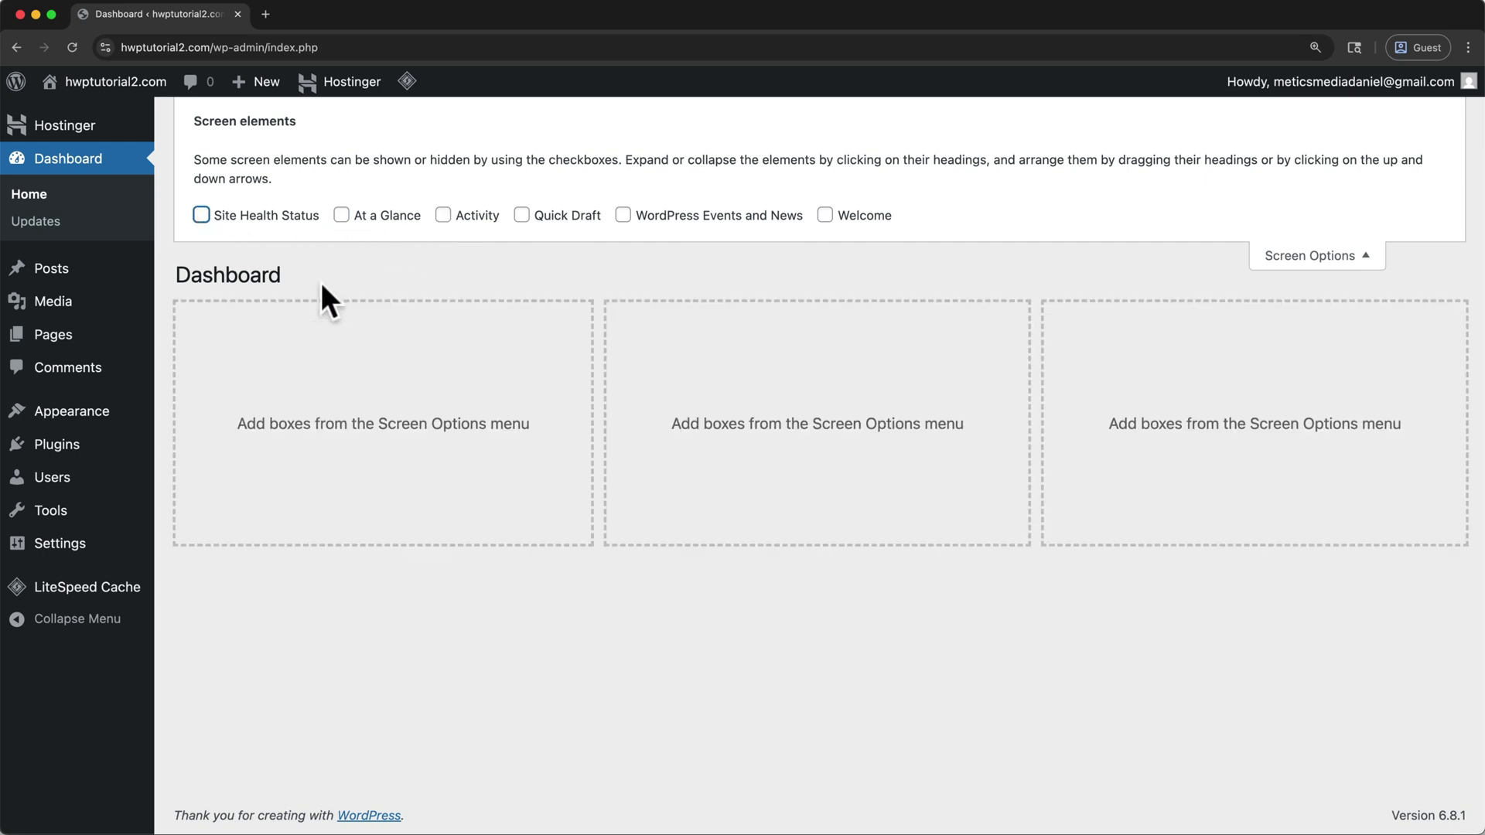
{"action": "left_click", "coordinate": [1261, 265]}
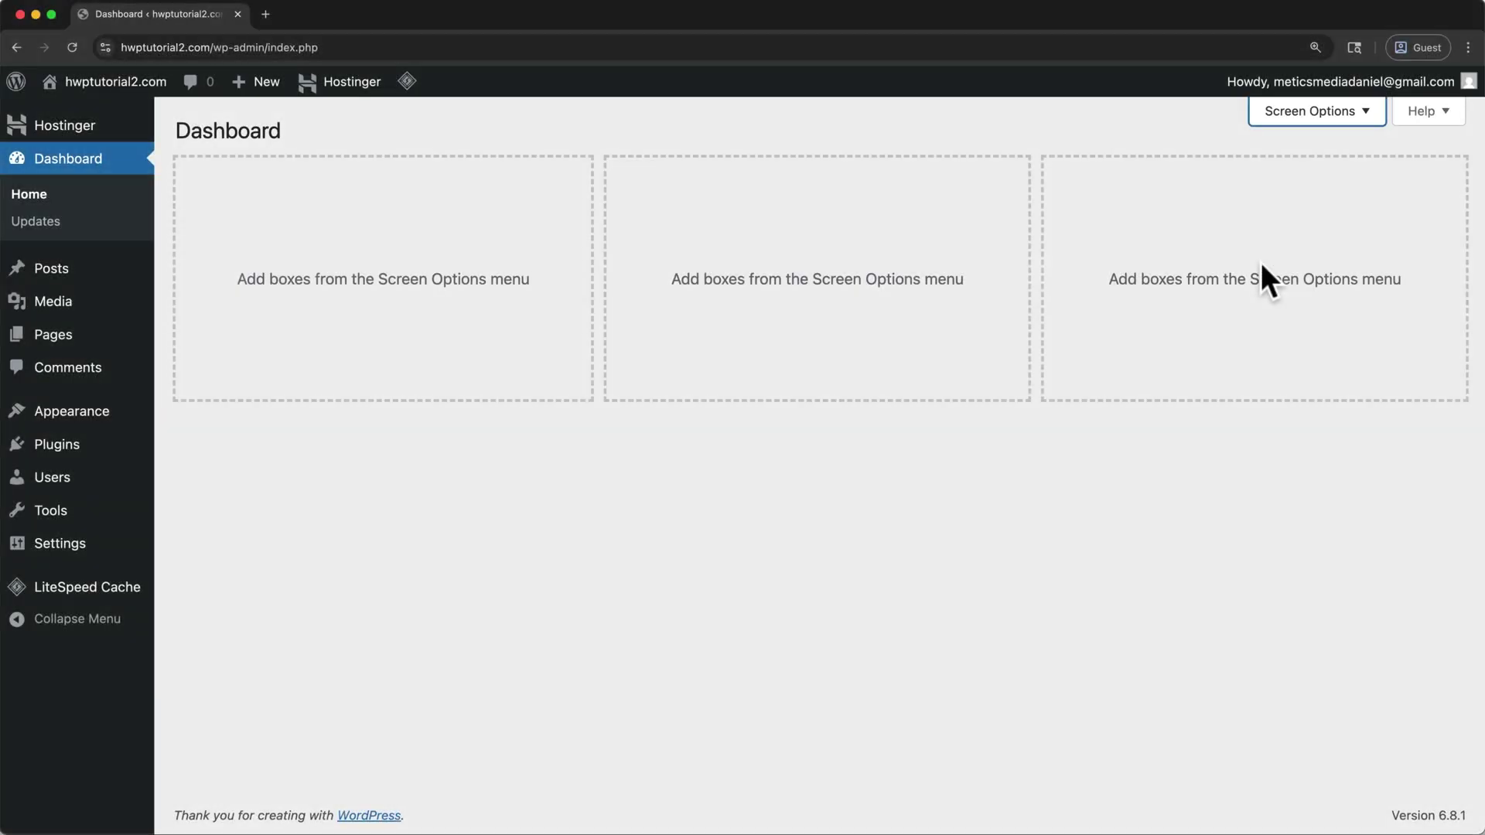
Search the theme directory for 'astra', then install and activate the Astra theme
{"action": "mouse_move", "coordinate": [100, 427]}
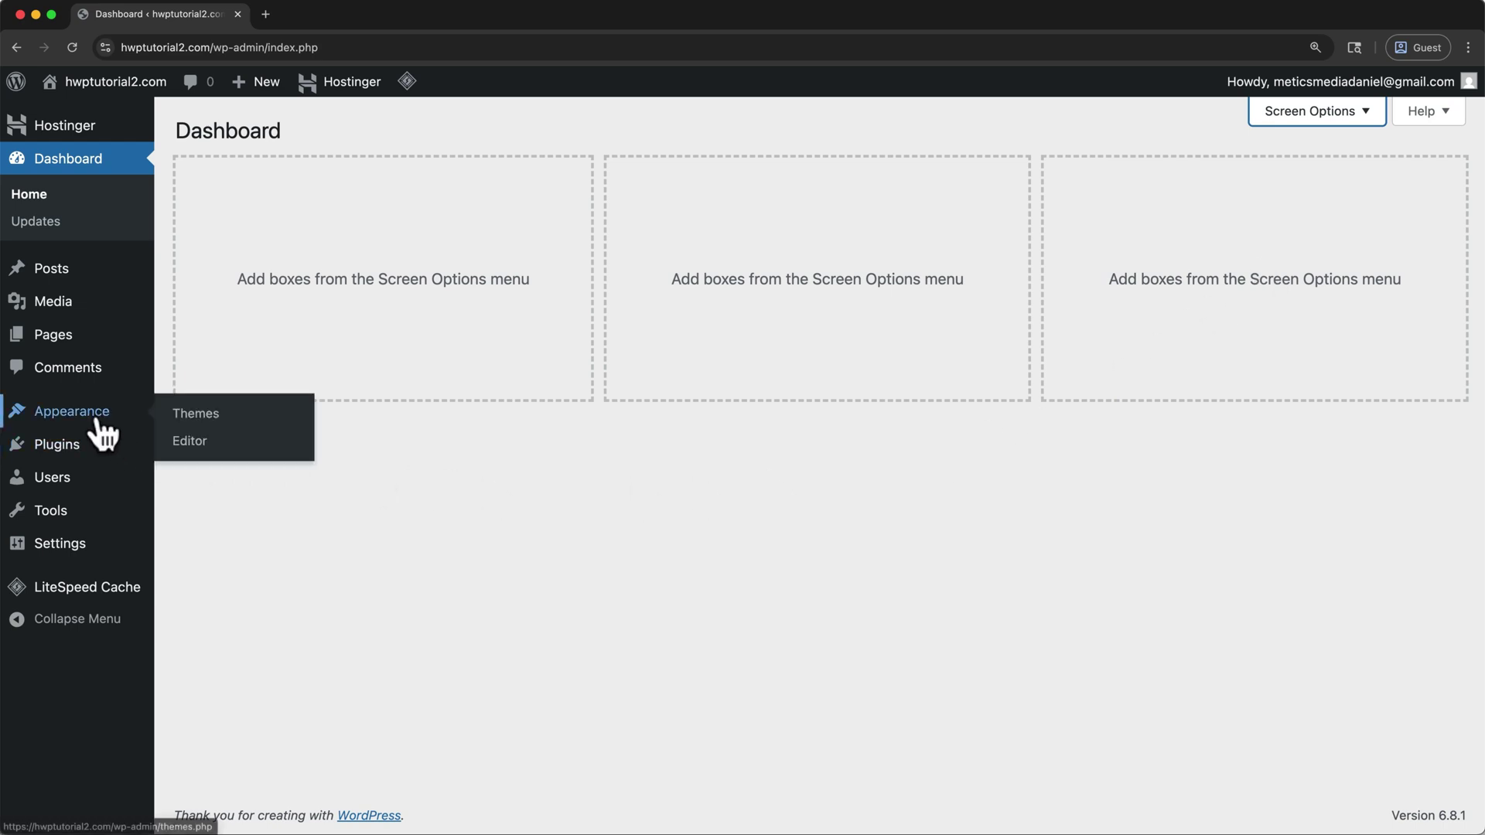
{"action": "left_click", "coordinate": [185, 418]}
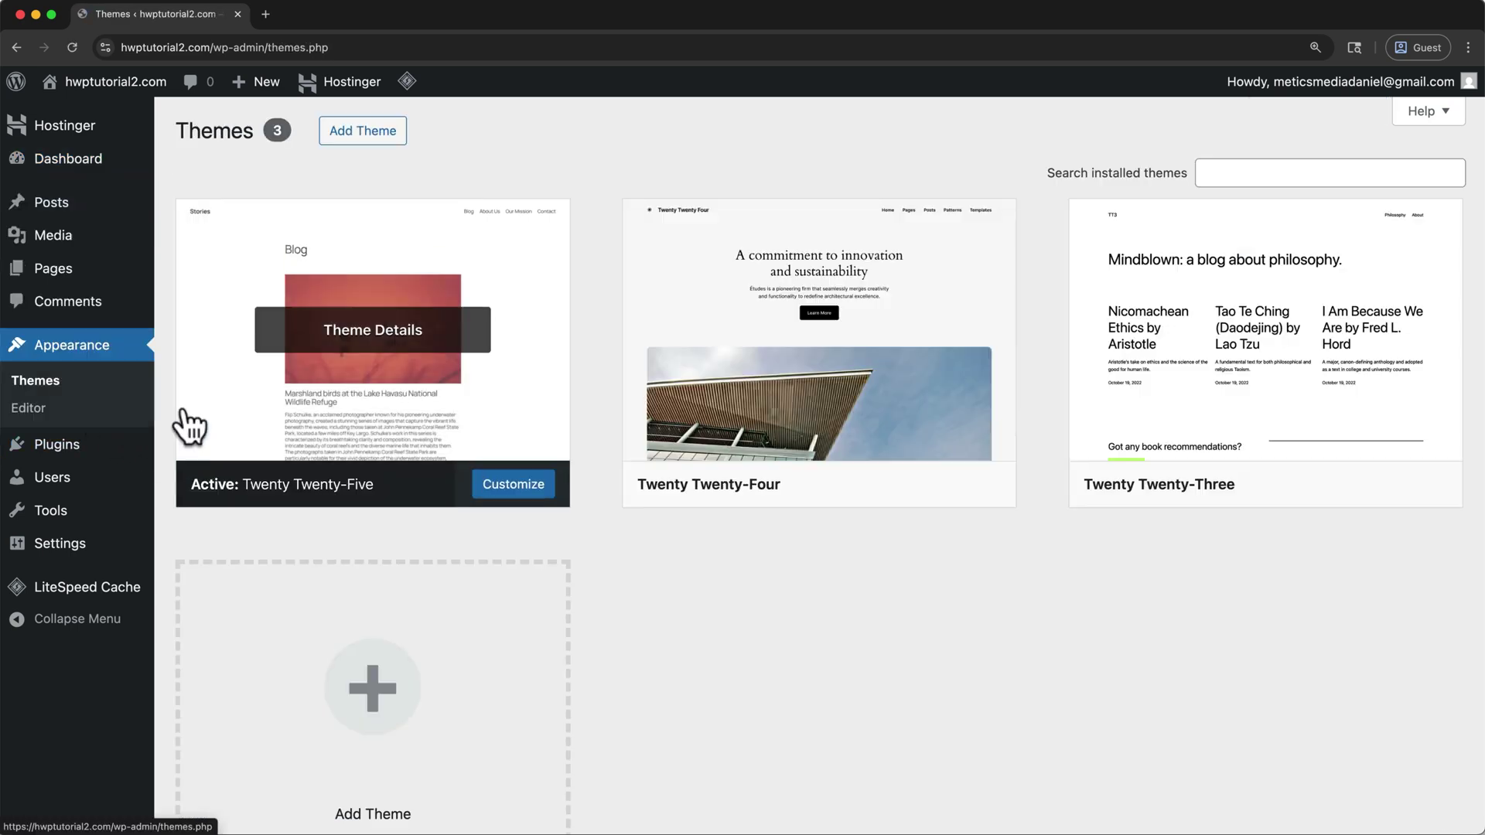
{"action": "left_click", "coordinate": [355, 700]}
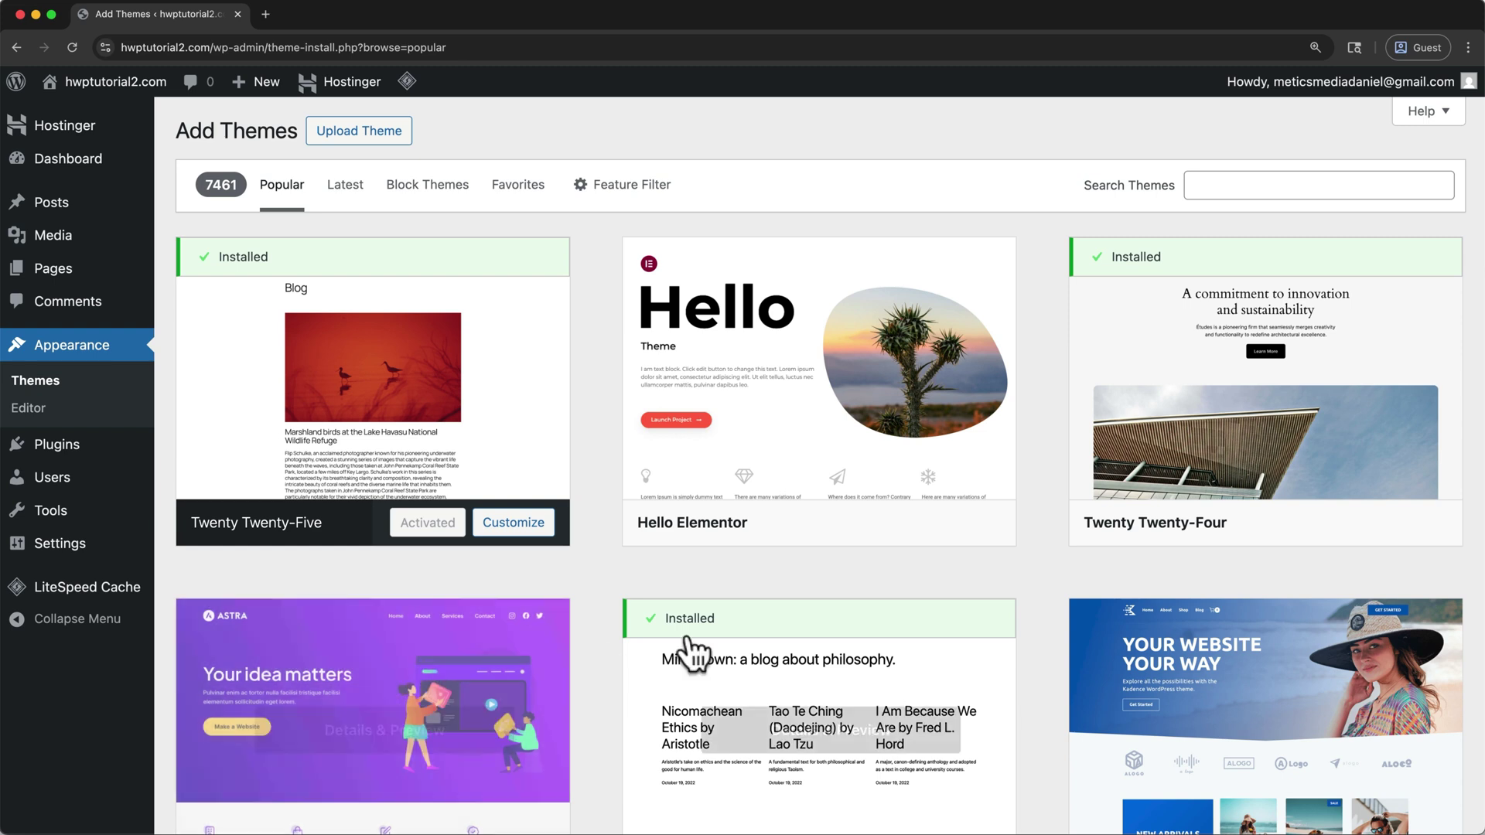
{"action": "left_click", "coordinate": [1261, 187]}
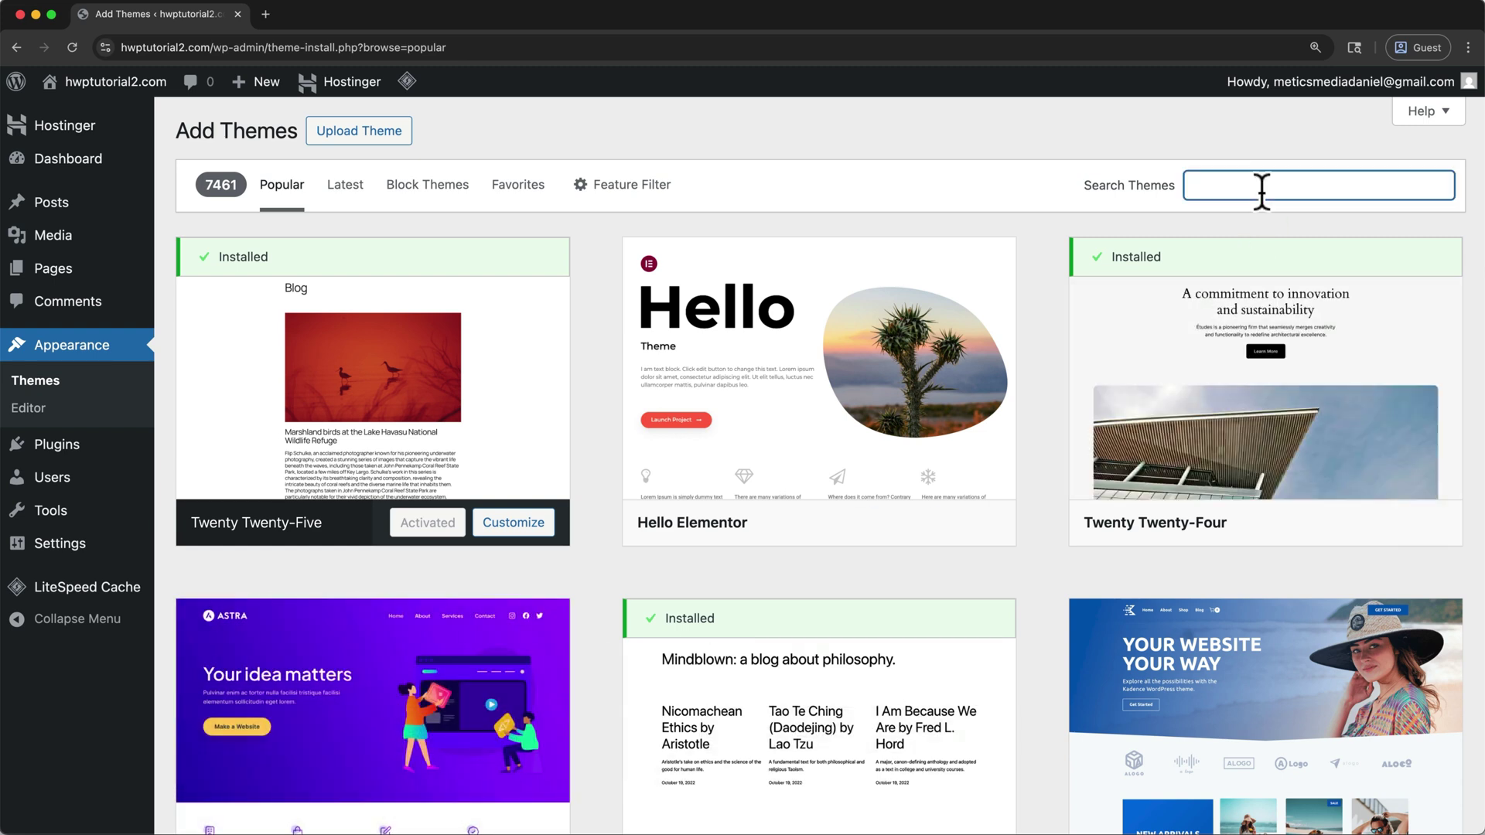
{"action": "type", "text": "astra"}
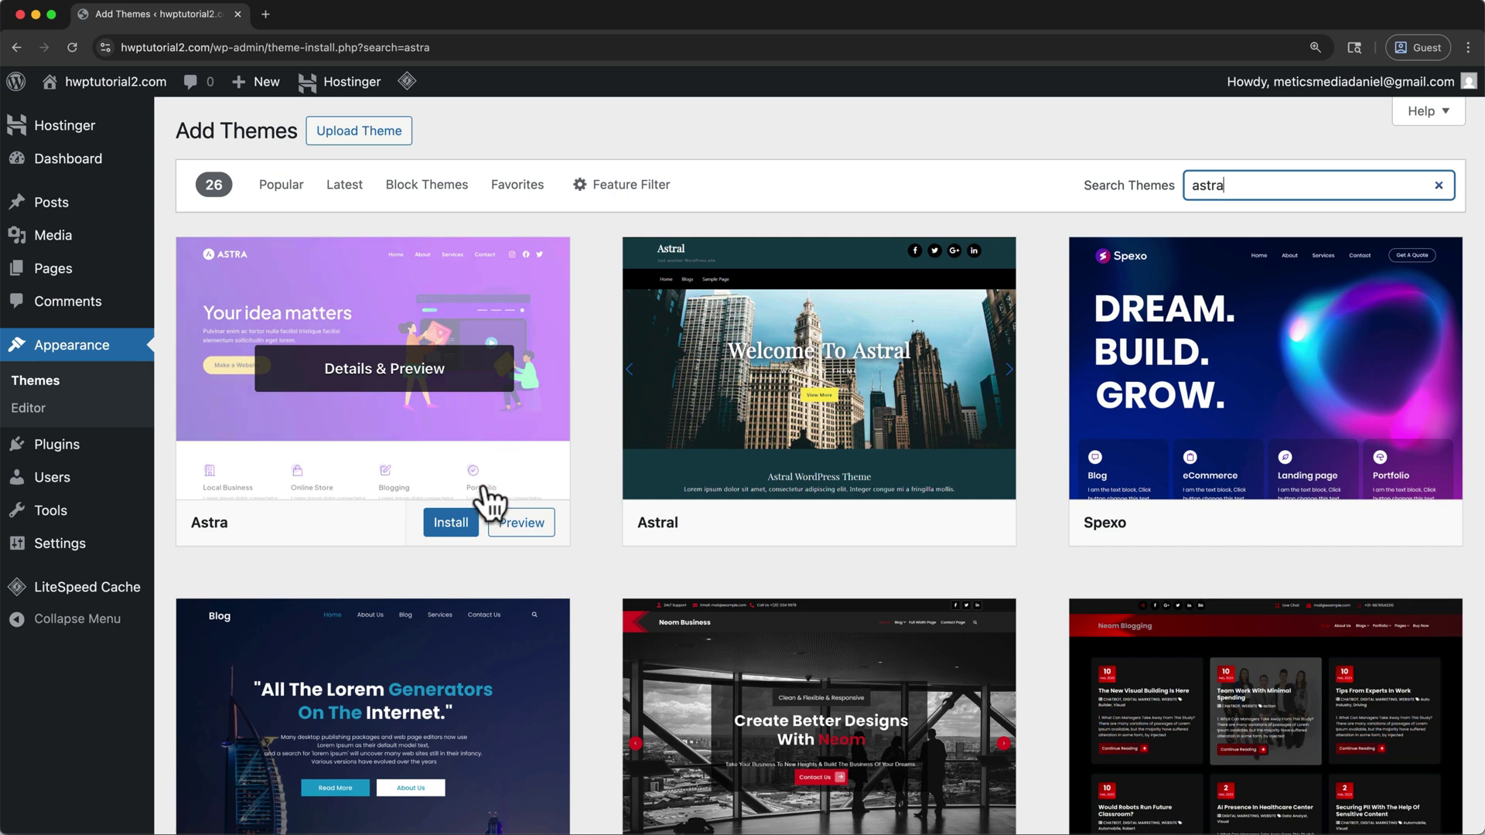
{"action": "left_click", "coordinate": [452, 526]}
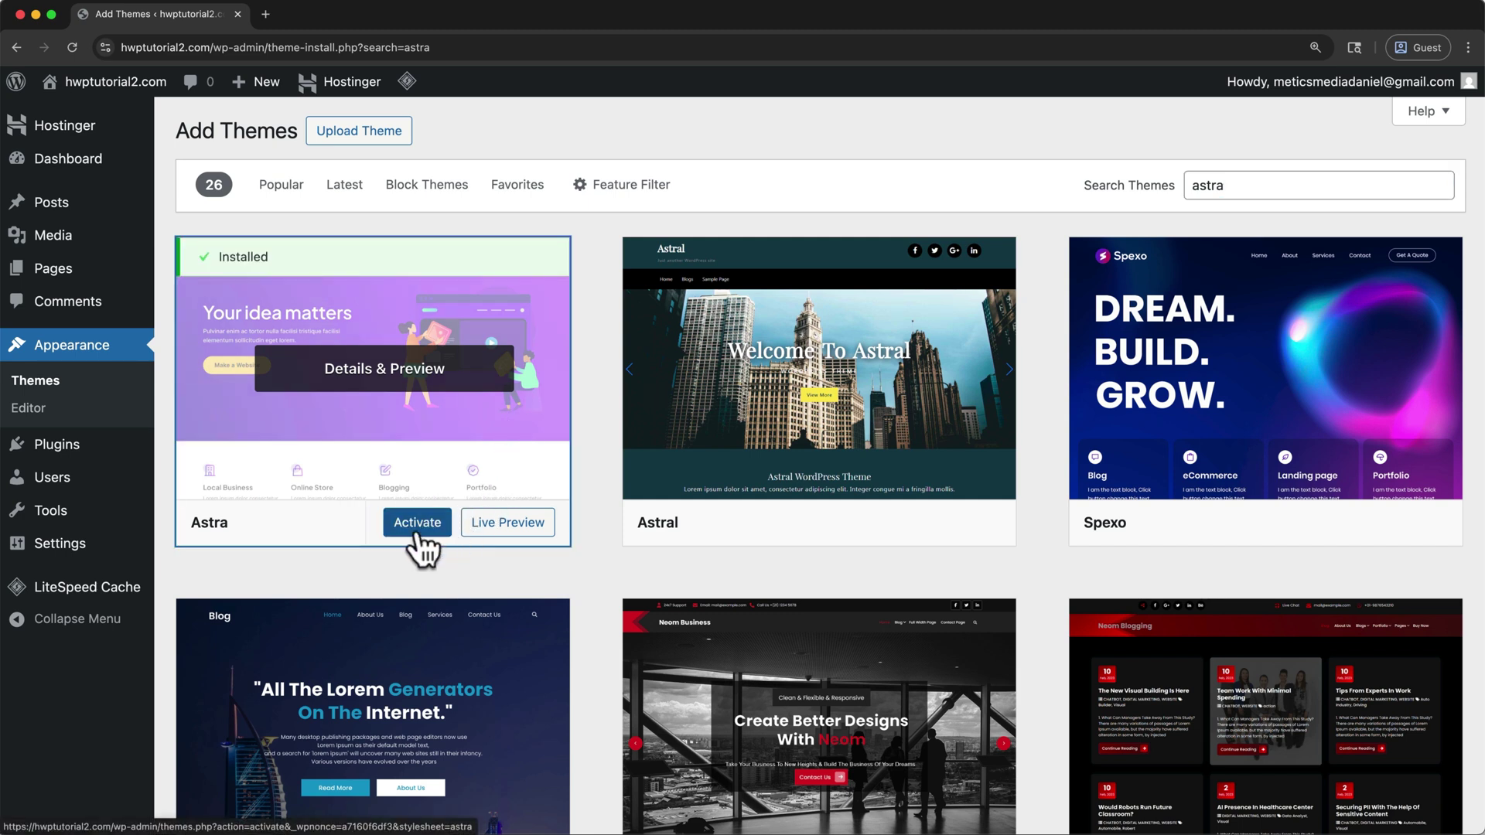
{"action": "left_click", "coordinate": [418, 533]}
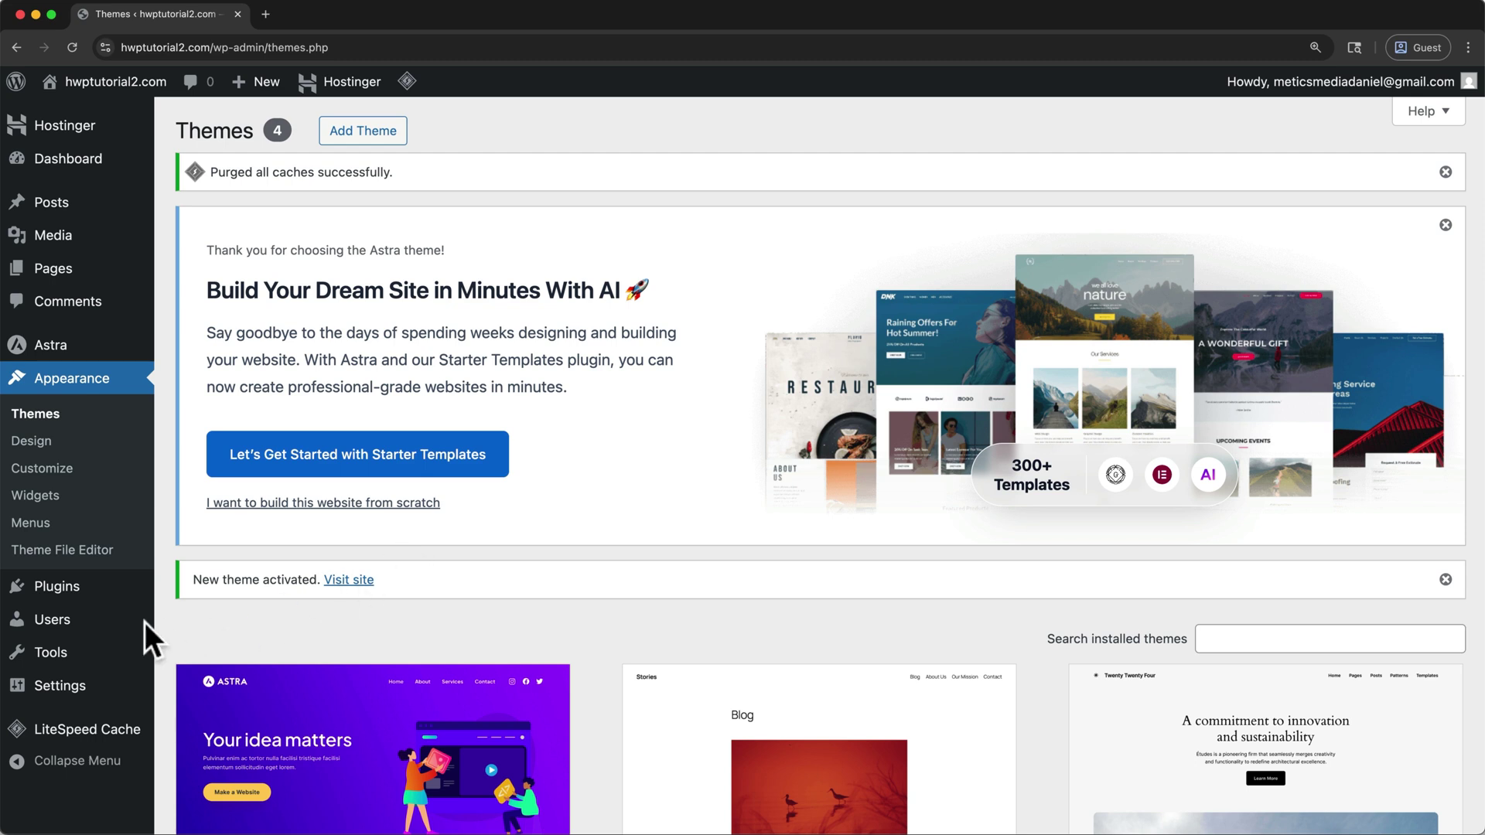
Search Add Plugin for 'Starter Templates' and install the Starter Templates plugin
{"action": "mouse_move", "coordinate": [86, 604]}
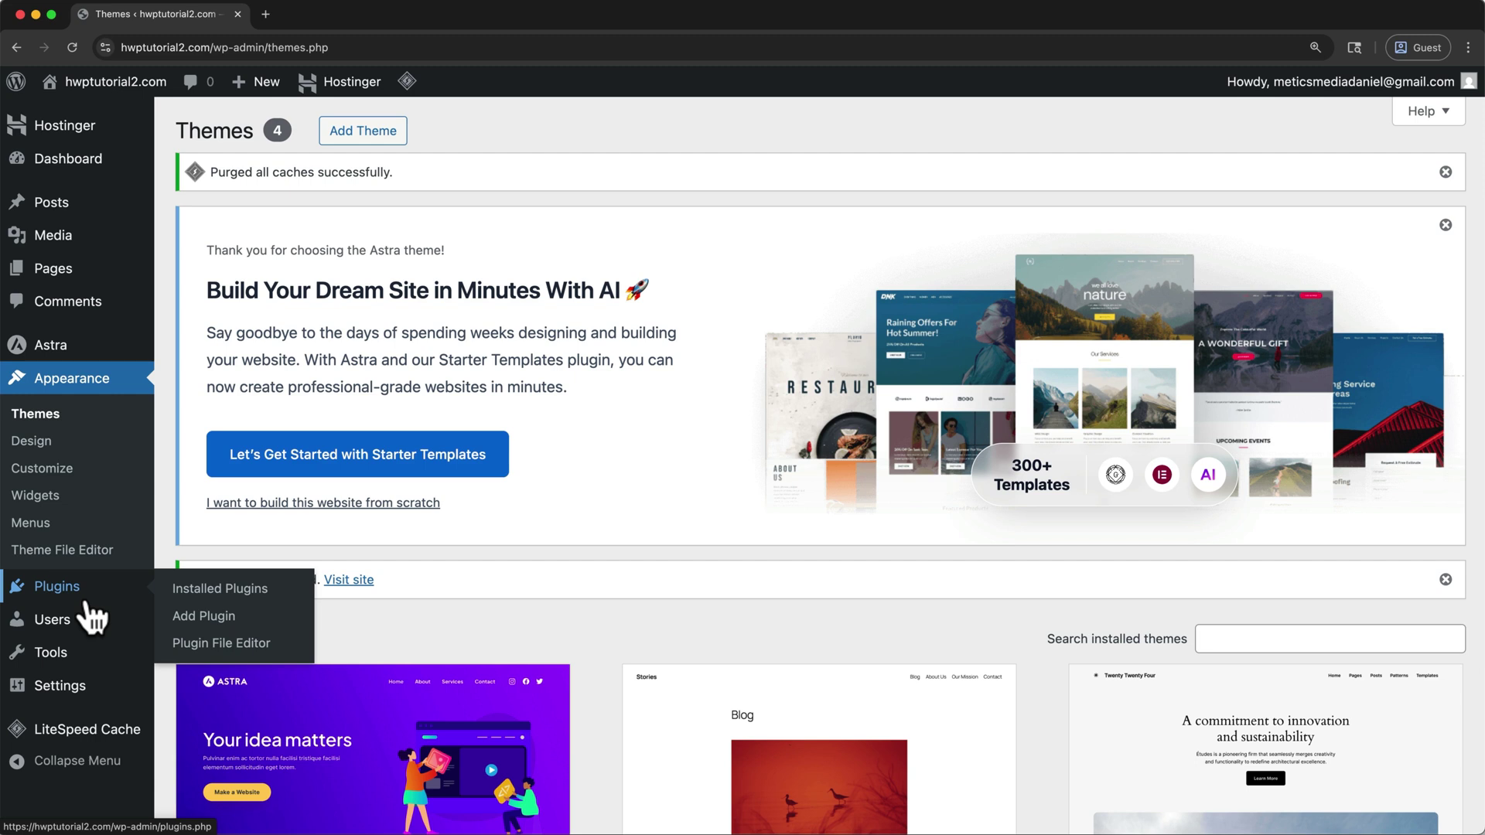
{"action": "left_click", "coordinate": [87, 604]}
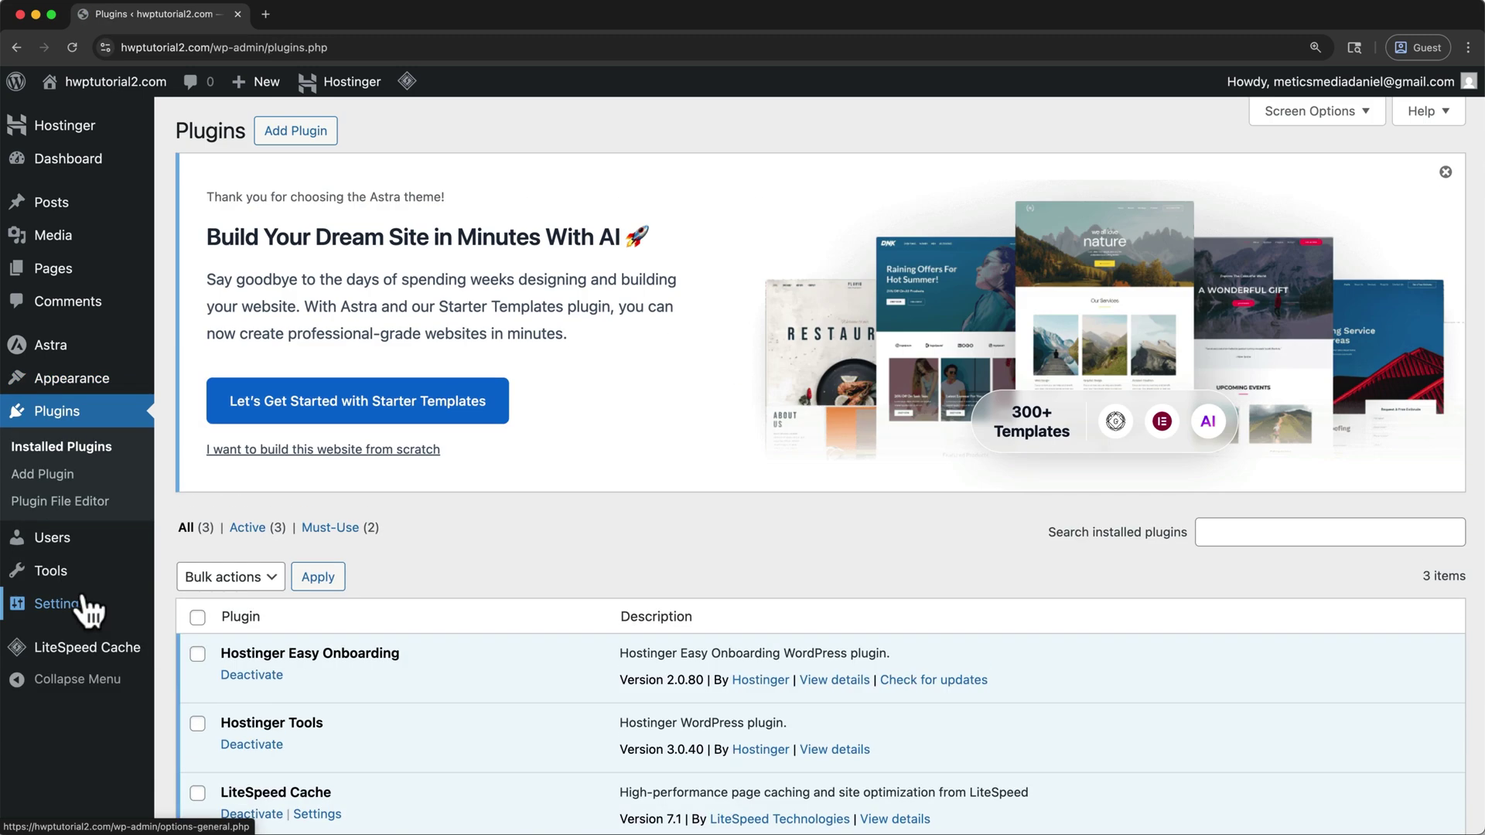
{"action": "left_click", "coordinate": [321, 133]}
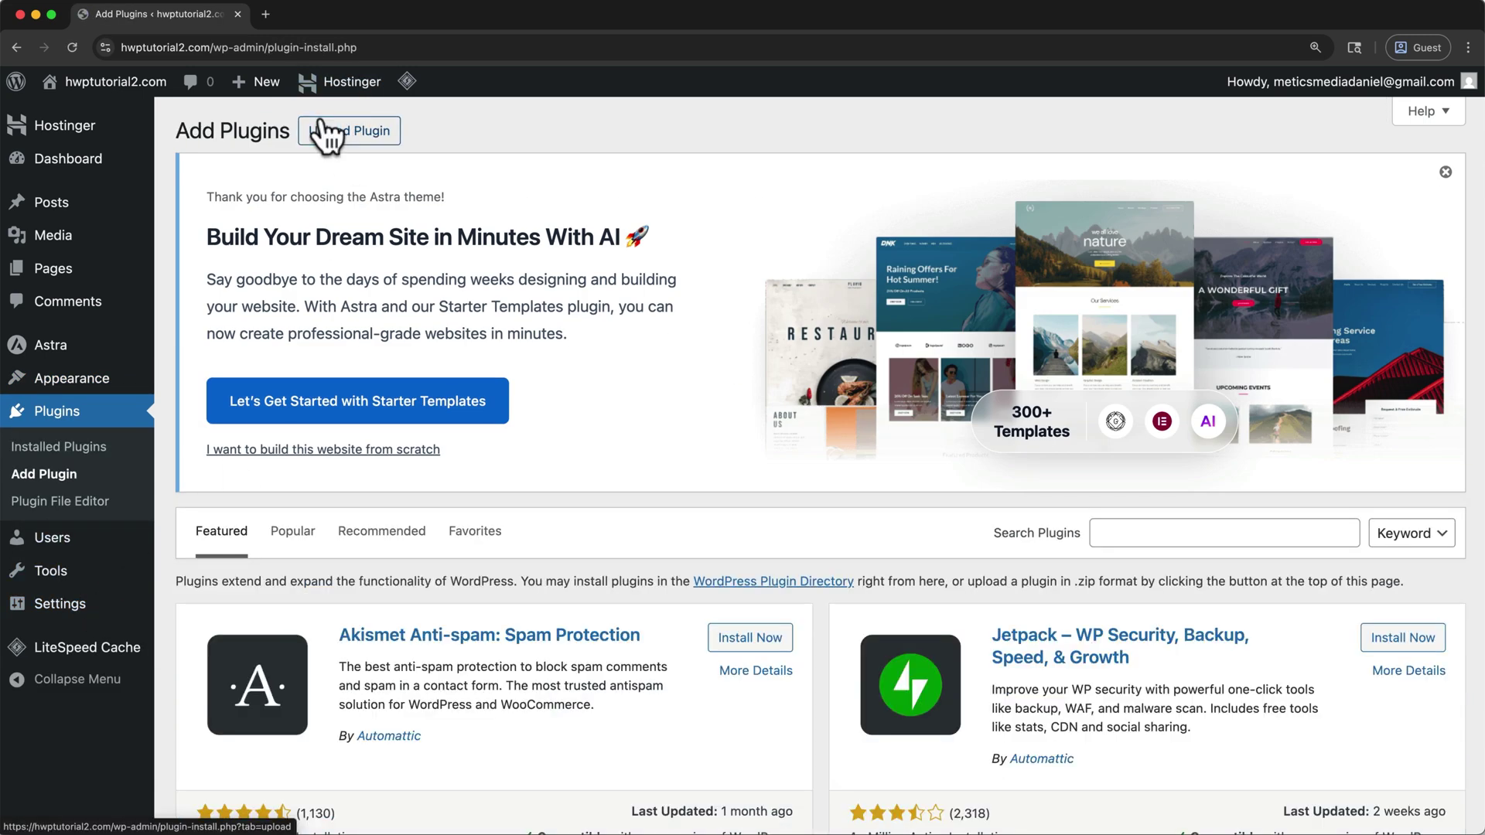
{"action": "left_click", "coordinate": [1100, 533]}
{"action": "type", "text": "St"}
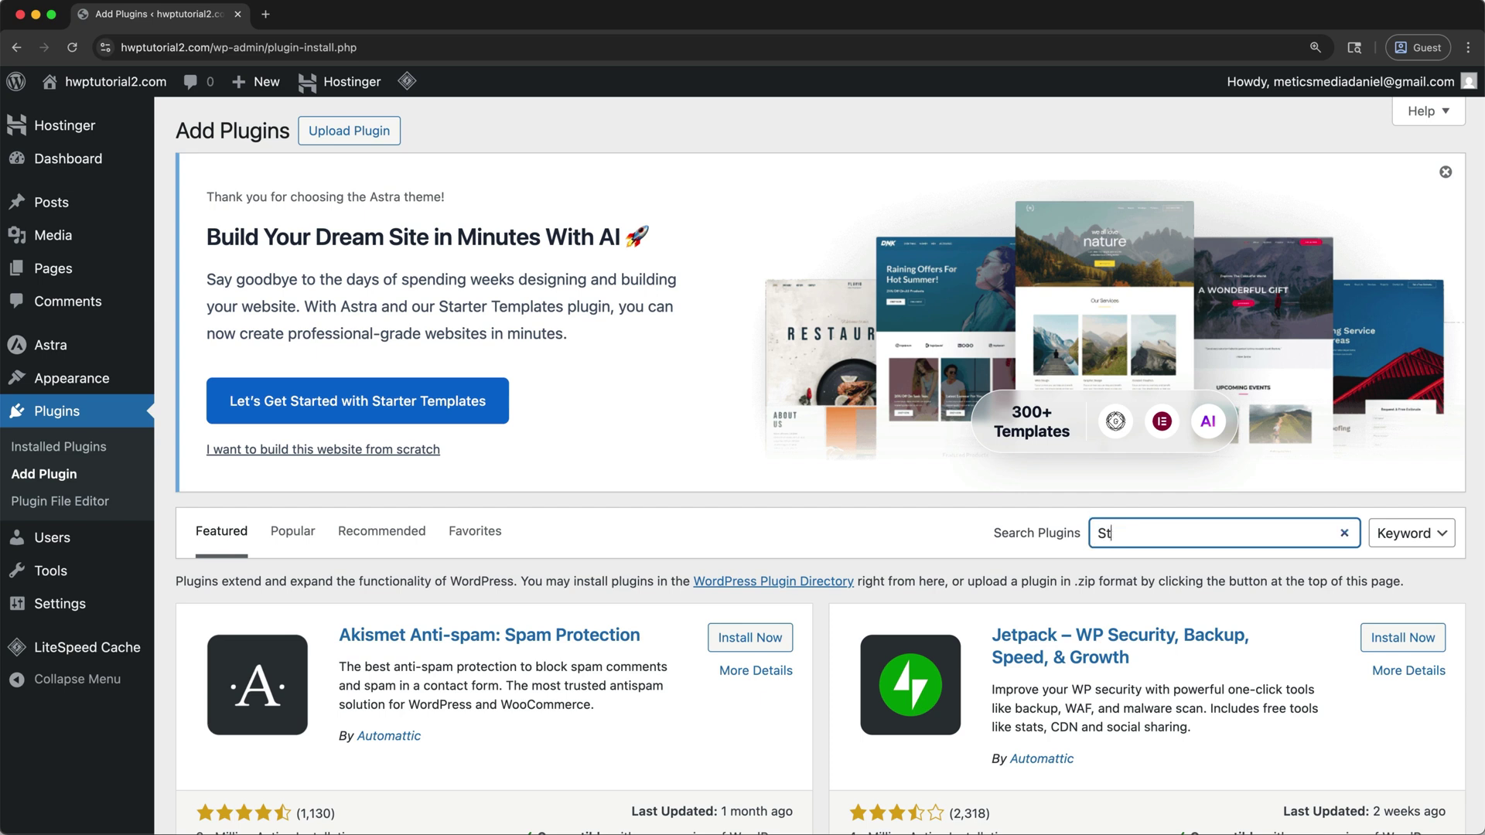
{"action": "type", "text": "arter Templates"}
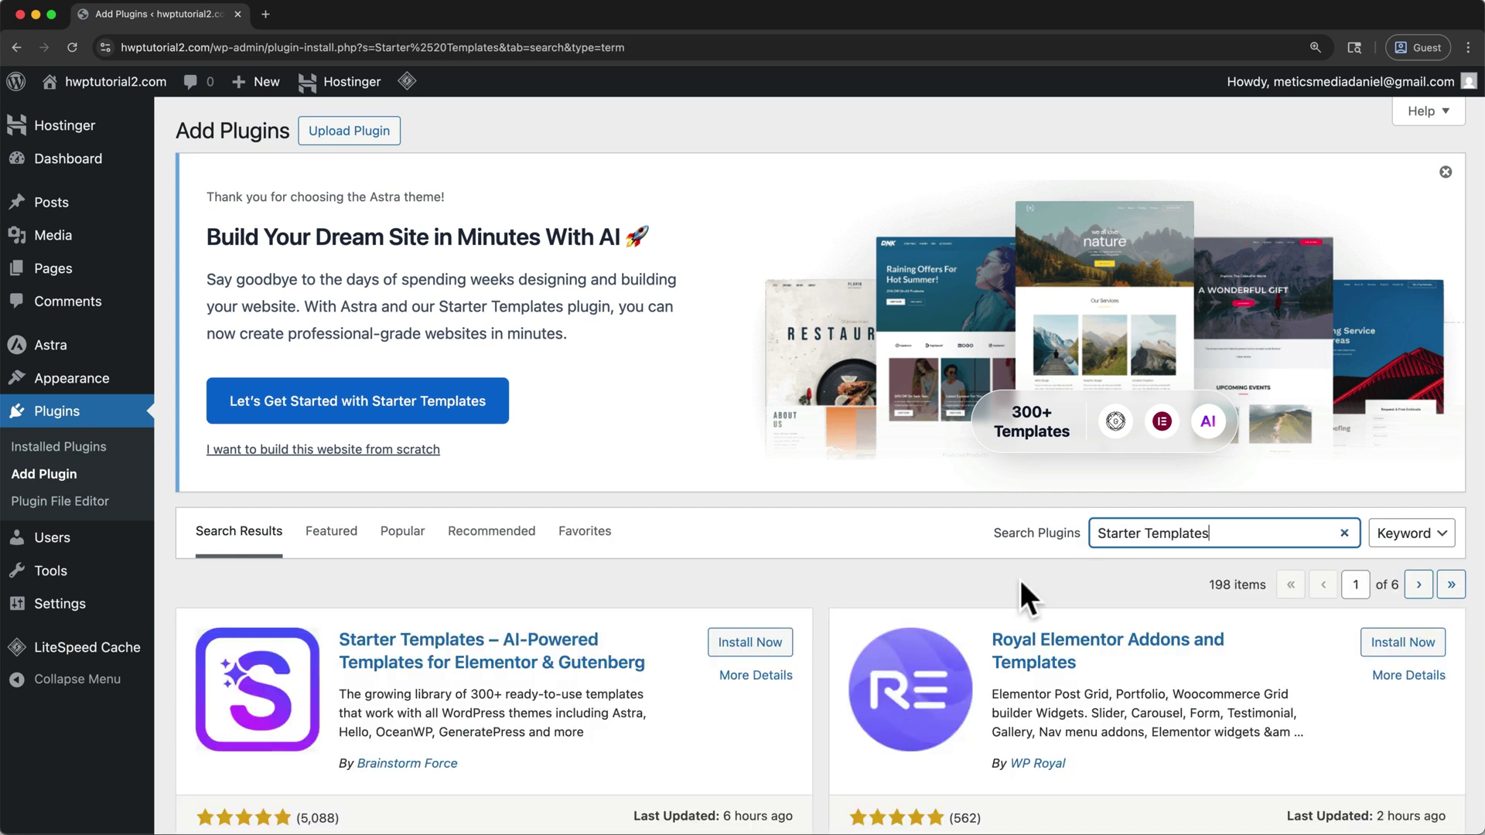
{"action": "left_click", "coordinate": [786, 642]}
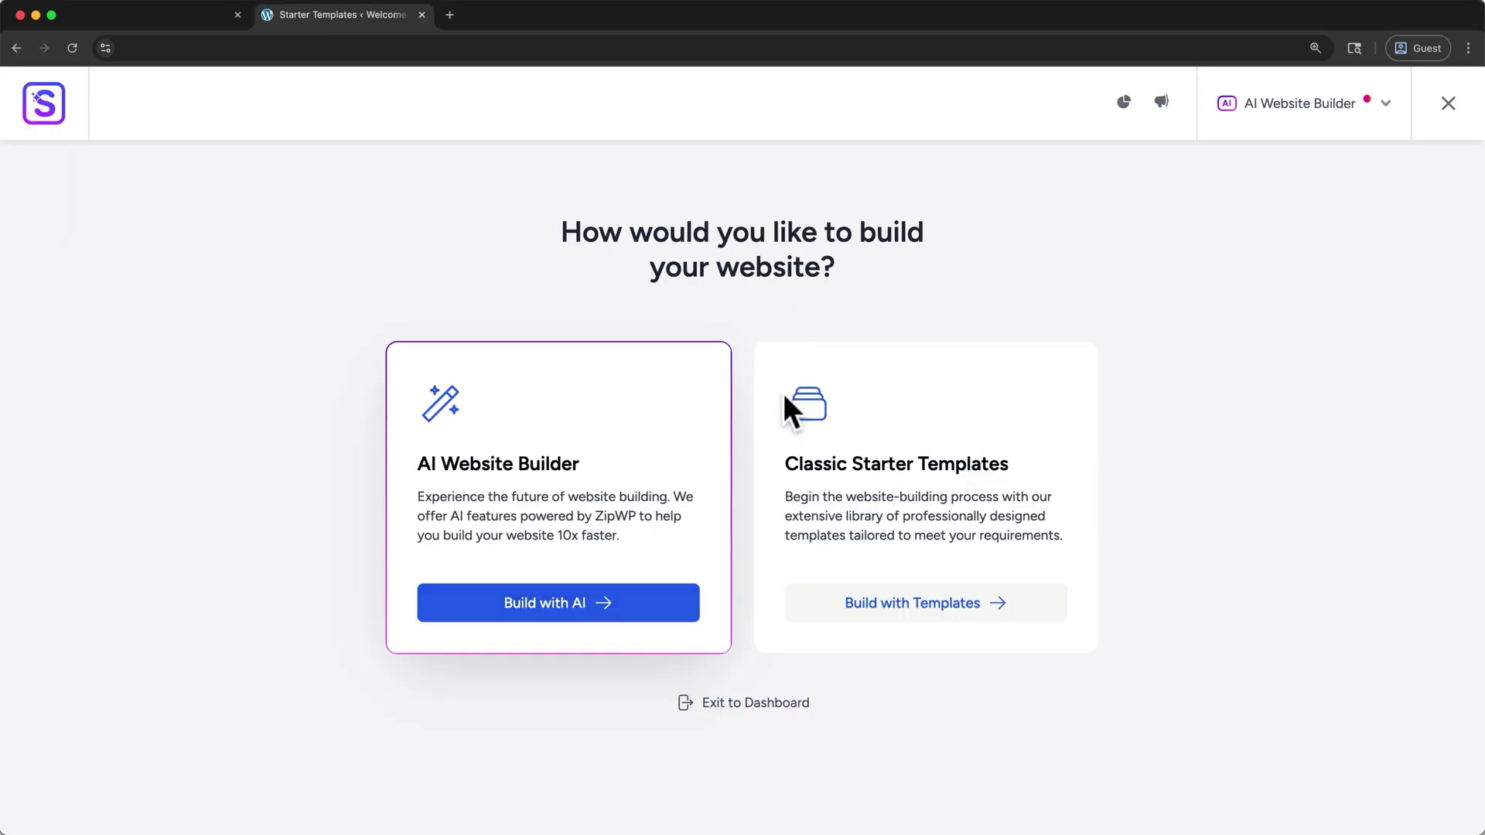
Choose classic starter templates with Elementor as the page builder, dismissing the AI builder promotion
{"action": "left_click", "coordinate": [920, 603]}
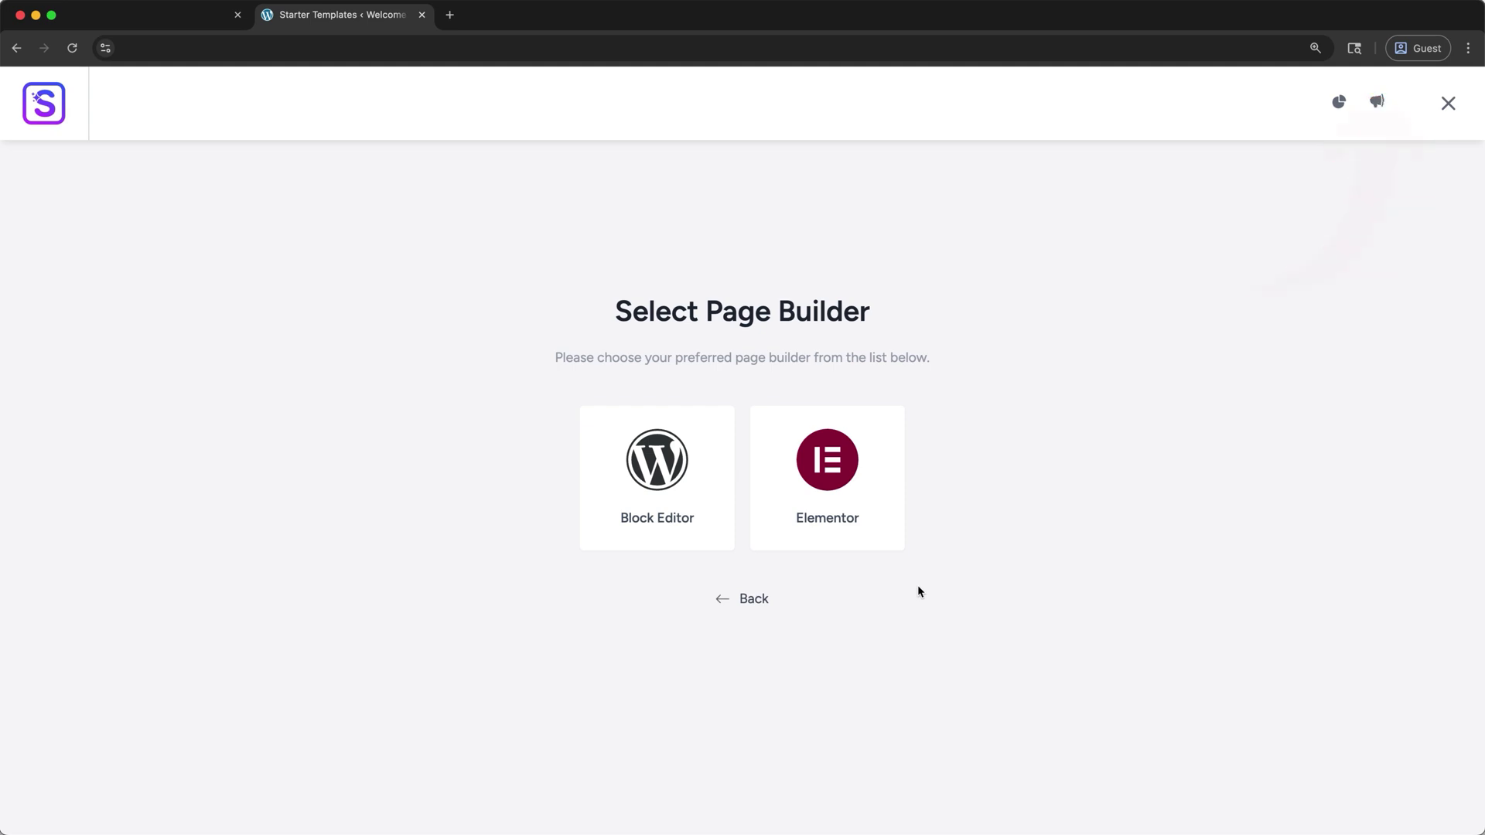
{"action": "left_click", "coordinate": [779, 518]}
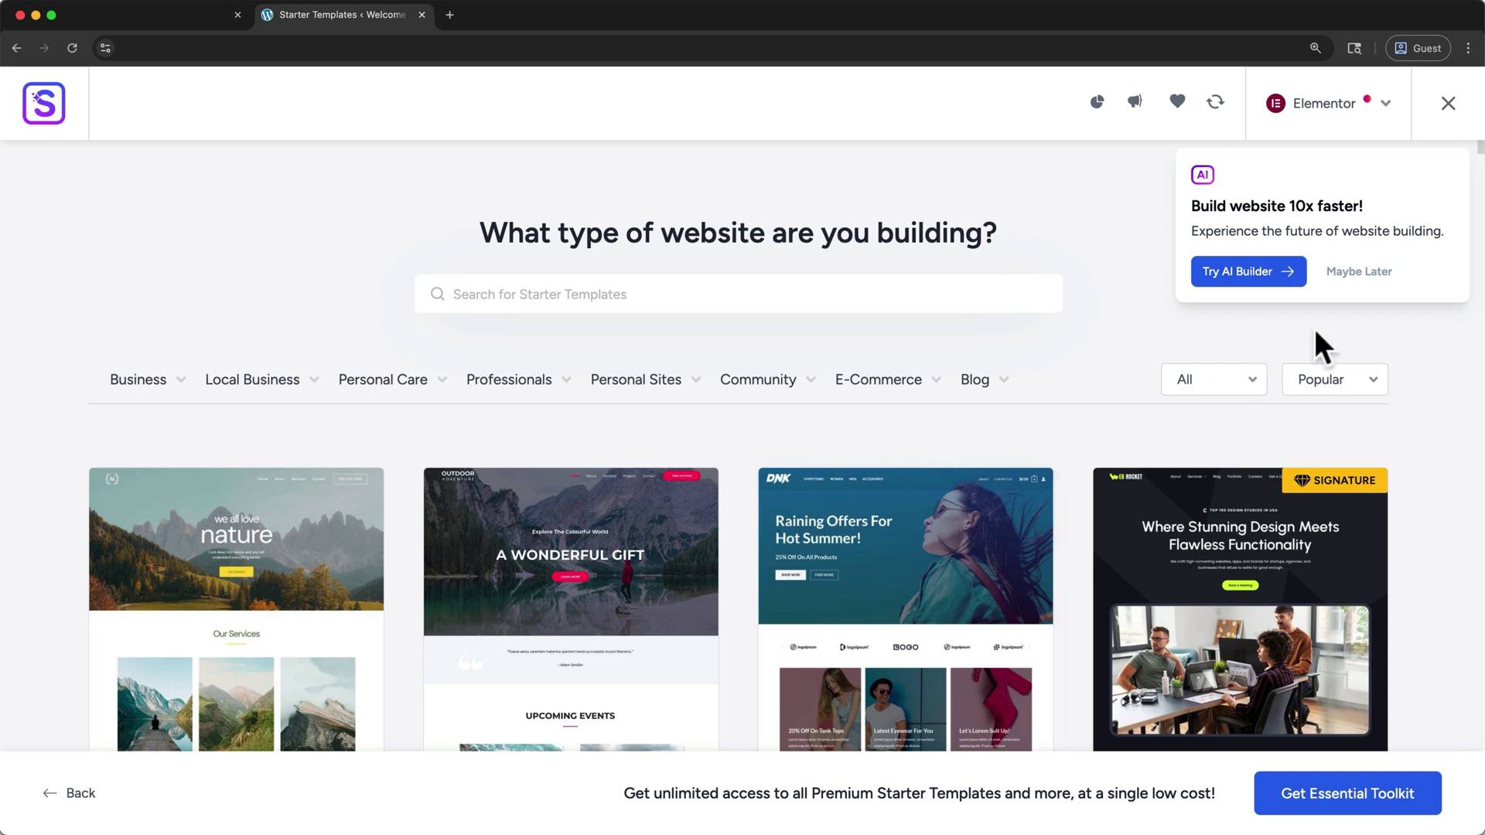
{"action": "left_click", "coordinate": [1361, 274]}
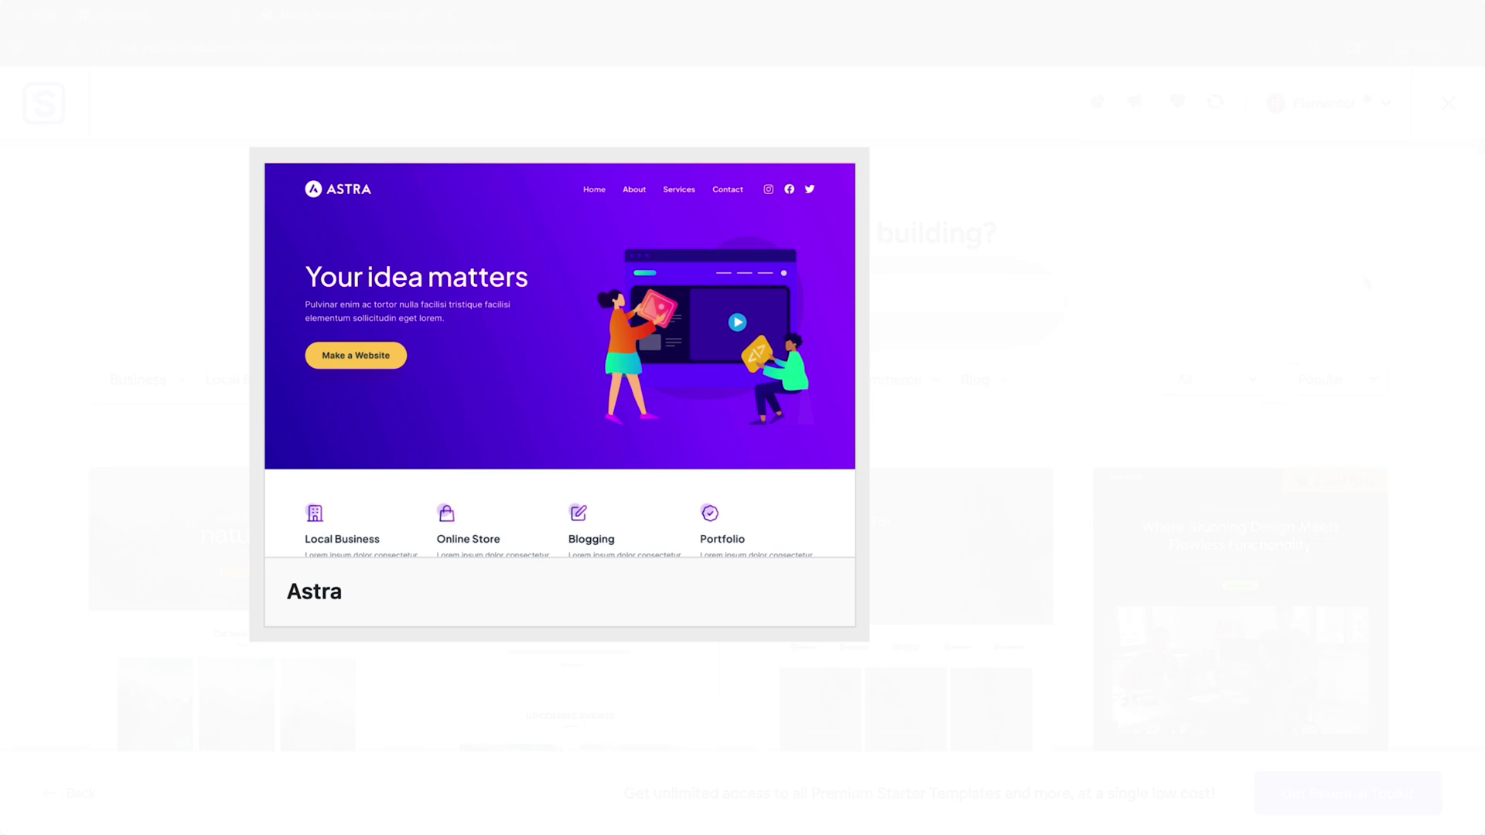
{"action": "mouse_move", "coordinate": [805, 490]}
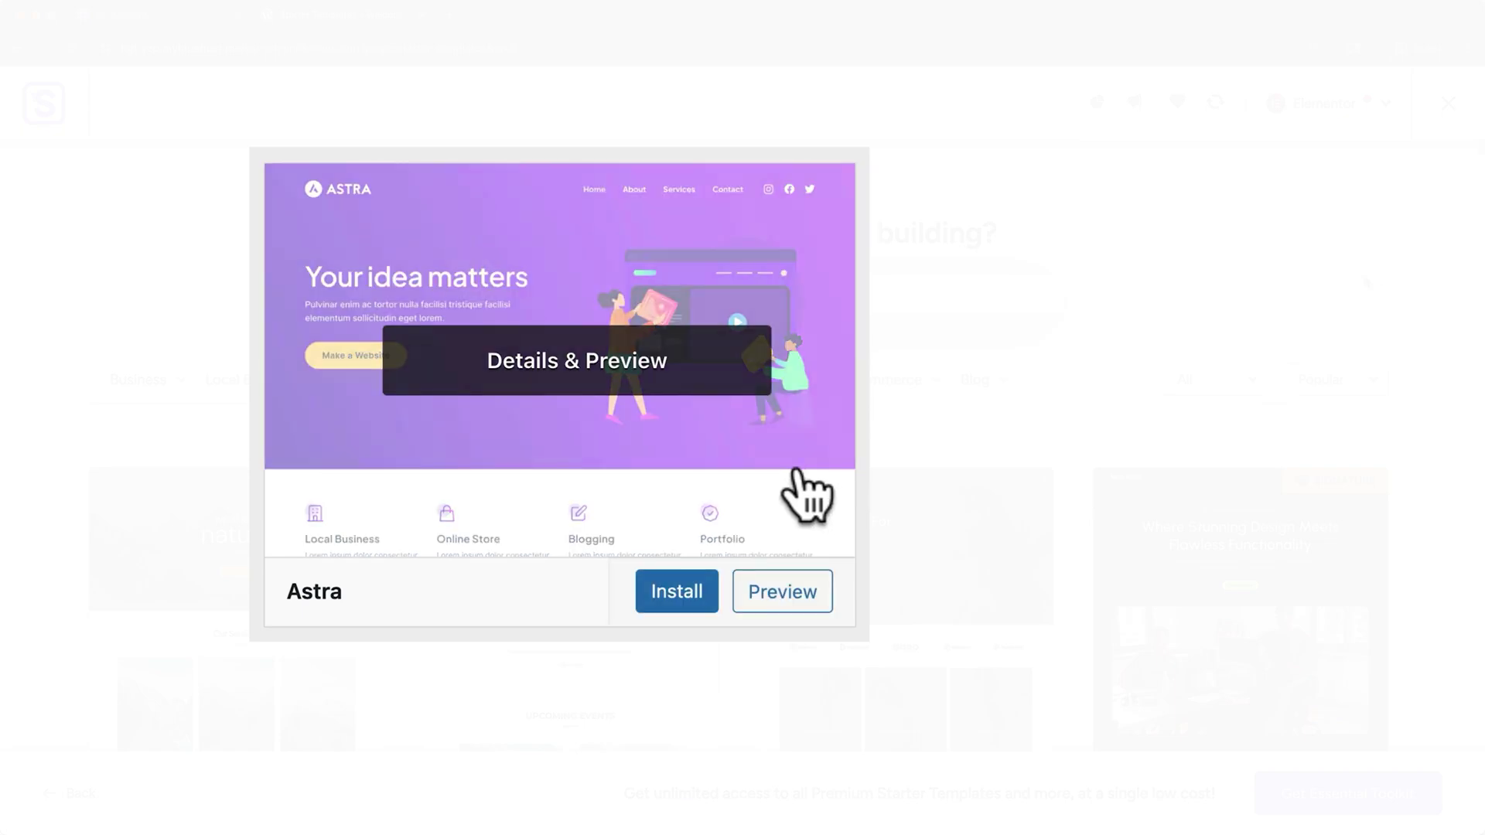
{"action": "left_click", "coordinate": [680, 592]}
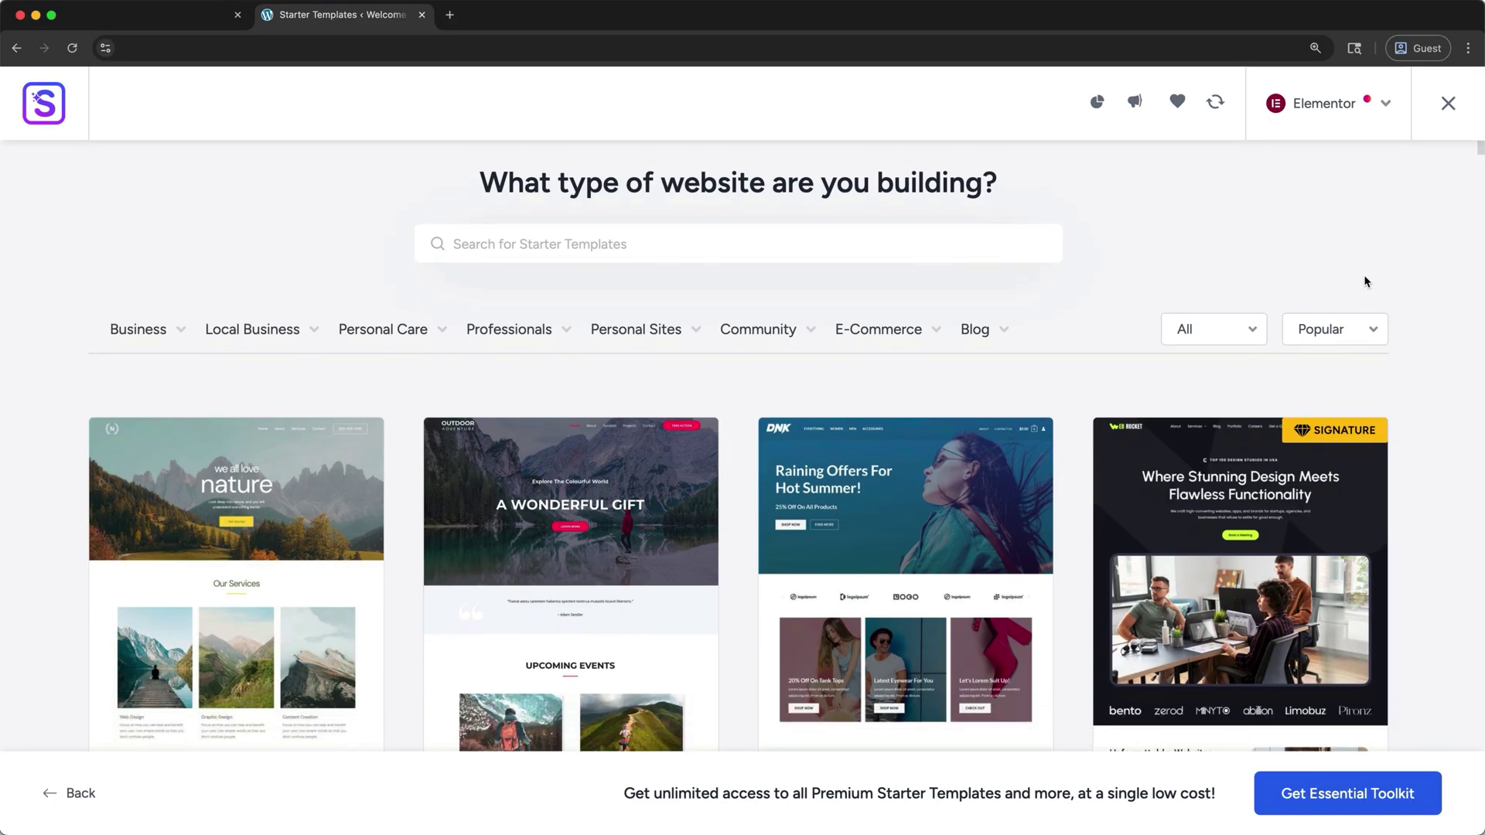
Browse the gallery, back out of Planet Earth, and open the Love Nature template instead
{"action": "scroll", "coordinate": [1365, 282], "scroll_direction": "down", "scroll_amount": 3}
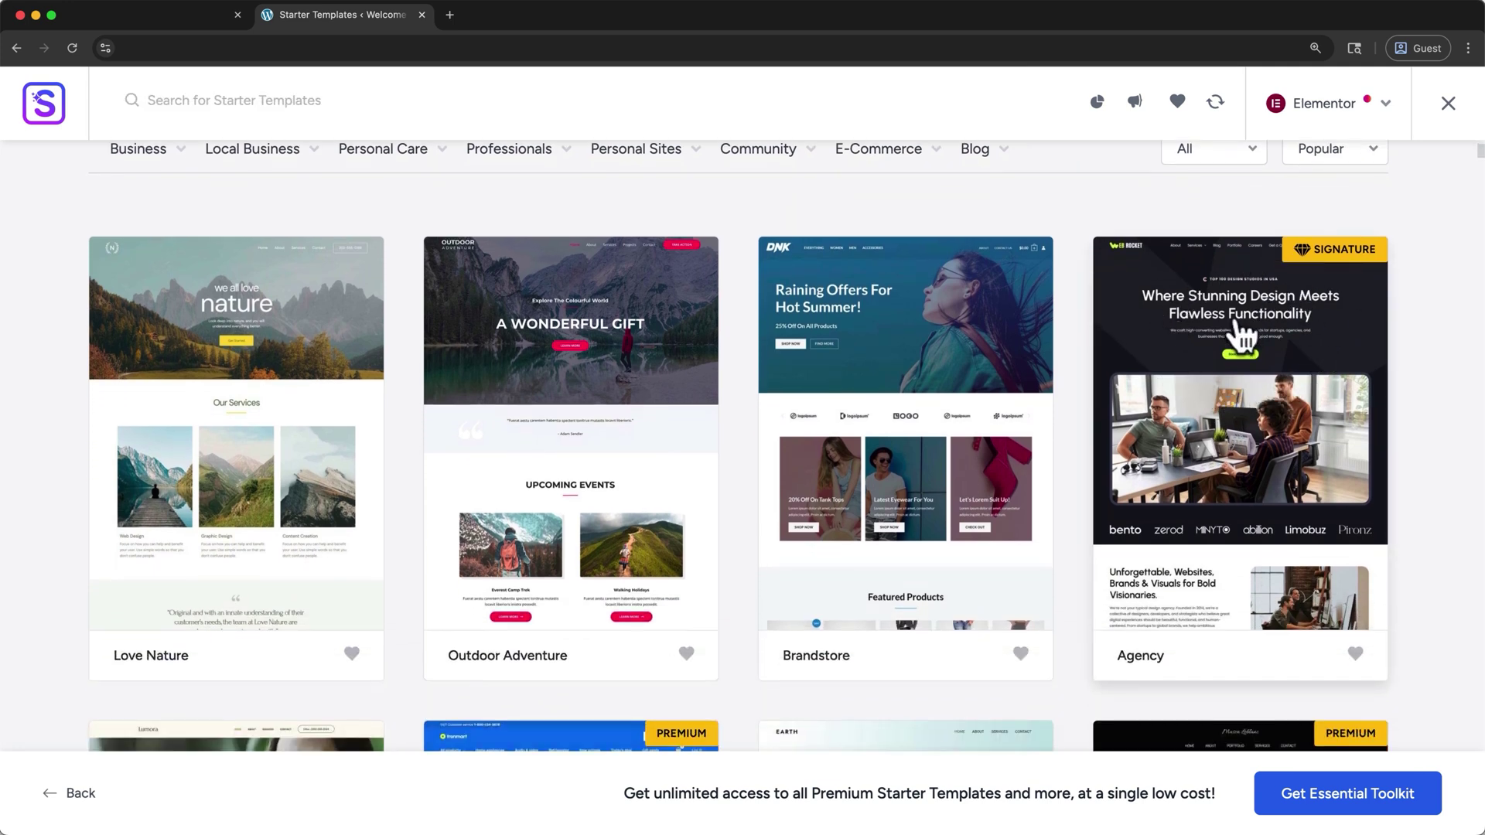
{"action": "scroll", "coordinate": [1237, 363], "scroll_direction": "down", "scroll_amount": 6}
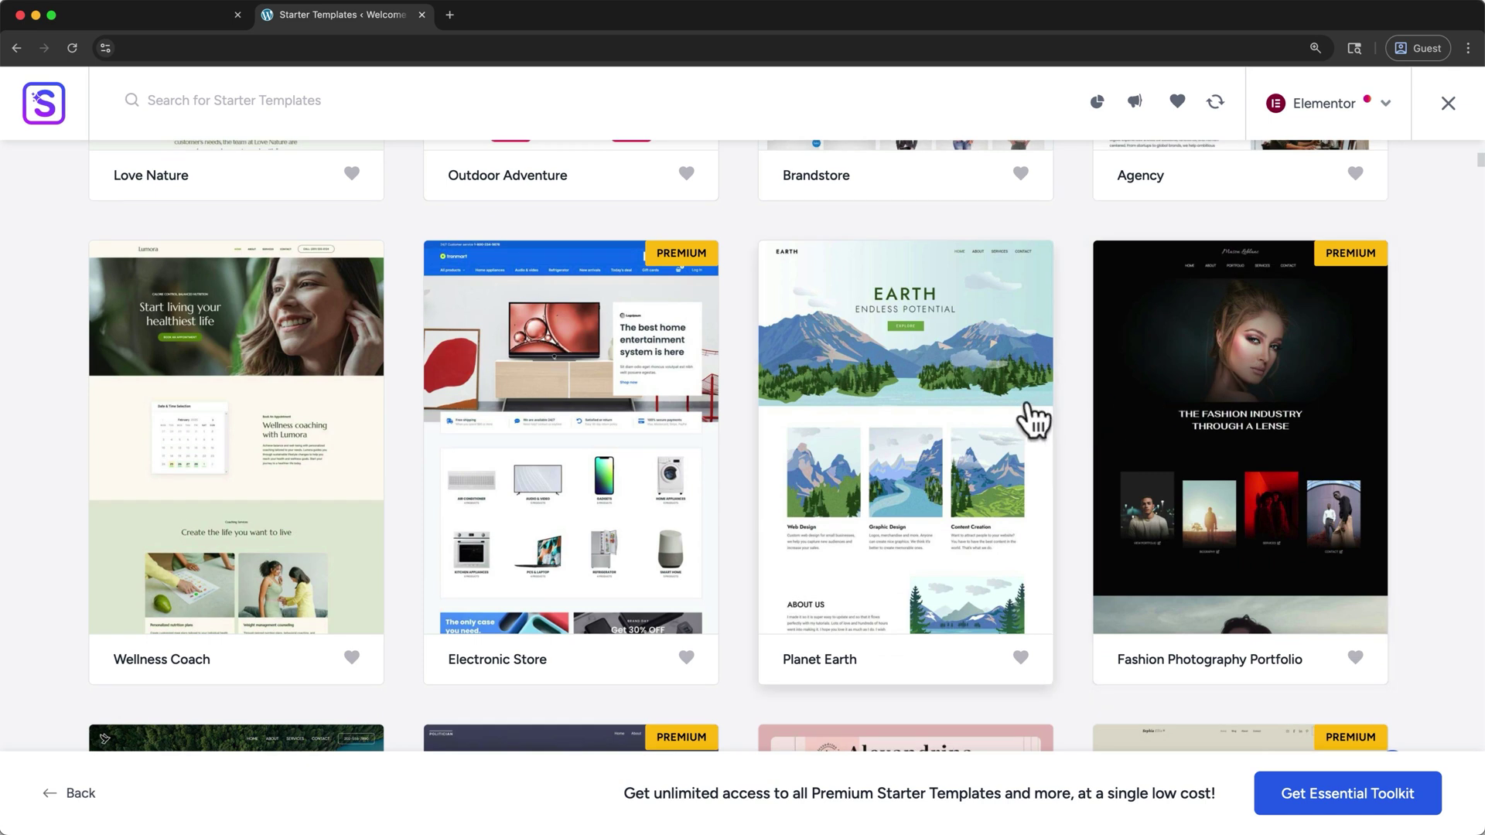
{"action": "left_click", "coordinate": [1031, 420]}
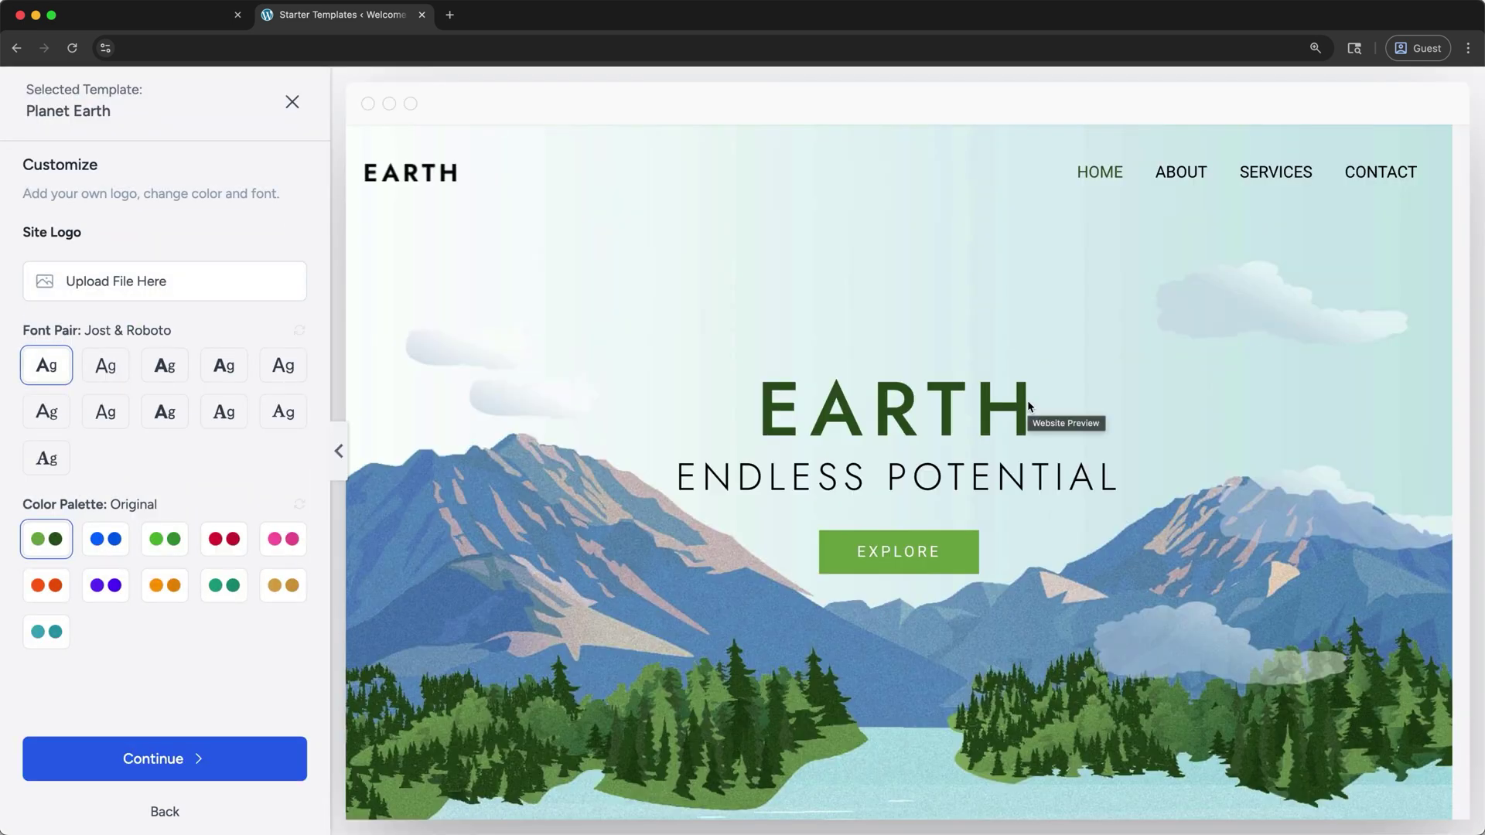
{"action": "left_click", "coordinate": [290, 103]}
{"action": "scroll", "coordinate": [282, 193], "scroll_direction": "up", "scroll_amount": 10}
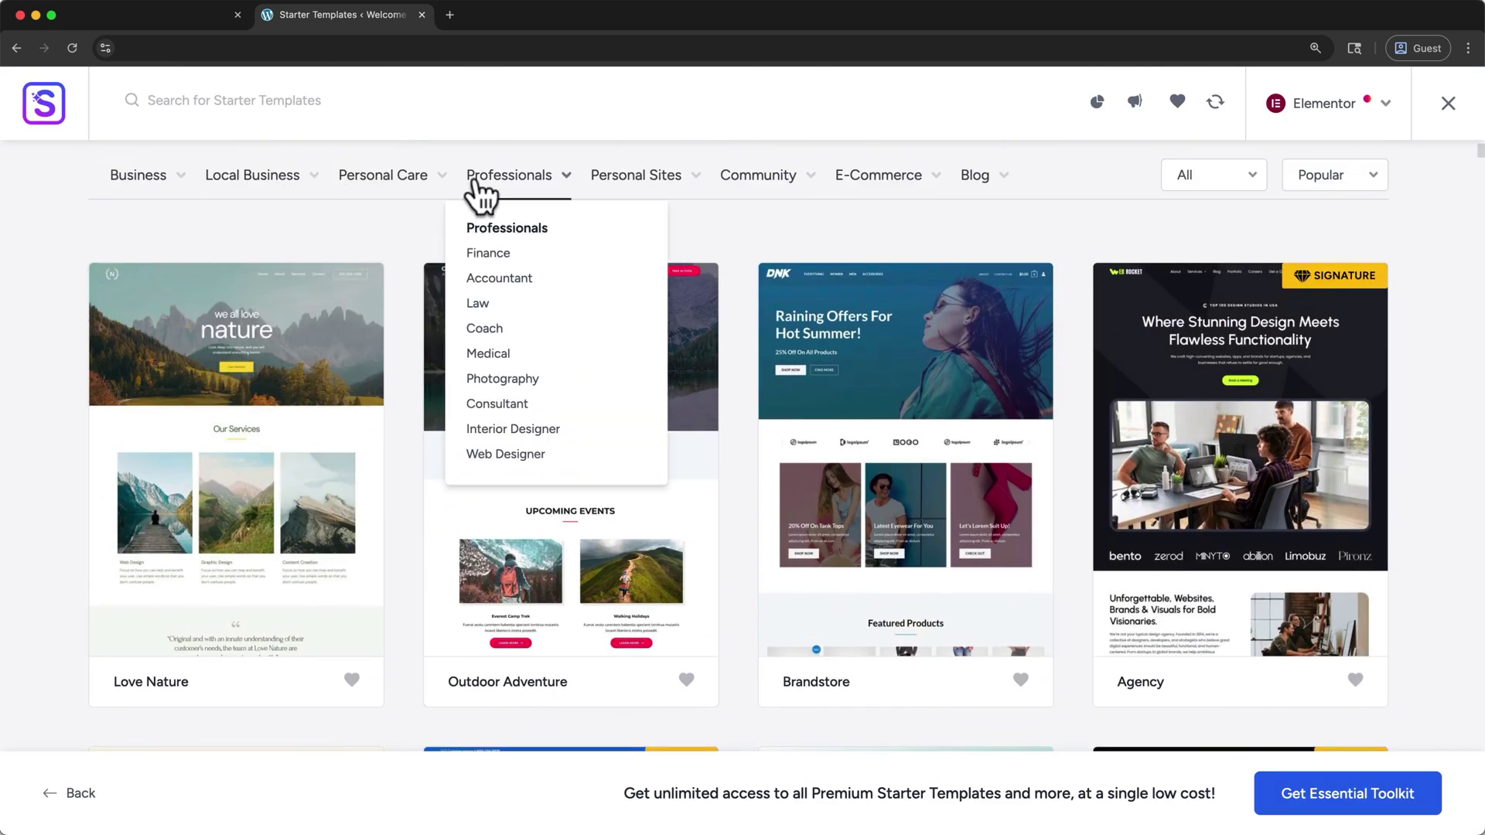
{"action": "left_click", "coordinate": [343, 350]}
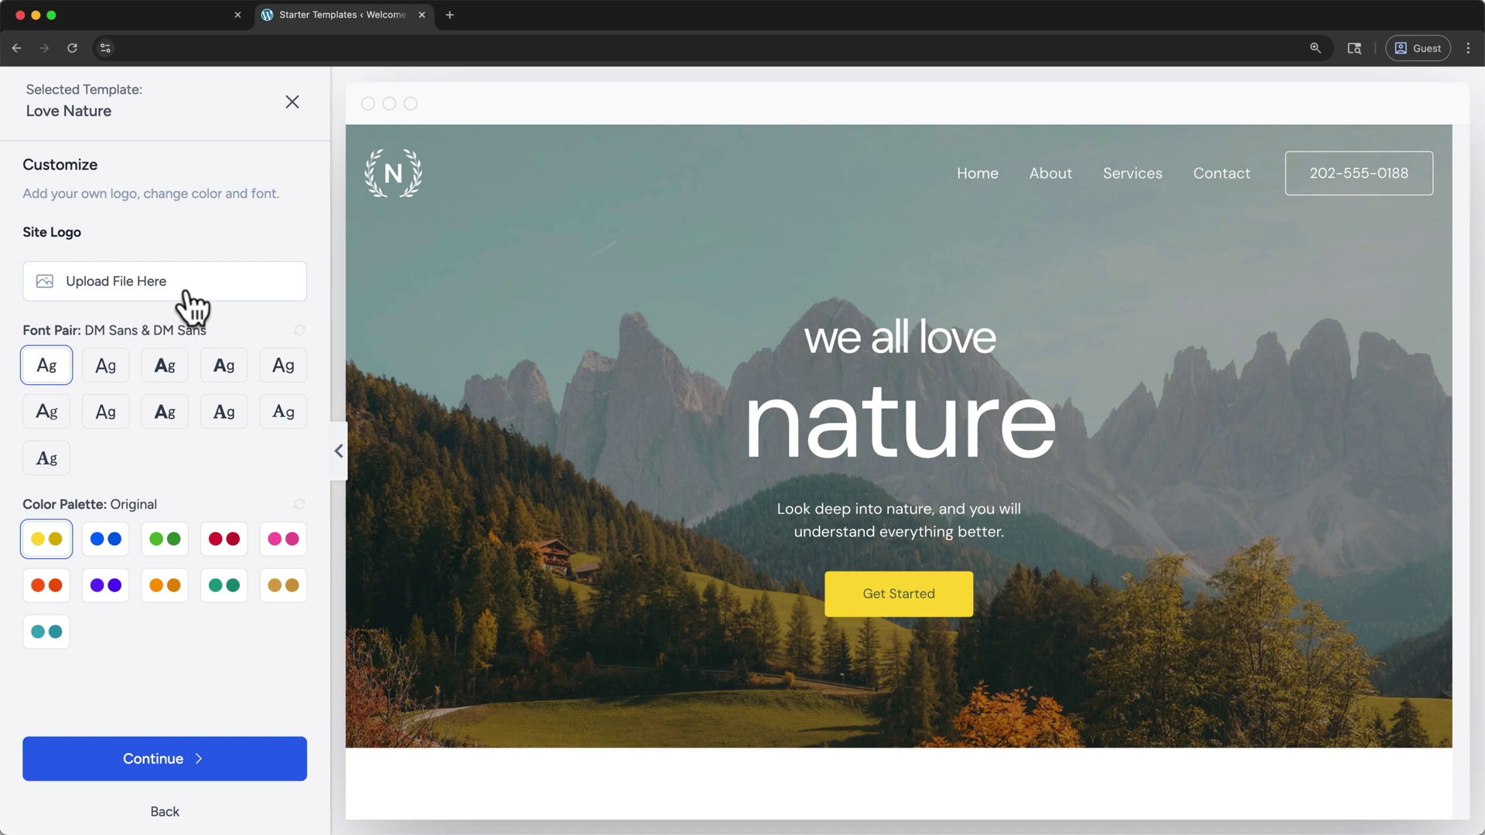
Pick the Lexend & DM Sans font pair and the green Style 2 palette, then continue
{"action": "left_click", "coordinate": [106, 373]}
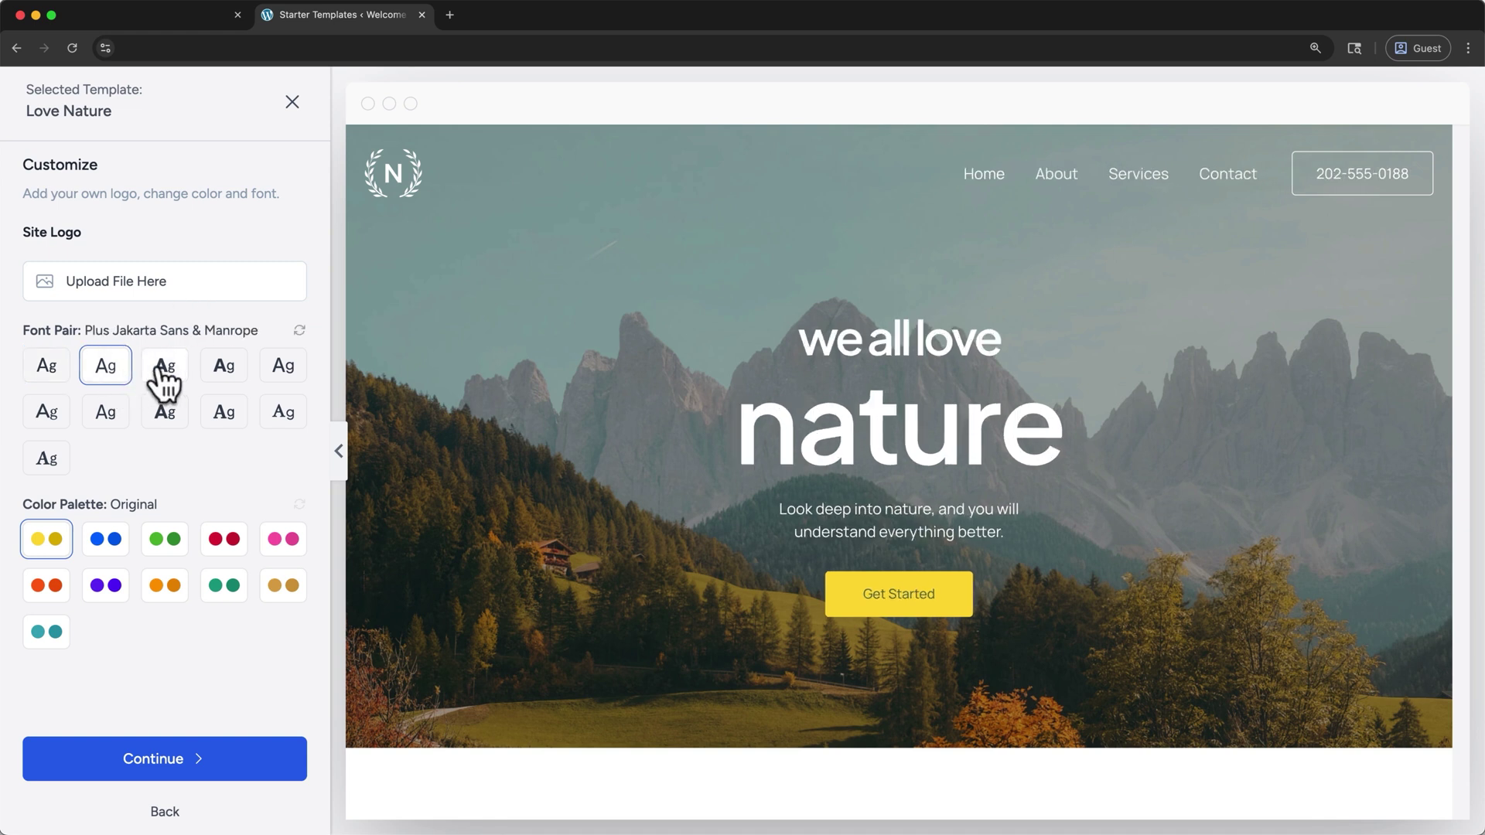
{"action": "left_click", "coordinate": [165, 375]}
{"action": "left_click", "coordinate": [100, 541]}
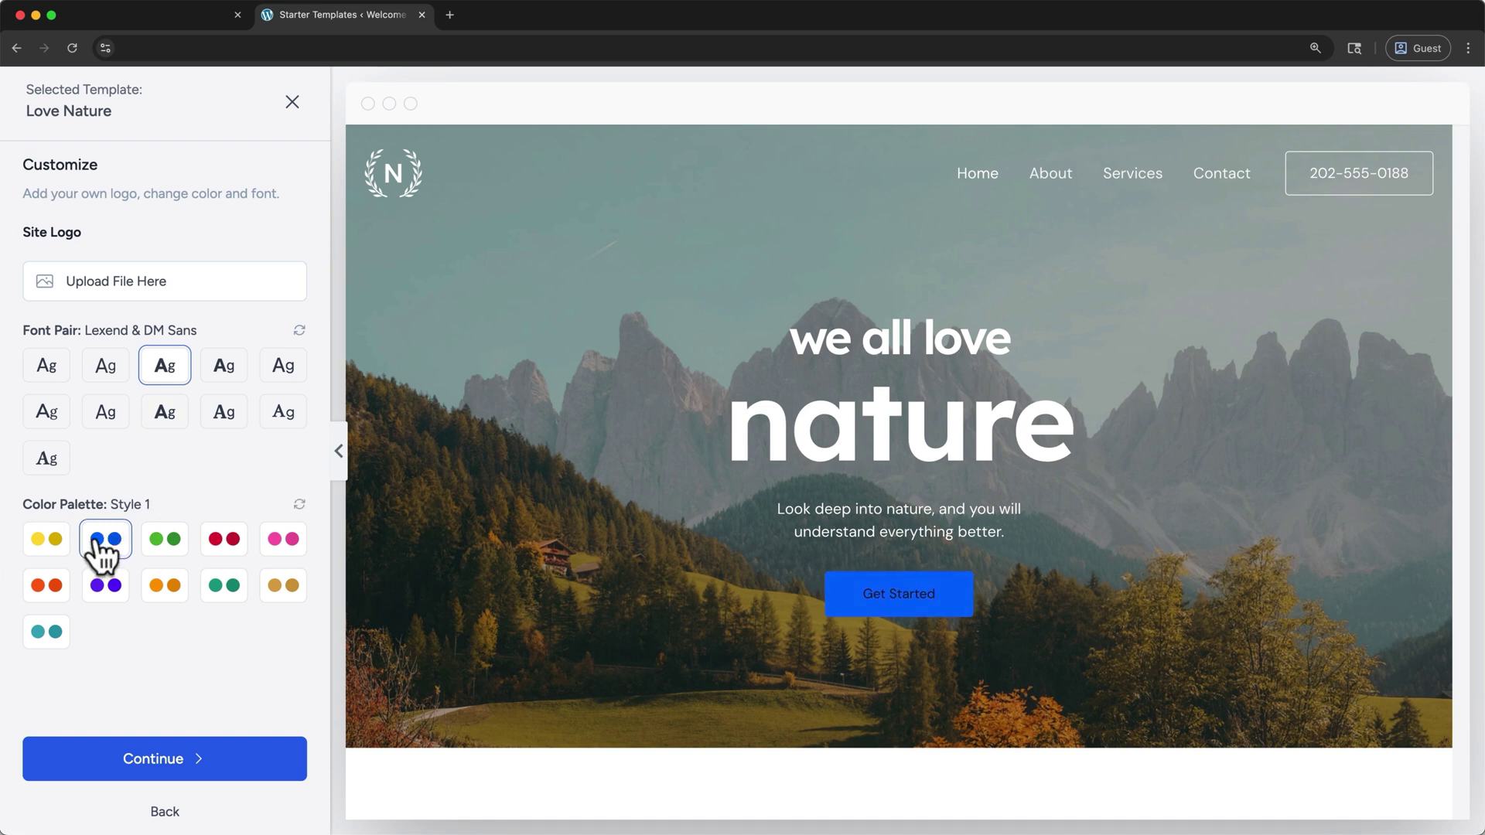
{"action": "left_click", "coordinate": [165, 544]}
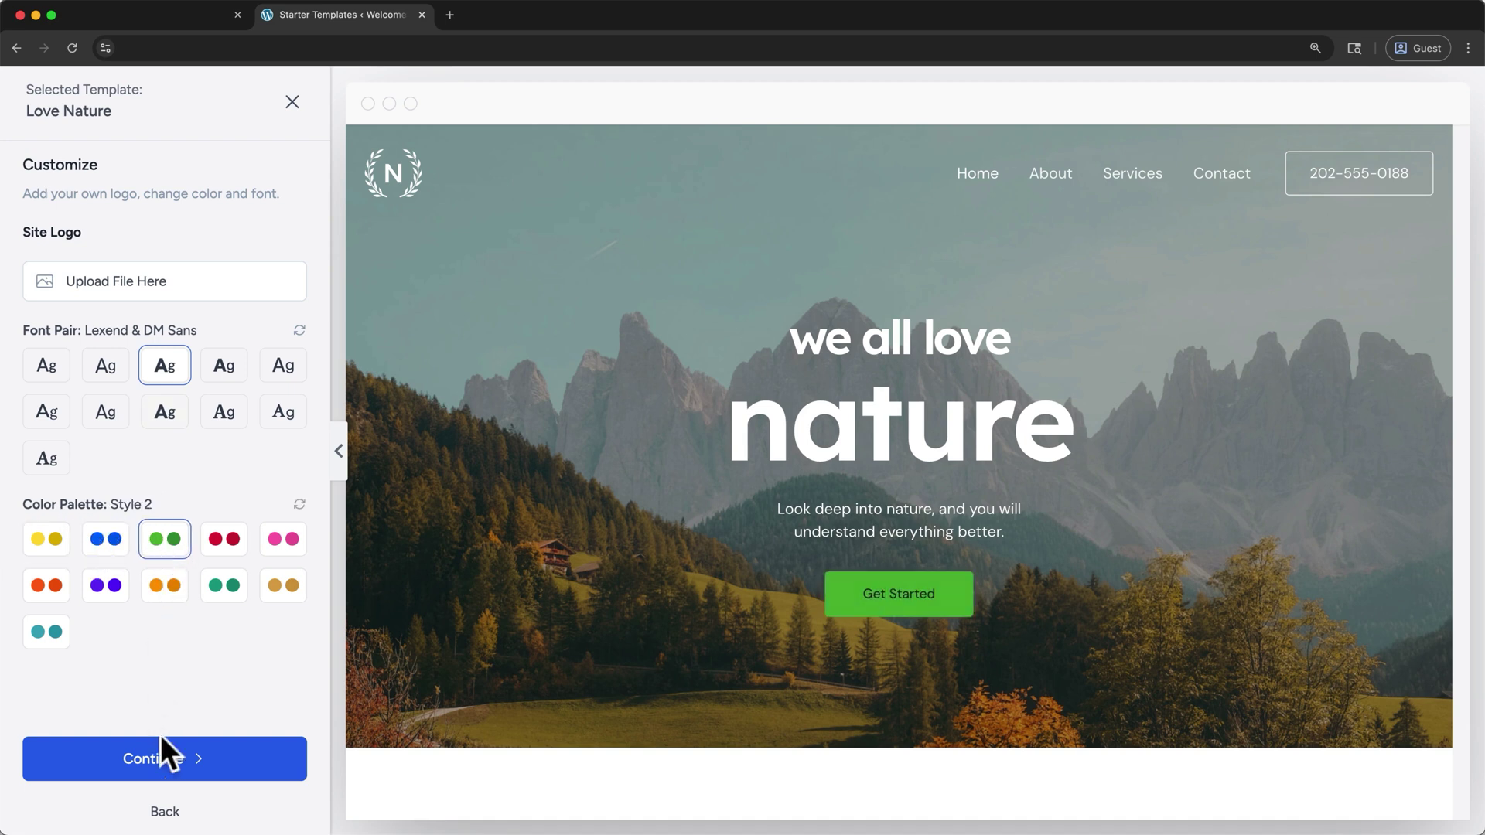
{"action": "left_click", "coordinate": [176, 761]}
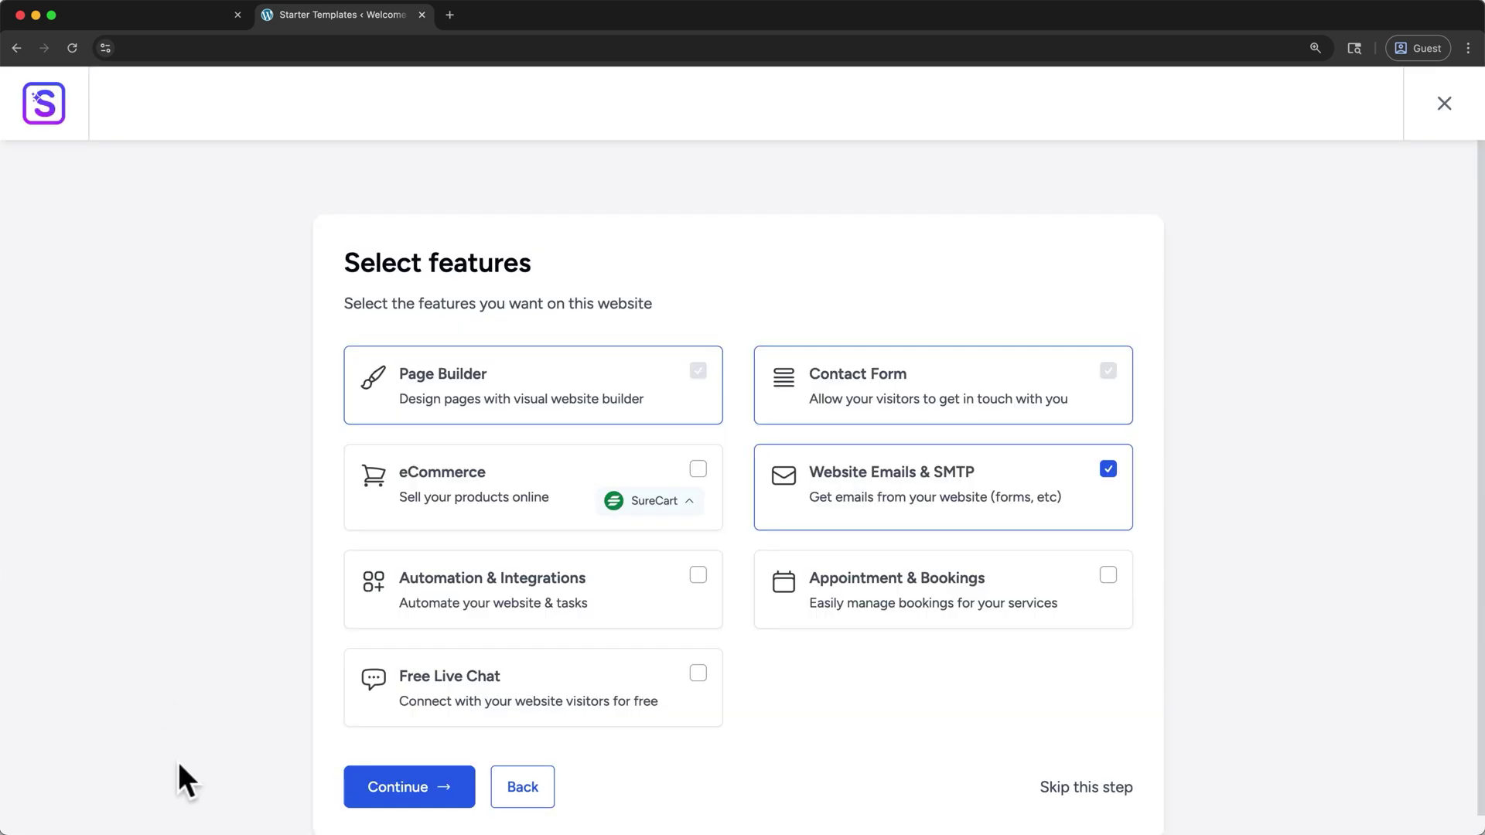
Skip extra features and the plugin update, accept the overwrite warning, and build the website
{"action": "left_click", "coordinate": [1126, 788]}
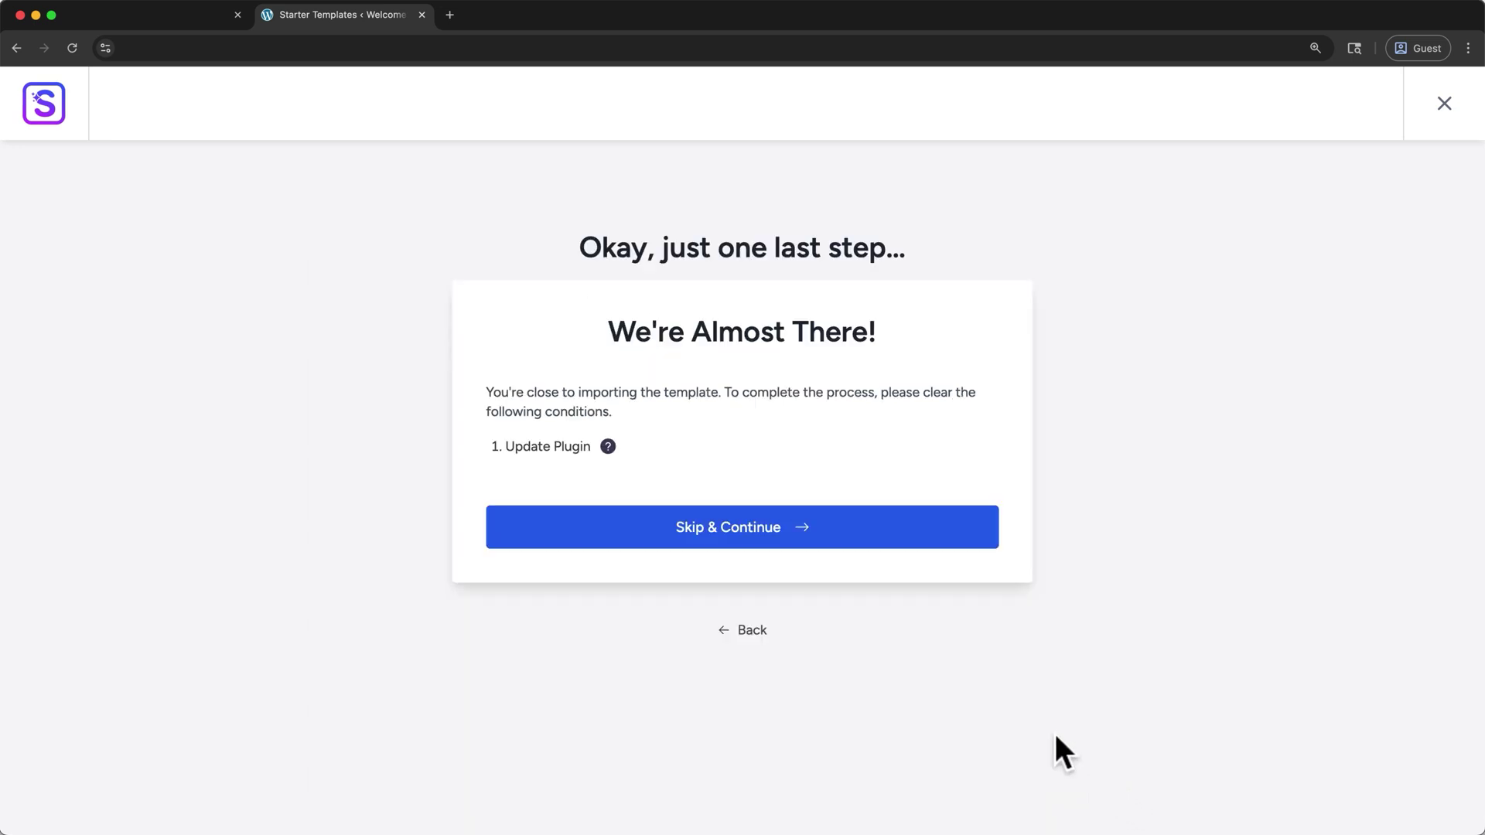
{"action": "left_click", "coordinate": [960, 543]}
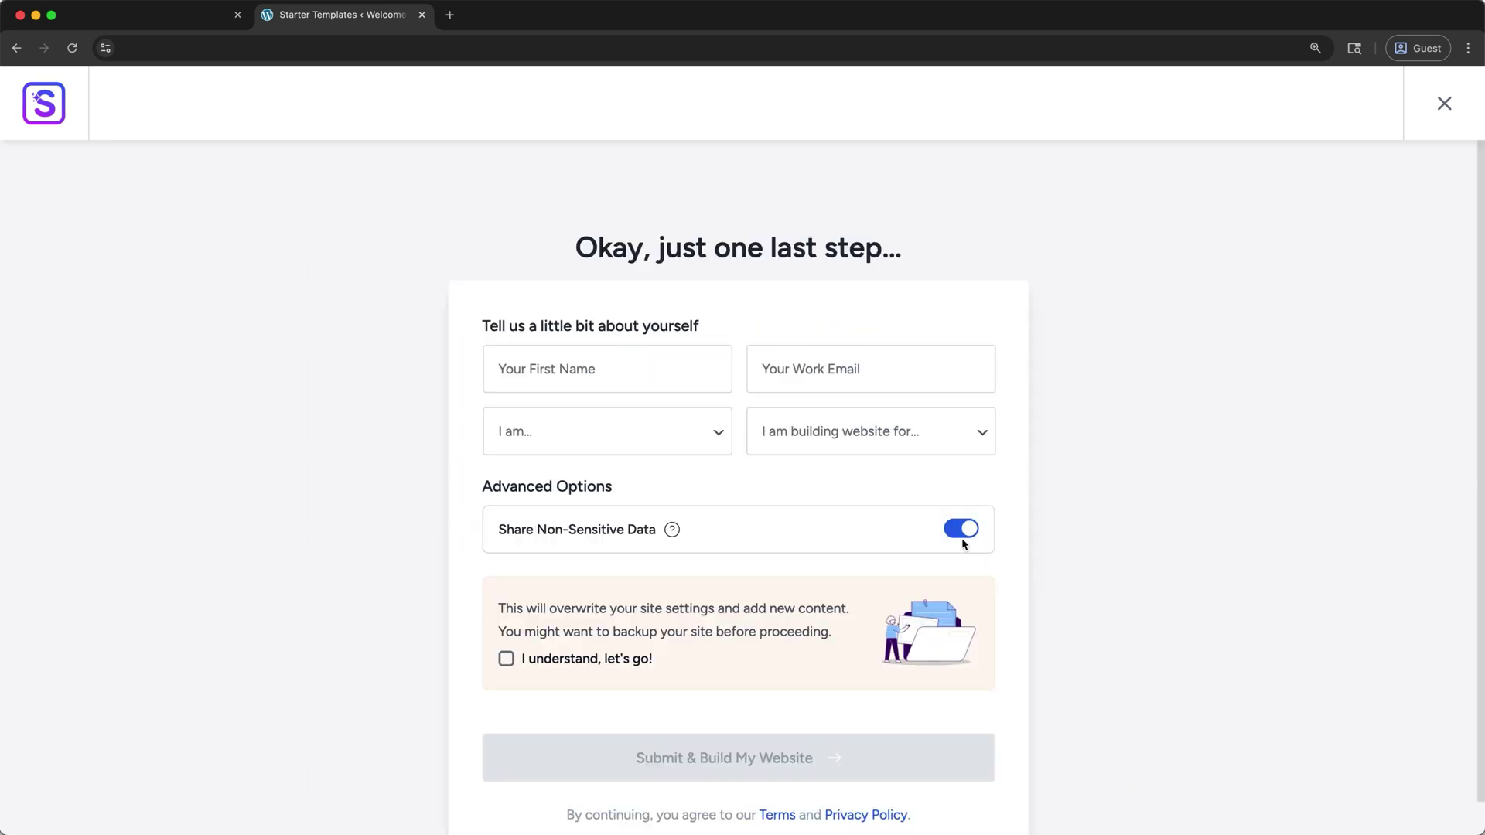
{"action": "left_click", "coordinate": [606, 663]}
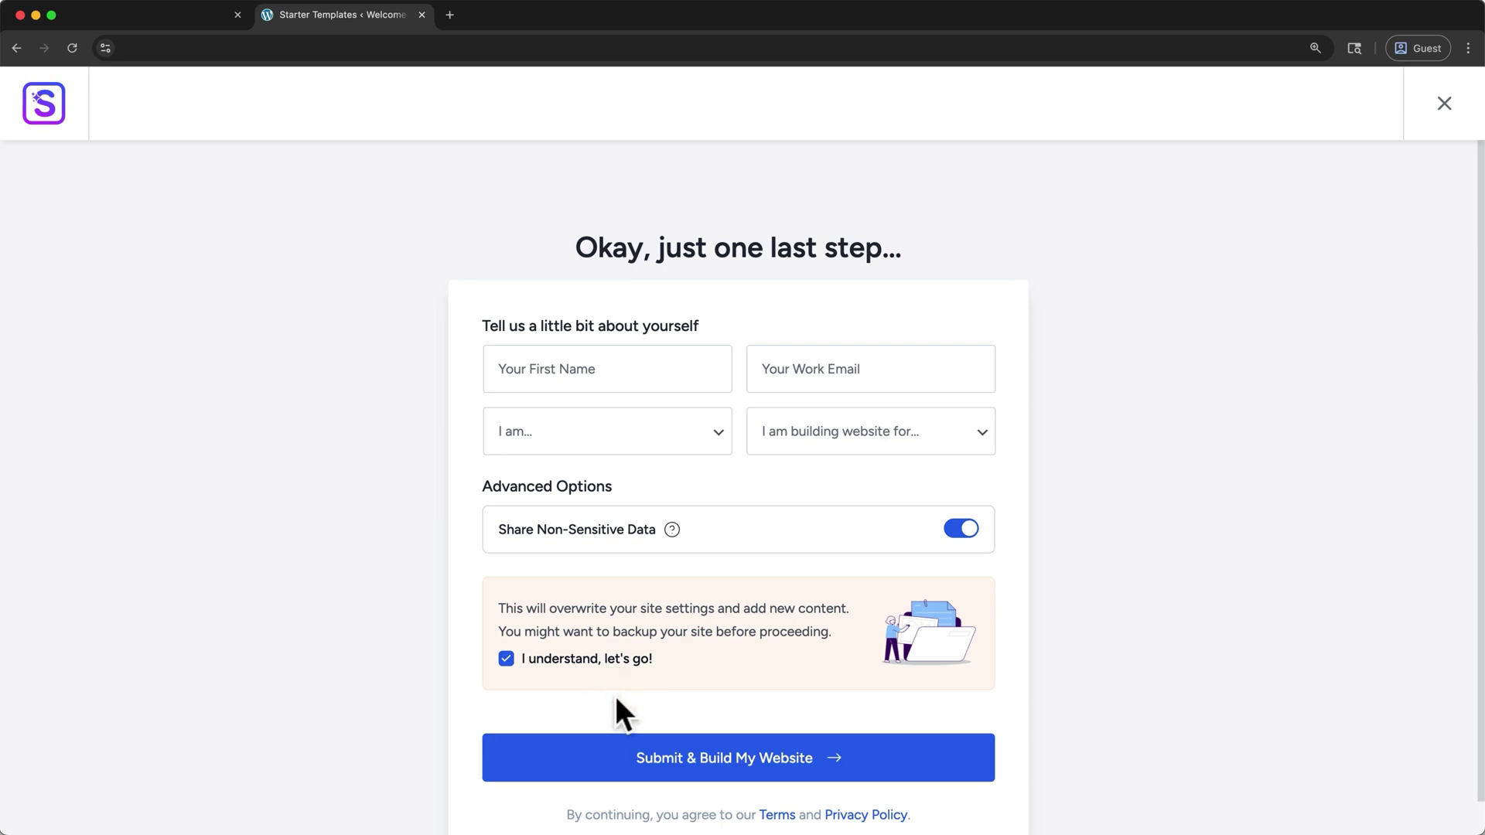
{"action": "left_click", "coordinate": [674, 757]}
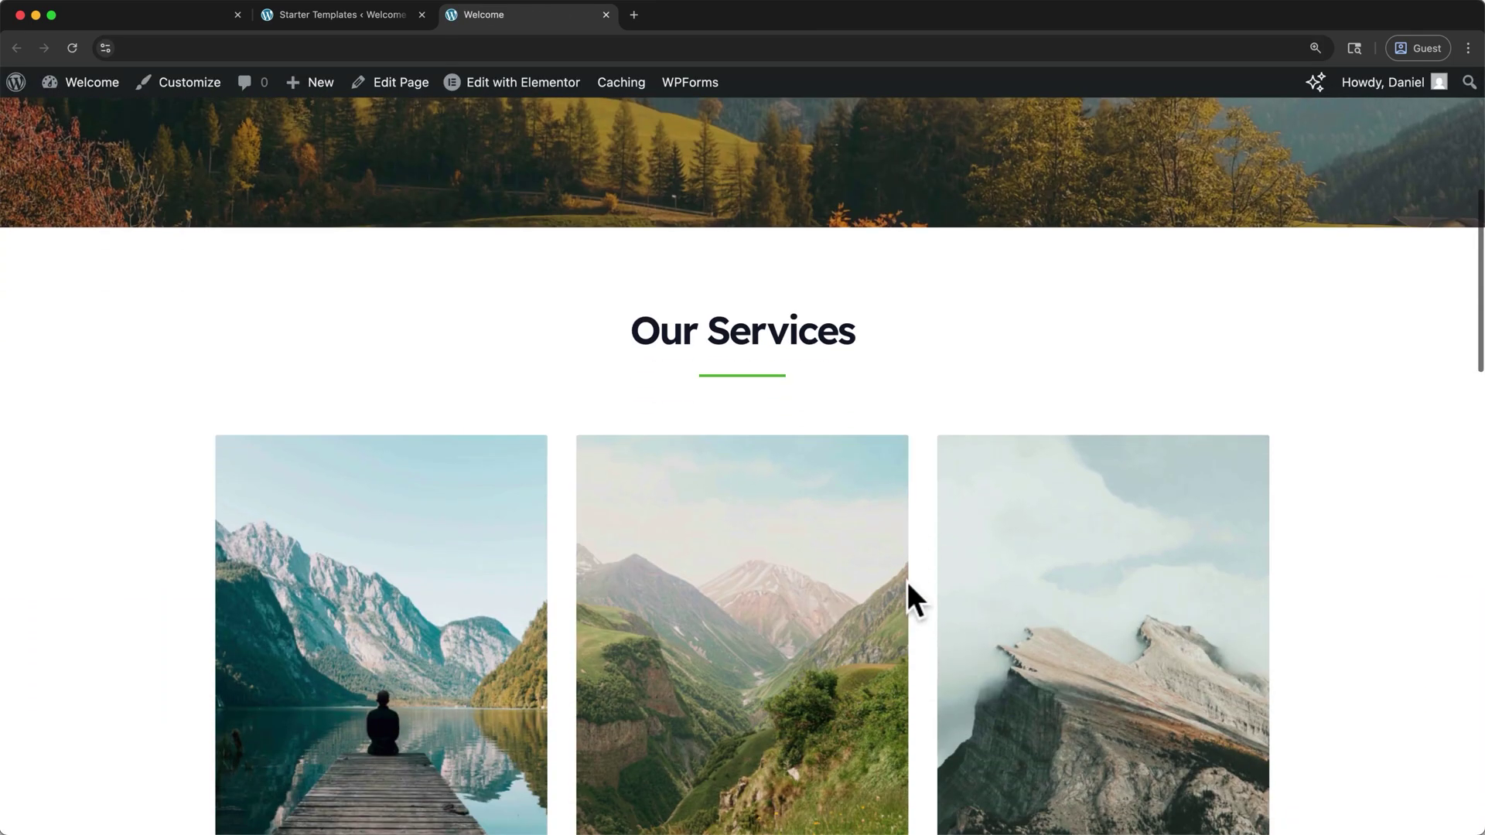
{"action": "scroll", "coordinate": [907, 585], "scroll_direction": "down", "scroll_amount": 8}
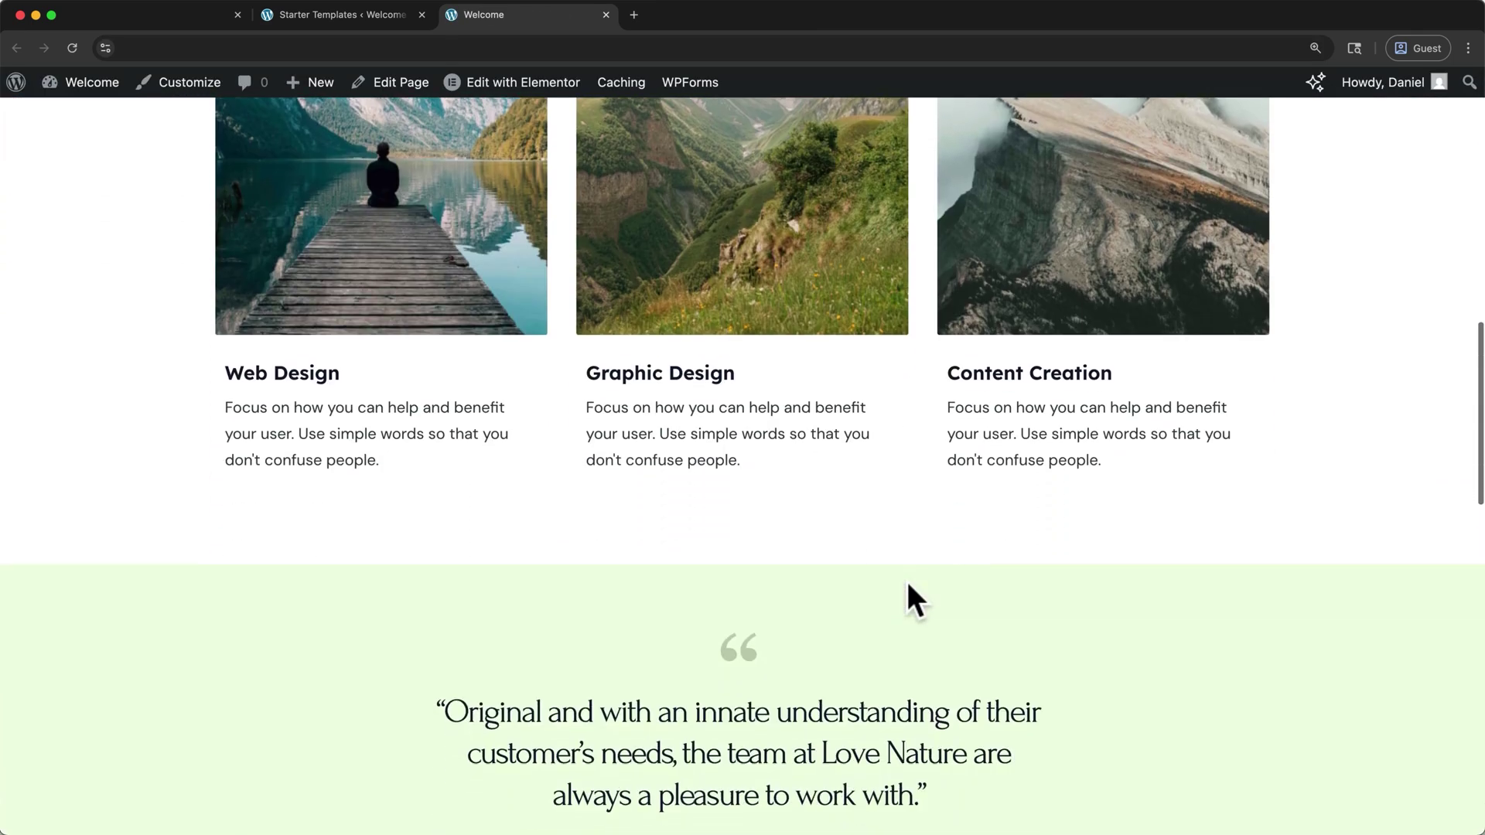
{"action": "scroll", "coordinate": [907, 581], "scroll_direction": "up", "scroll_amount": 20}
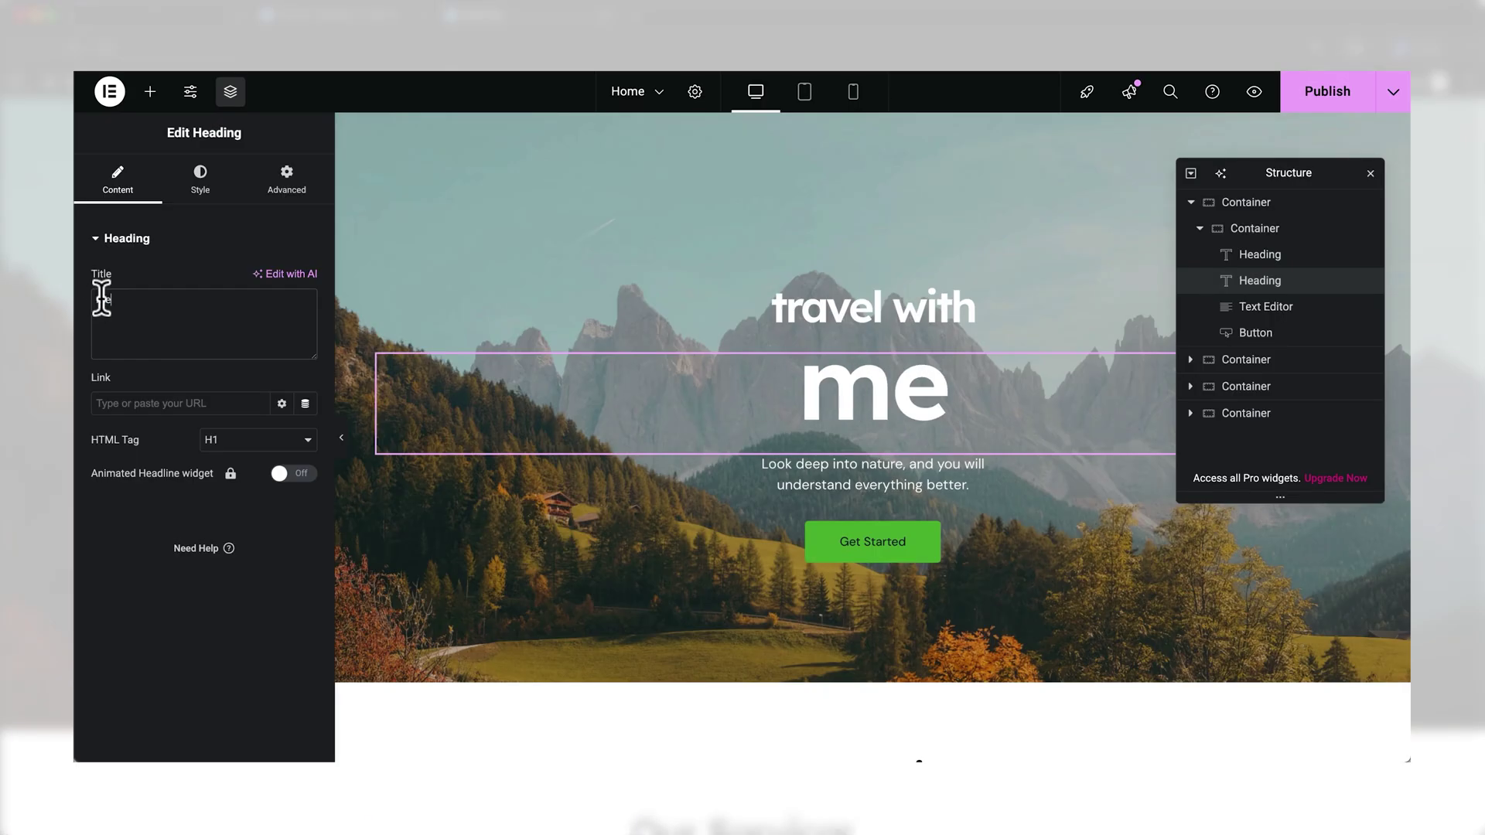
{"action": "left_click", "coordinate": [194, 186]}
{"action": "left_click", "coordinate": [306, 329]}
{"action": "left_click", "coordinate": [448, 445]}
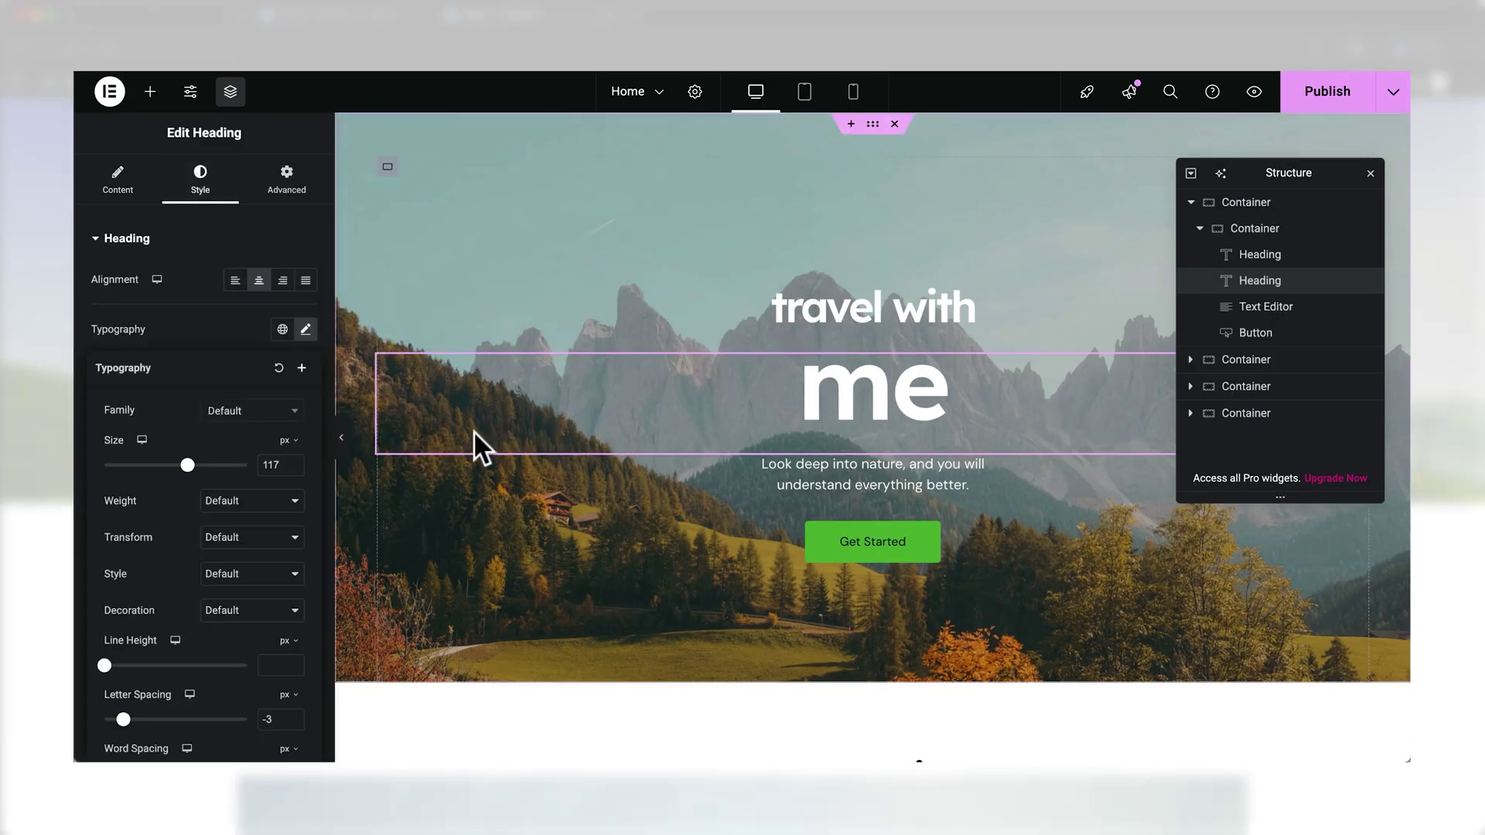
{"action": "left_click", "coordinate": [251, 411]}
{"action": "left_click_drag", "start_coordinate": [187, 465], "coordinate": [206, 474]}
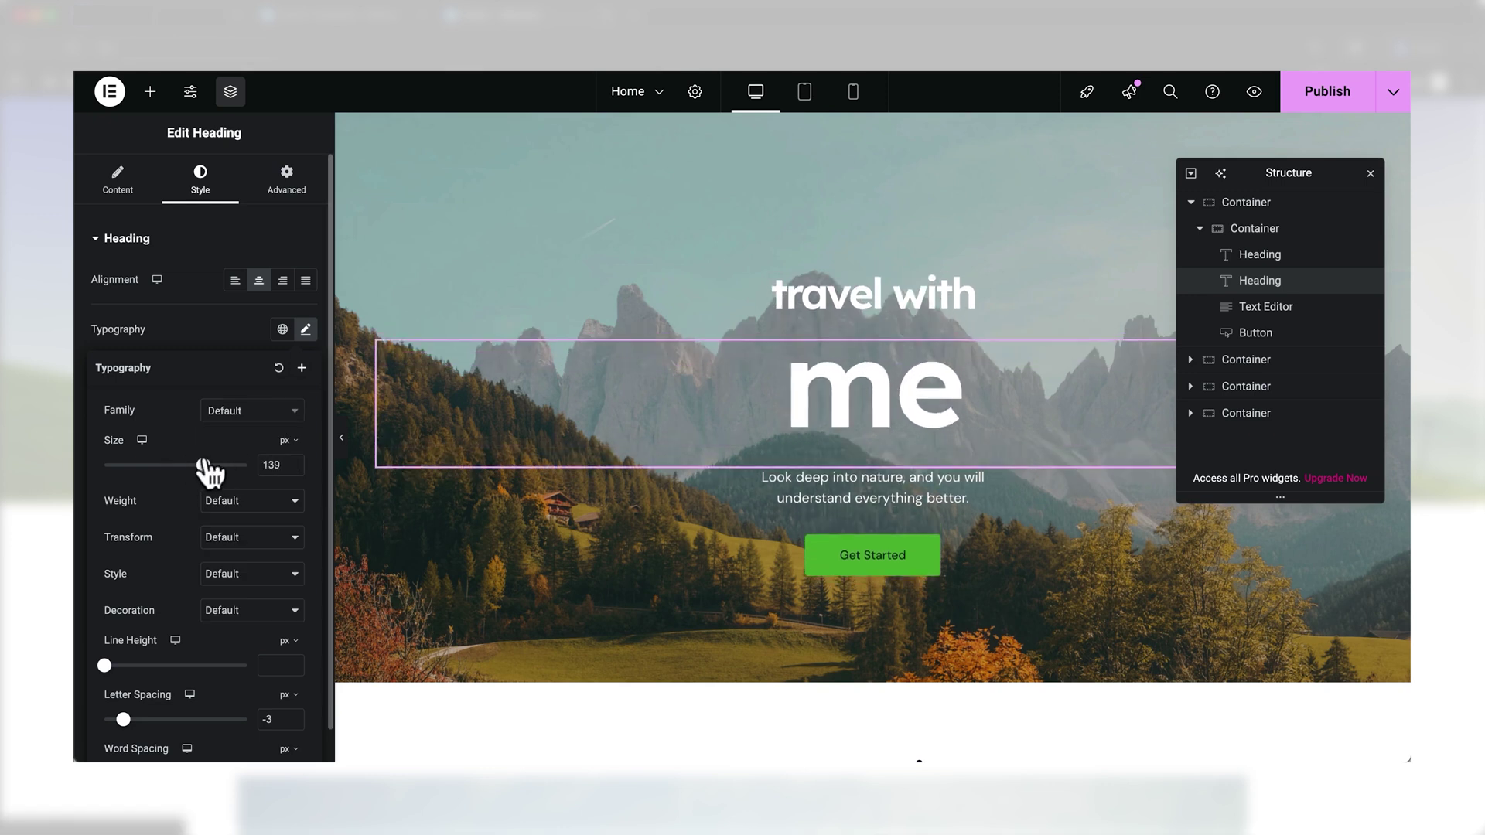
{"action": "left_click", "coordinate": [857, 558]}
{"action": "triple_click", "coordinate": [277, 317]}
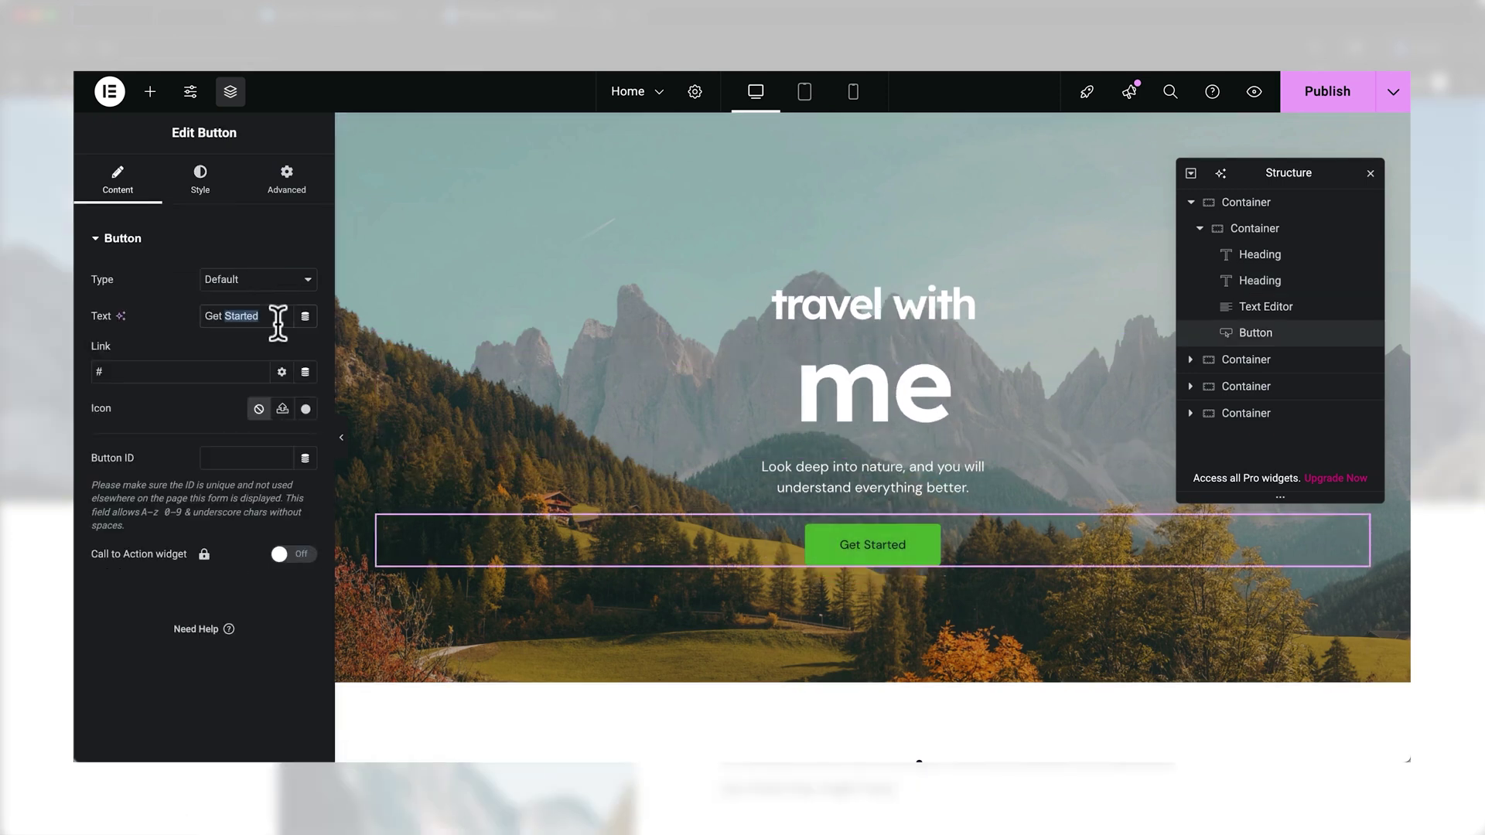
{"action": "type", "text": "View Destinations"}
{"action": "left_click", "coordinate": [199, 182]}
{"action": "left_click", "coordinate": [283, 424]}
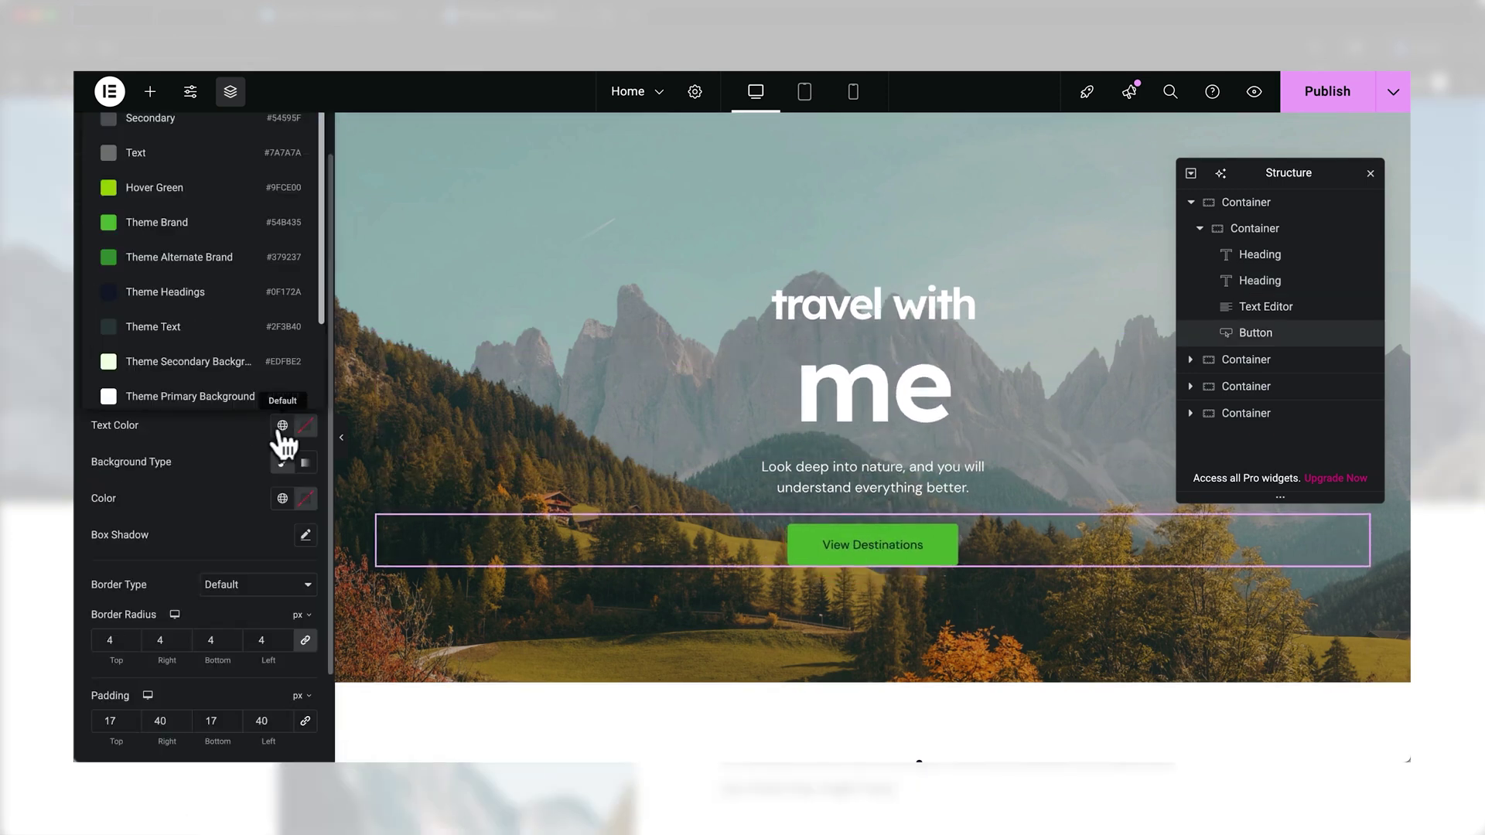
{"action": "left_click", "coordinate": [239, 404]}
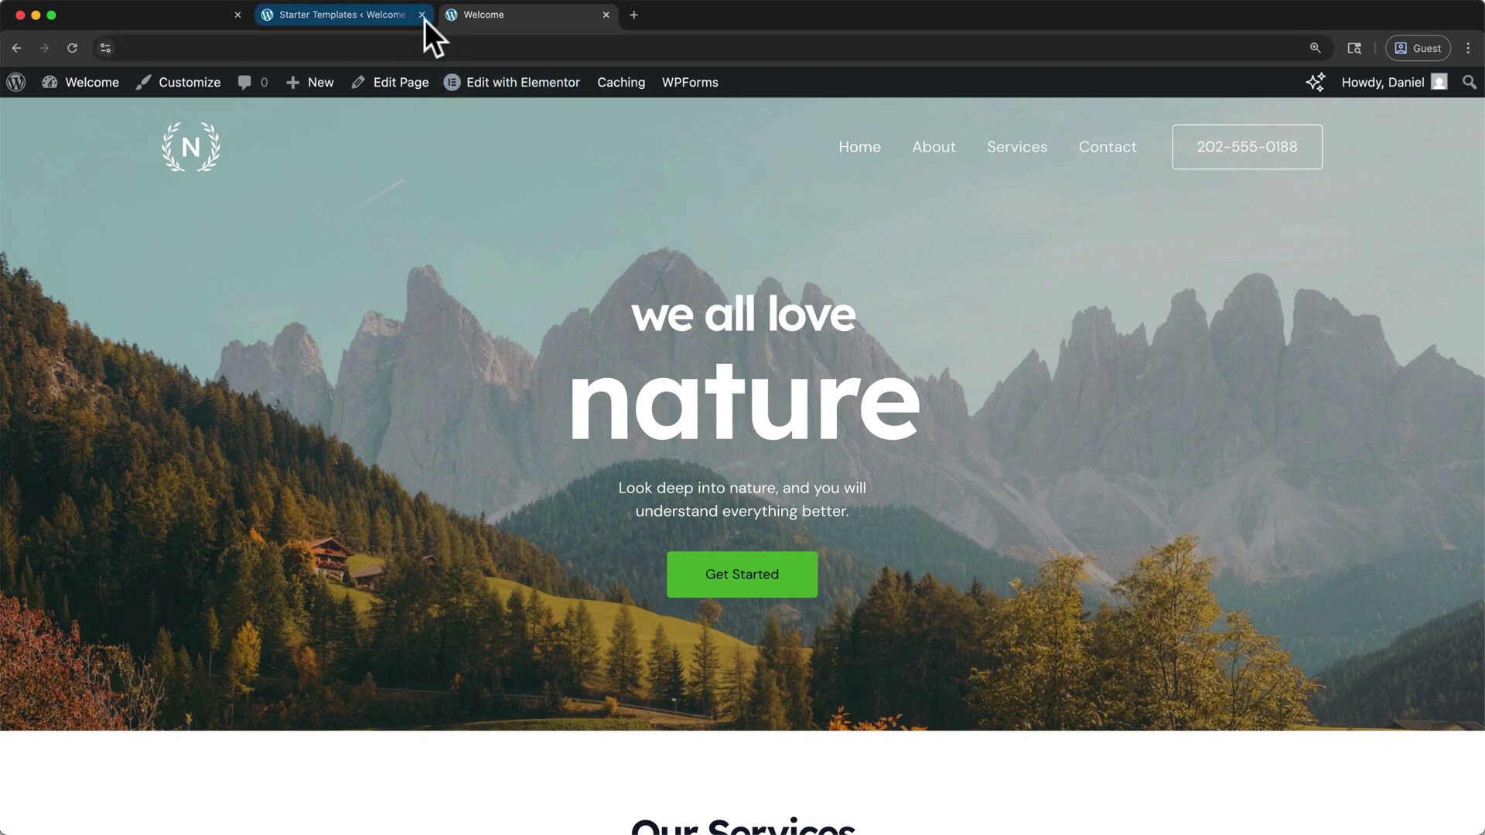
Close the Starter Templates tab, open Home via Edit with Elementor, and dismiss the notifications pop-up
{"action": "left_click", "coordinate": [422, 15]}
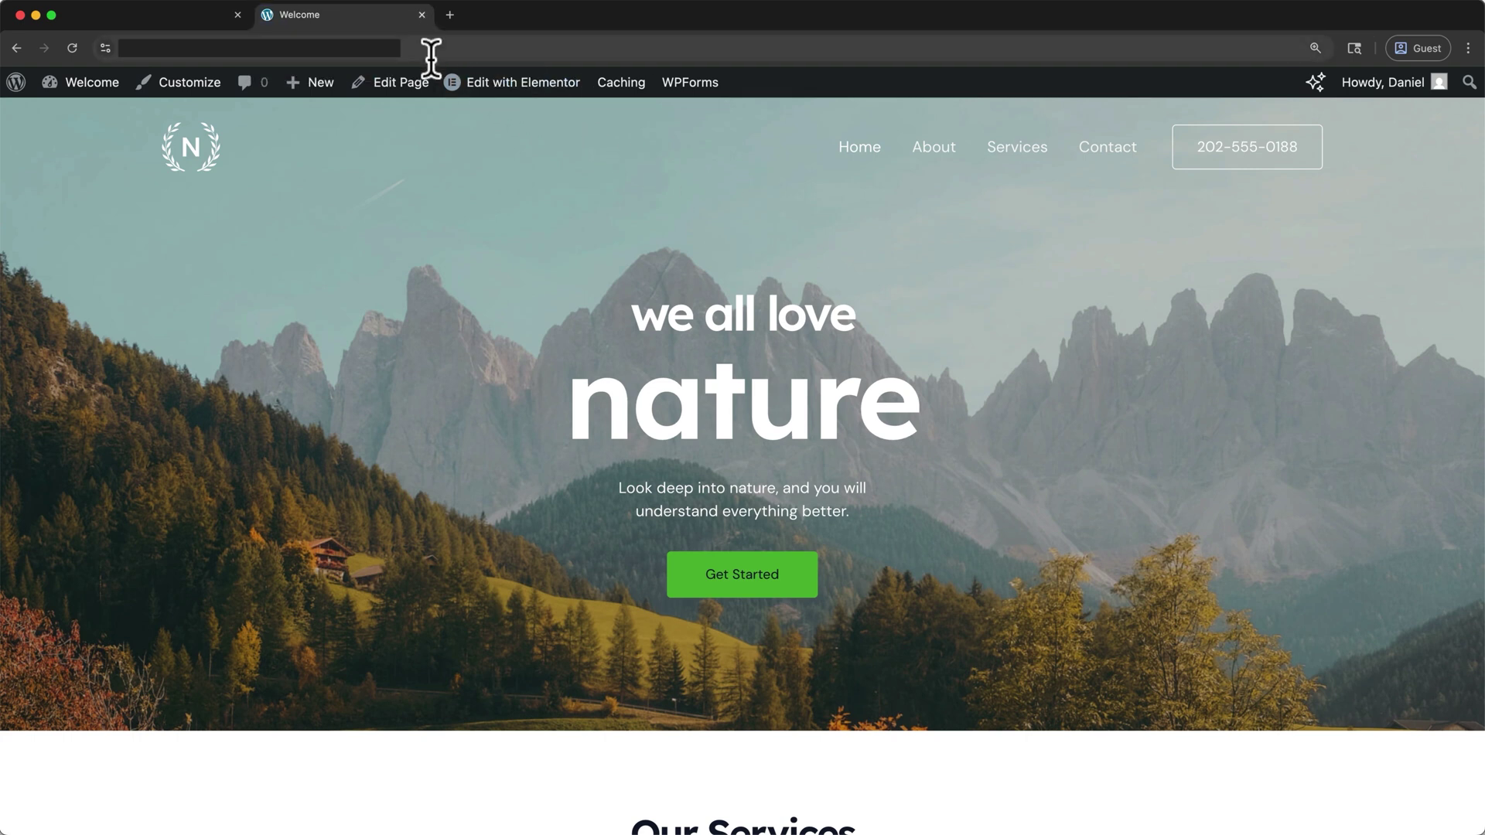
{"action": "mouse_move", "coordinate": [456, 88]}
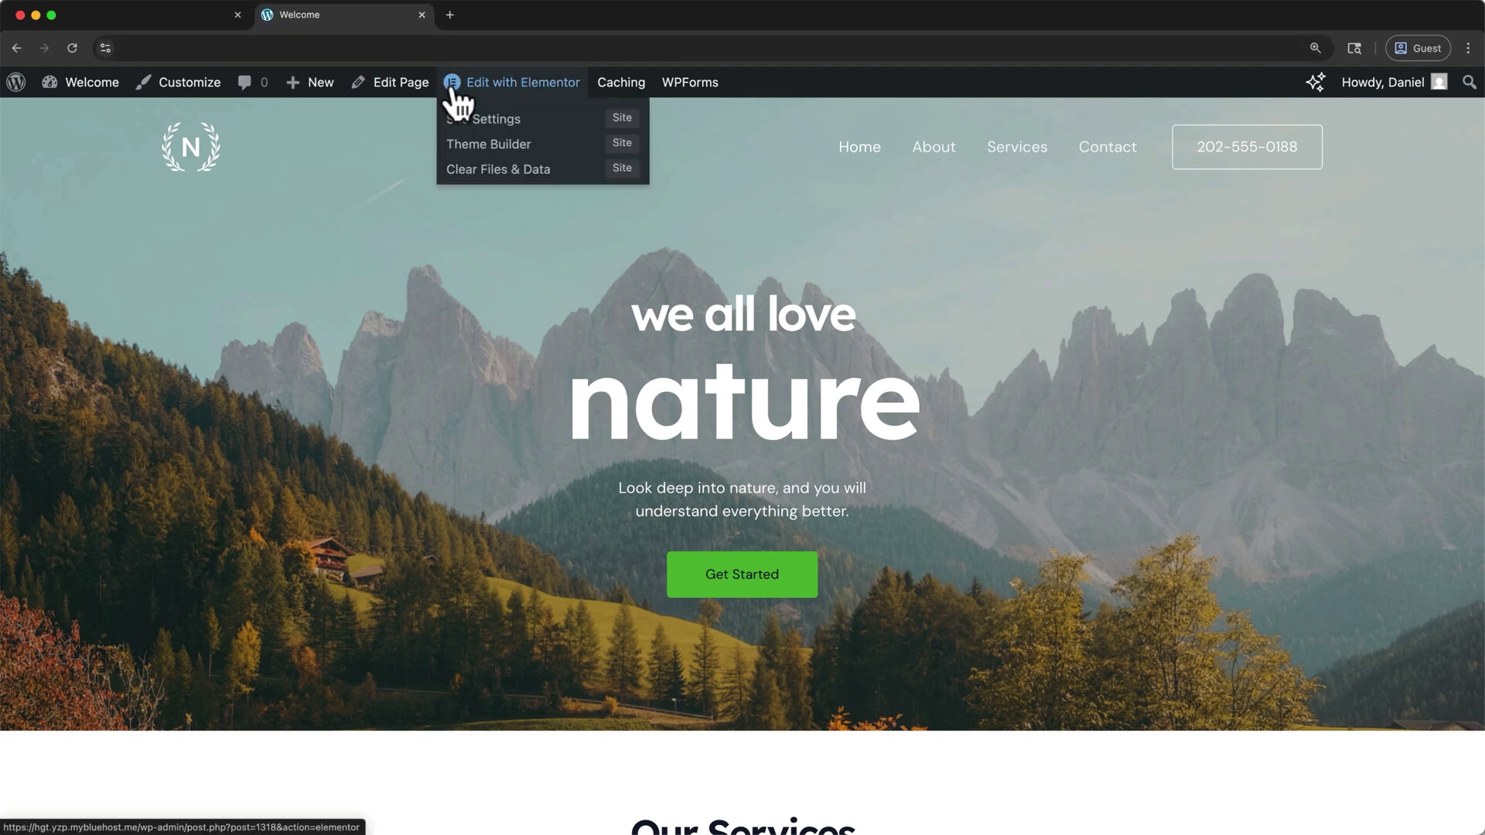
{"action": "left_click", "coordinate": [455, 89]}
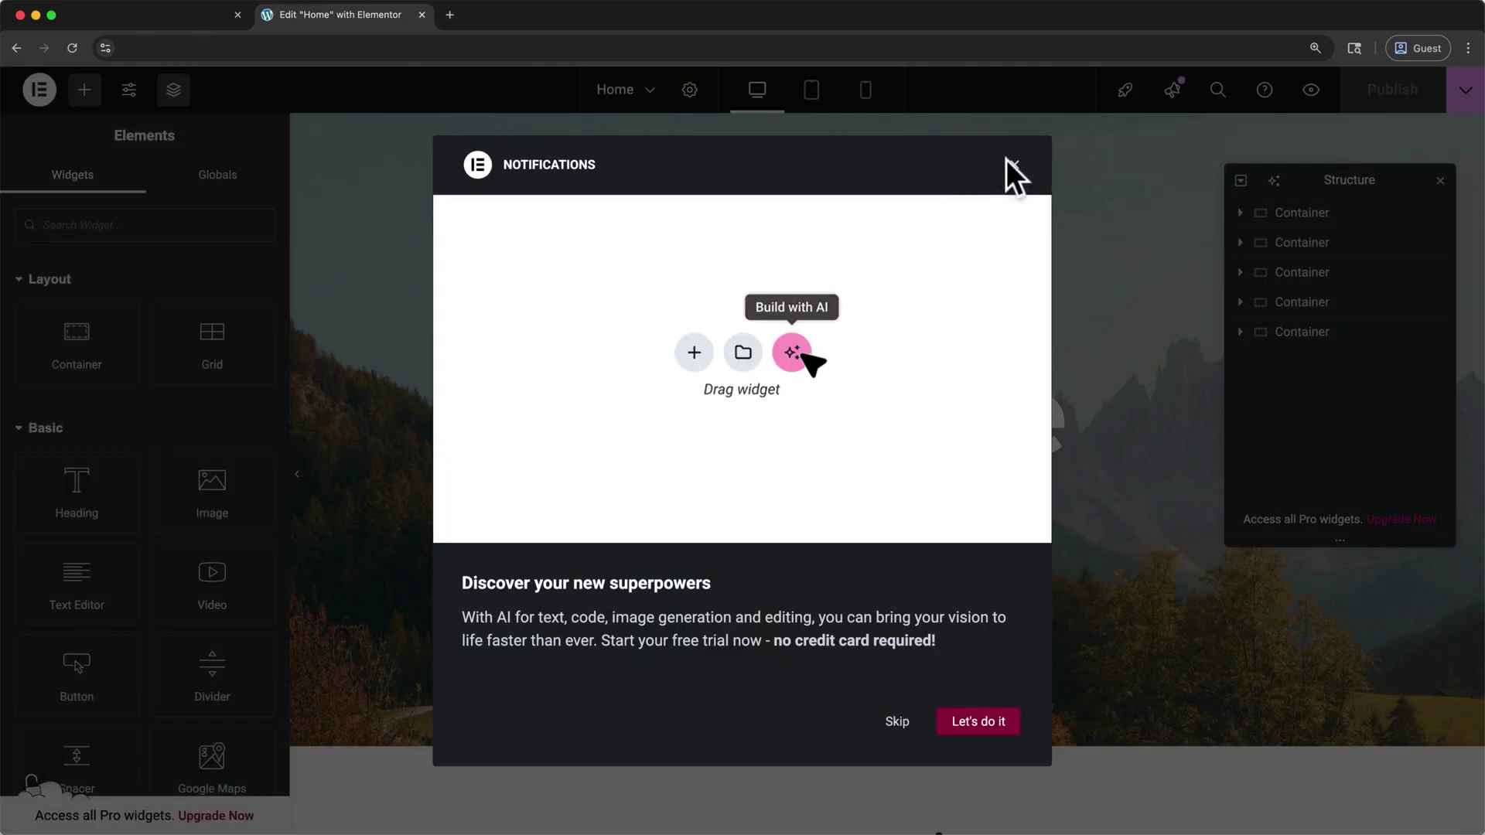
{"action": "left_click", "coordinate": [1011, 162]}
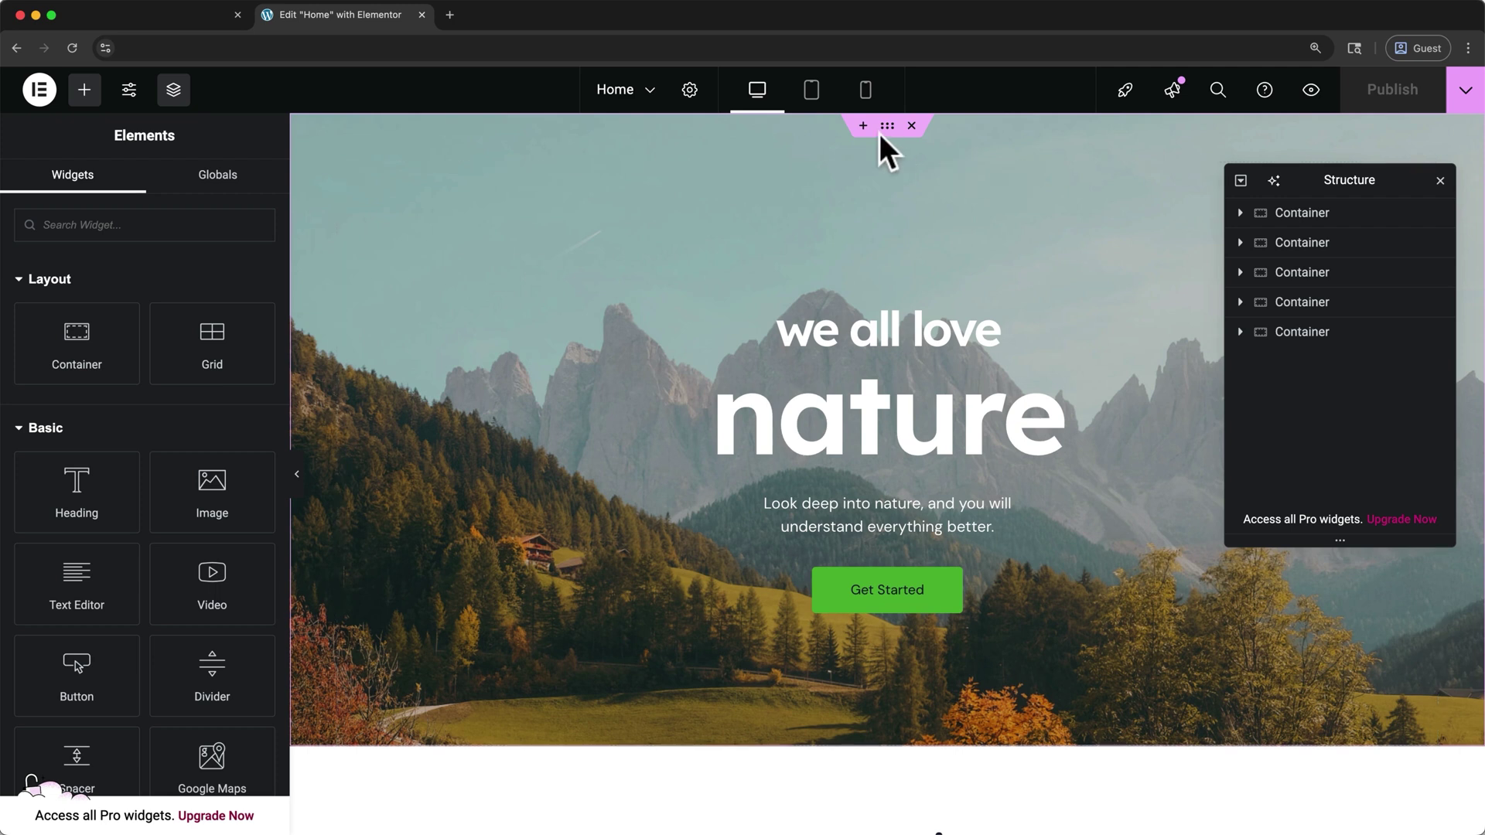
Select the hero and second containers, hide and reshow each one, then close the Navigator
{"action": "scroll", "coordinate": [924, 310], "scroll_direction": "down", "scroll_amount": 5}
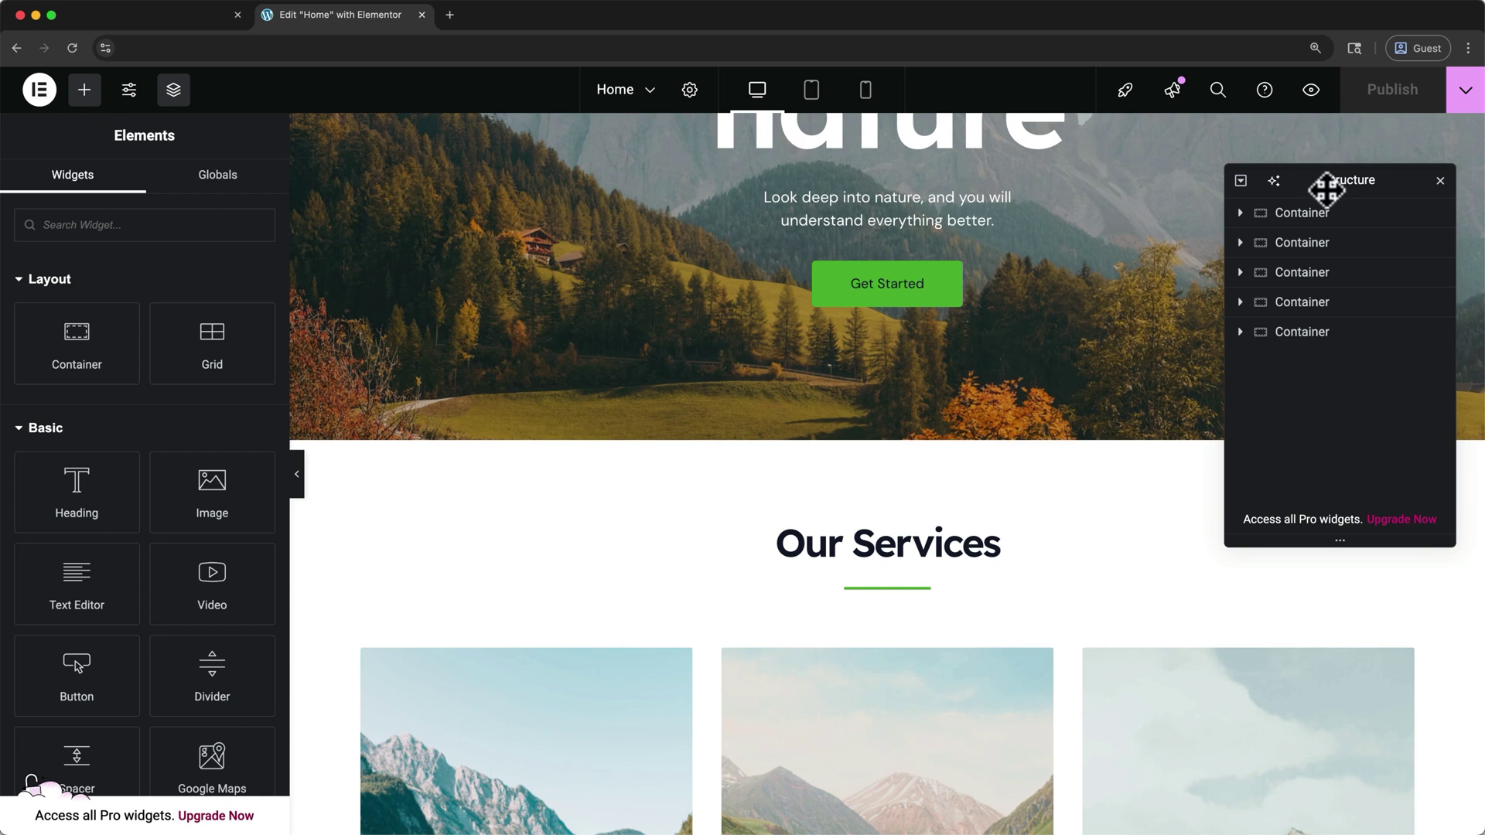
{"action": "left_click", "coordinate": [1313, 226]}
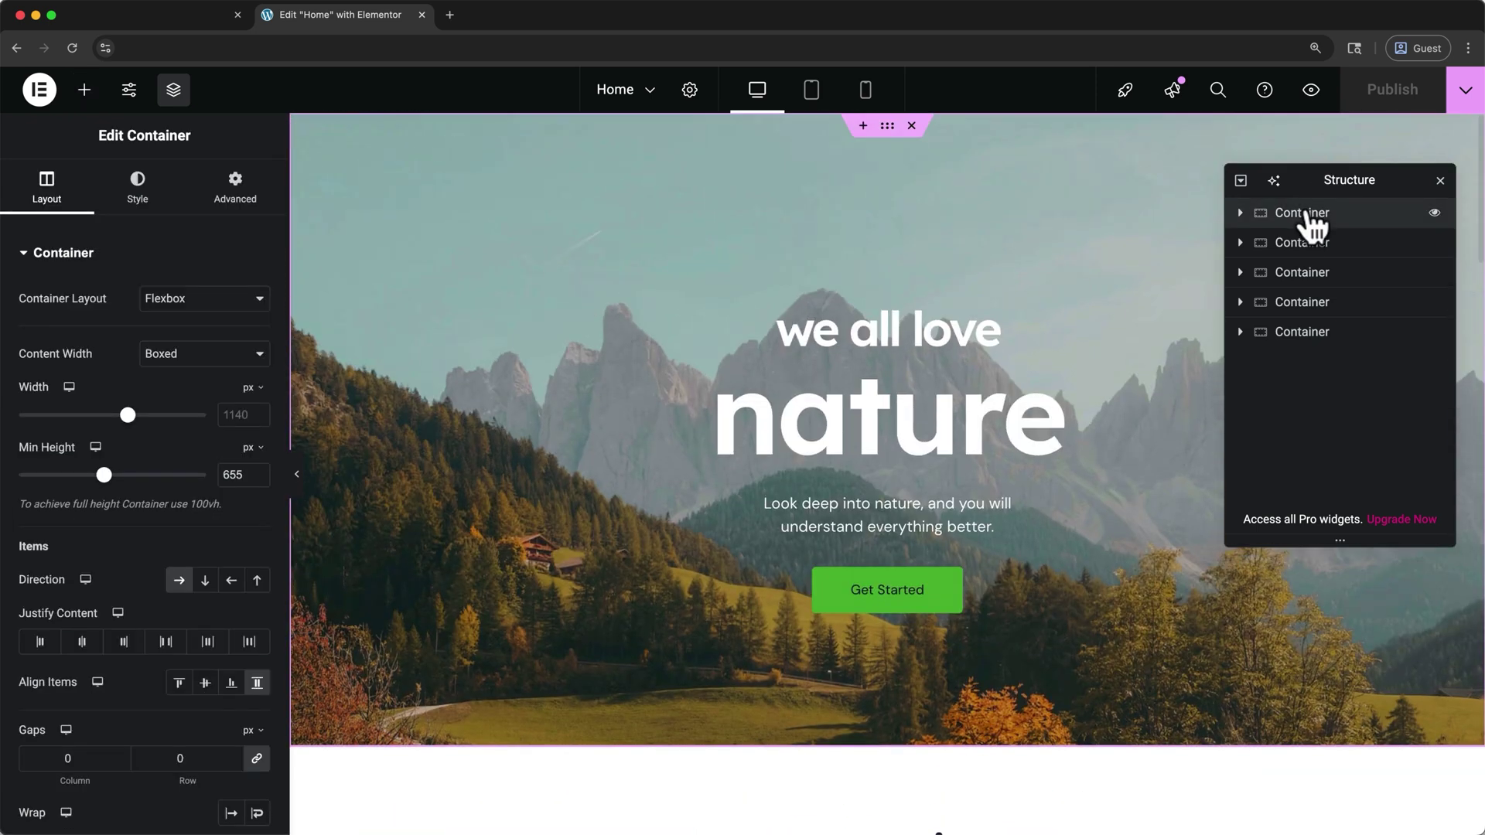
{"action": "left_click", "coordinate": [1309, 243]}
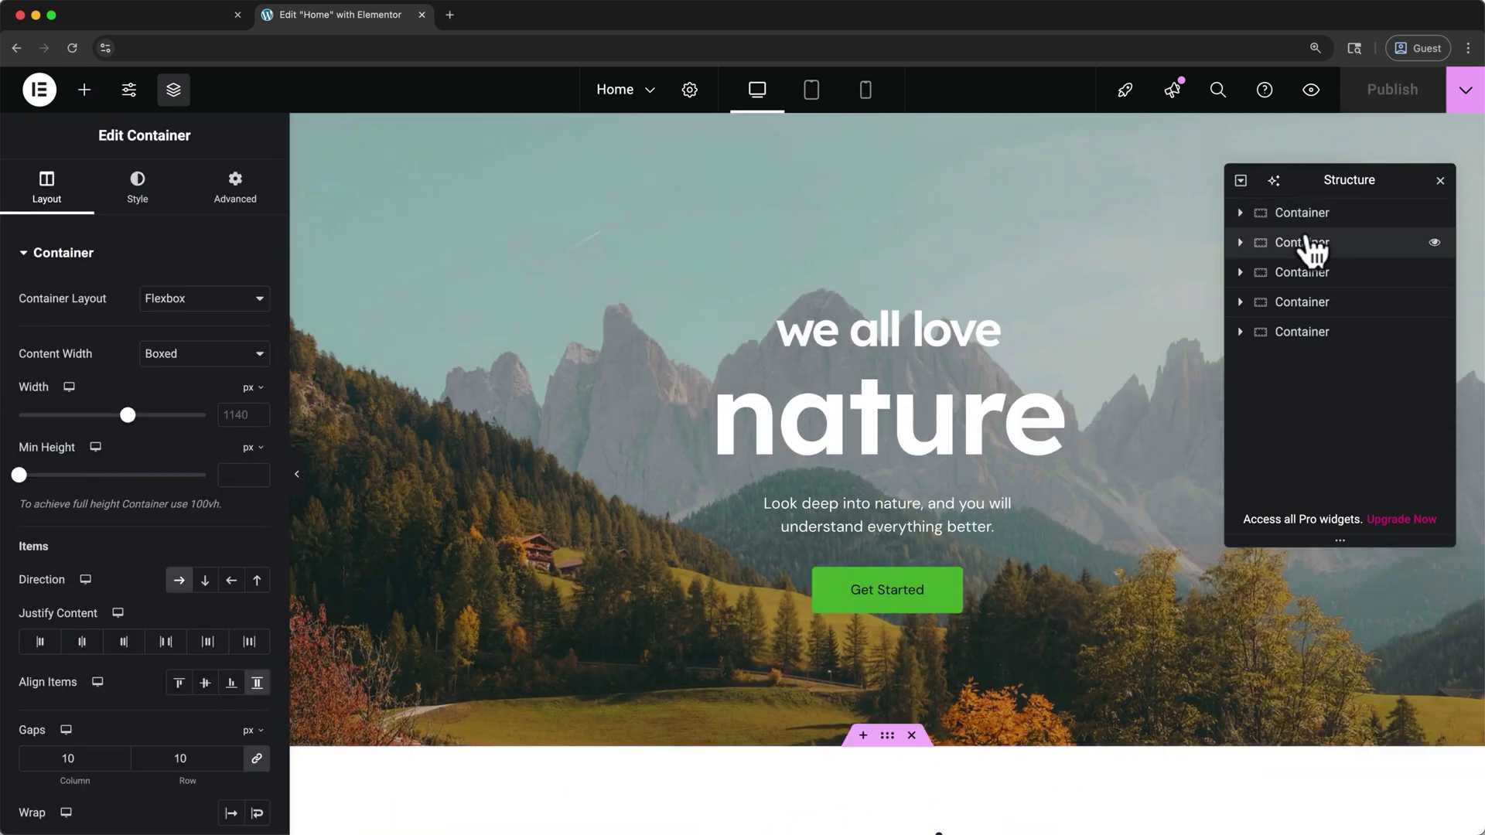
{"action": "left_click", "coordinate": [1433, 242]}
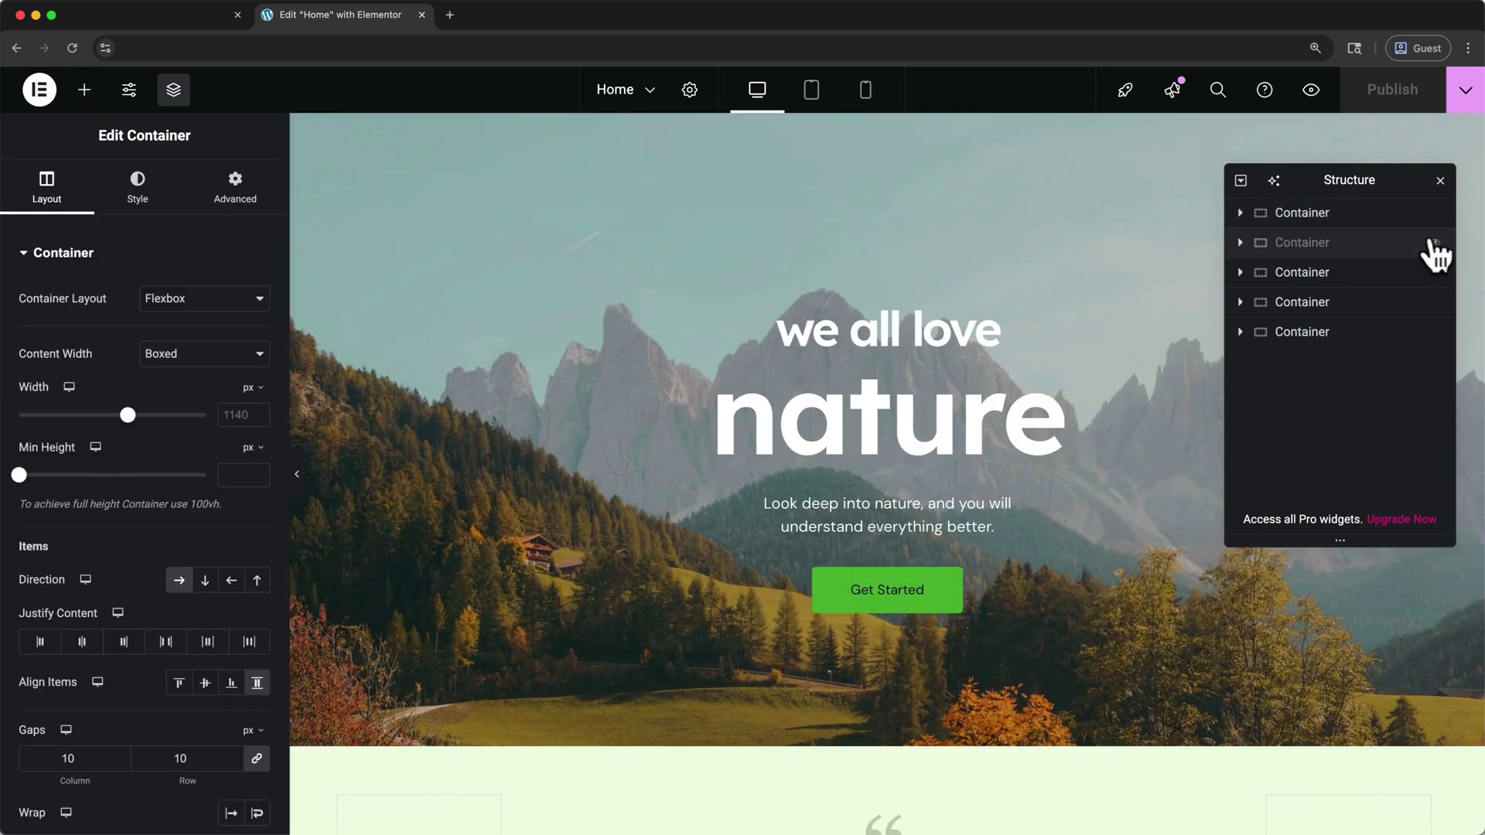
{"action": "left_click", "coordinate": [1432, 242]}
{"action": "left_click", "coordinate": [1433, 213]}
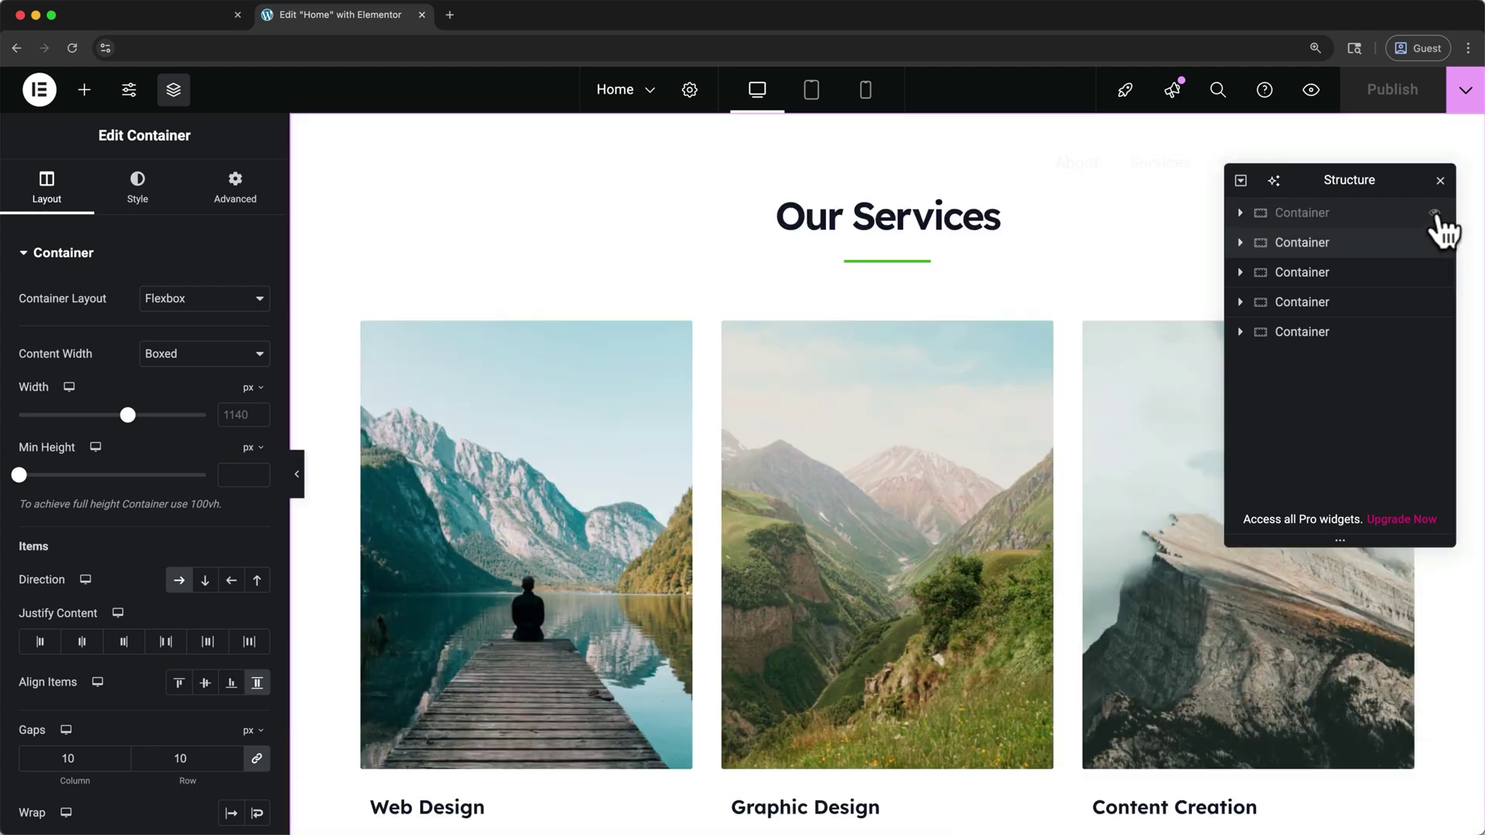
{"action": "left_click", "coordinate": [1434, 215]}
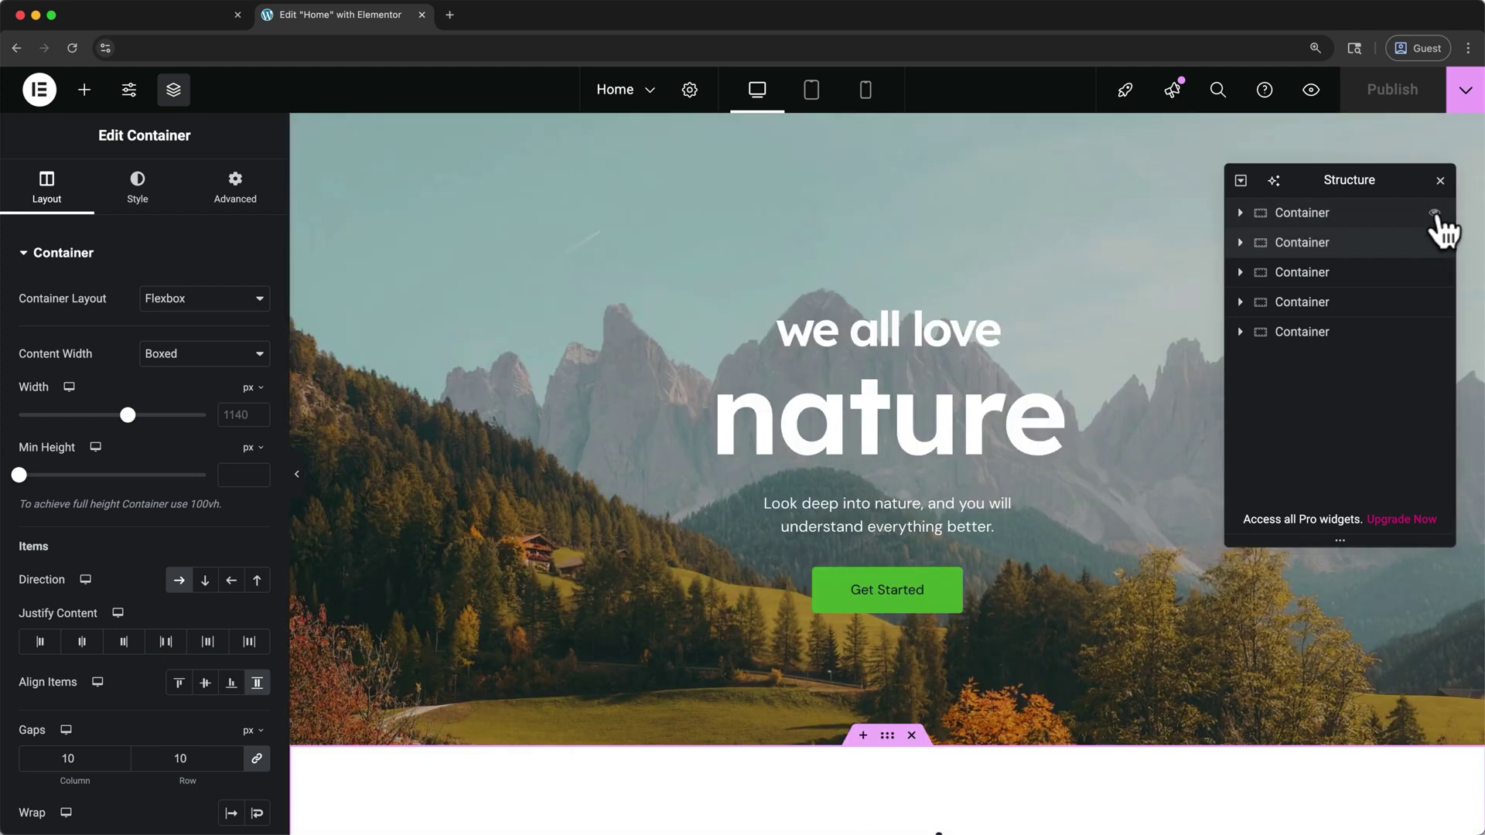
{"action": "key", "text": "super+i"}
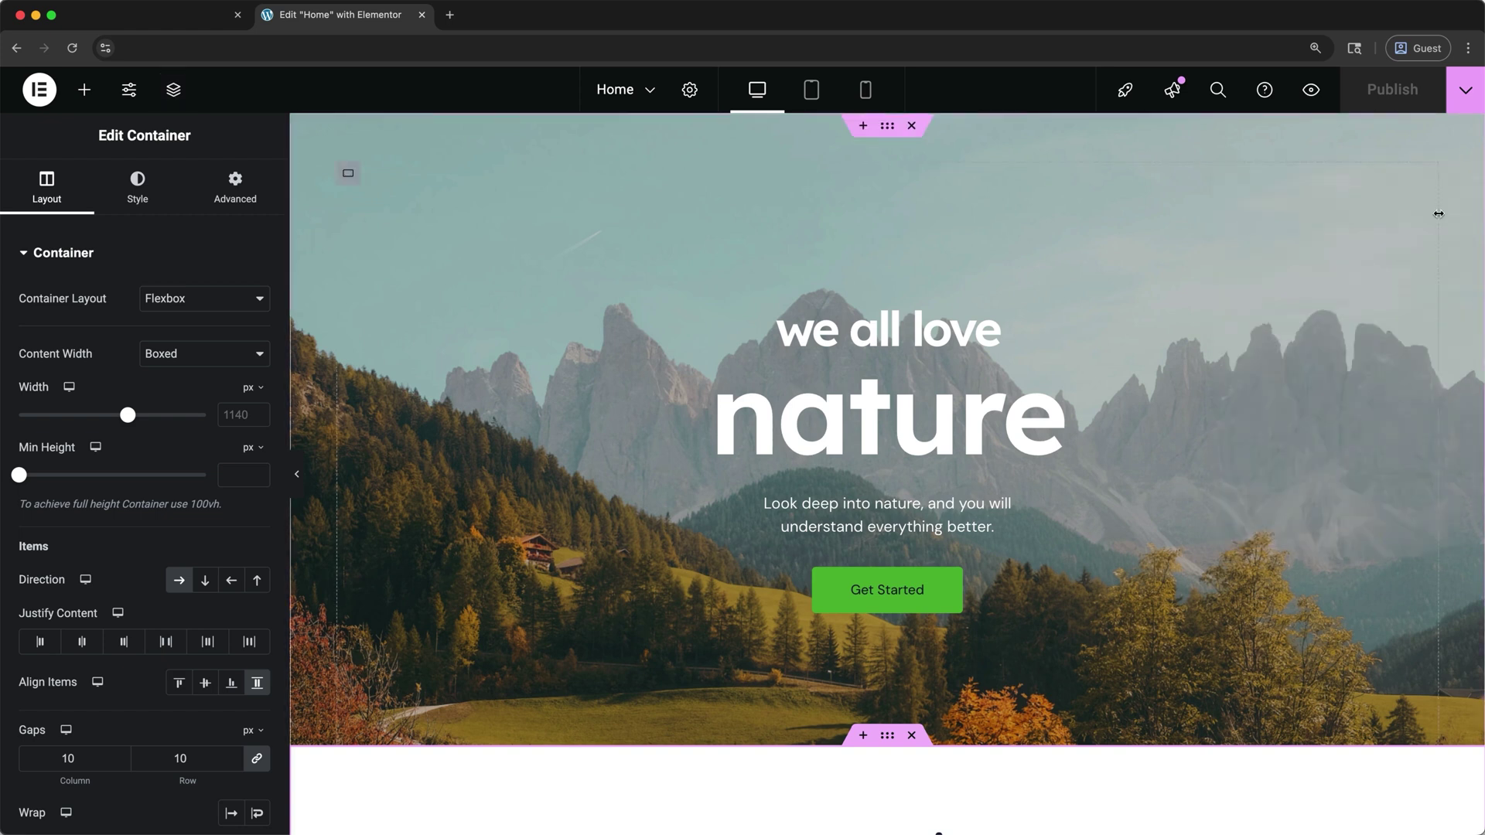
Add and remove an empty container above the testimonial, then delete the testimonial section
{"action": "scroll", "coordinate": [1438, 213], "scroll_direction": "down", "scroll_amount": 10}
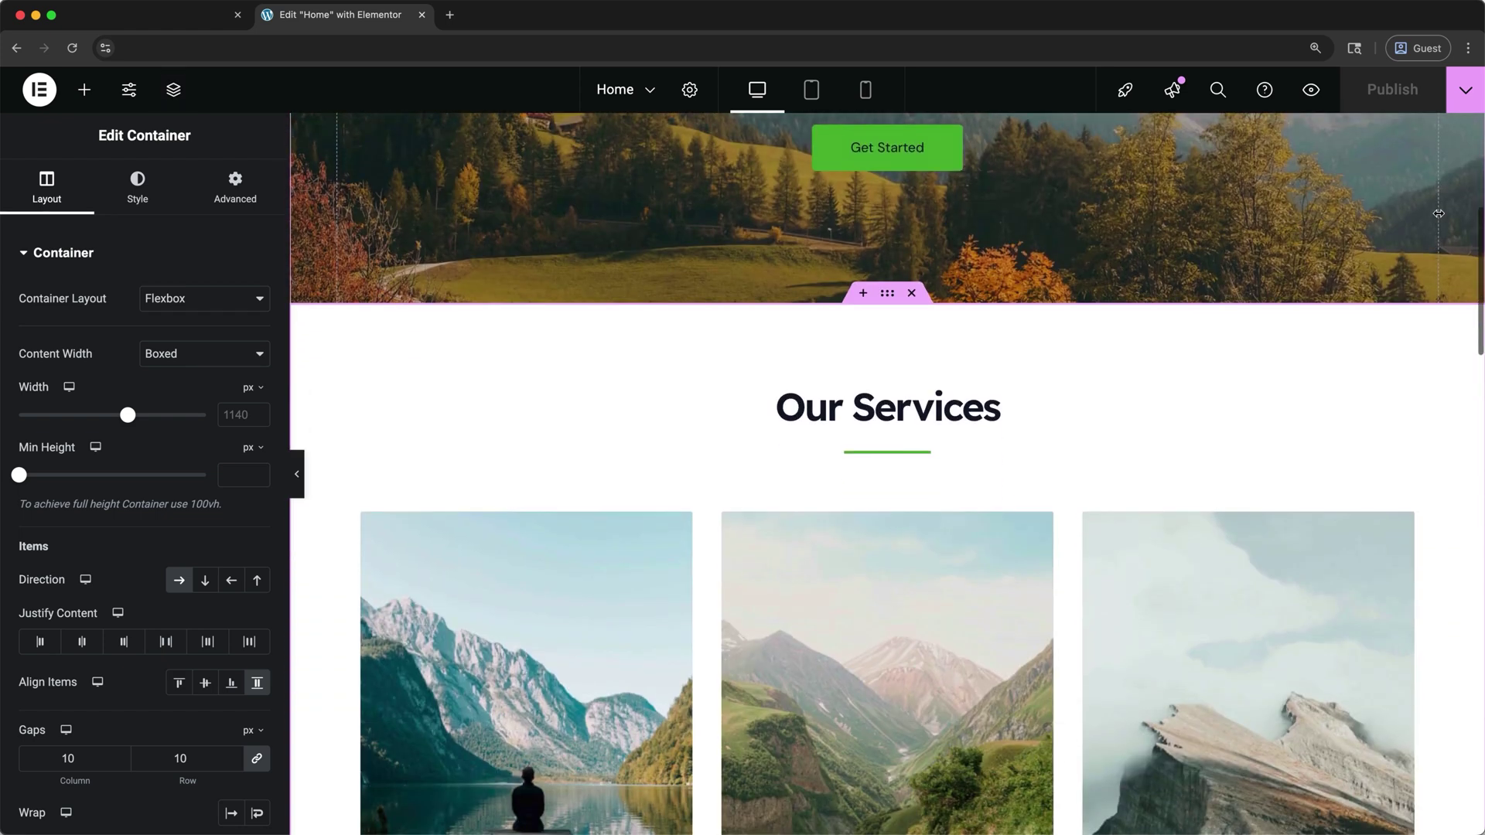
{"action": "scroll", "coordinate": [1439, 213], "scroll_direction": "down", "scroll_amount": 4}
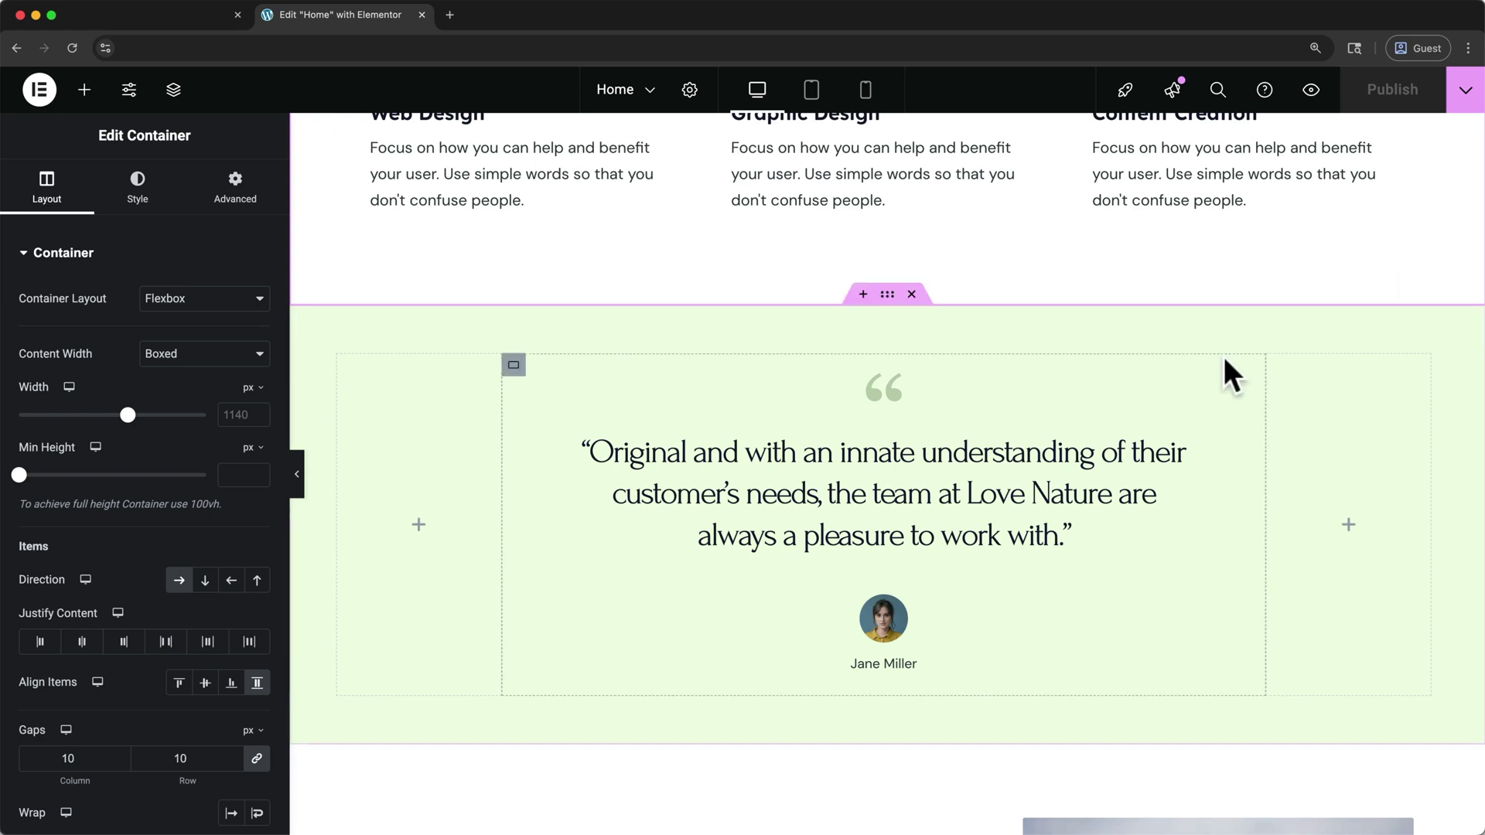
{"action": "left_click", "coordinate": [862, 294]}
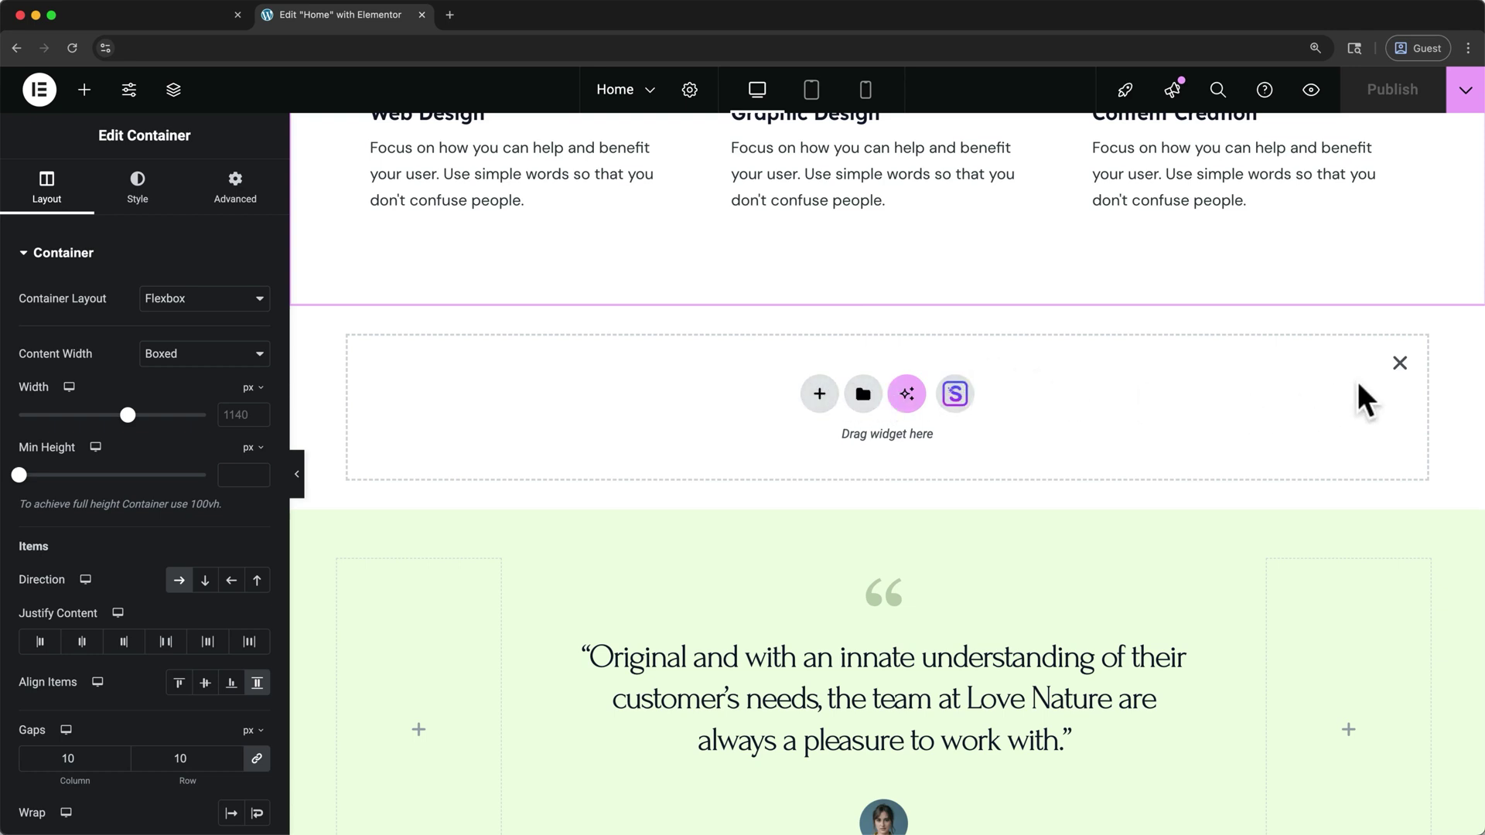
{"action": "left_click", "coordinate": [1400, 362]}
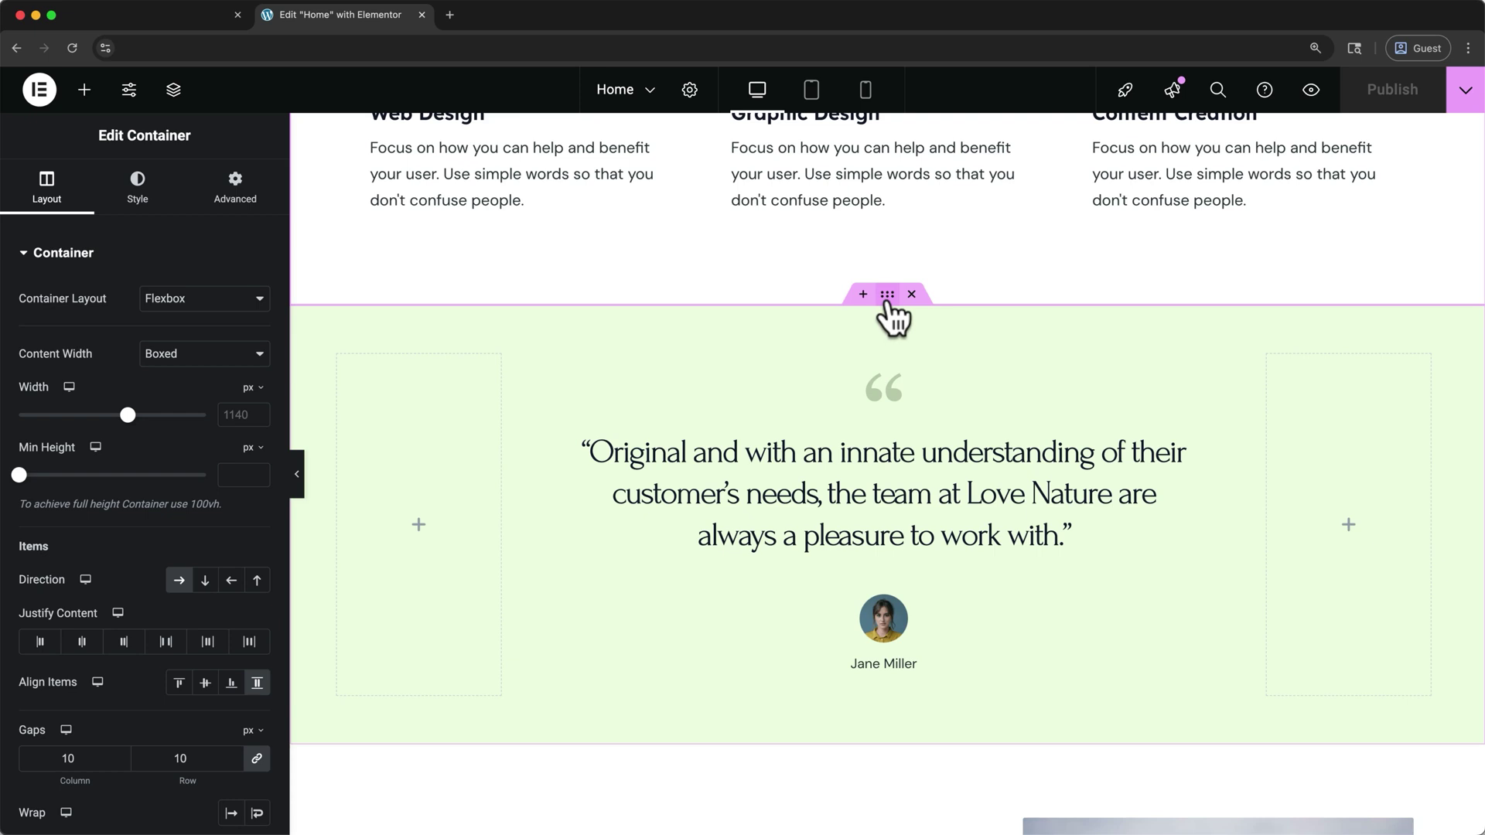
{"action": "left_click_drag", "start_coordinate": [887, 304], "coordinate": [874, 541]}
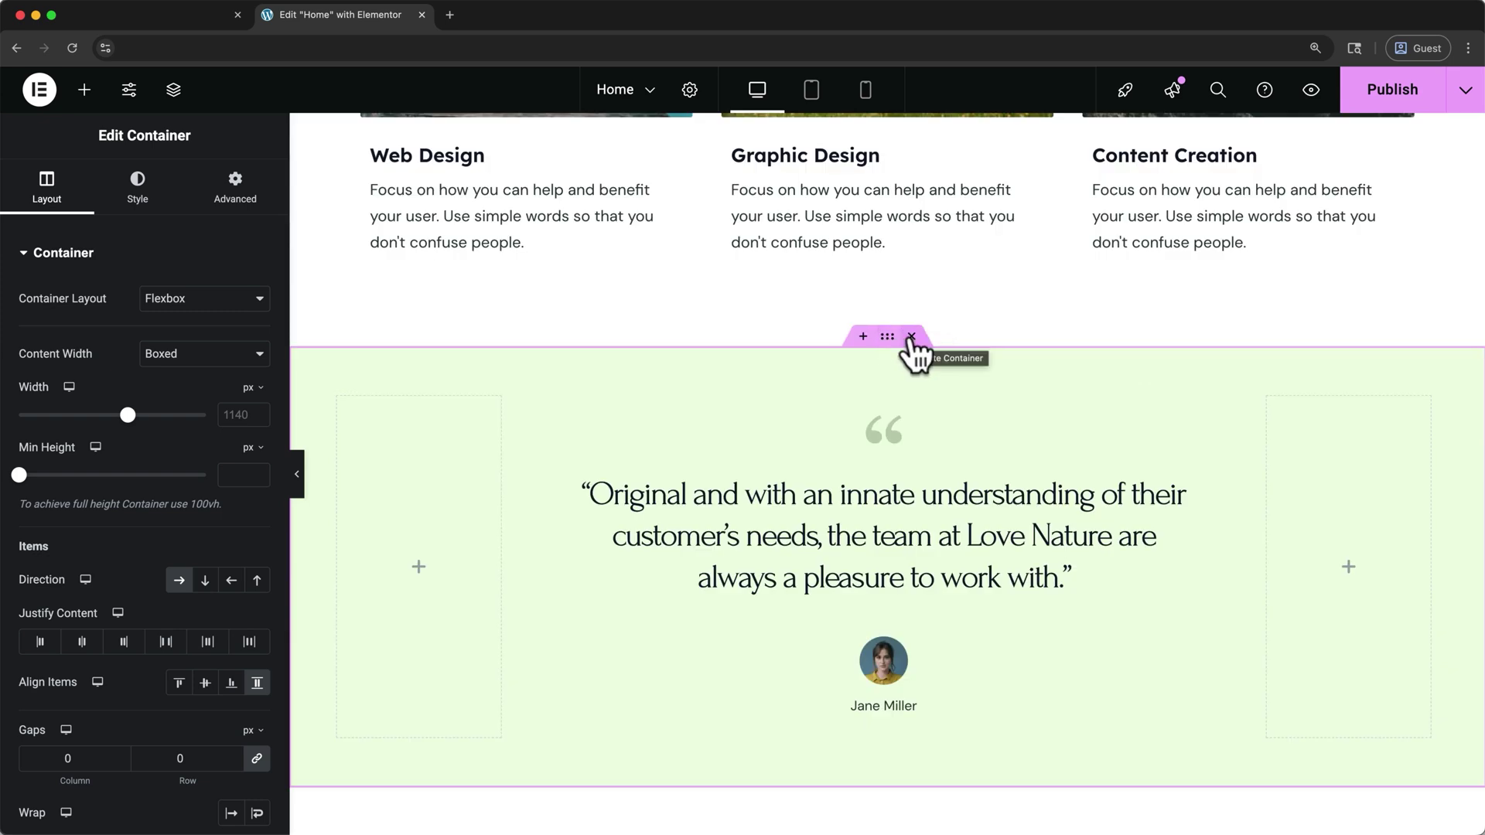
{"action": "left_click", "coordinate": [911, 337]}
Scroll back to the hero and reopen the Navigator with Cmd+I, now listing four containers
{"action": "scroll", "coordinate": [910, 340], "scroll_direction": "up", "scroll_amount": 10}
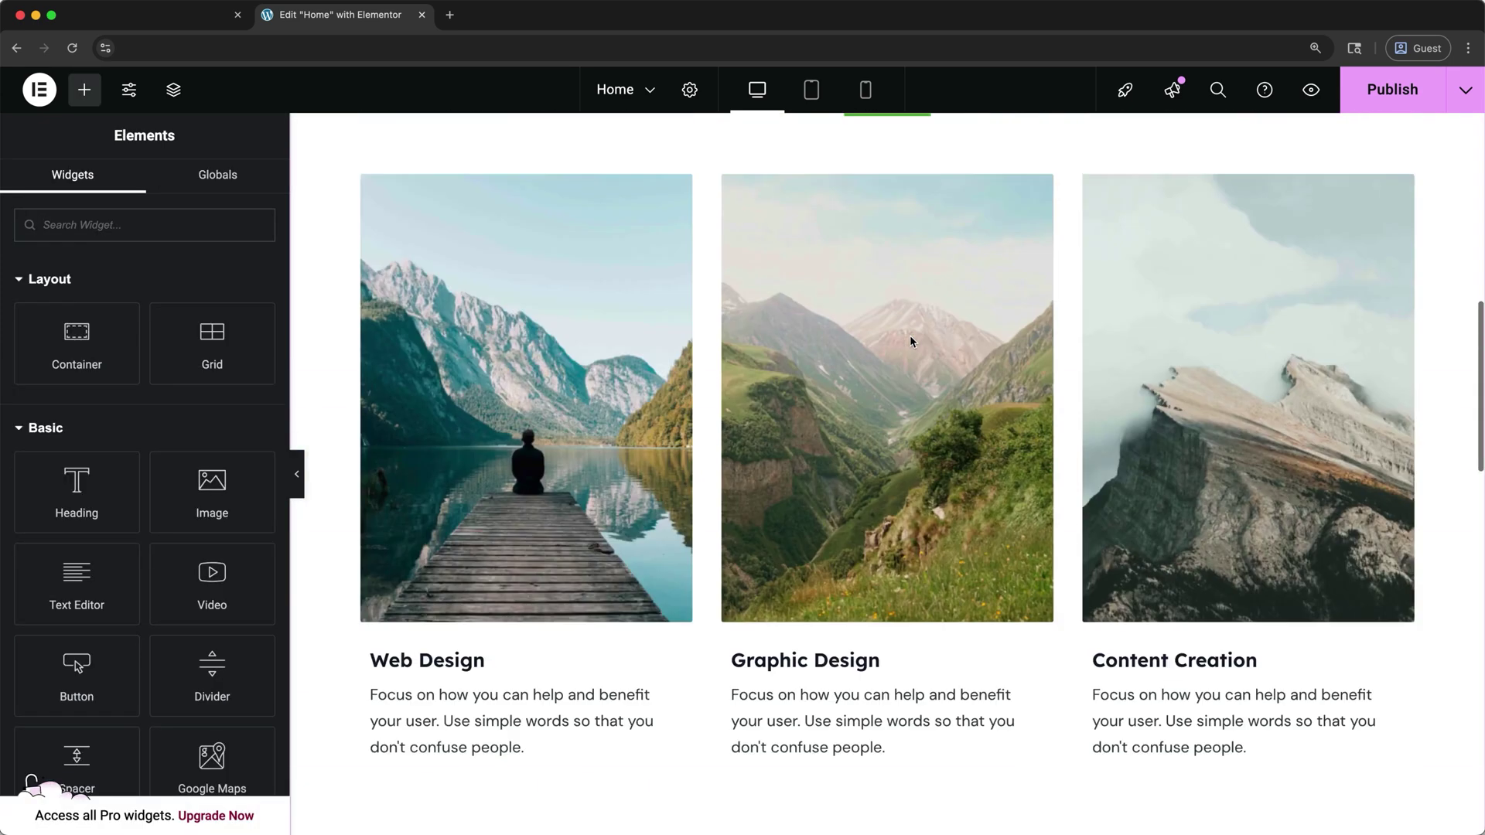
{"action": "scroll", "coordinate": [913, 340], "scroll_direction": "up", "scroll_amount": 5}
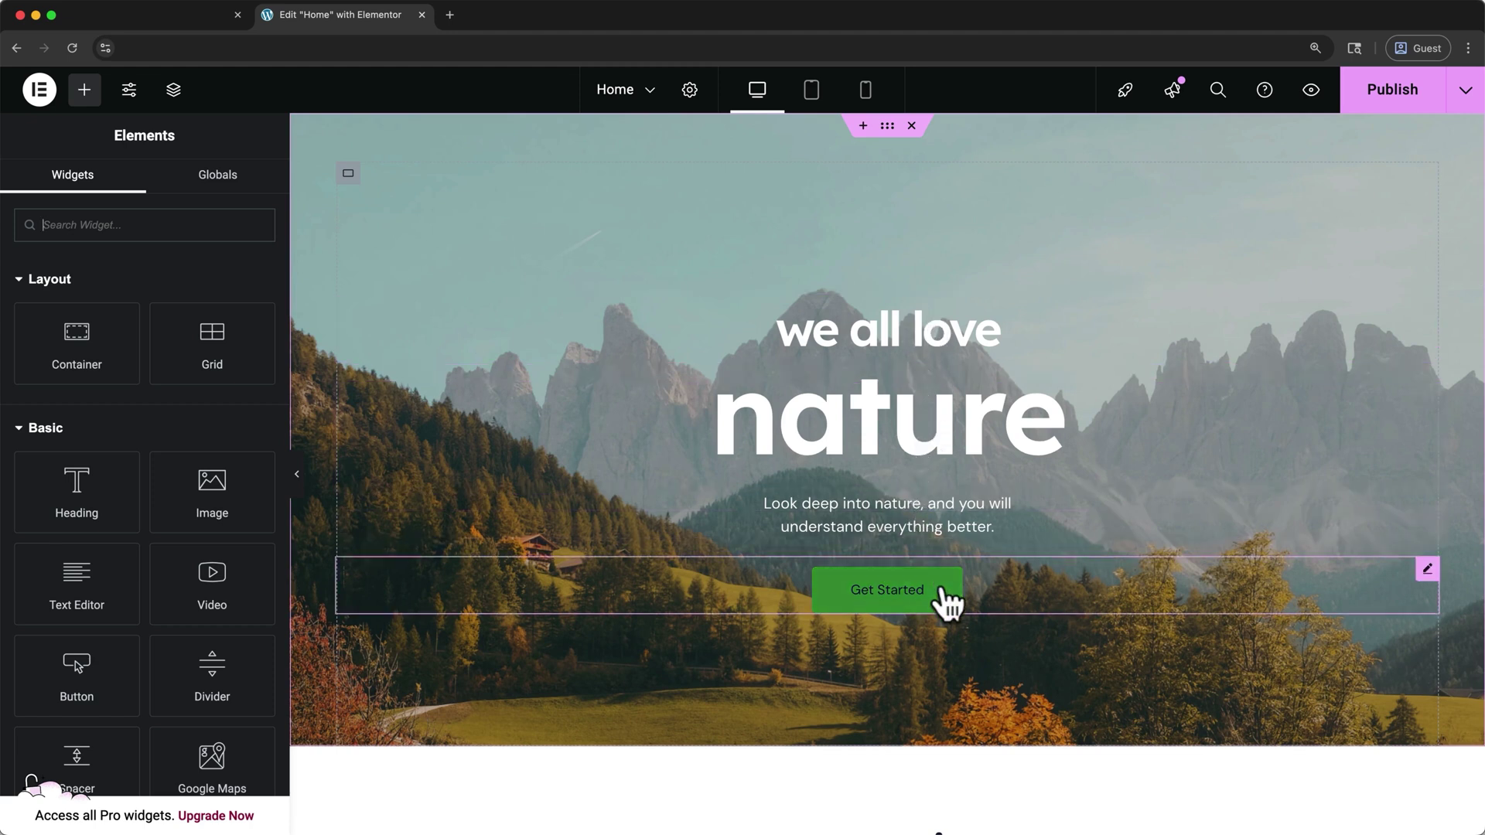
{"action": "key", "text": "super+i"}
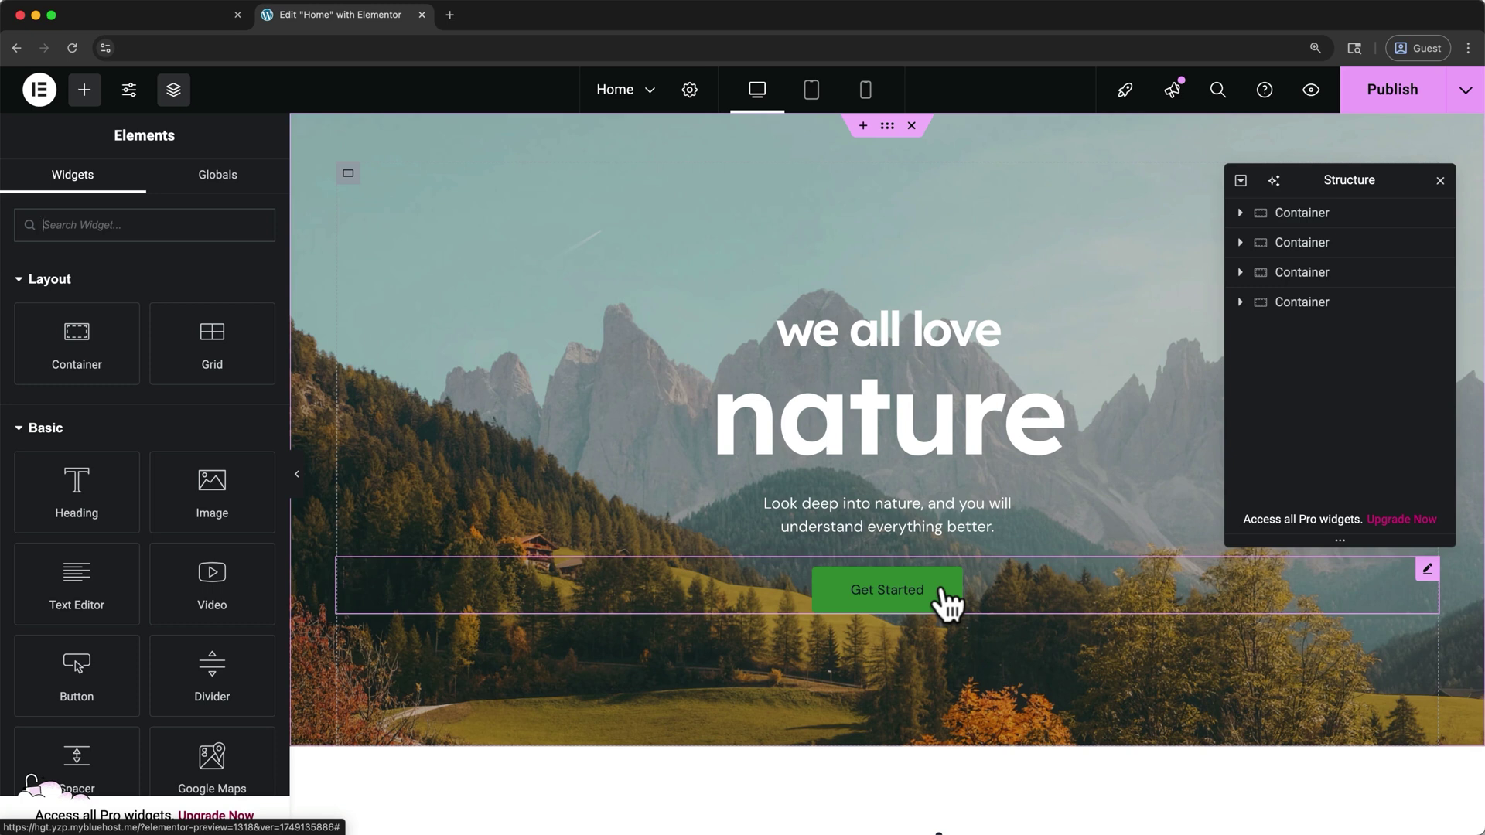
Retitle the hero headings from 'we all love' and 'nature' to 'travel with' and 'me'
{"action": "left_click", "coordinate": [1240, 213]}
{"action": "left_click", "coordinate": [1249, 241]}
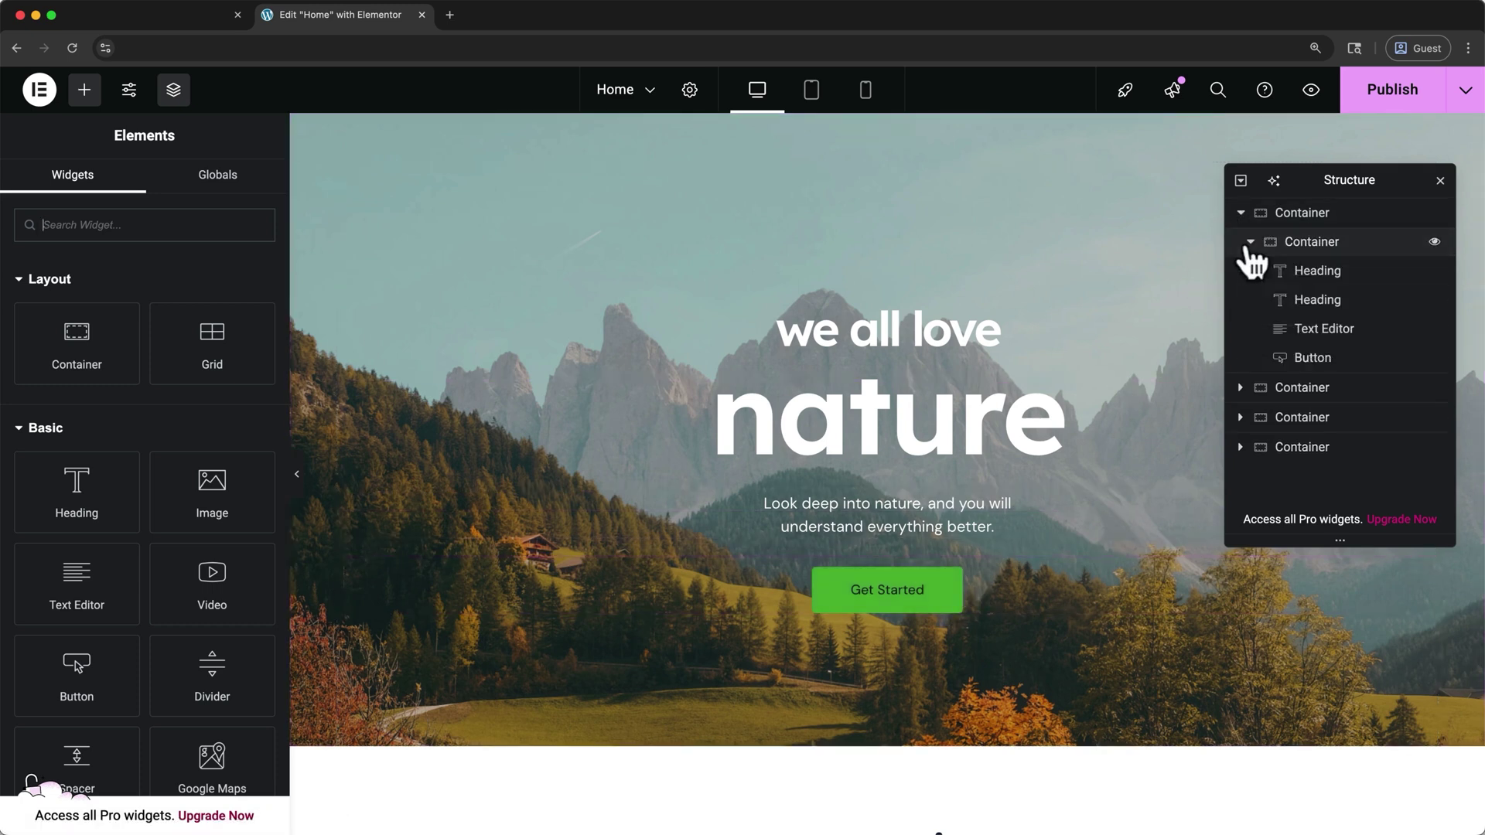
{"action": "left_click", "coordinate": [1310, 277]}
{"action": "left_click", "coordinate": [1312, 301]}
{"action": "left_click", "coordinate": [1319, 328]}
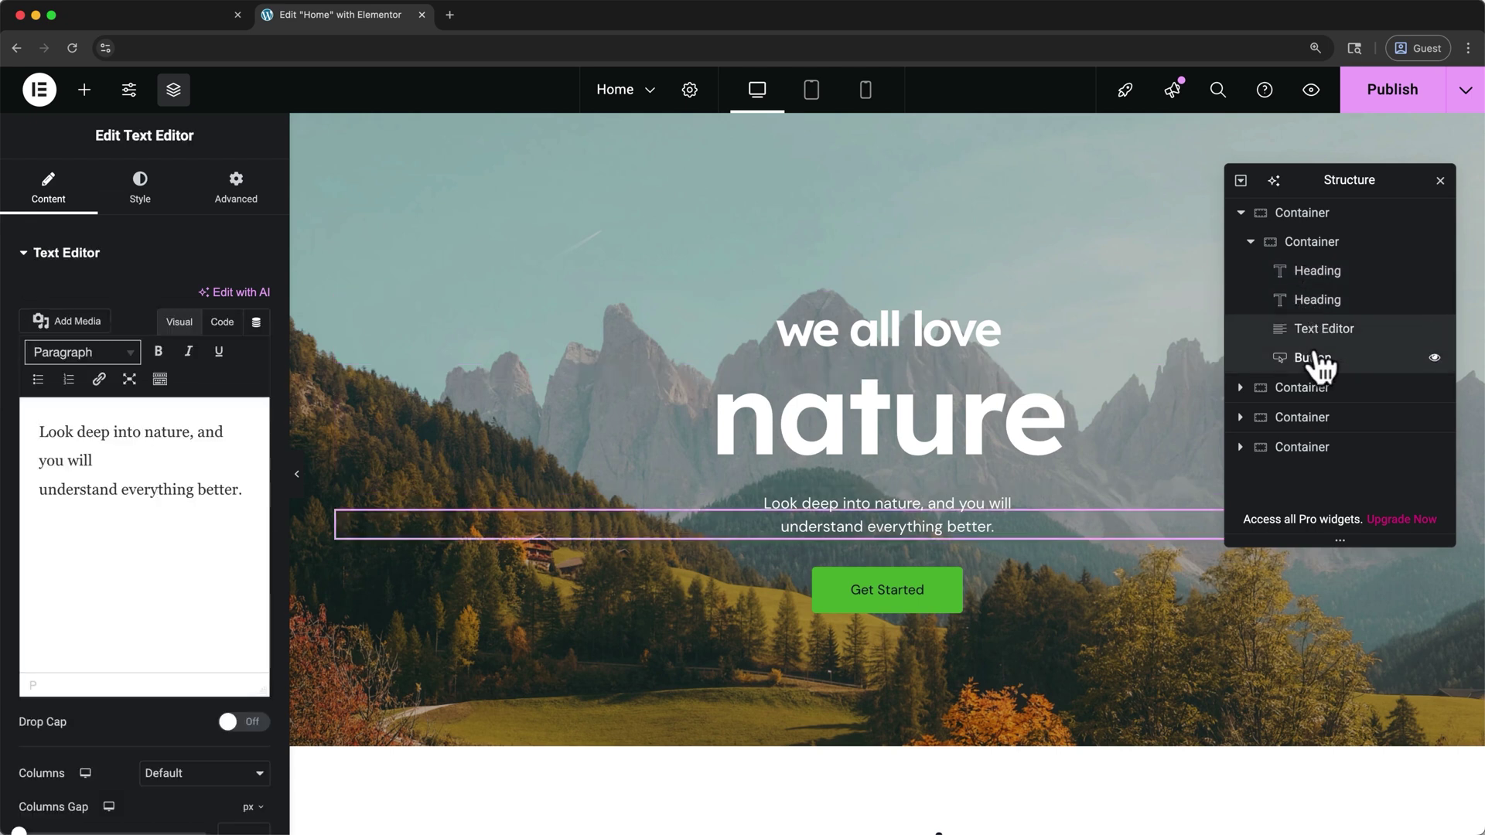
{"action": "left_click", "coordinate": [1314, 360]}
{"action": "left_click", "coordinate": [981, 328]}
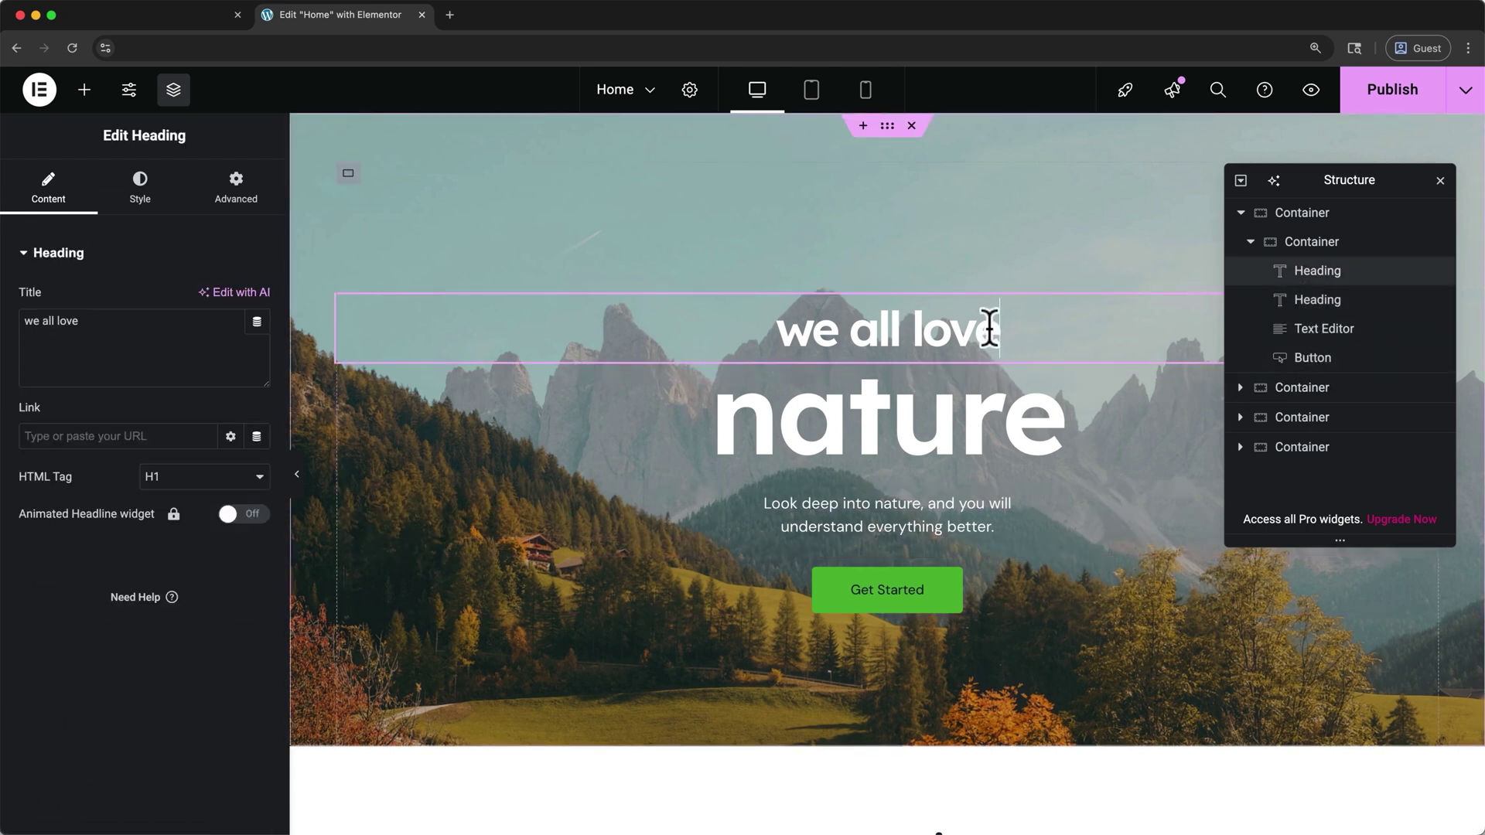
{"action": "left_click_drag", "start_coordinate": [990, 328], "coordinate": [787, 333]}
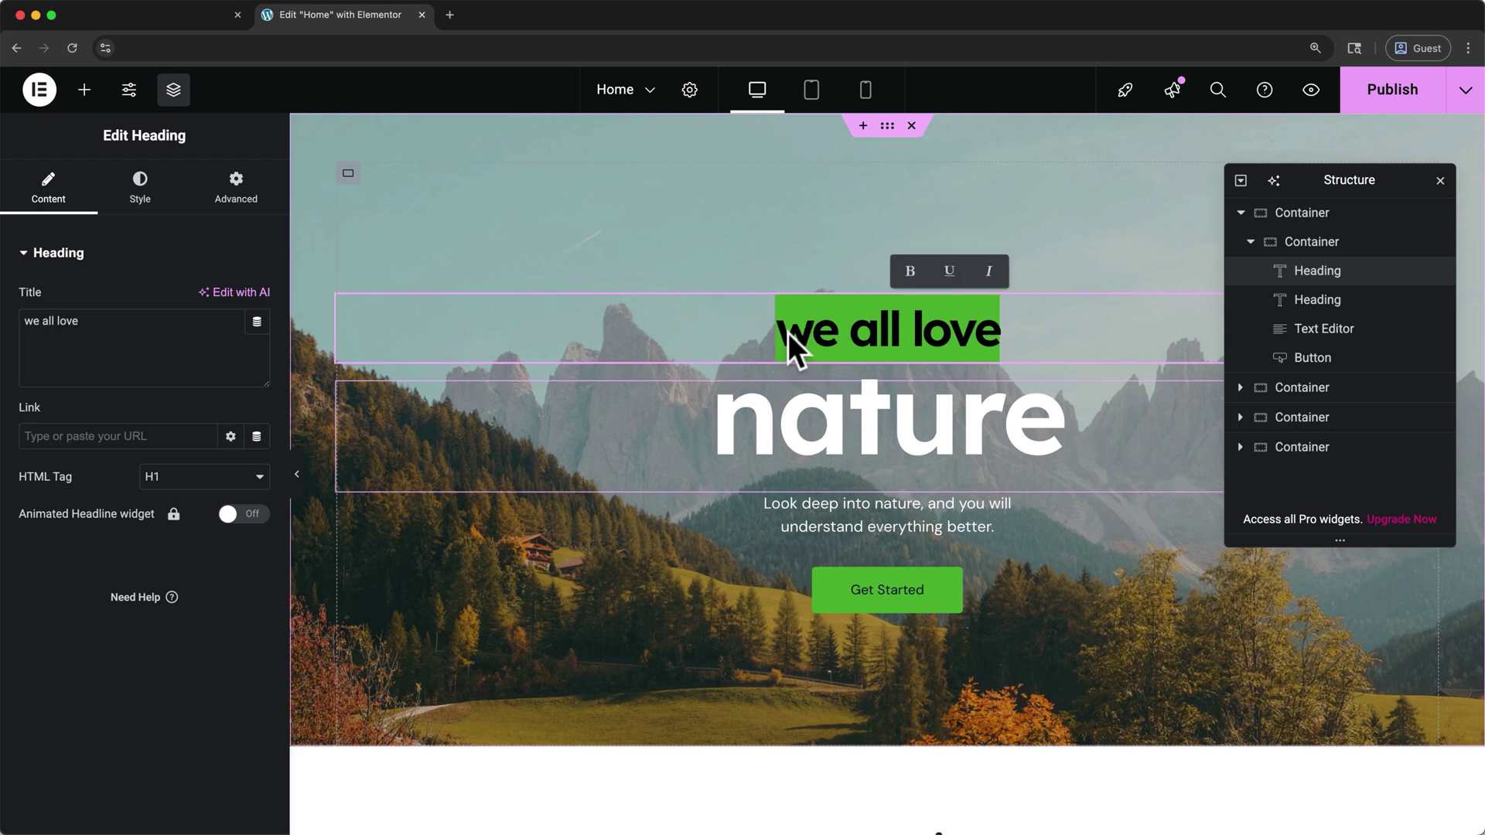
{"action": "type", "text": "travel with"}
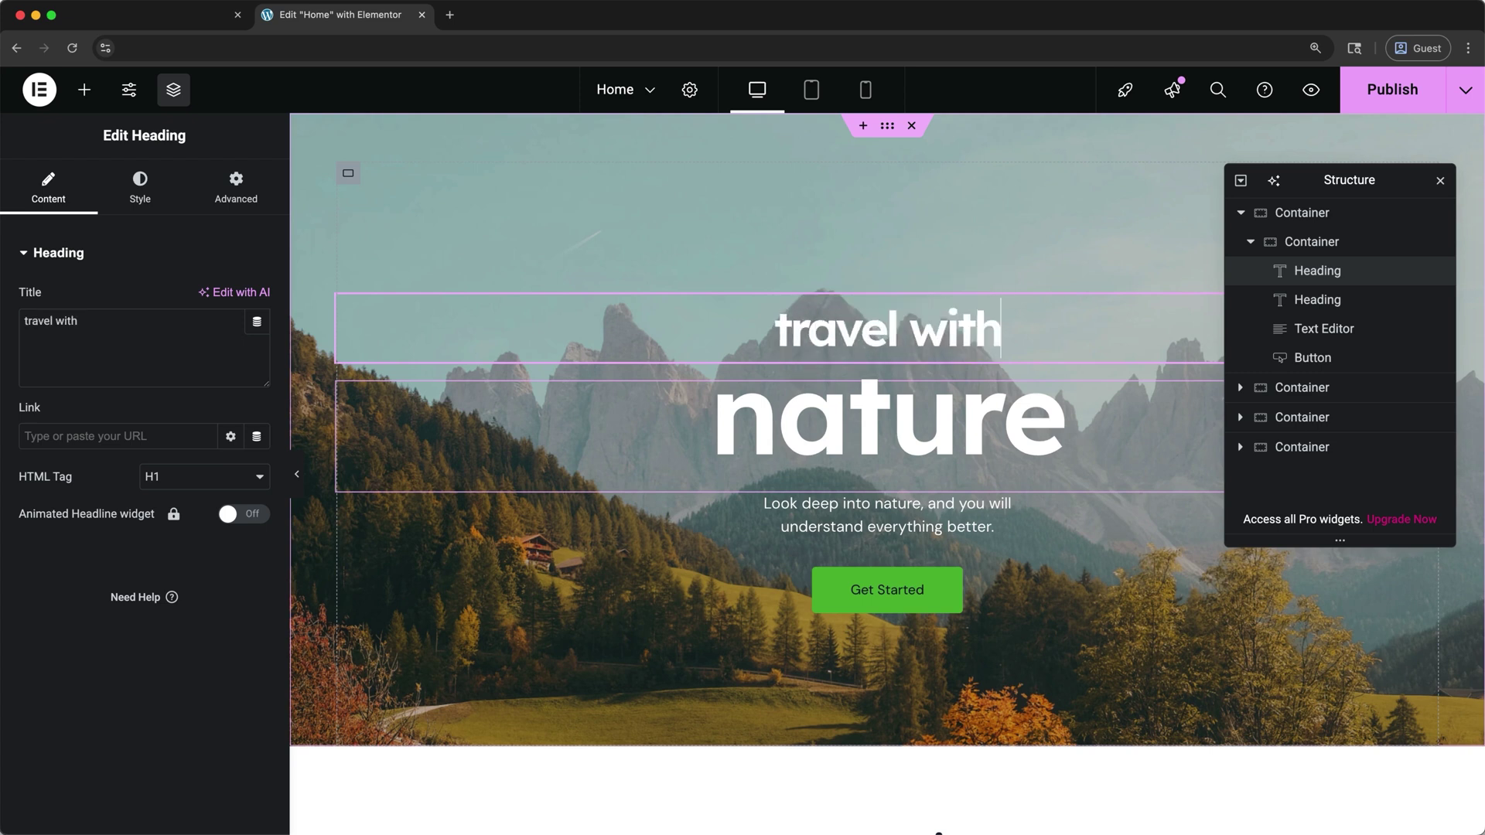
{"action": "left_click", "coordinate": [804, 429]}
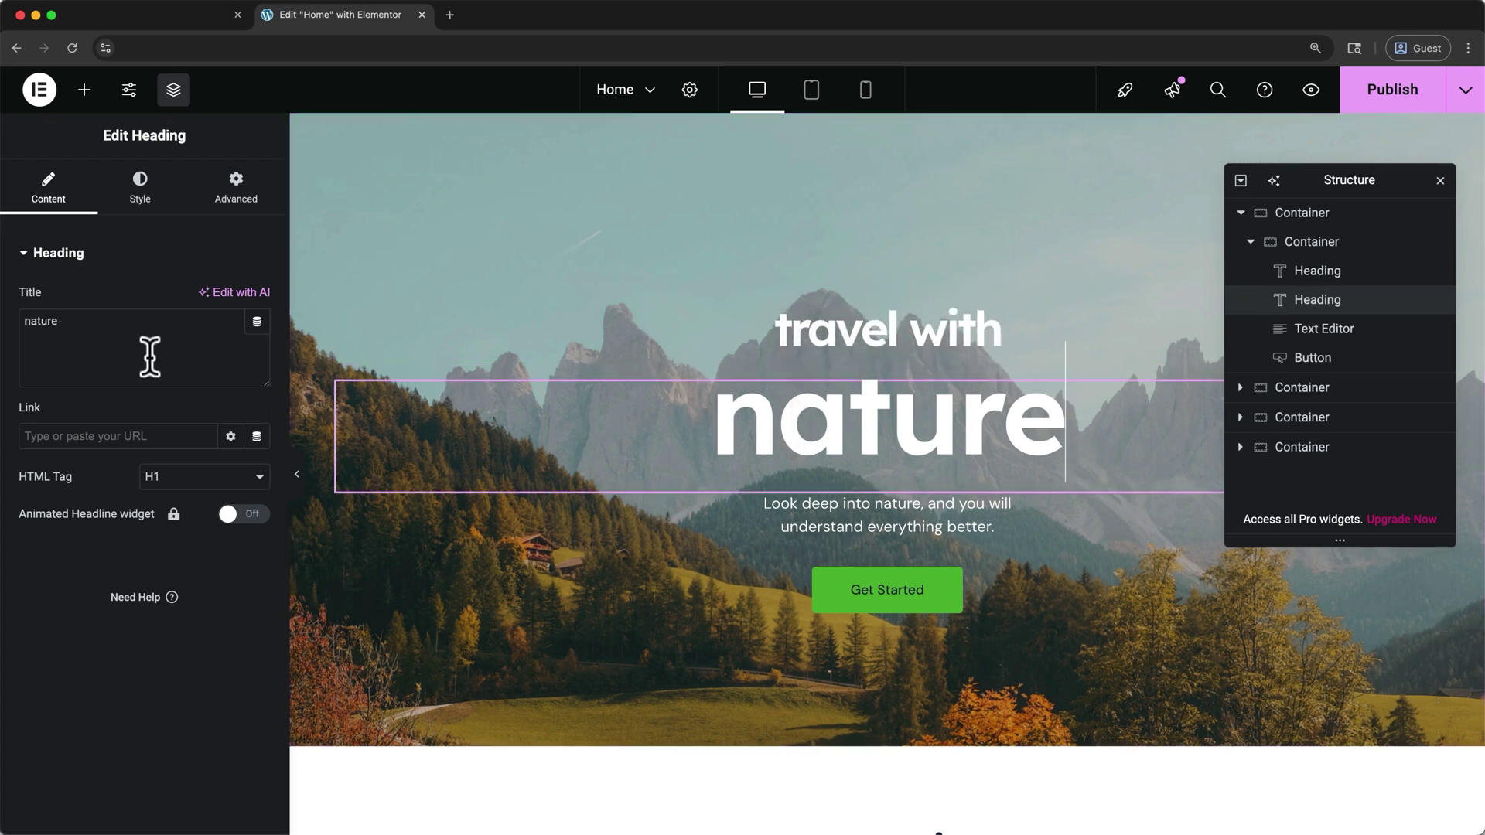
{"action": "left_click_drag", "start_coordinate": [59, 321], "coordinate": [23, 321]}
{"action": "type", "text": "me"}
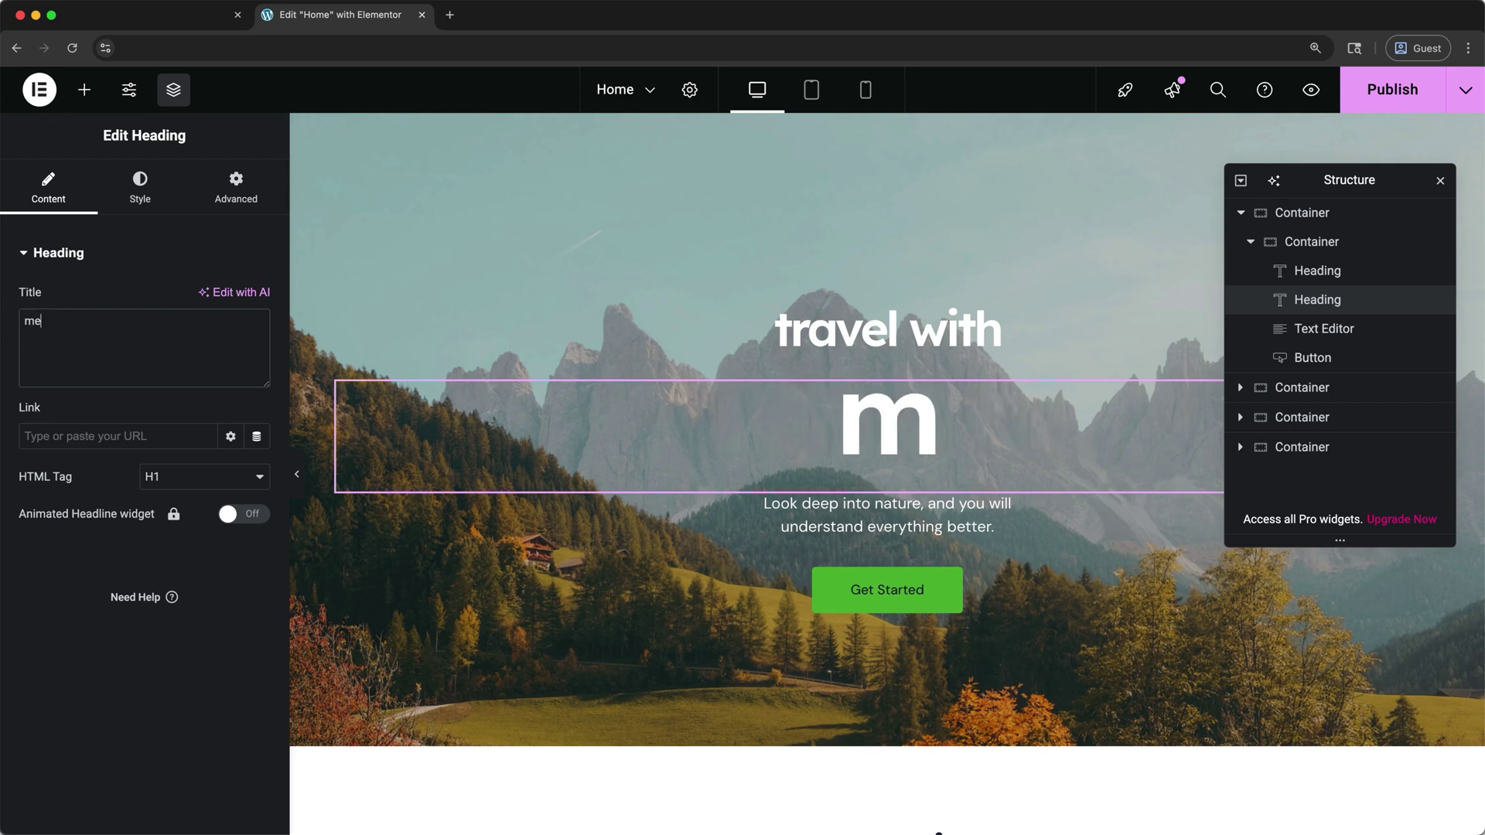
Set the 'me' heading's typography size to 122 px, keeping the default font family
{"action": "left_click", "coordinate": [124, 201]}
{"action": "left_click", "coordinate": [257, 354]}
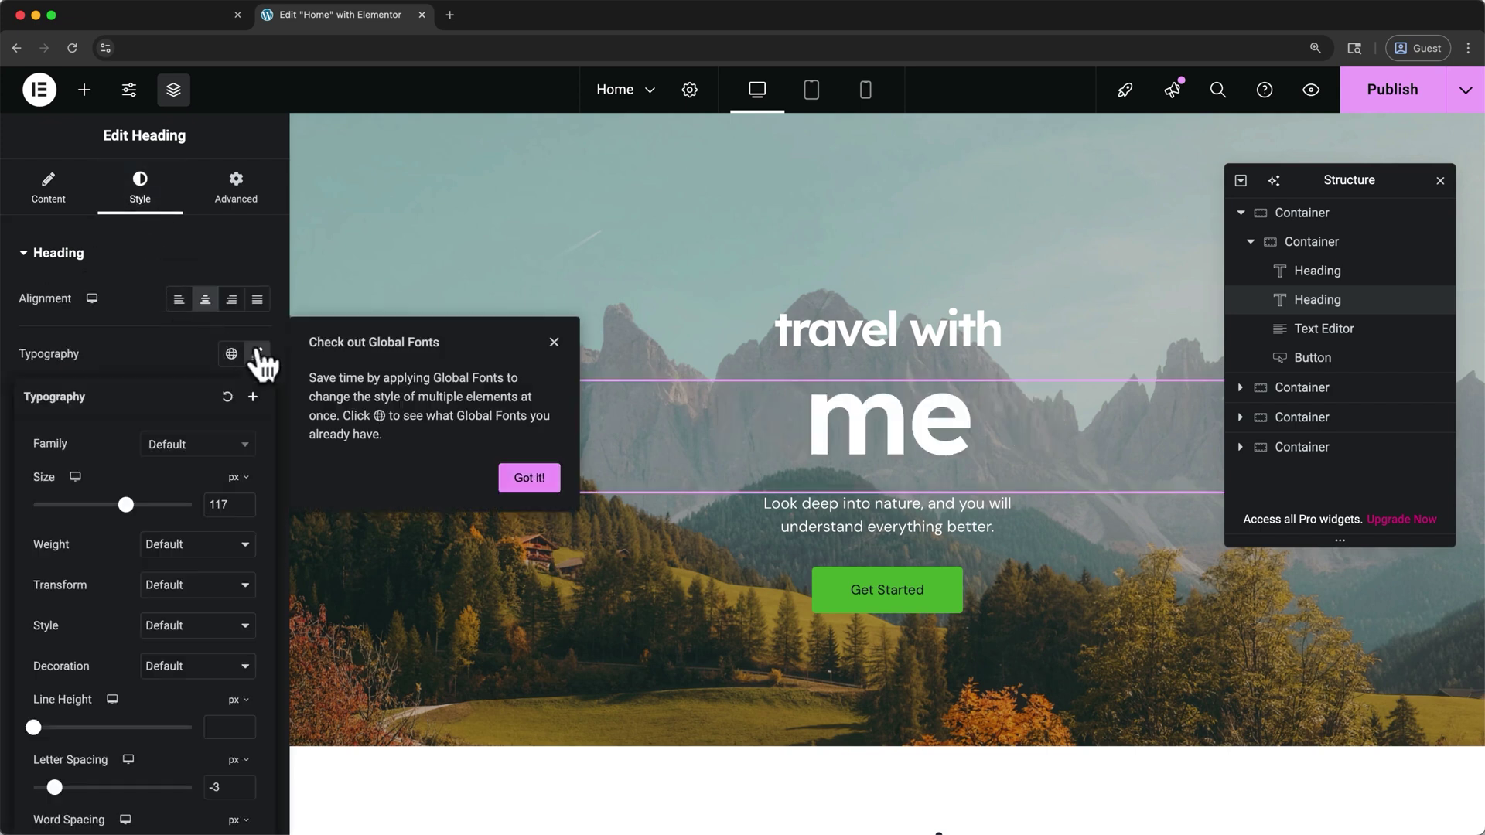
{"action": "left_click", "coordinate": [529, 478]}
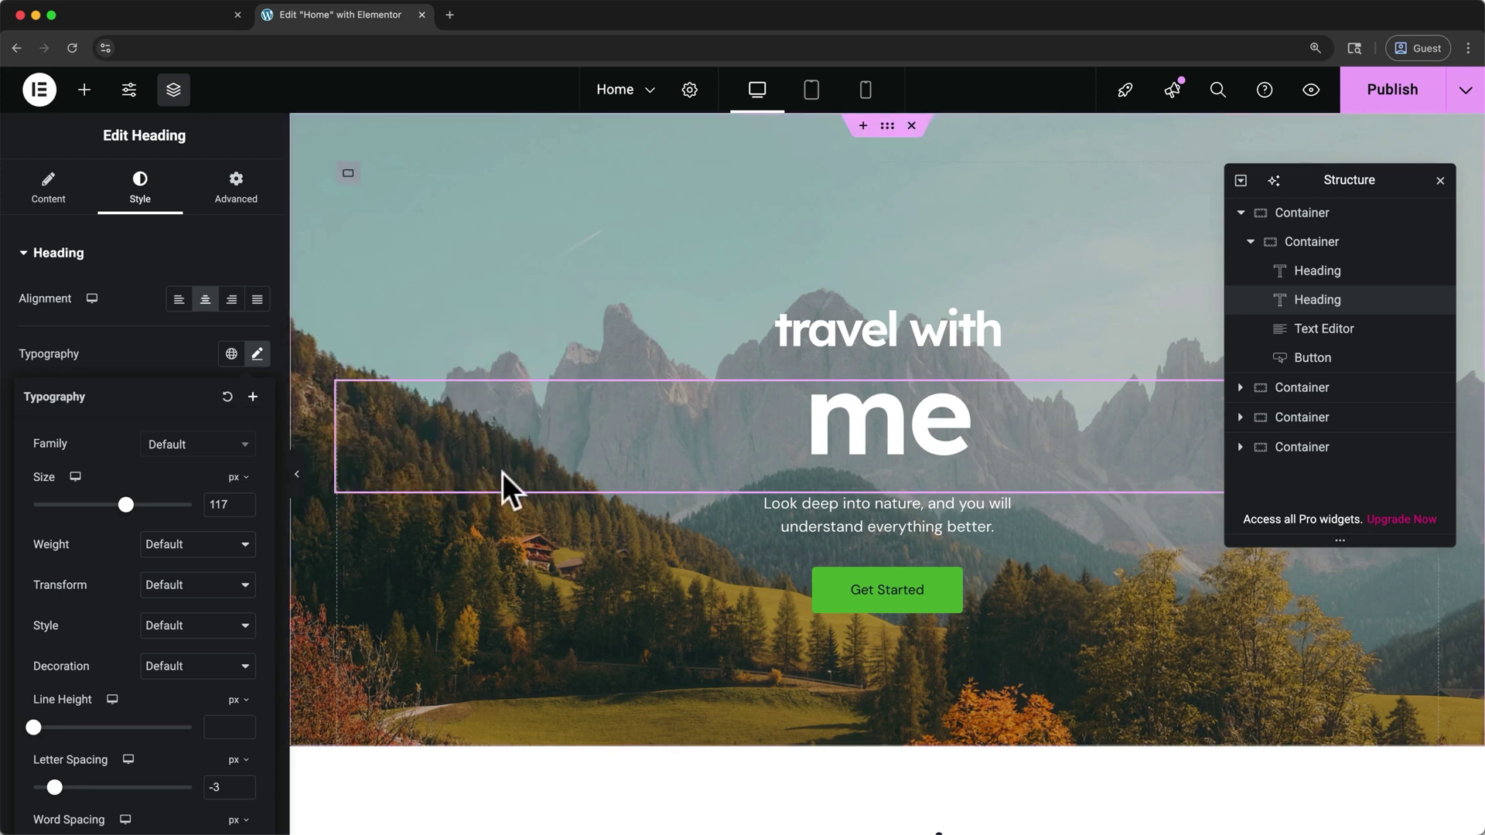
{"action": "left_click", "coordinate": [244, 448]}
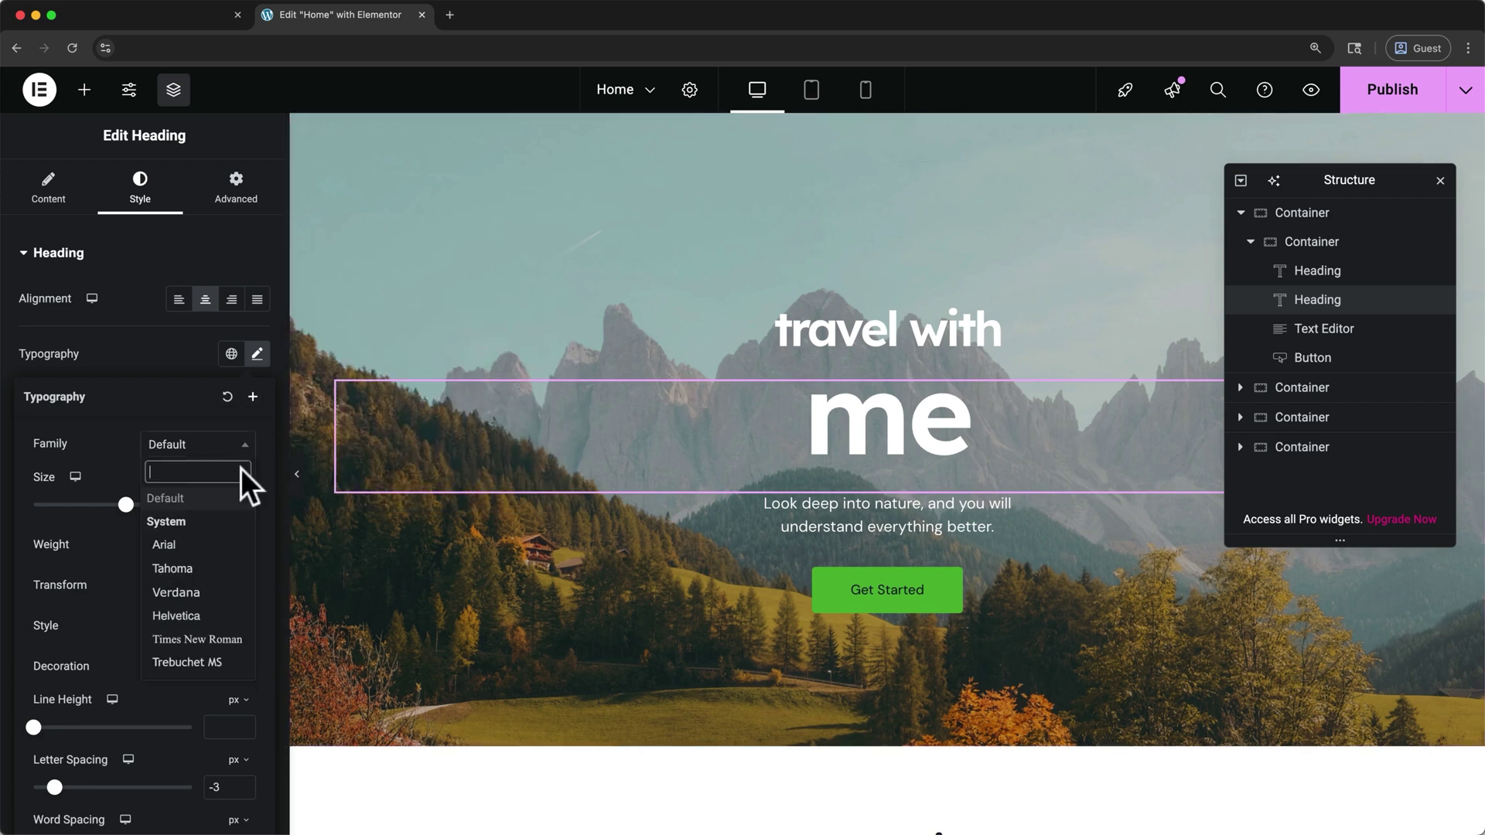
{"action": "left_click", "coordinate": [221, 545]}
{"action": "left_click", "coordinate": [243, 452]}
{"action": "left_click", "coordinate": [224, 498]}
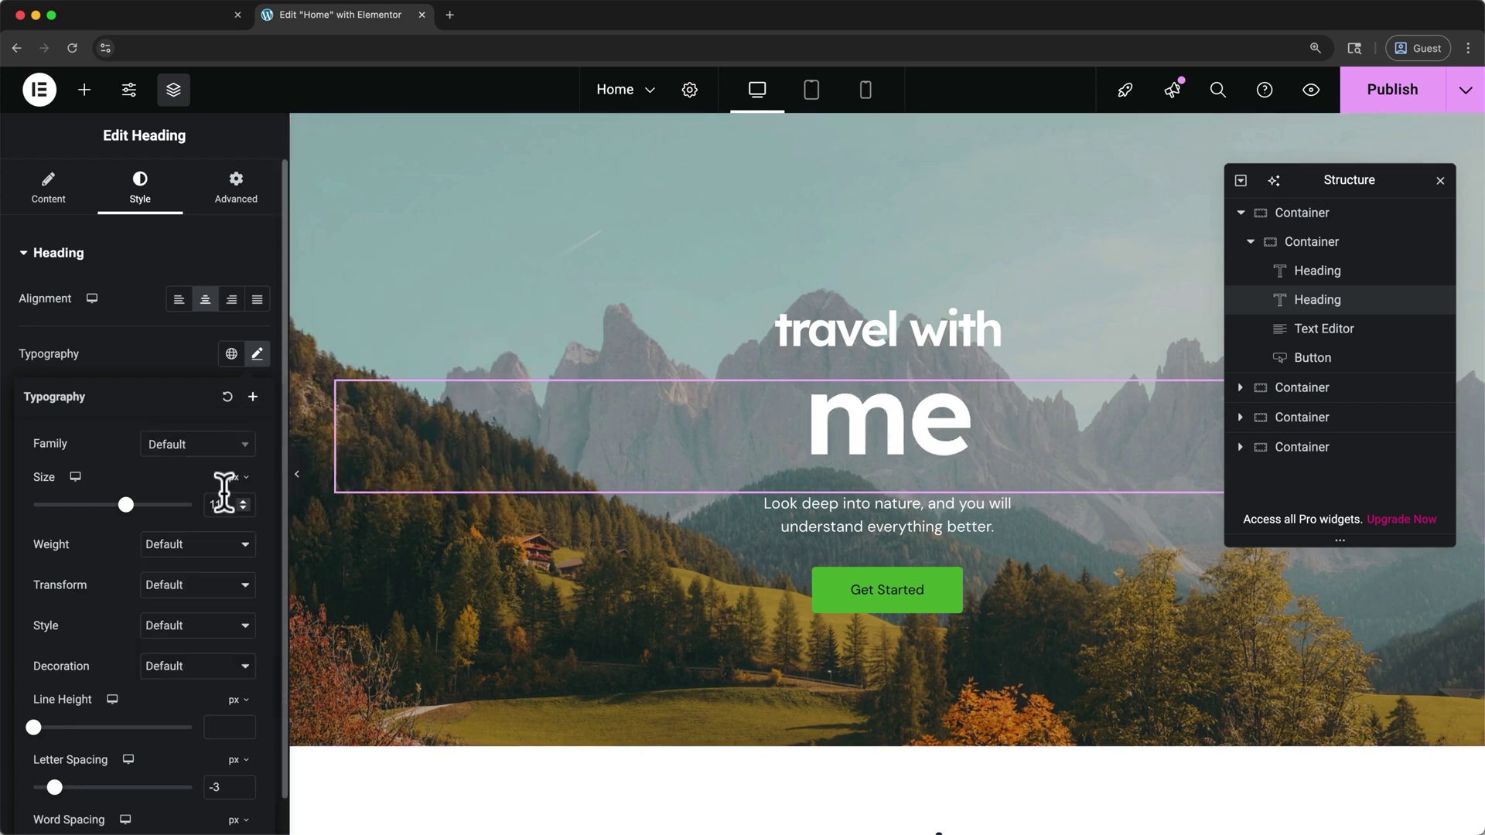
{"action": "mouse_move", "coordinate": [125, 505]}
{"action": "left_mouse_down"}
{"action": "mouse_move", "coordinate": [108, 505]}
{"action": "mouse_move", "coordinate": [145, 506]}
{"action": "mouse_move", "coordinate": [130, 506]}
{"action": "left_mouse_up"}
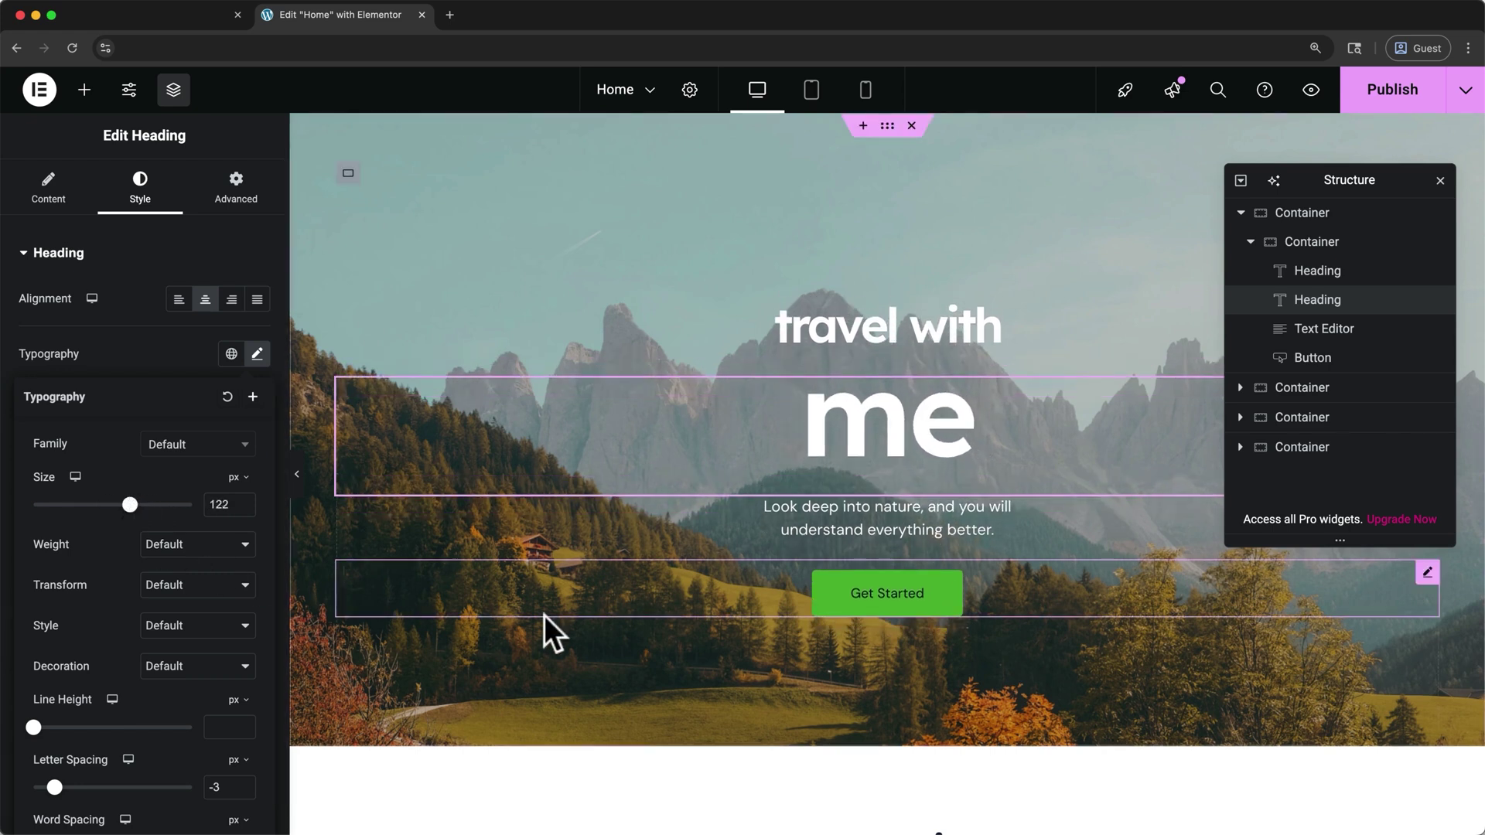
Change the Get Started button's label to 'View Destinations'
{"action": "left_click", "coordinate": [770, 581]}
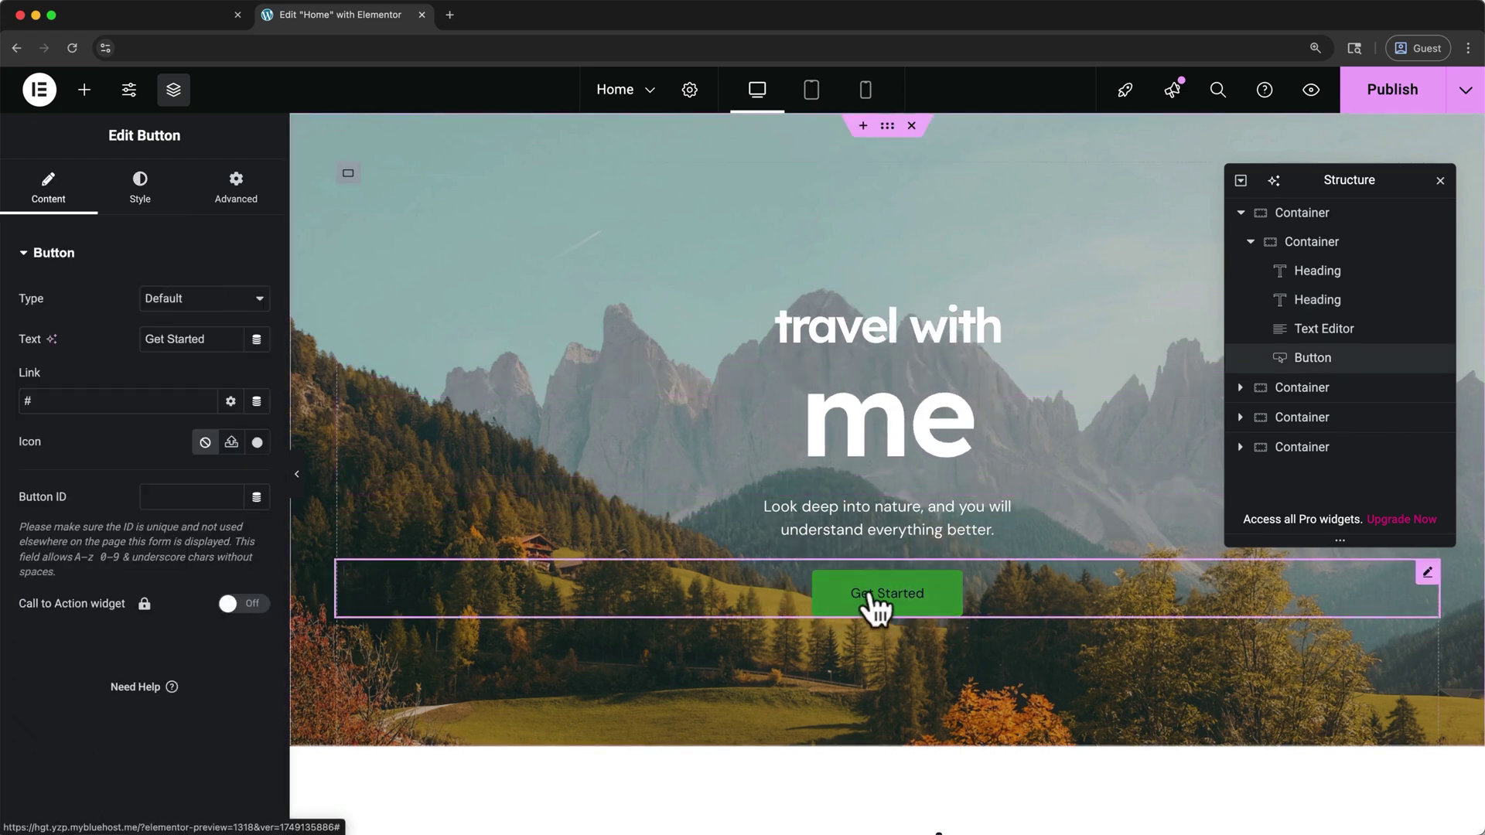
{"action": "double_click", "coordinate": [226, 347]}
{"action": "type", "text": "View Destinations"}
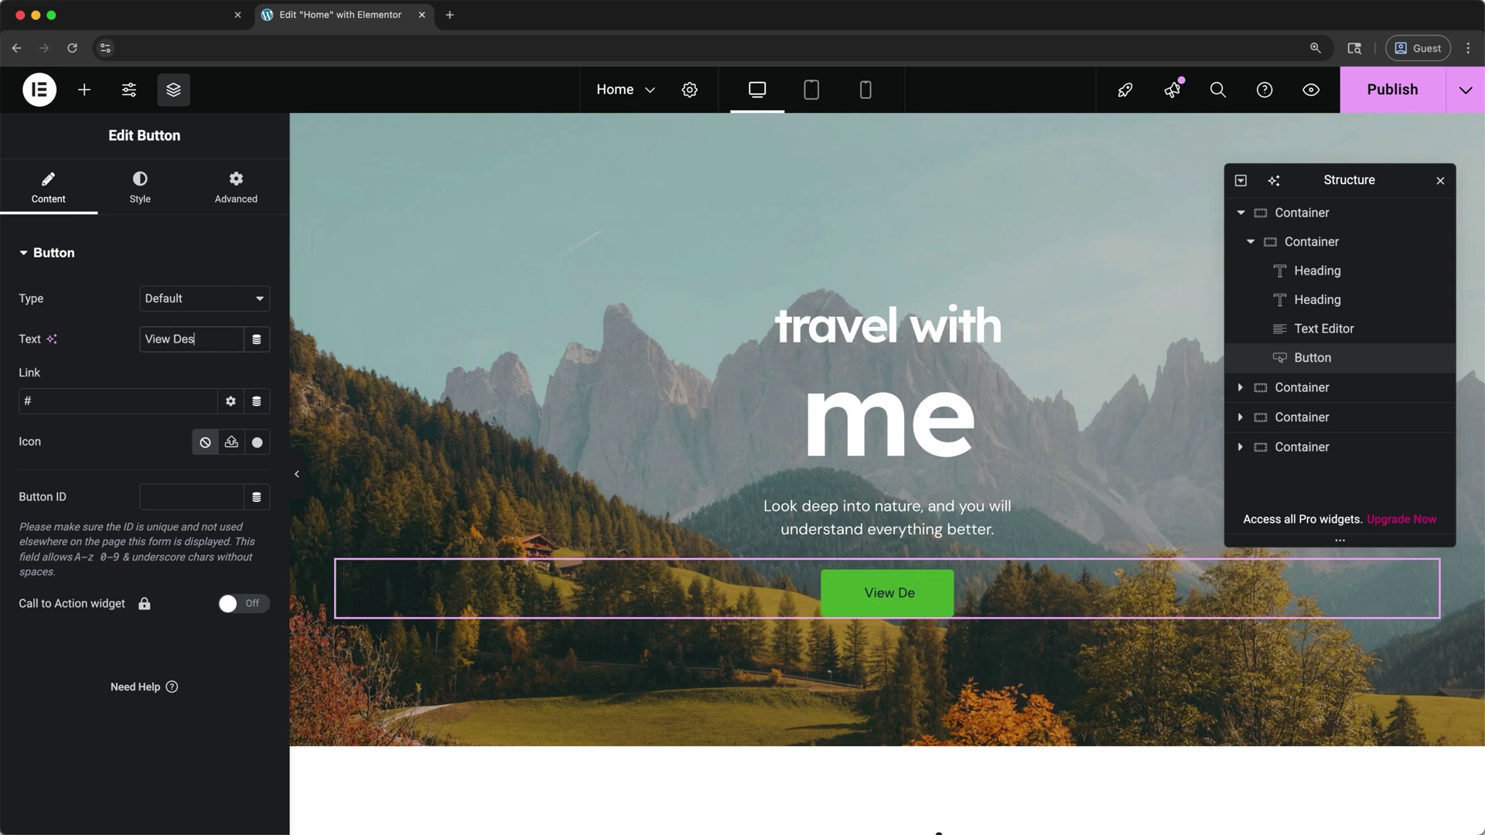
Set the button text colour to the global Theme Primary Background white
{"action": "left_click", "coordinate": [133, 203]}
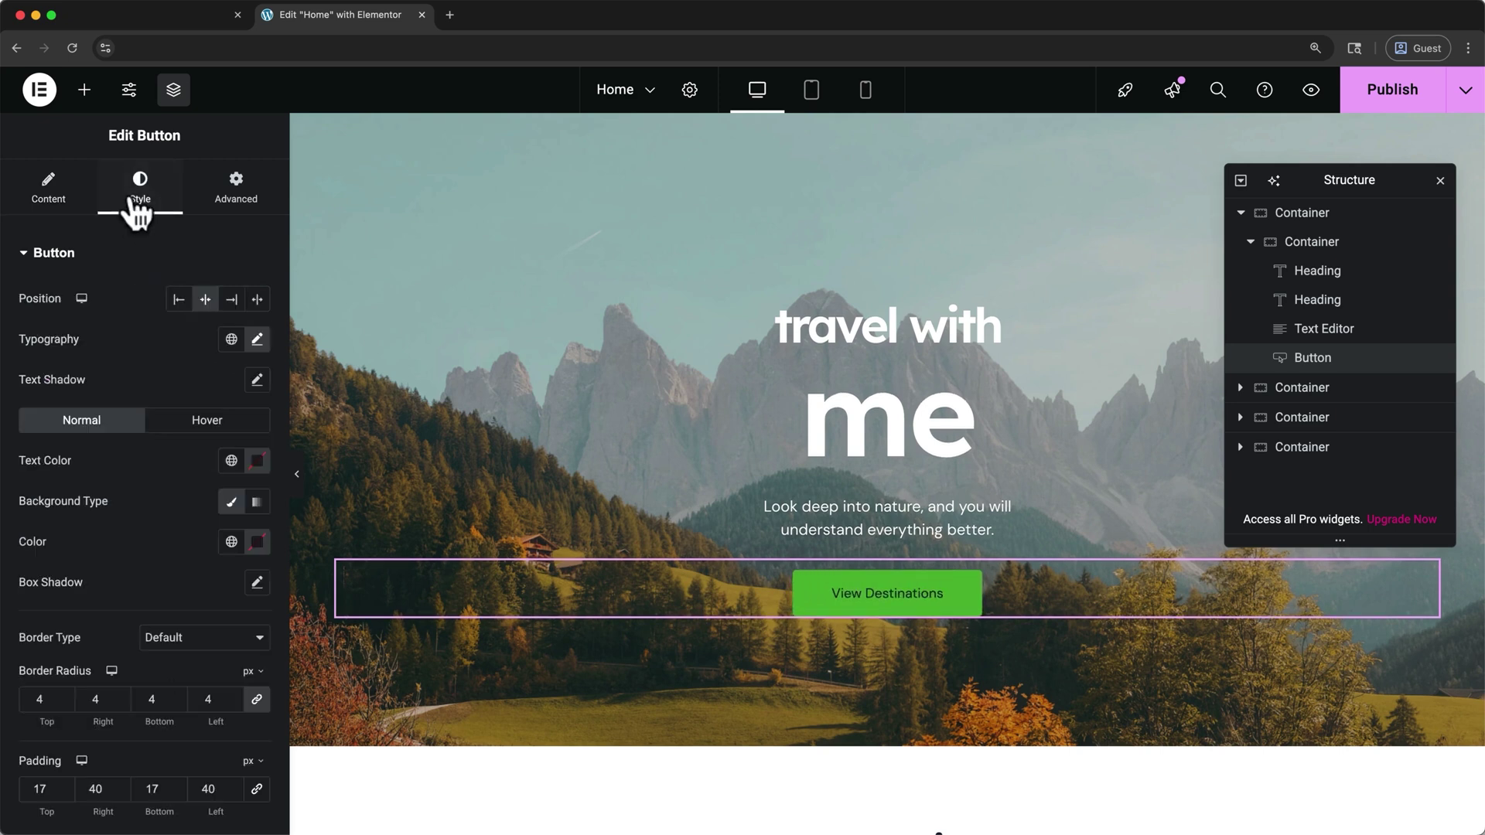
{"action": "left_click", "coordinate": [231, 460]}
{"action": "left_click", "coordinate": [186, 427]}
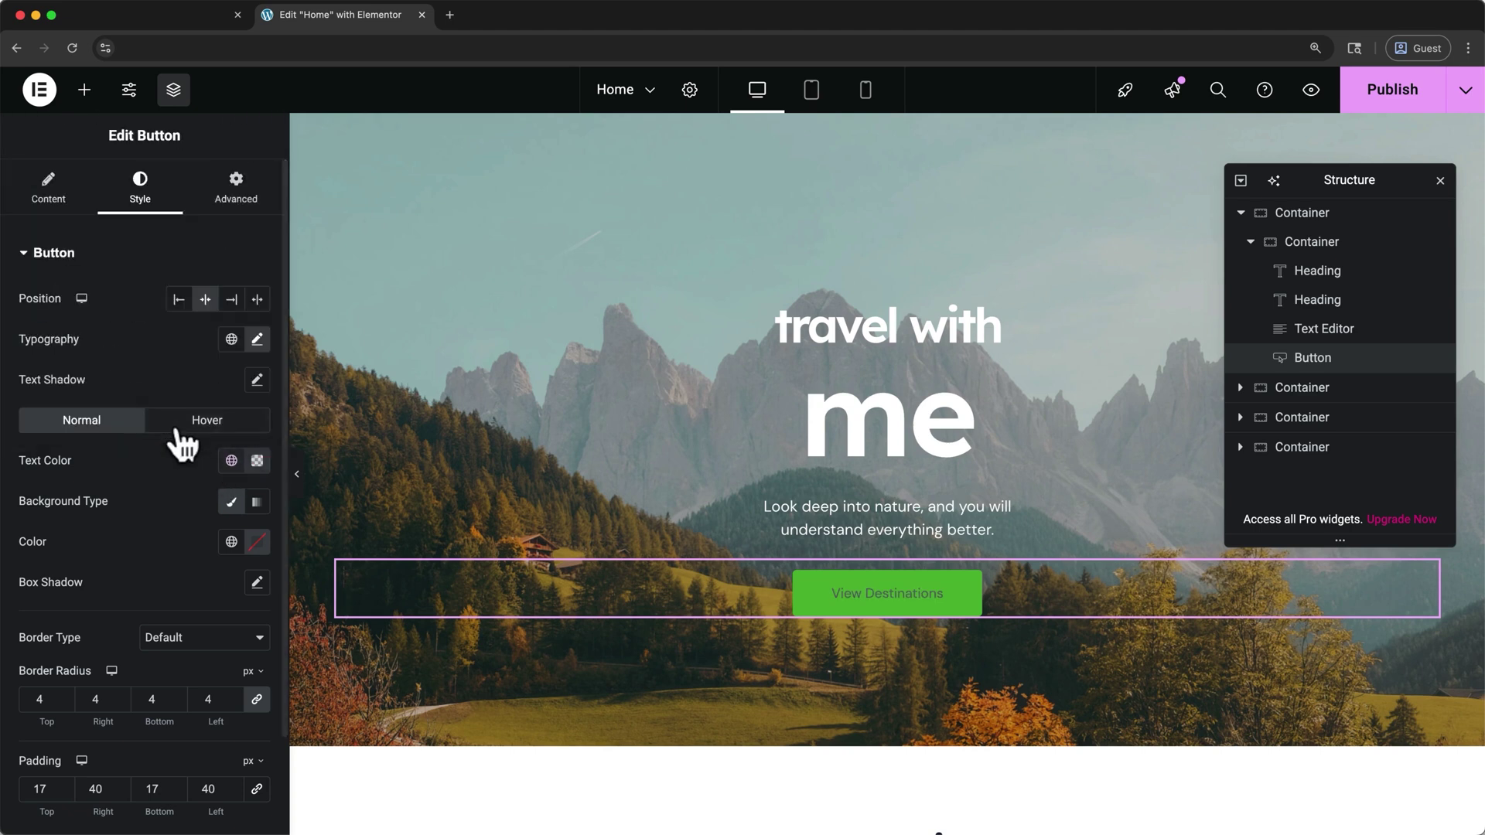
{"action": "scroll", "coordinate": [311, 370], "scroll_direction": "down", "scroll_amount": 10}
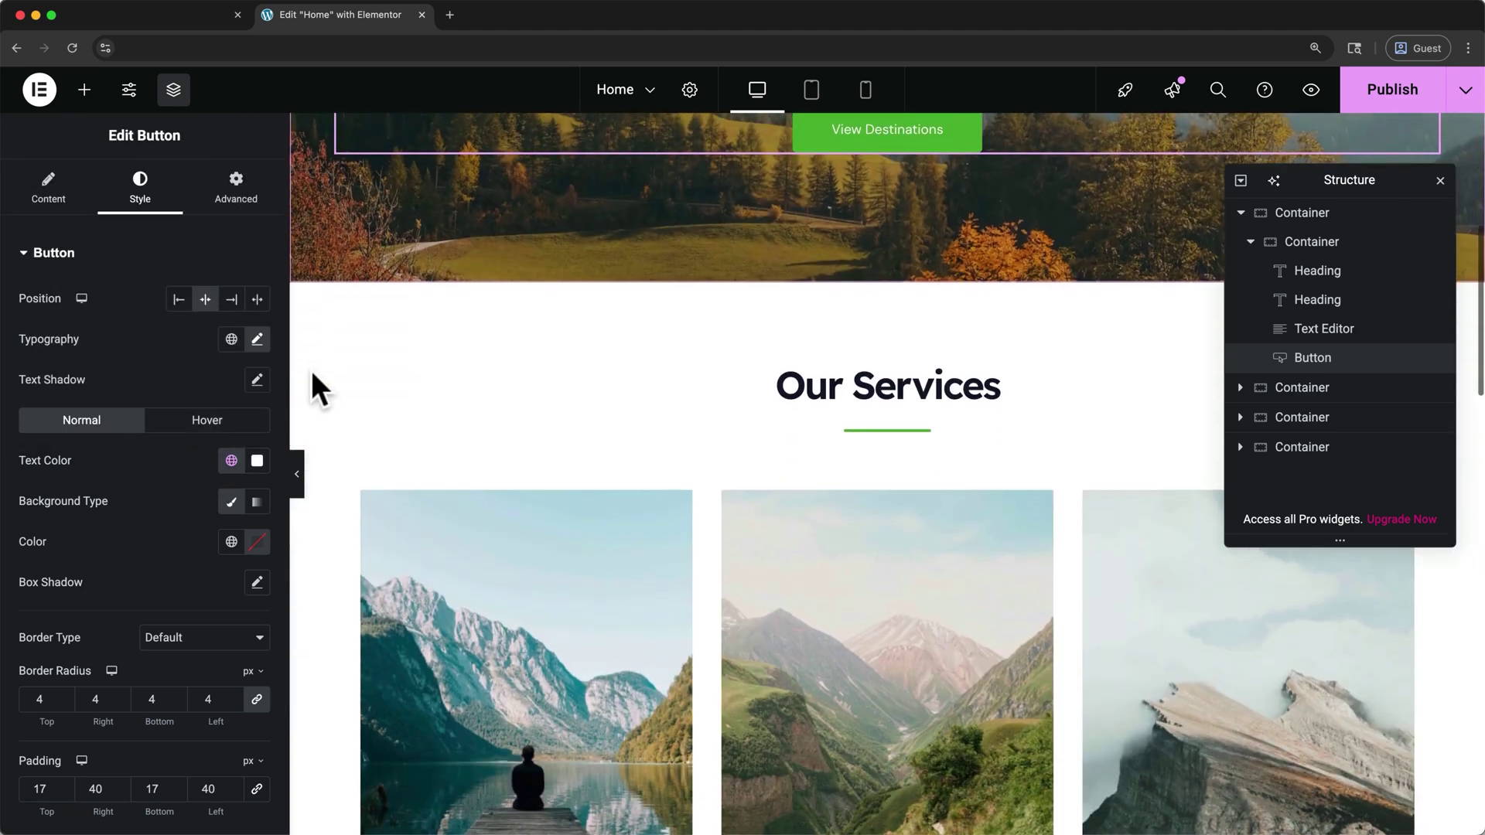
Replace the Web Design card image with the uploaded web-design-2.jpg lake photo
{"action": "scroll", "coordinate": [311, 370], "scroll_direction": "down", "scroll_amount": 1}
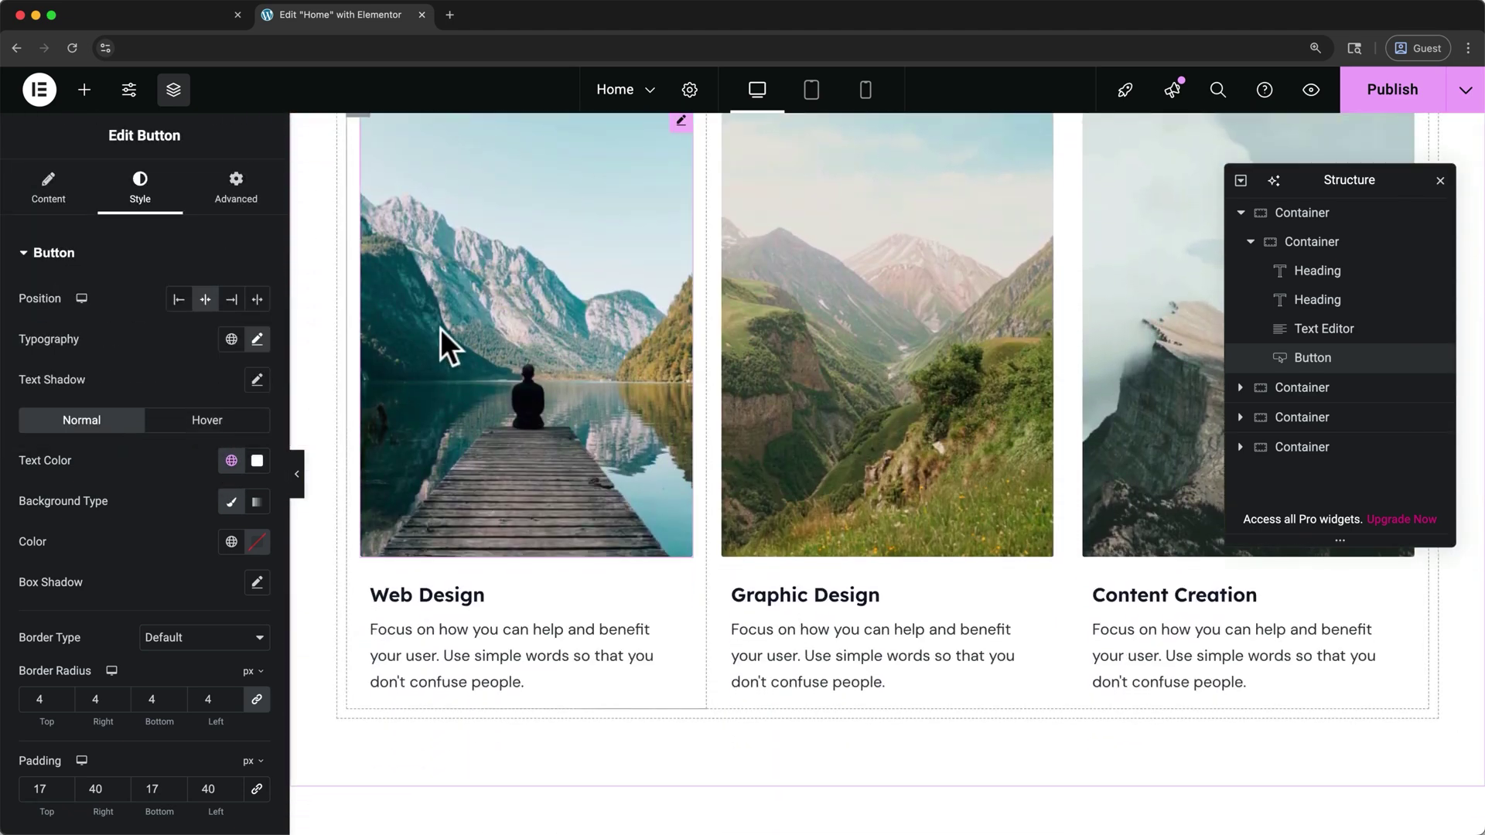
{"action": "left_click", "coordinate": [439, 328]}
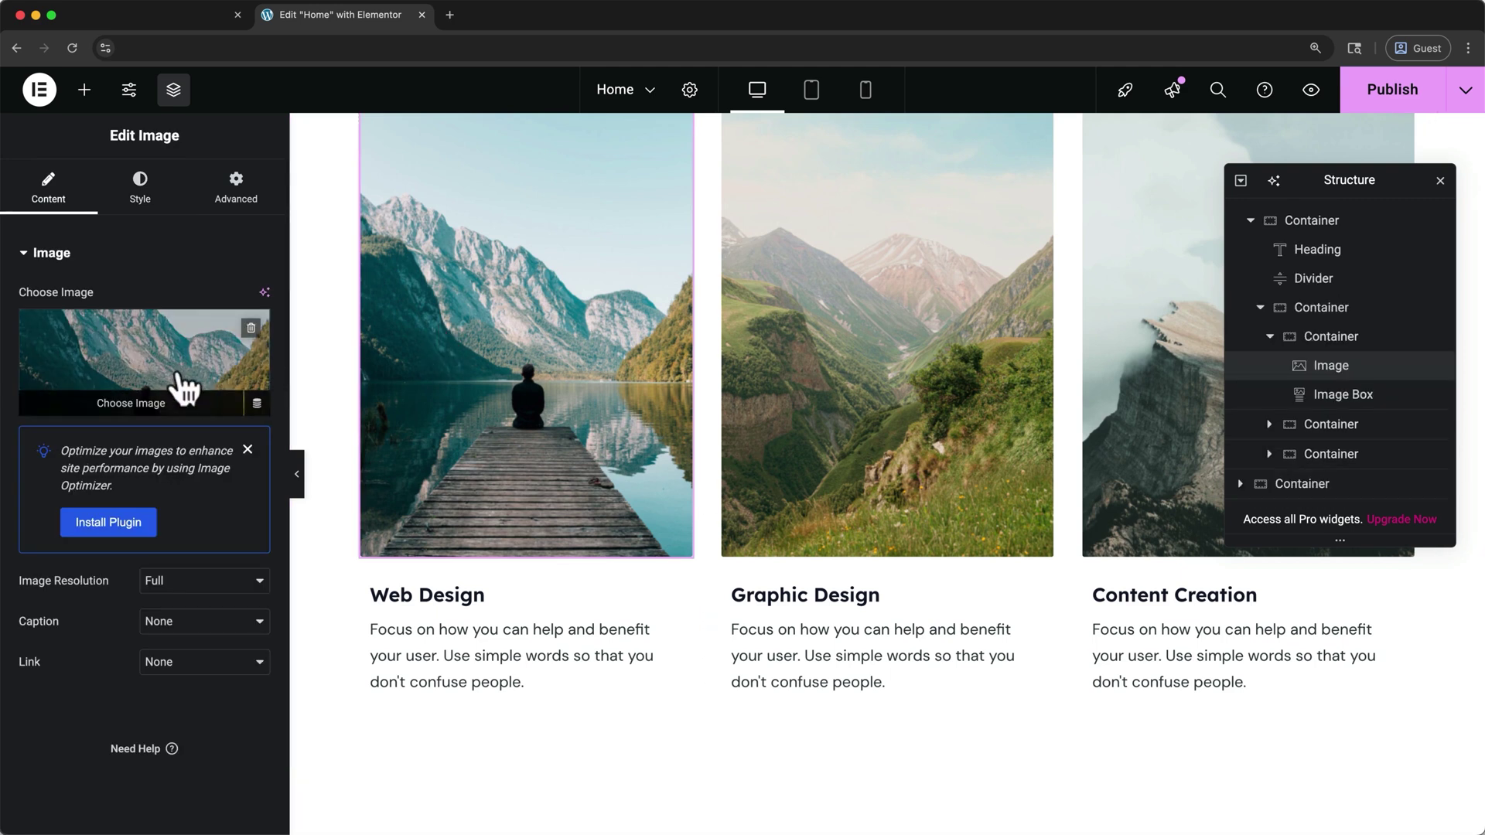
{"action": "left_click", "coordinate": [164, 403]}
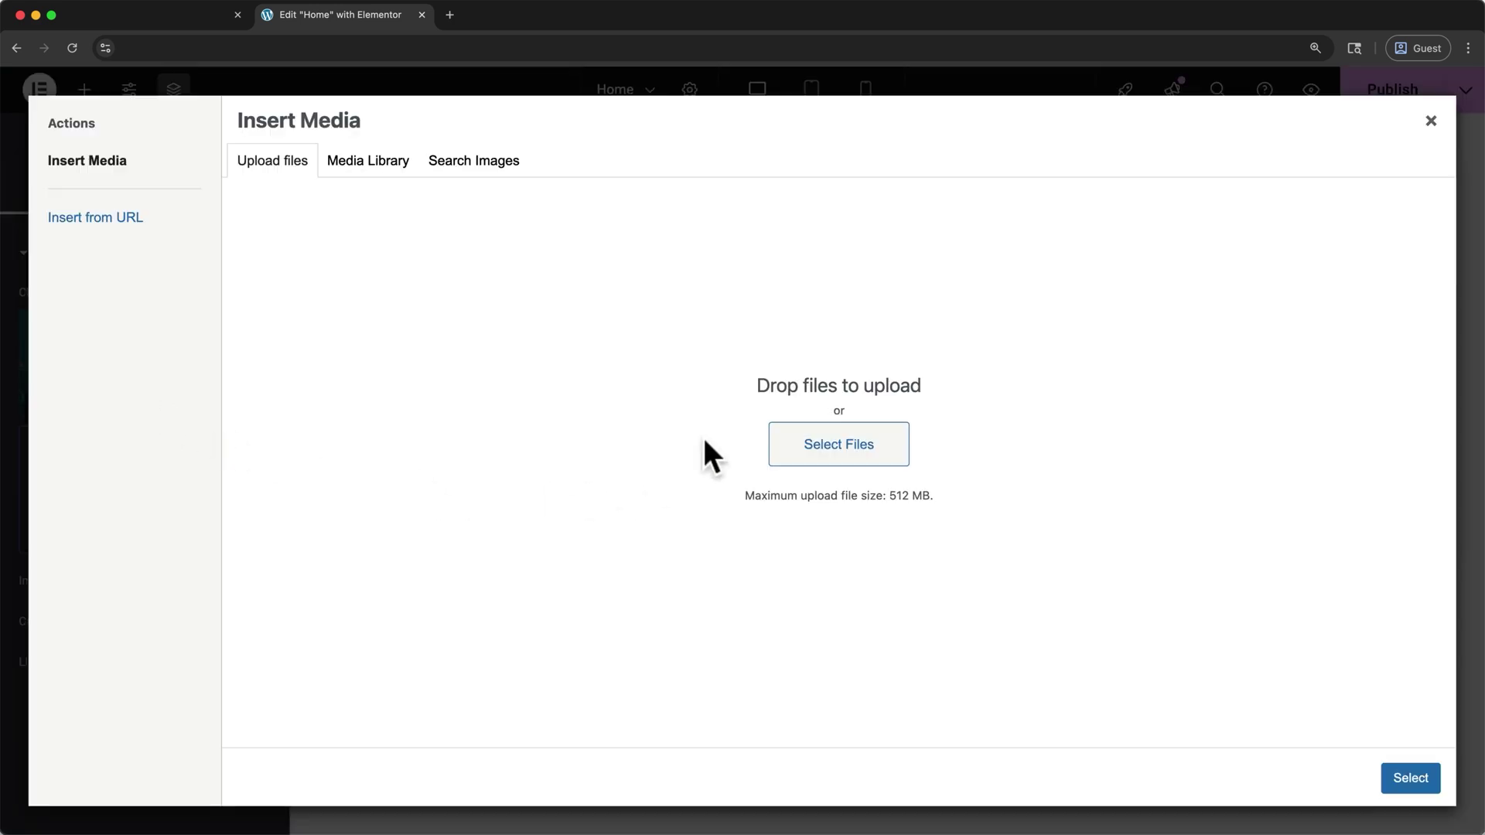
{"action": "left_click", "coordinate": [819, 444]}
{"action": "left_click", "coordinate": [1192, 680]}
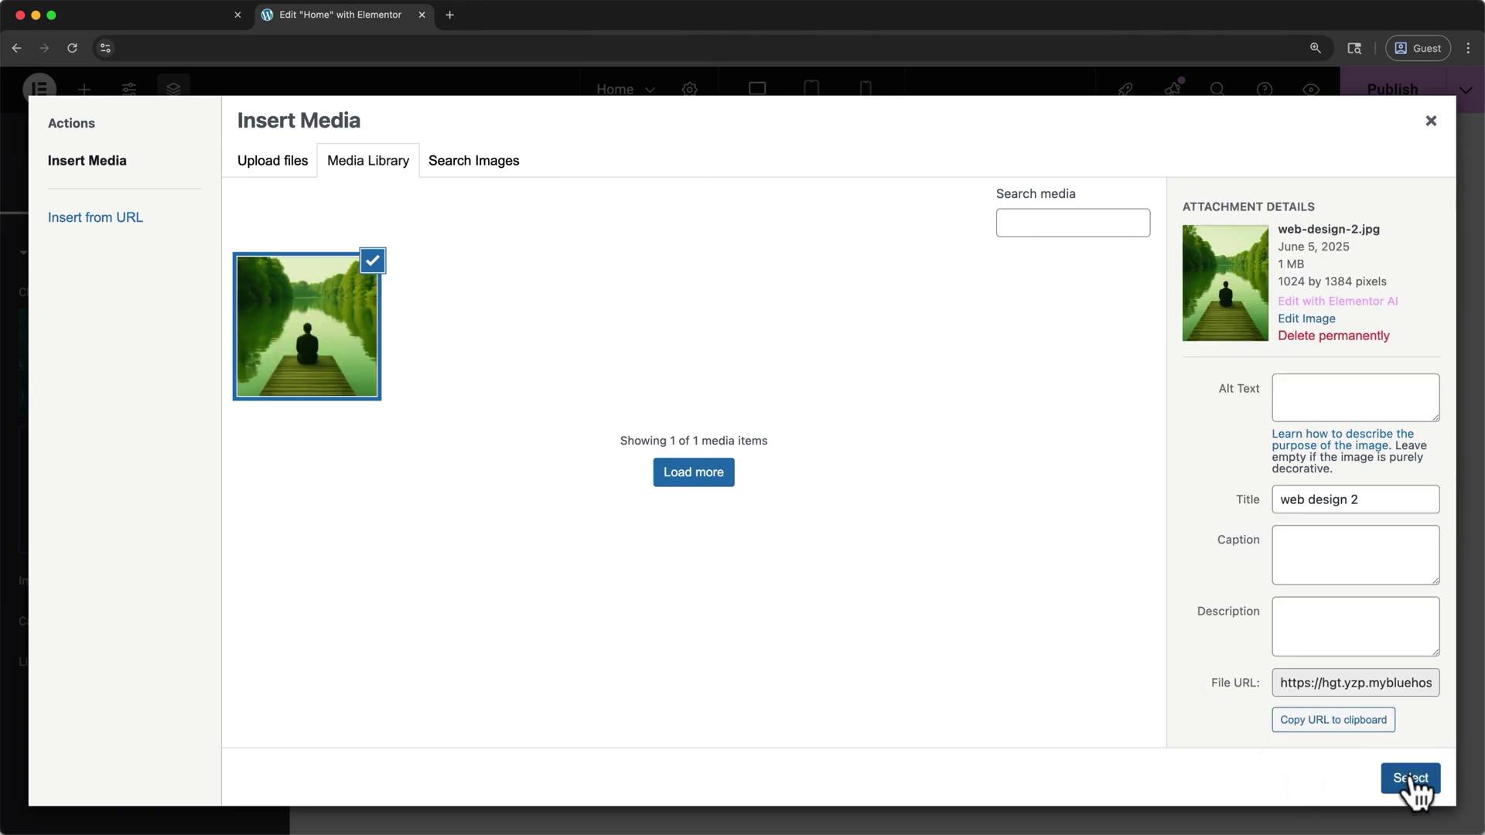
{"action": "left_click", "coordinate": [1412, 779]}
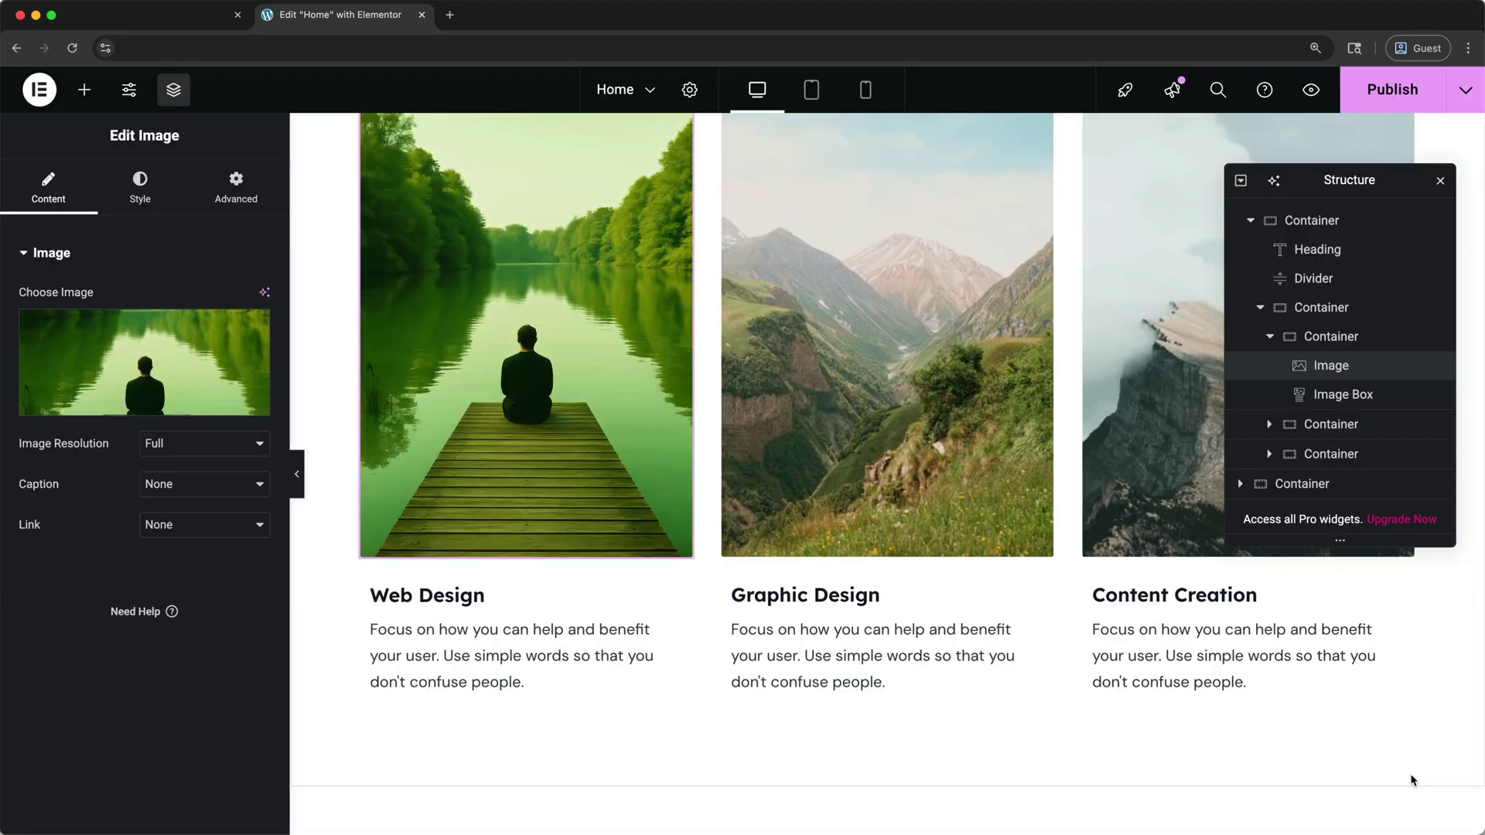
Keep the lake image at 100% width and bring up the list of other site pages
{"action": "left_click", "coordinate": [1440, 180]}
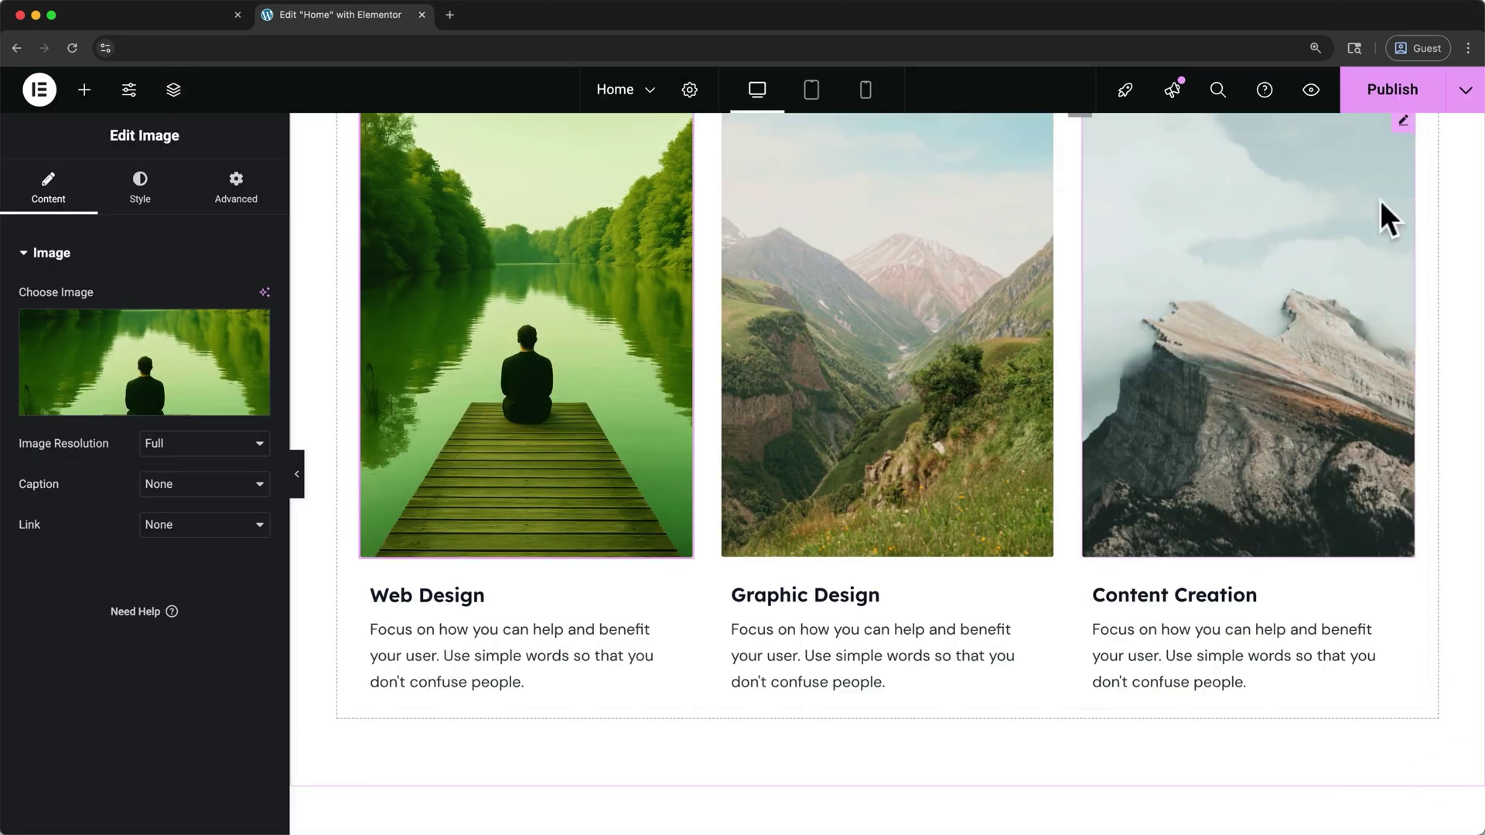
{"action": "left_click", "coordinate": [144, 203]}
{"action": "mouse_move", "coordinate": [206, 359]}
{"action": "left_mouse_down"}
{"action": "mouse_move", "coordinate": [172, 359]}
{"action": "mouse_move", "coordinate": [219, 370]}
{"action": "left_mouse_up"}
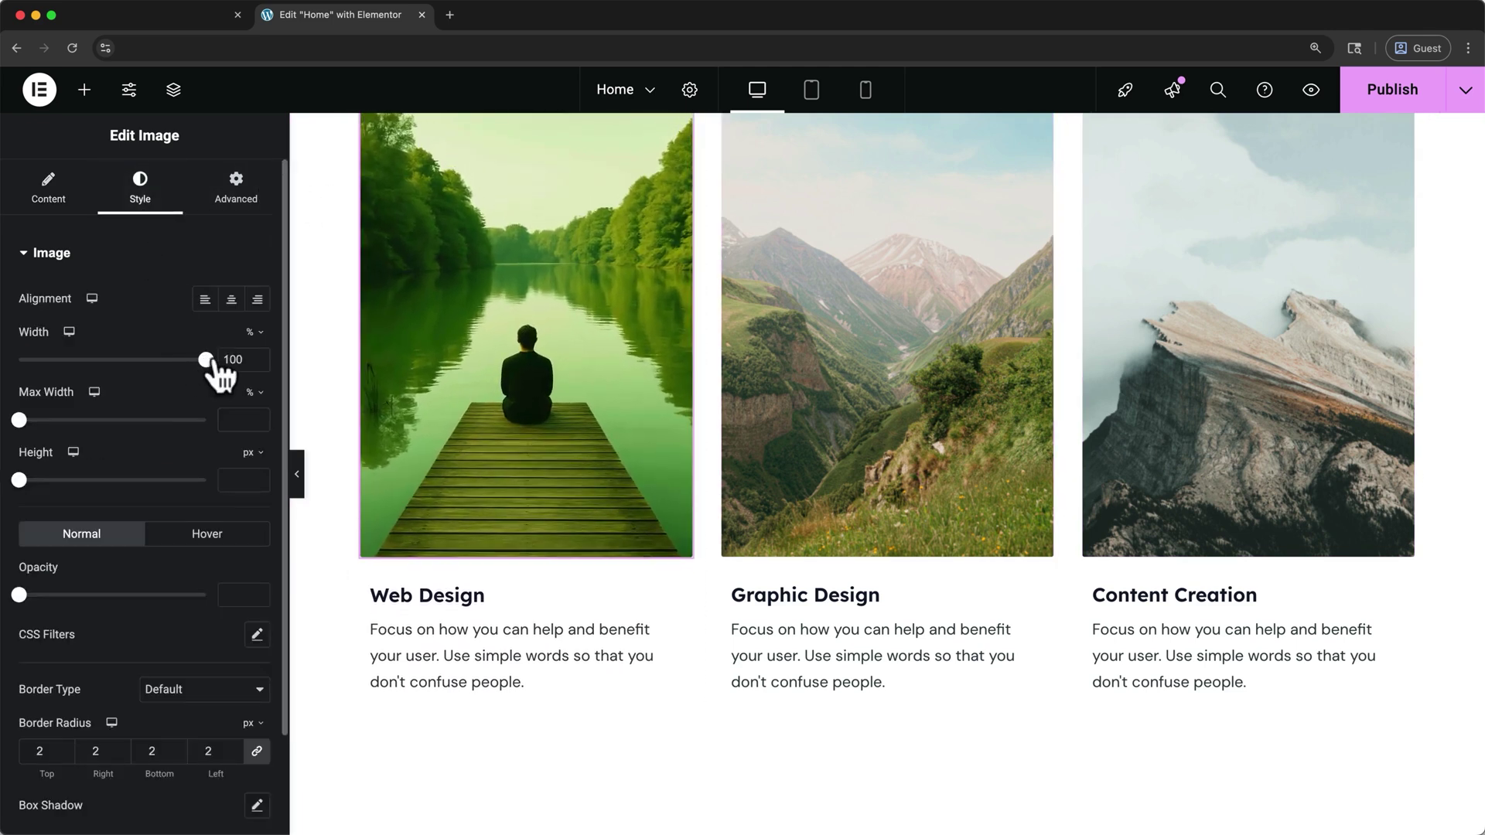
{"action": "scroll", "coordinate": [322, 422], "scroll_direction": "up", "scroll_amount": 5}
{"action": "left_click", "coordinate": [657, 92]}
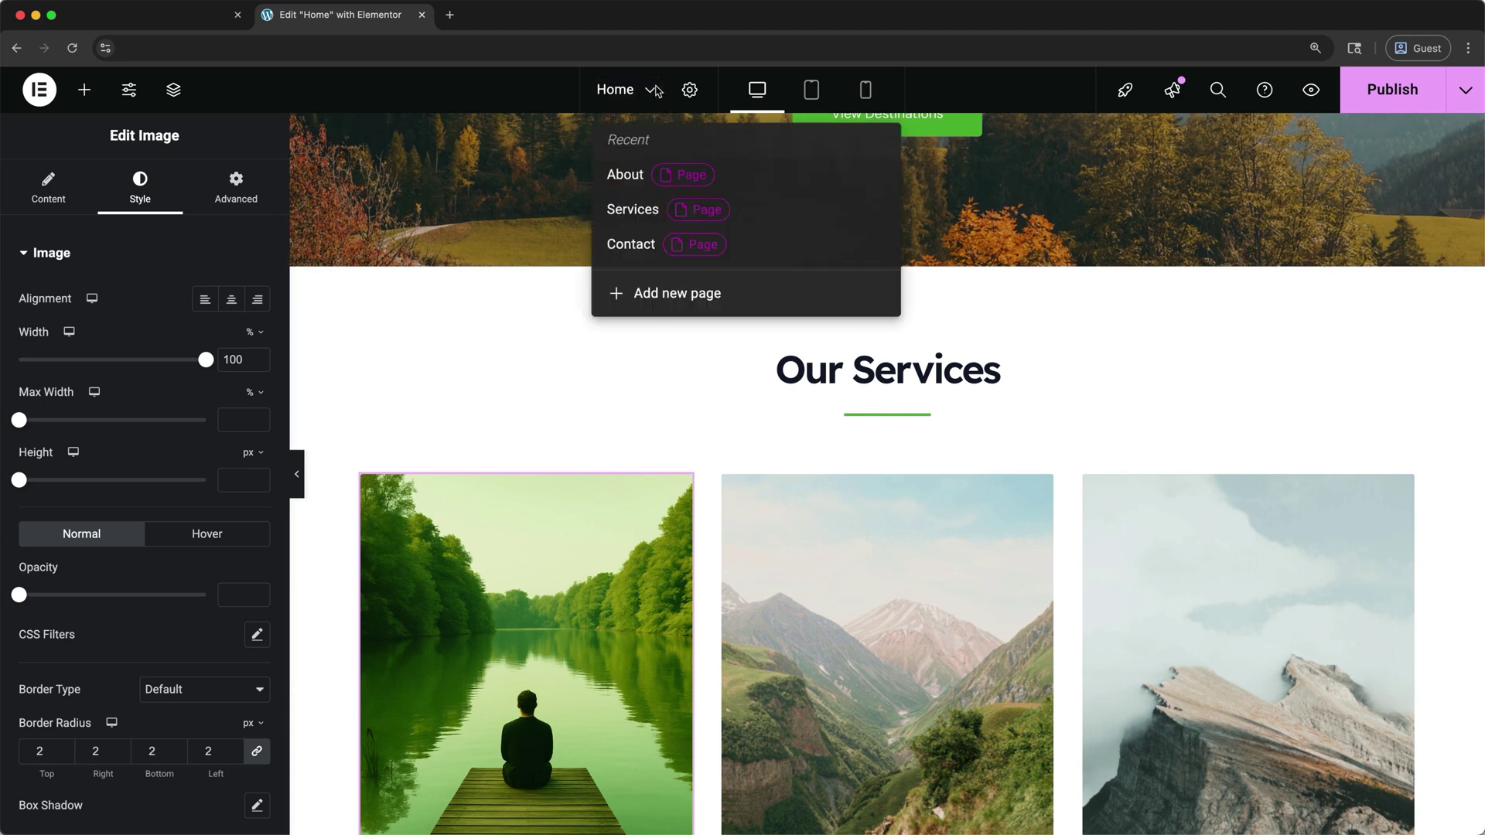
Save Home, switch to the About page, and change its heading to 'about our team'
{"action": "left_click", "coordinate": [625, 176]}
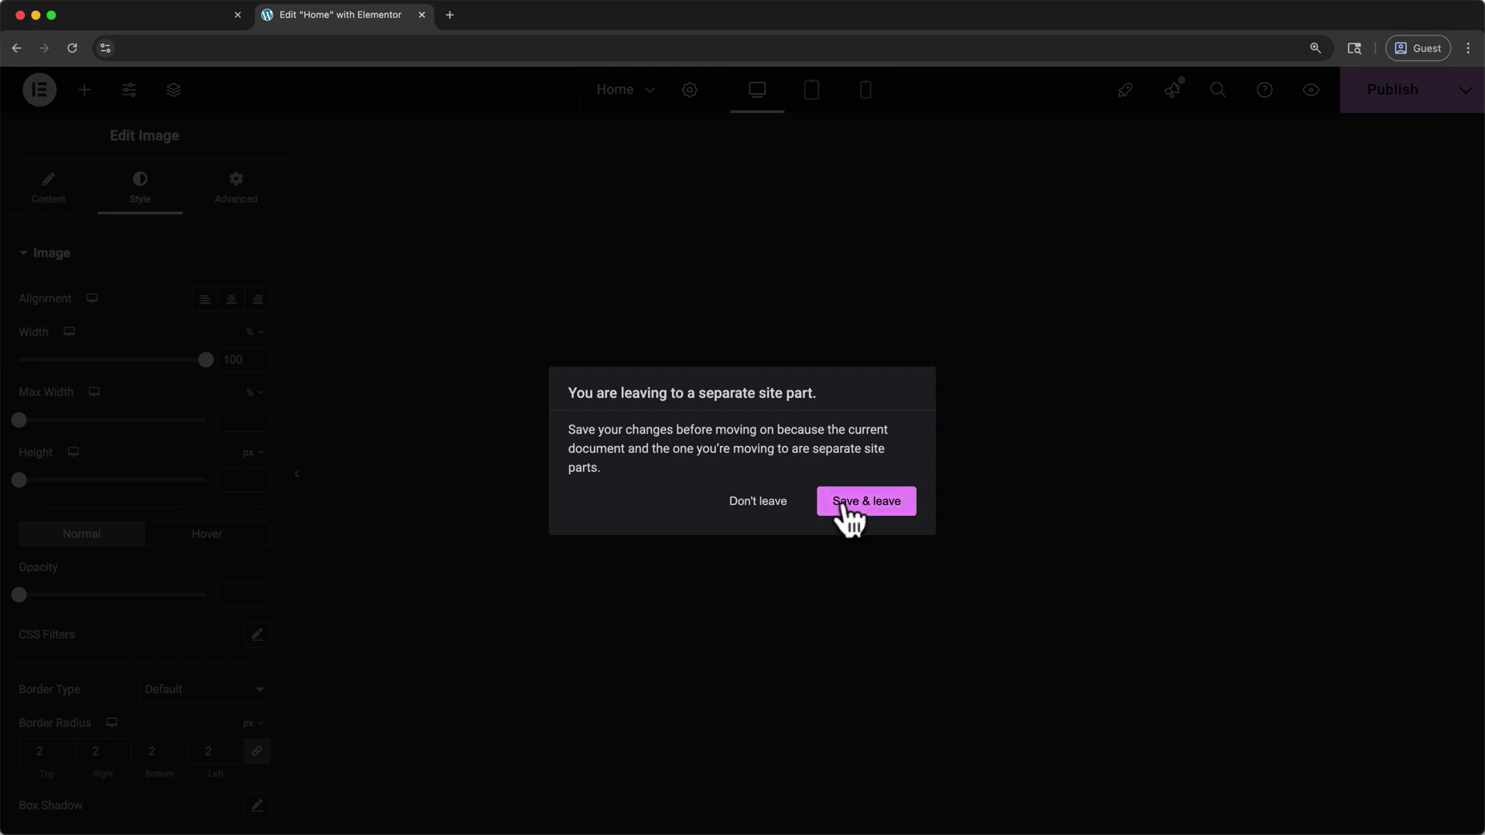
{"action": "left_click", "coordinate": [843, 502]}
{"action": "left_click", "coordinate": [924, 337]}
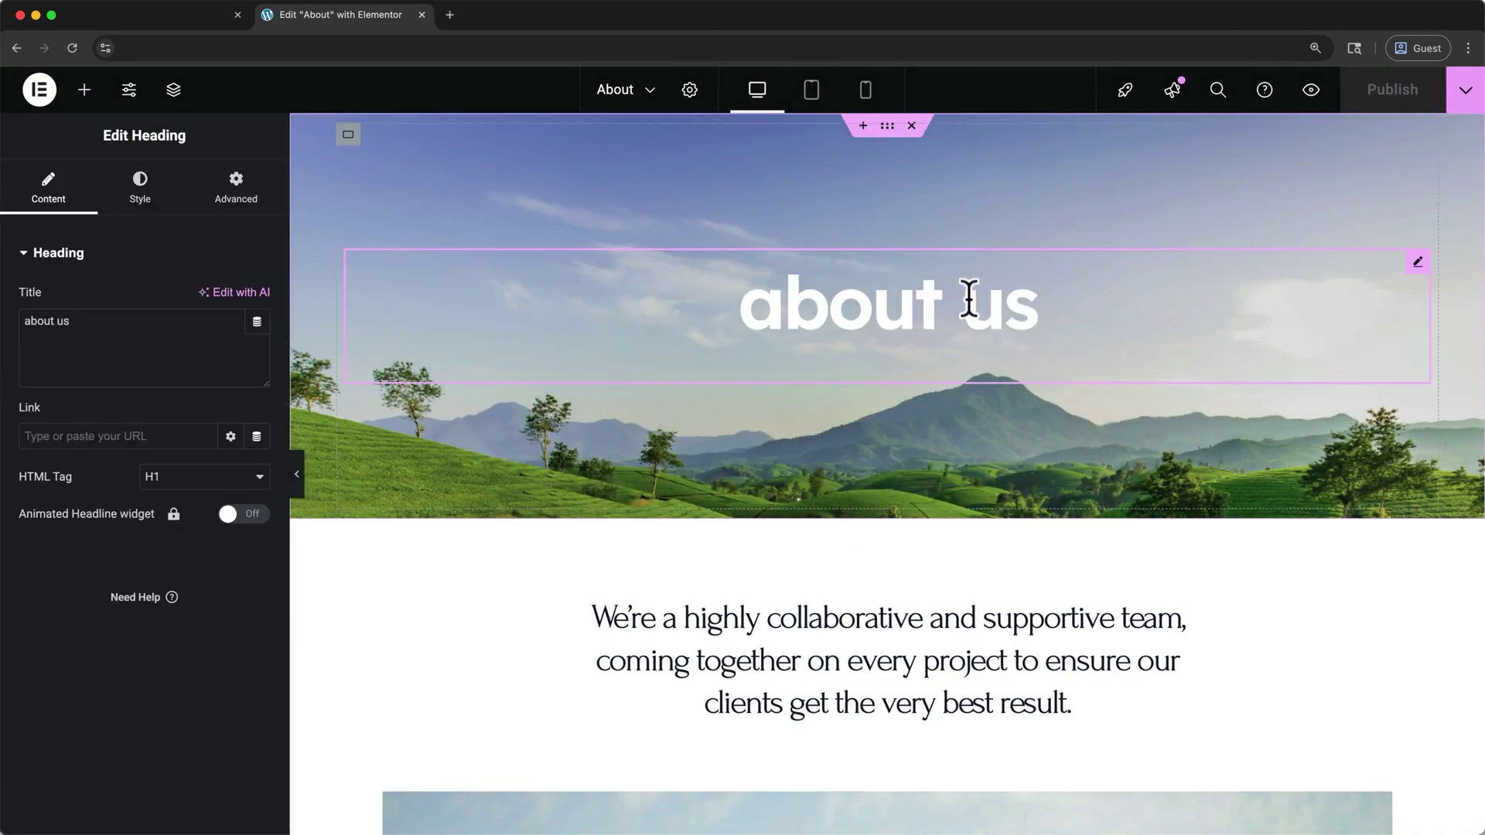
{"action": "double_click", "coordinate": [976, 307]}
{"action": "type", "text": "our team"}
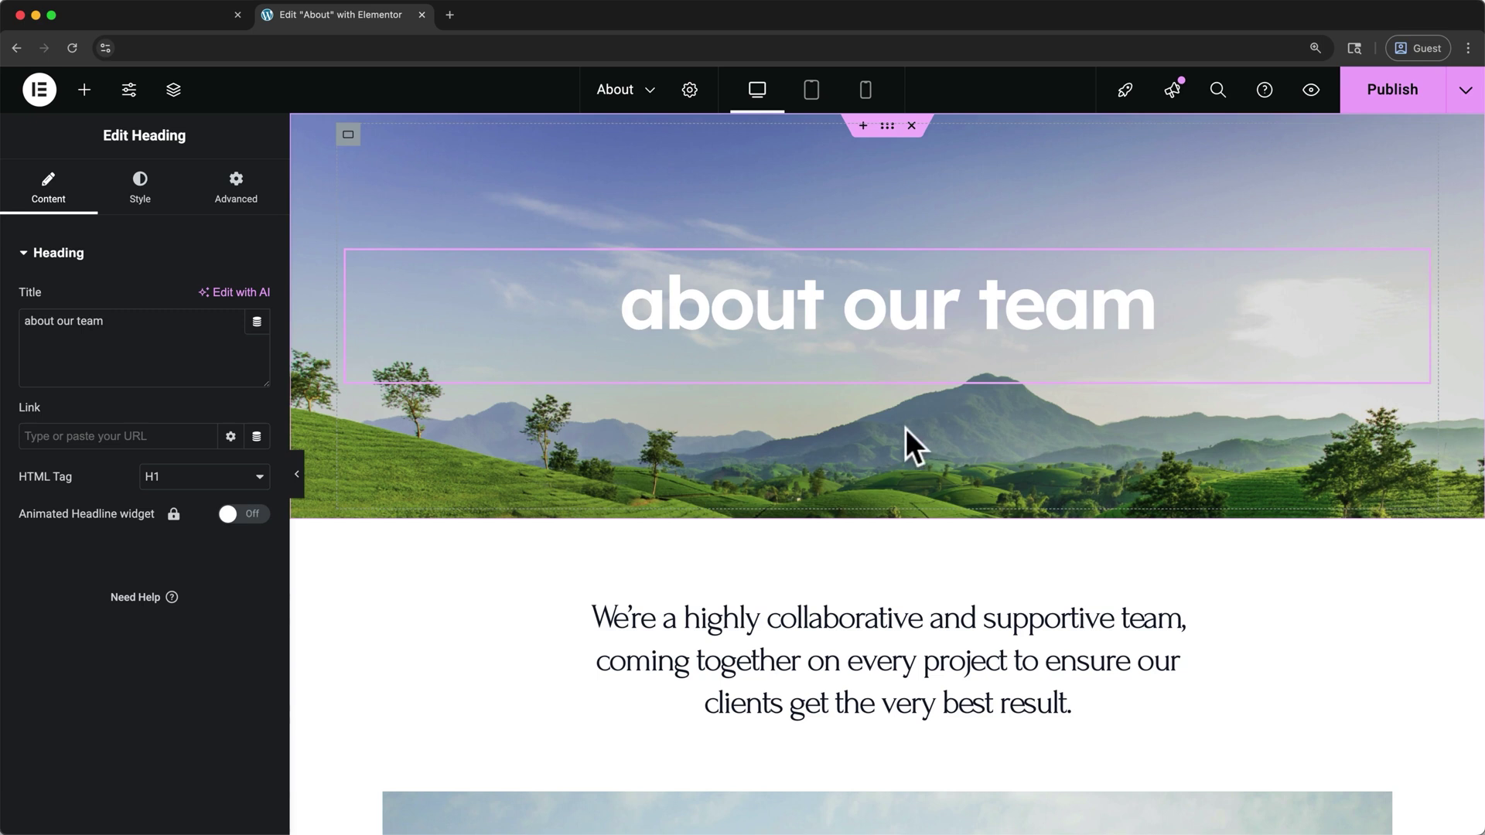
{"action": "left_click", "coordinate": [449, 14]}
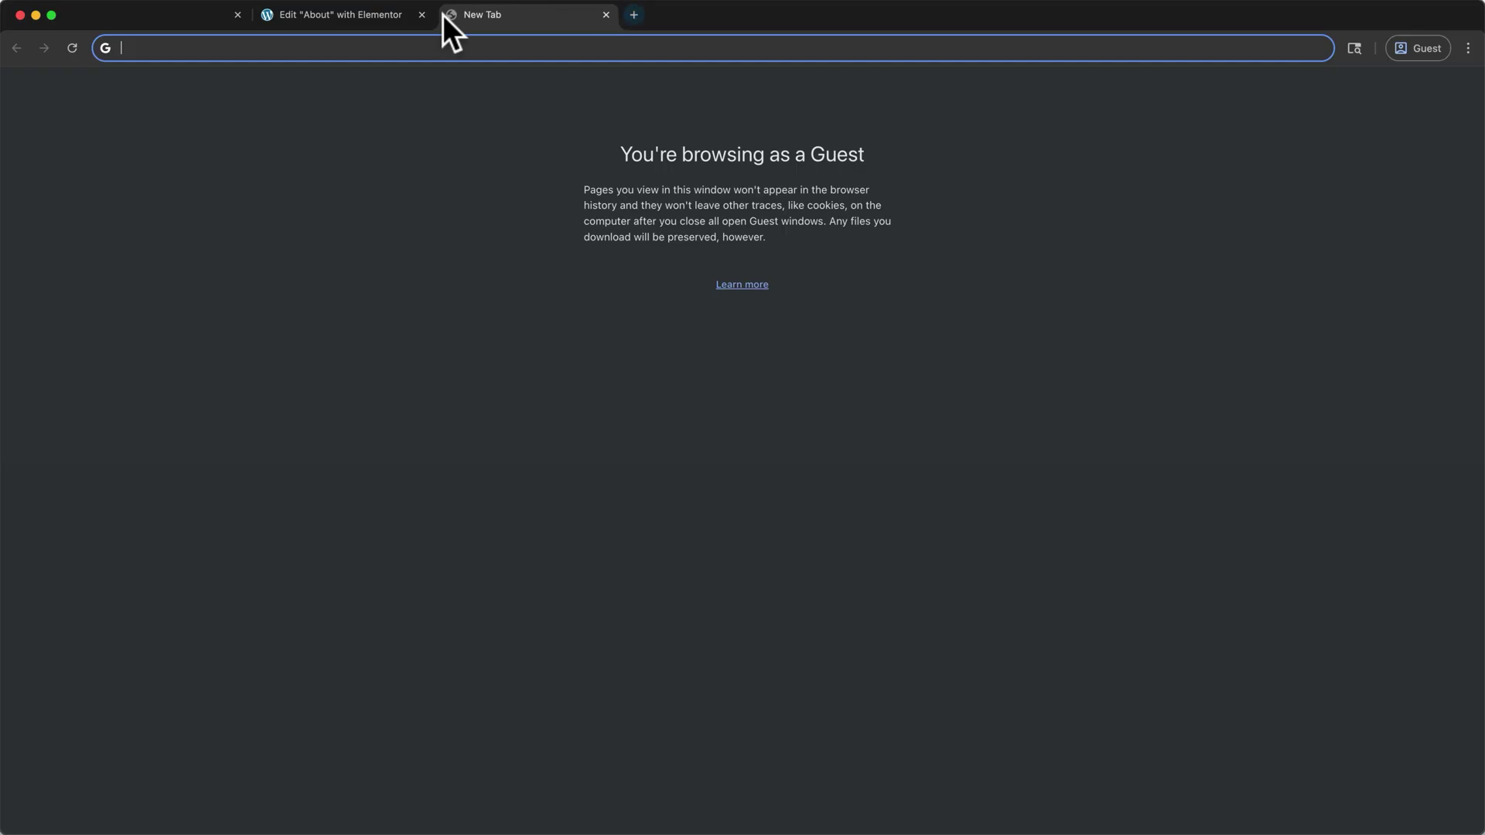
{"action": "type", "text": "www.tlmediaonline2.com"}
{"action": "key", "text": "Return"}
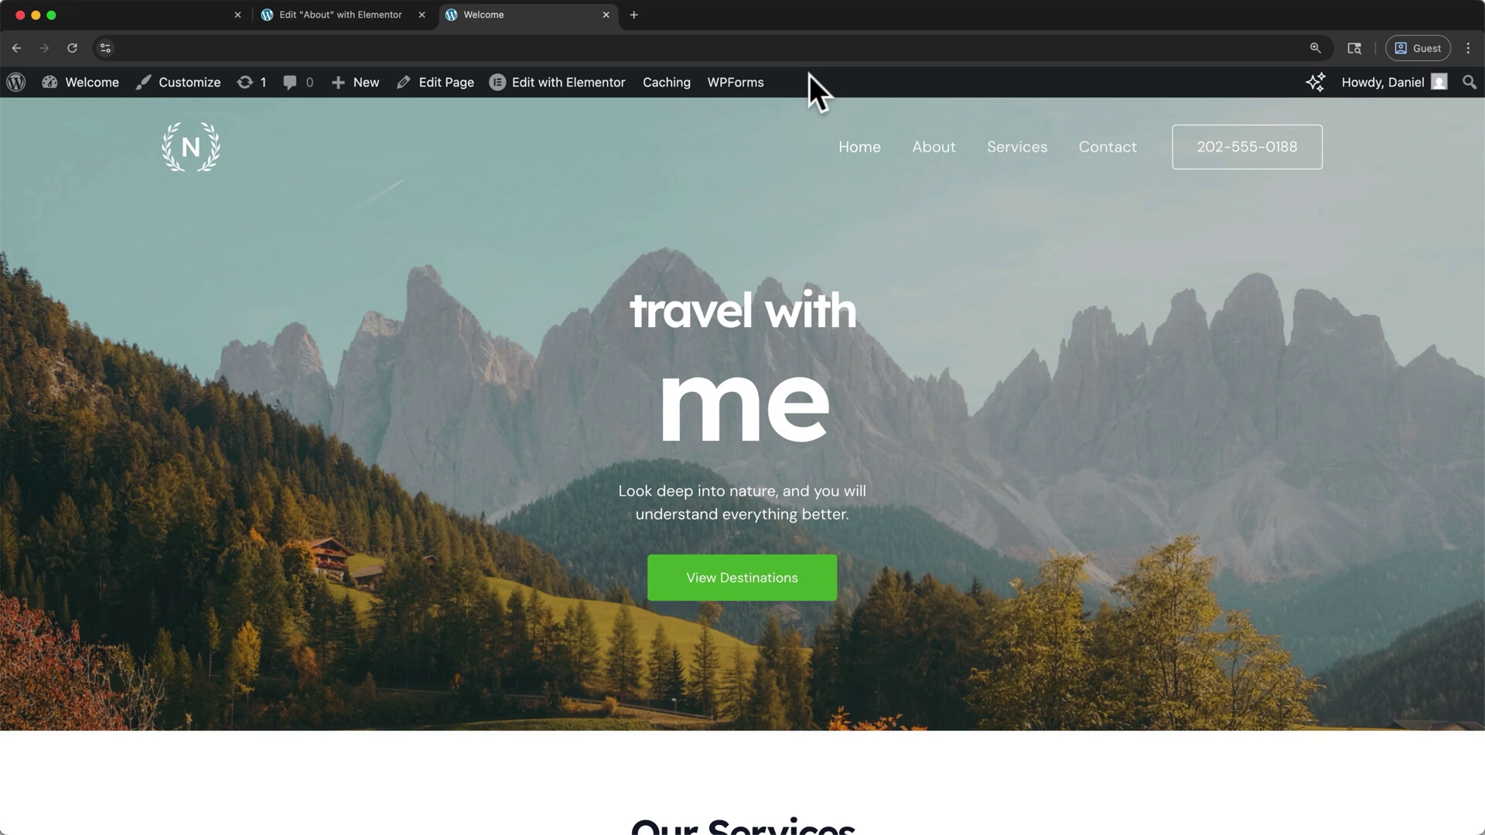
{"action": "mouse_move", "coordinate": [378, 102]}
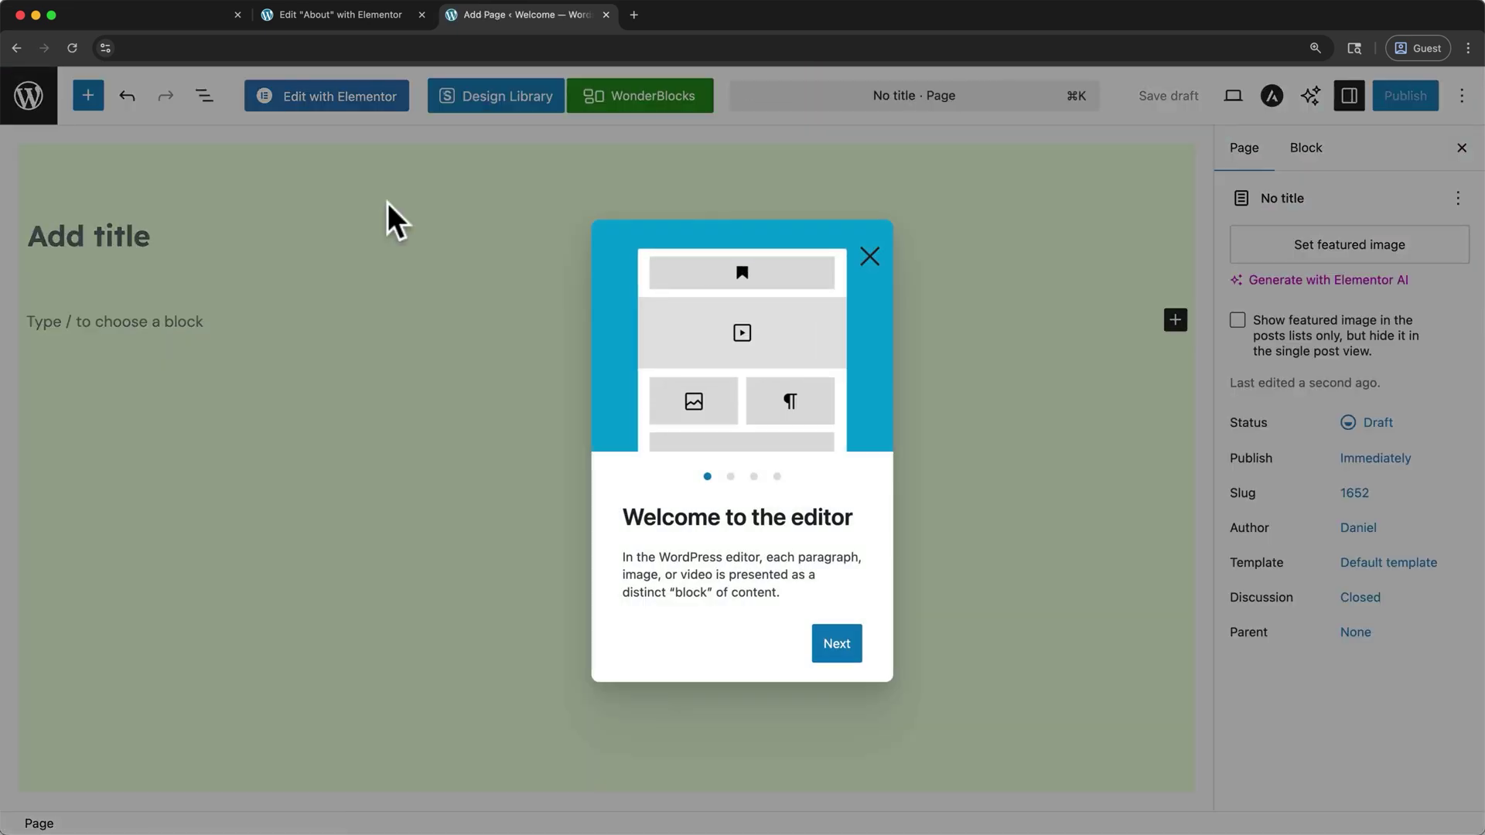
Title the new page 'Adventures' and publish it
{"action": "left_click", "coordinate": [866, 256]}
{"action": "left_click", "coordinate": [129, 236]}
{"action": "type", "text": "Adventures"}
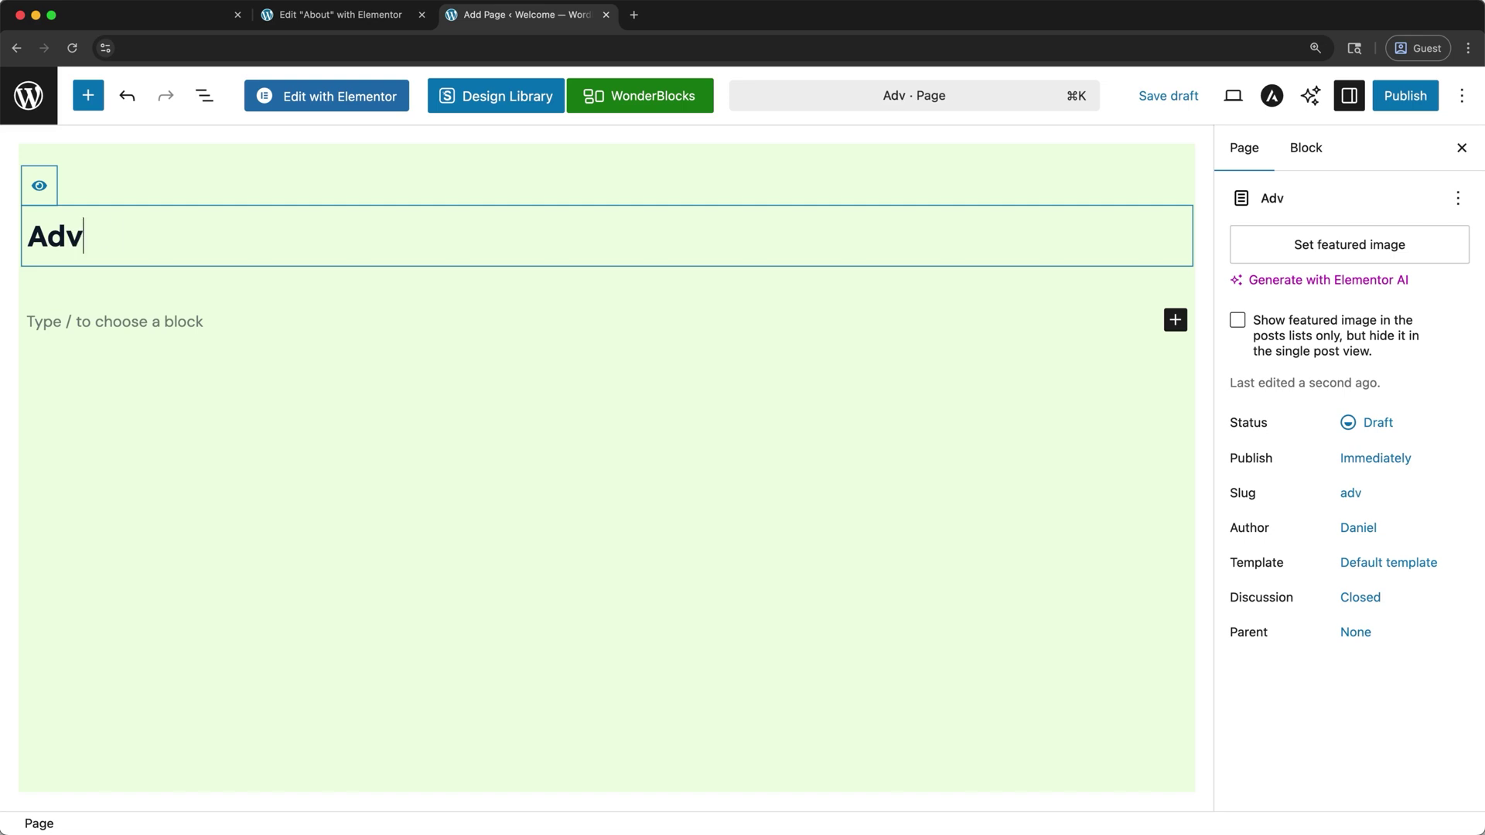
{"action": "left_click", "coordinate": [1392, 97]}
{"action": "left_click", "coordinate": [1388, 94]}
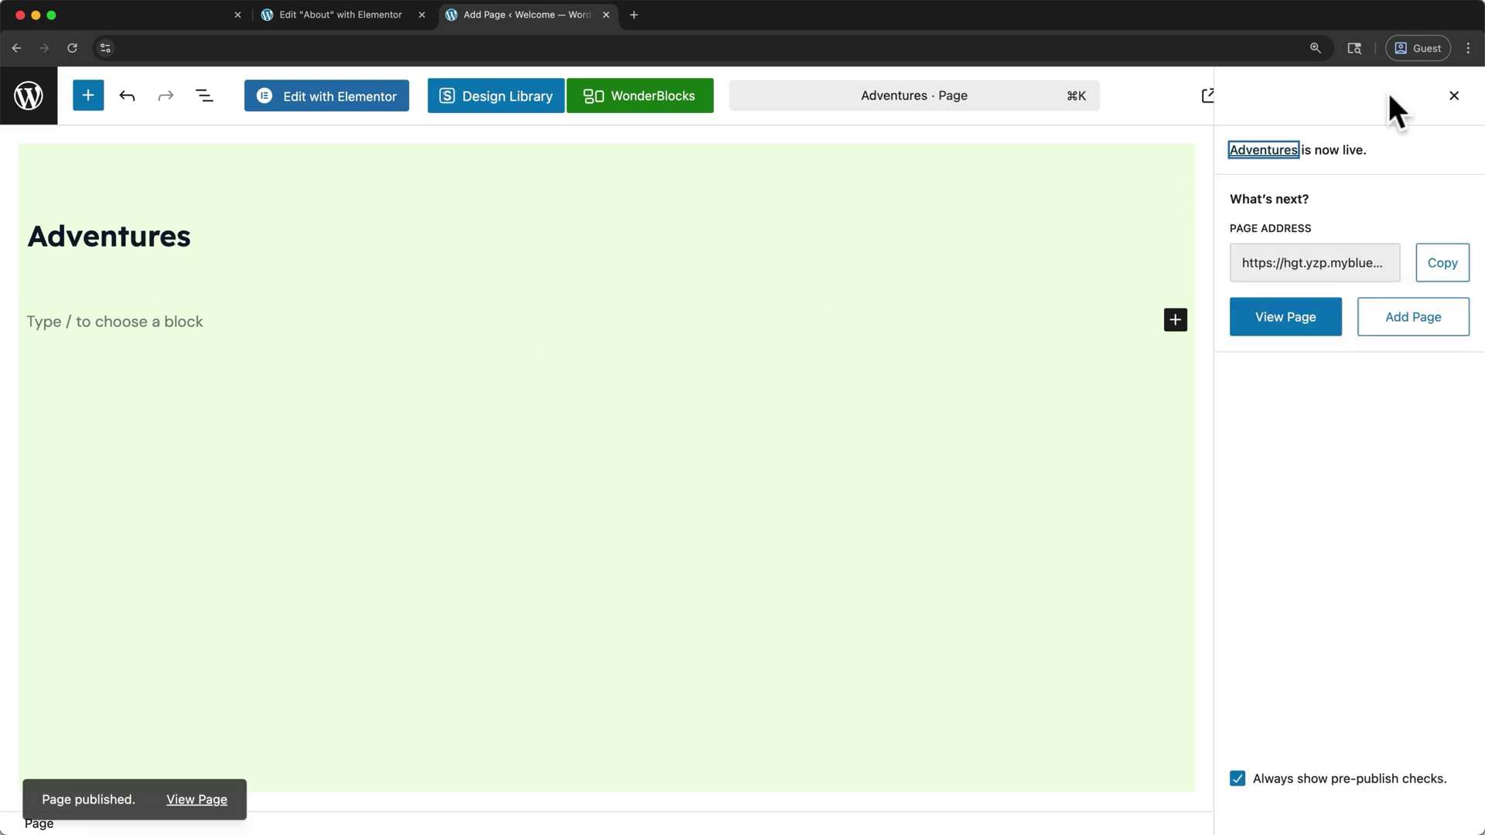
{"action": "left_click", "coordinate": [1293, 318]}
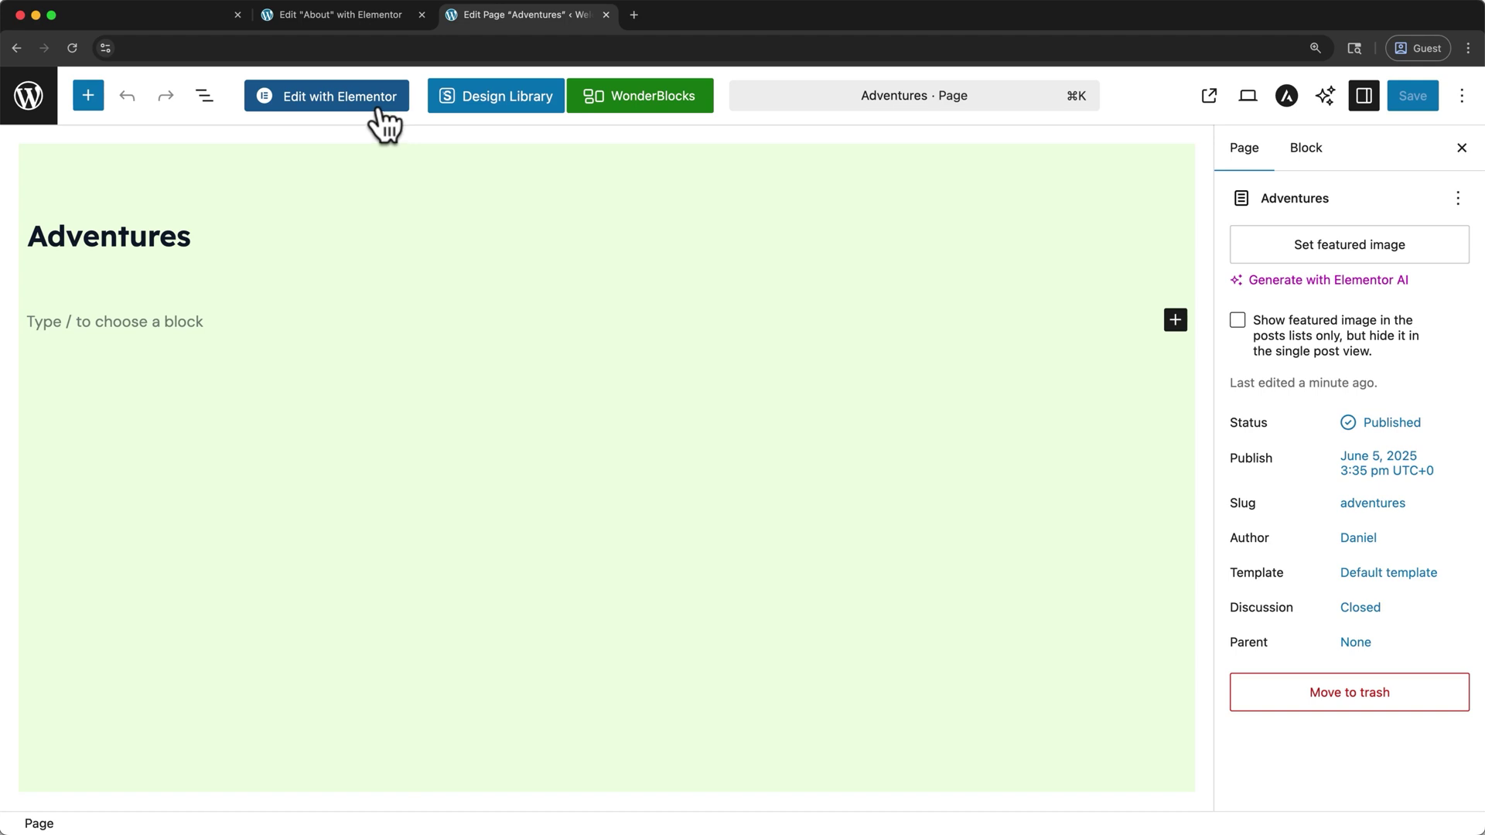
Open the Adventures page in Elementor and add a heading reading 'Adventures'
{"action": "left_click", "coordinate": [378, 107]}
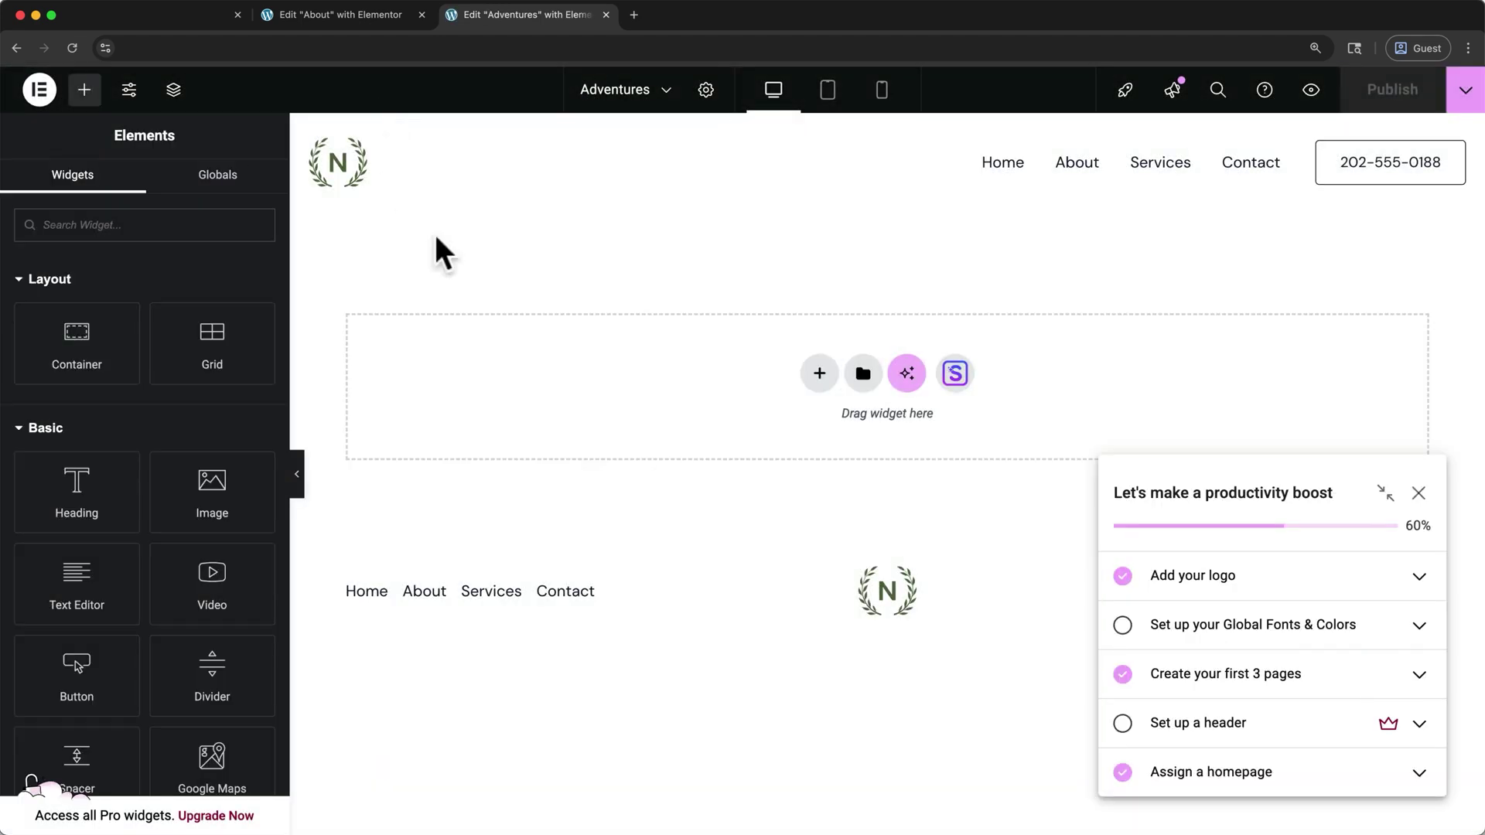
{"action": "left_click", "coordinate": [1418, 493]}
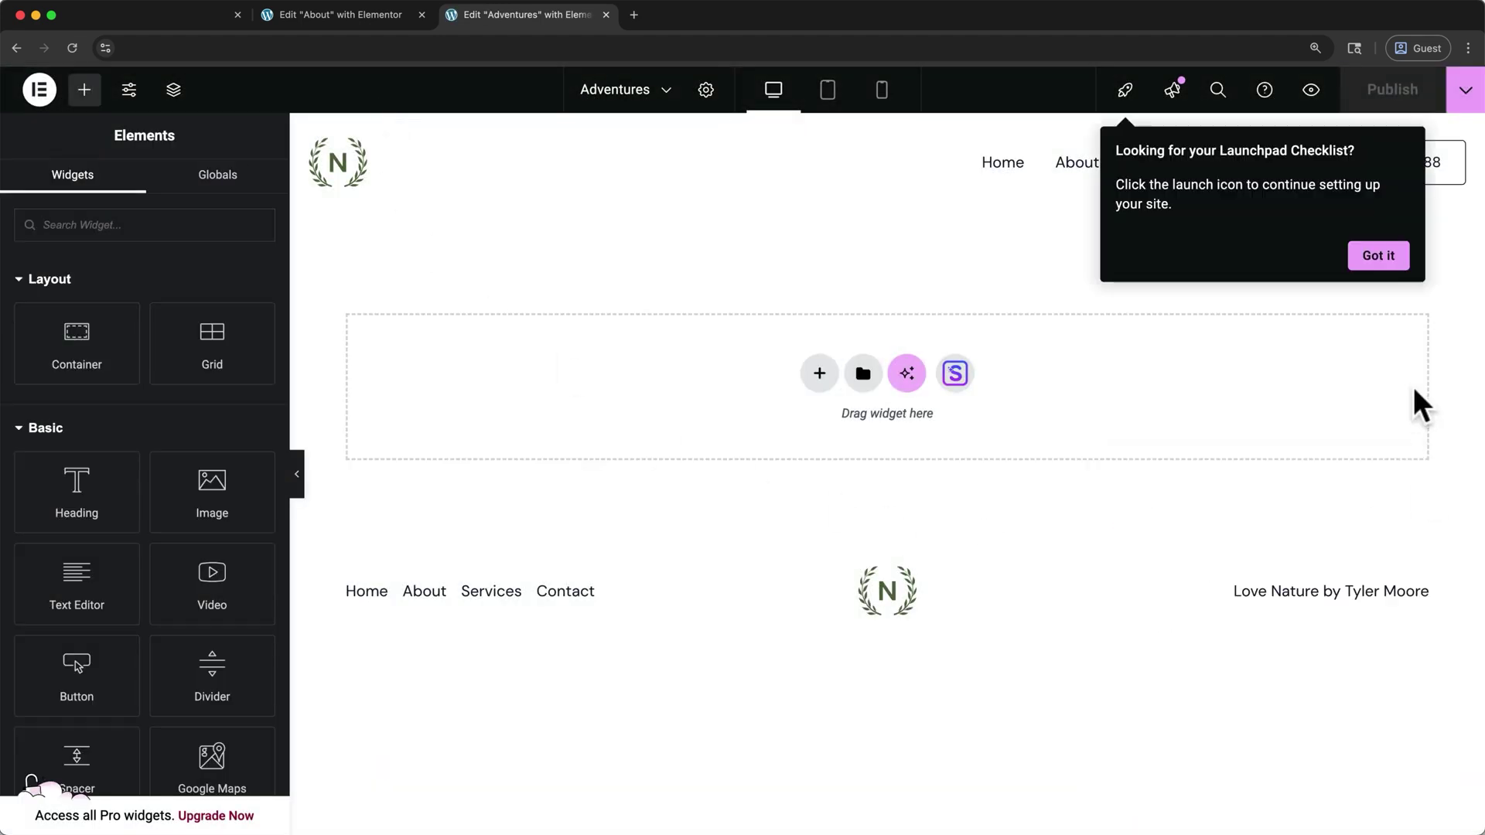
{"action": "left_click", "coordinate": [1377, 258]}
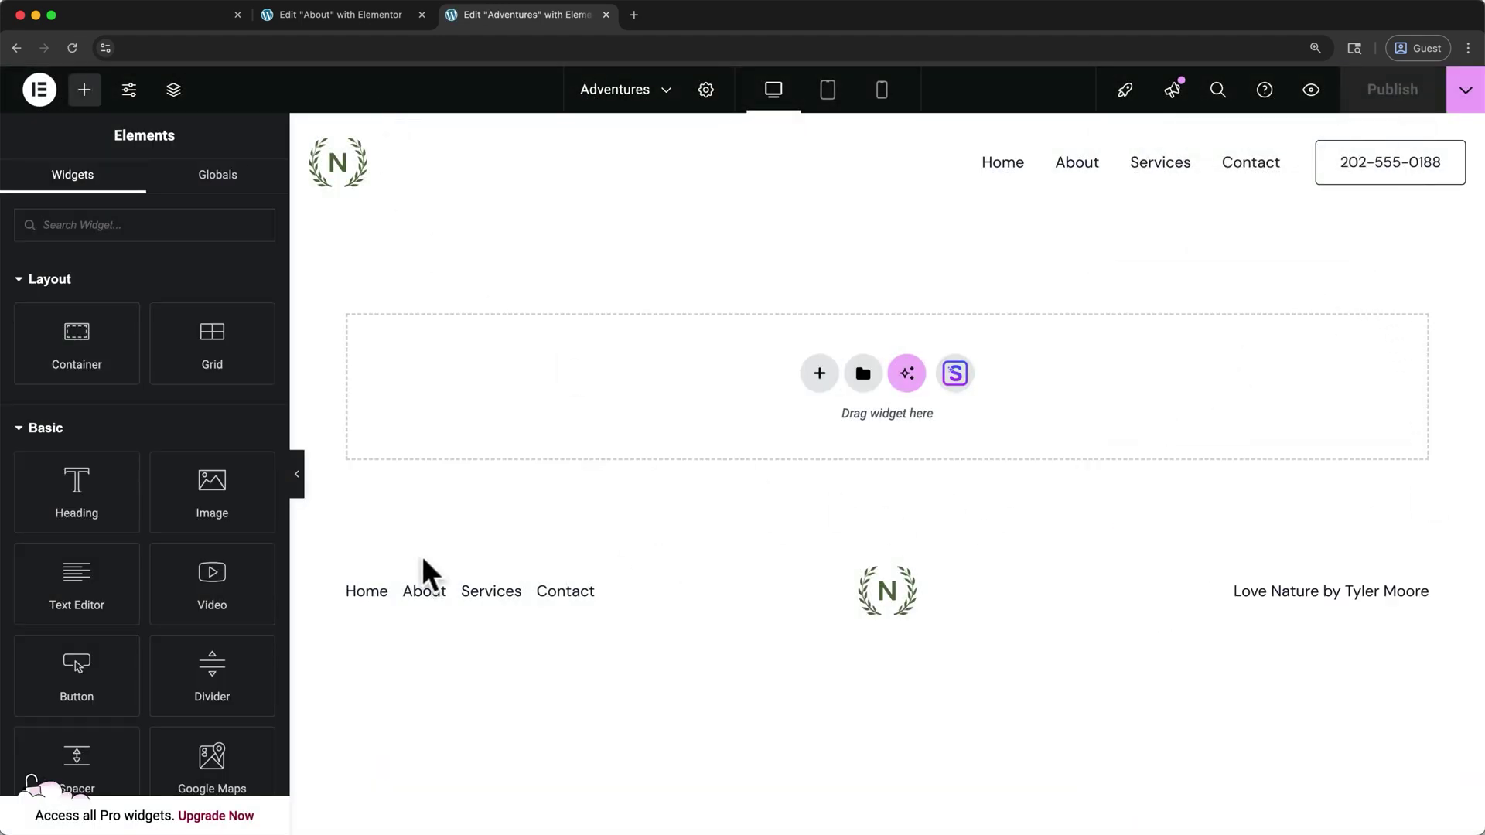
{"action": "left_click_drag", "start_coordinate": [119, 503], "coordinate": [688, 373]}
{"action": "triple_click", "coordinate": [695, 242]}
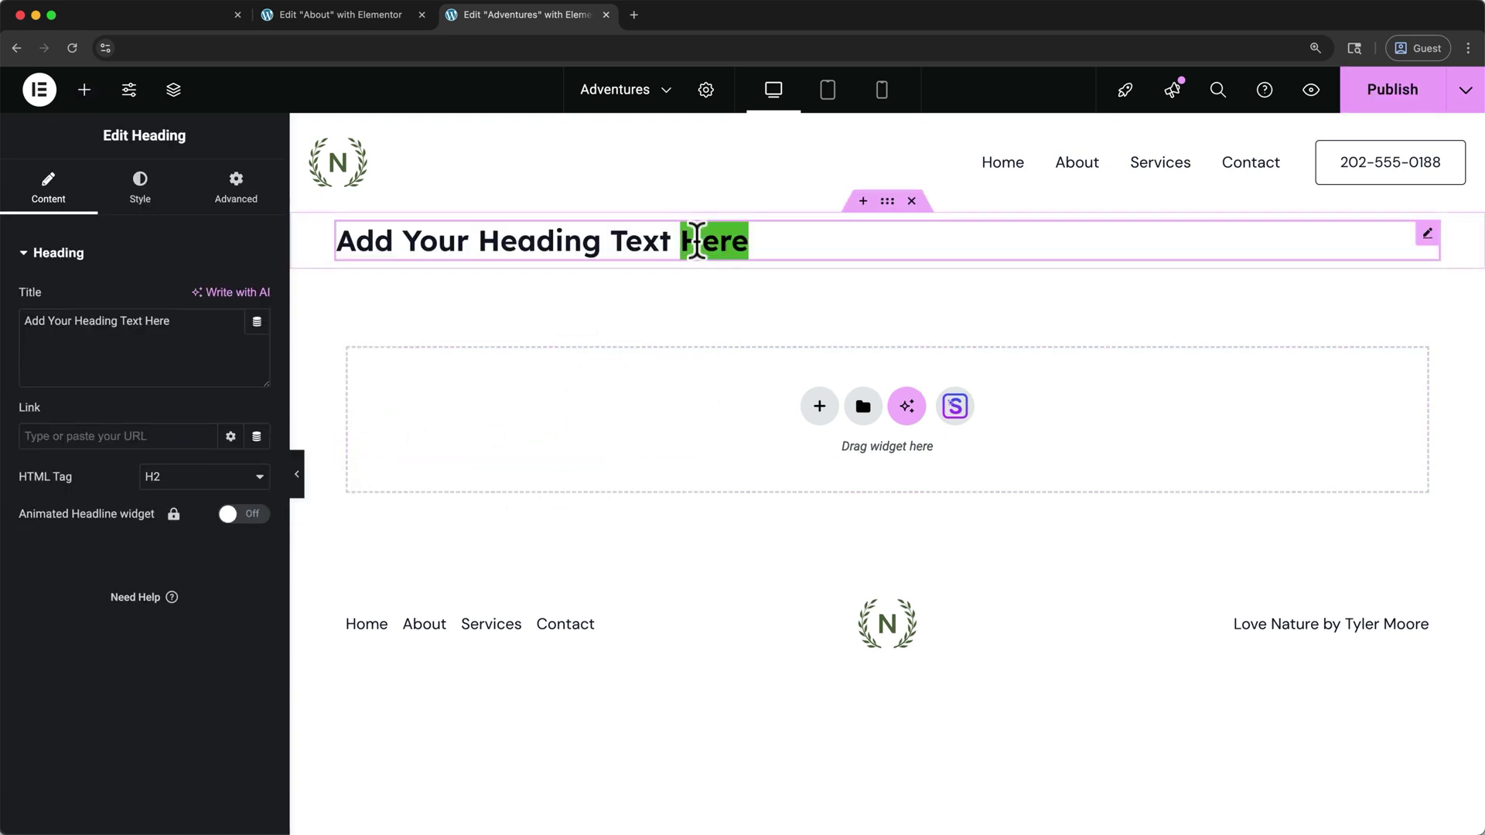
{"action": "type", "text": "Adventures"}
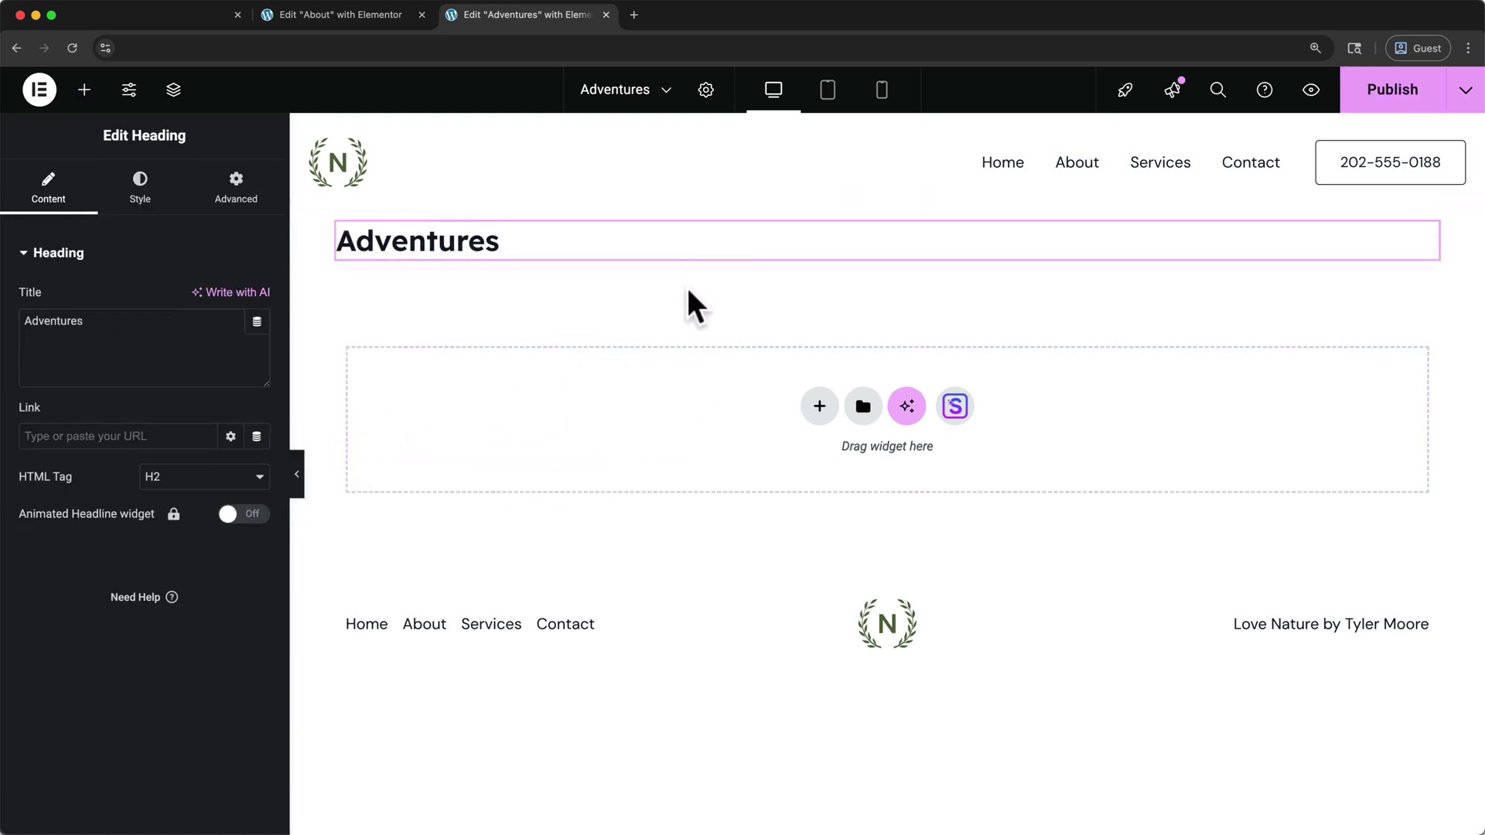
Add a mountain-and-river image below the Adventures heading
{"action": "left_click", "coordinate": [87, 91]}
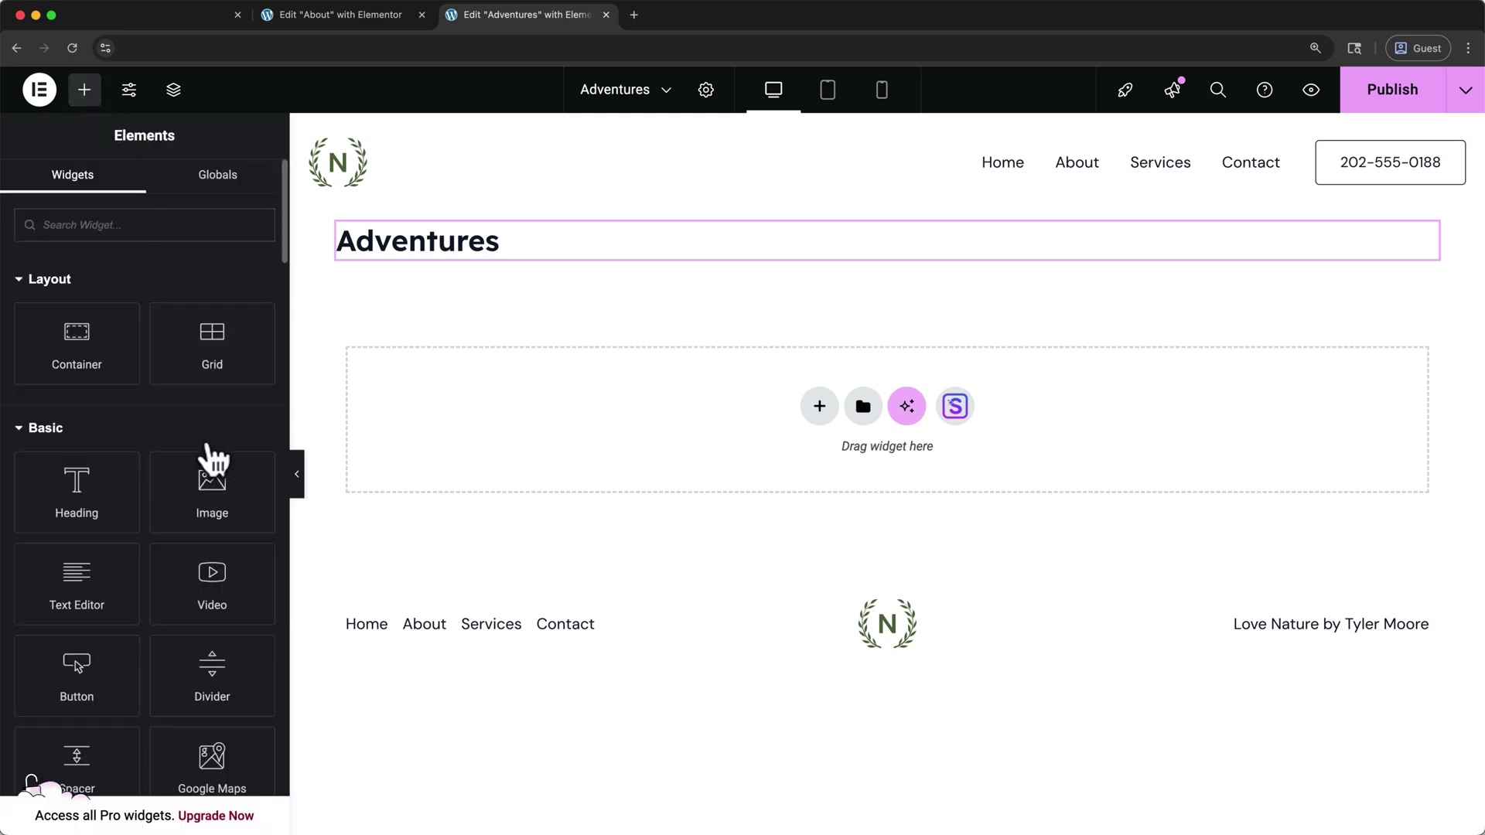
{"action": "left_click_drag", "start_coordinate": [203, 489], "coordinate": [471, 347]}
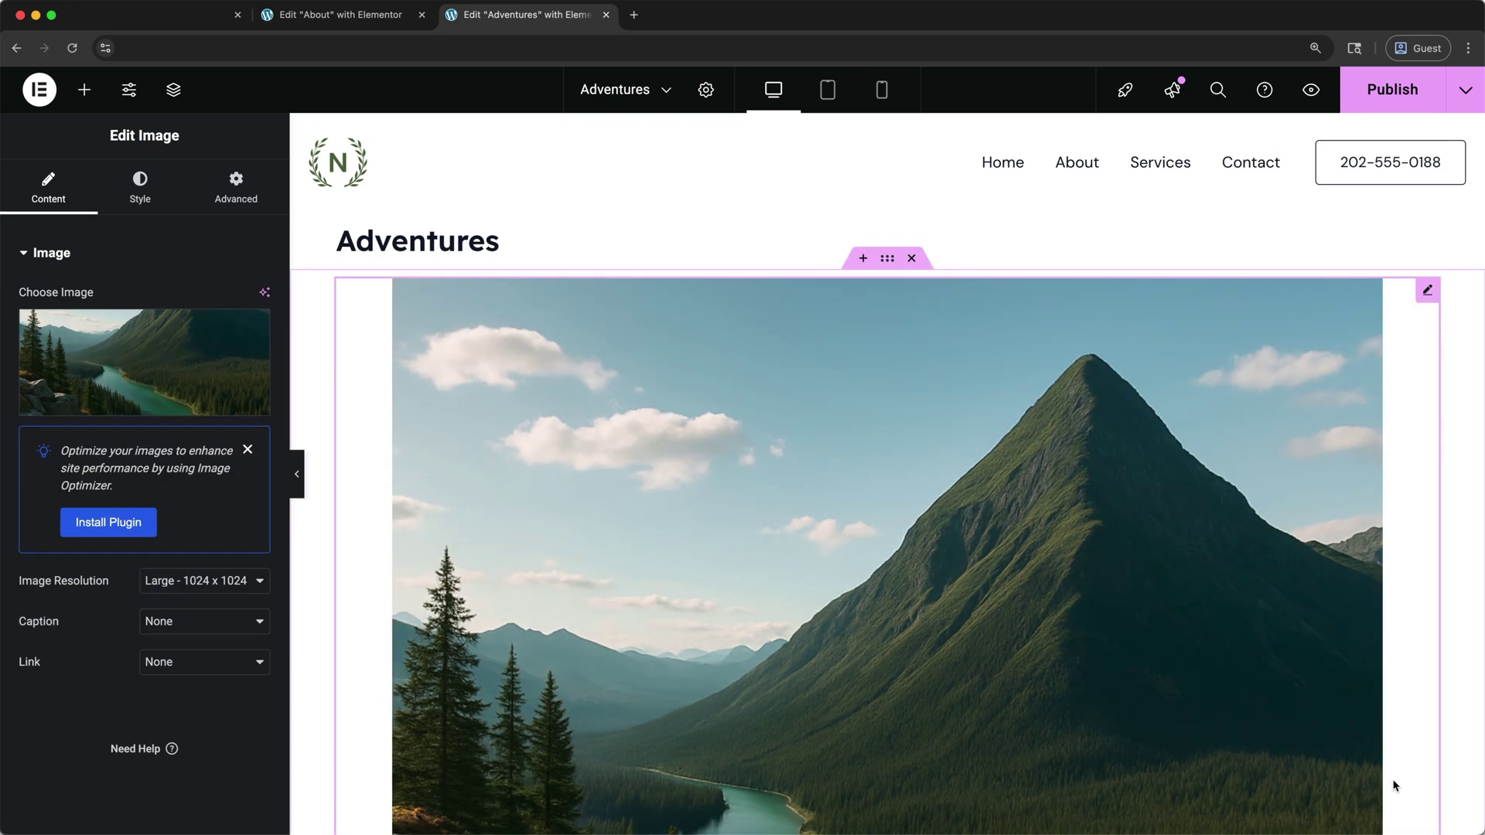
{"action": "scroll", "coordinate": [1395, 786], "scroll_direction": "down", "scroll_amount": 7}
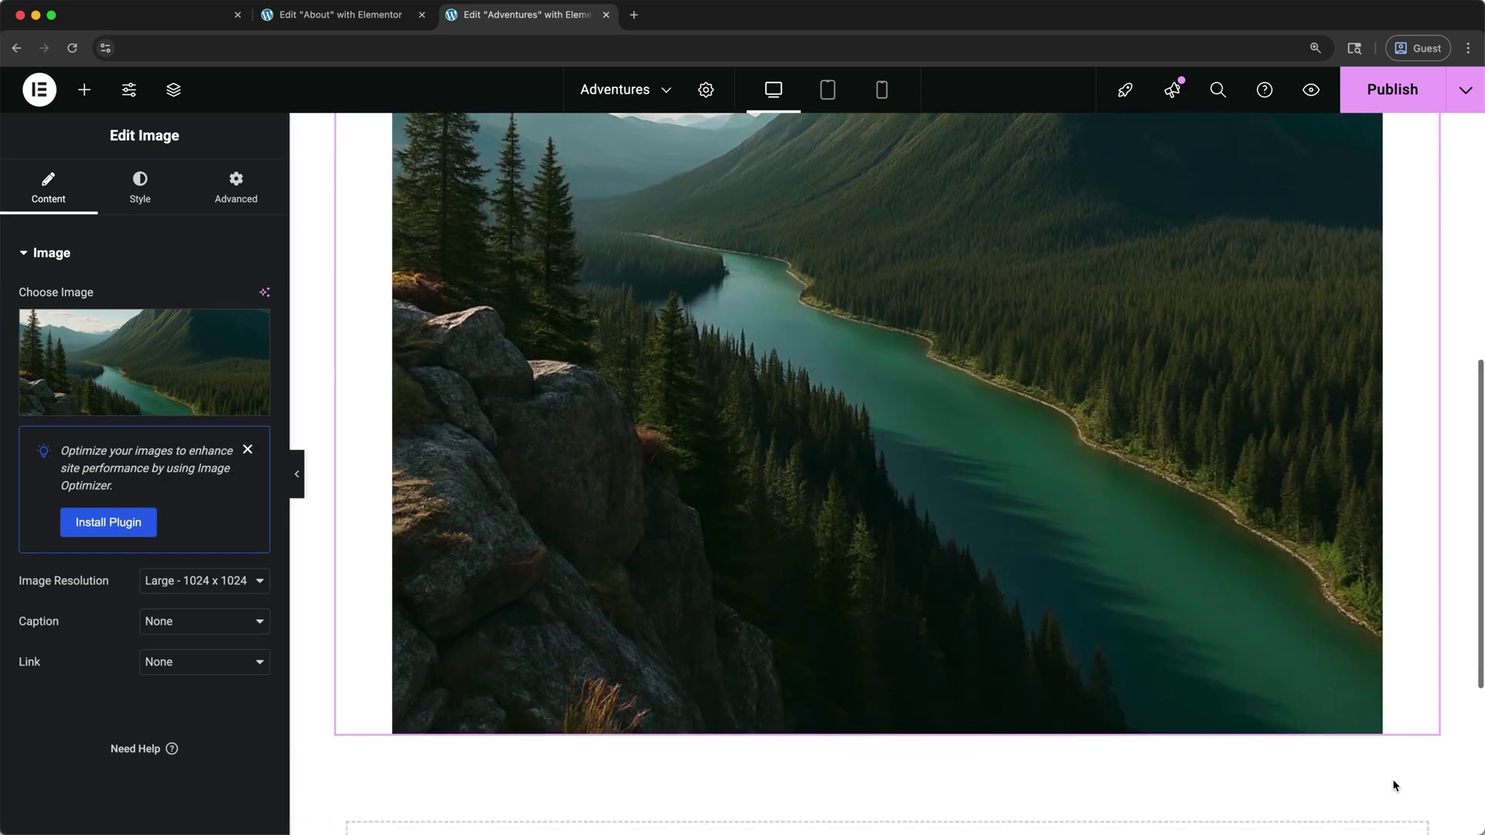
{"action": "scroll", "coordinate": [1395, 785], "scroll_direction": "down", "scroll_amount": 4}
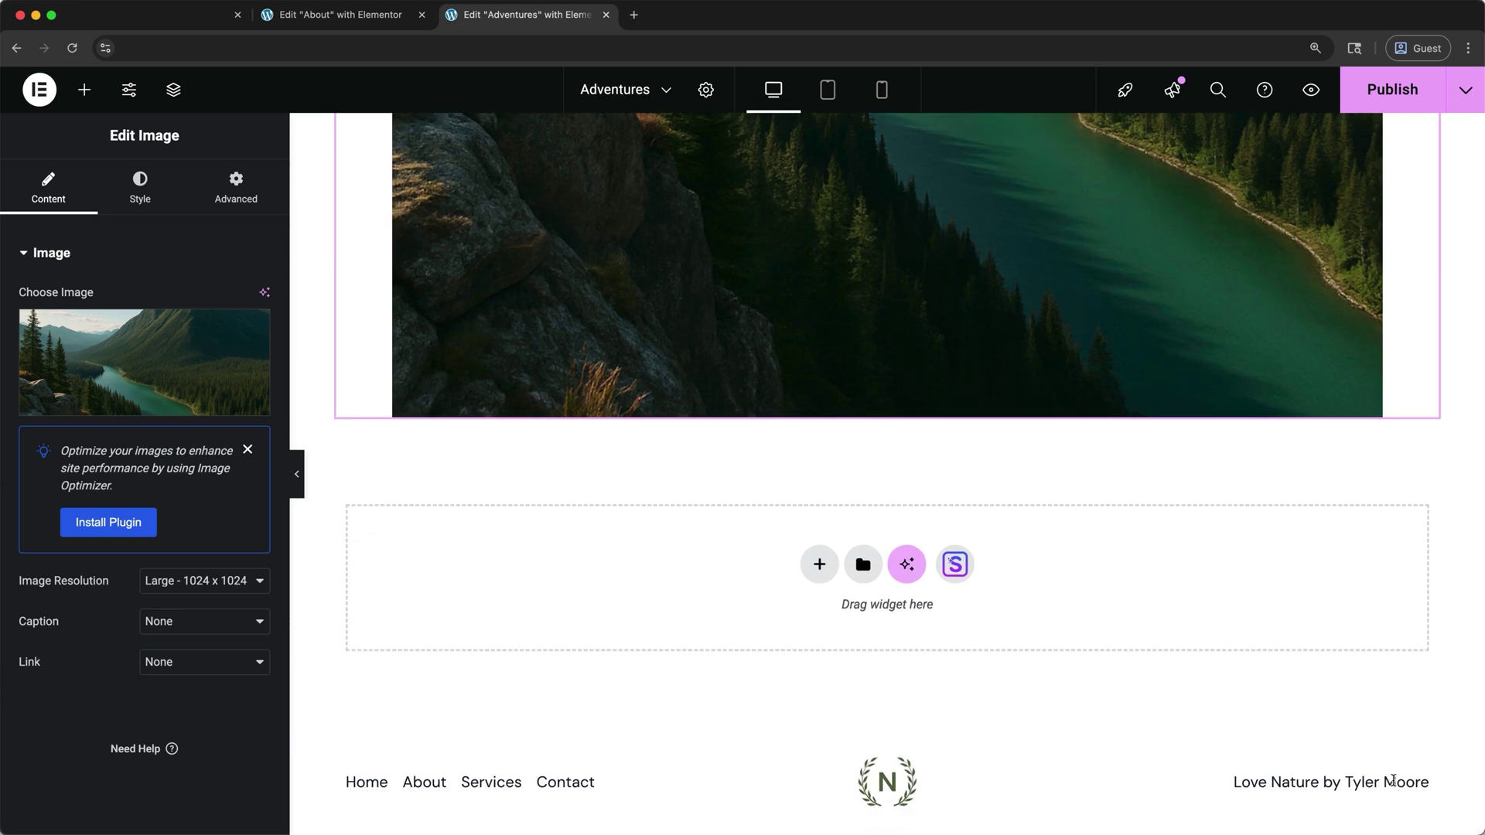
Search the starter templates for 'outdoor' and import Outdoor Adventure - Home
{"action": "left_click", "coordinate": [956, 568]}
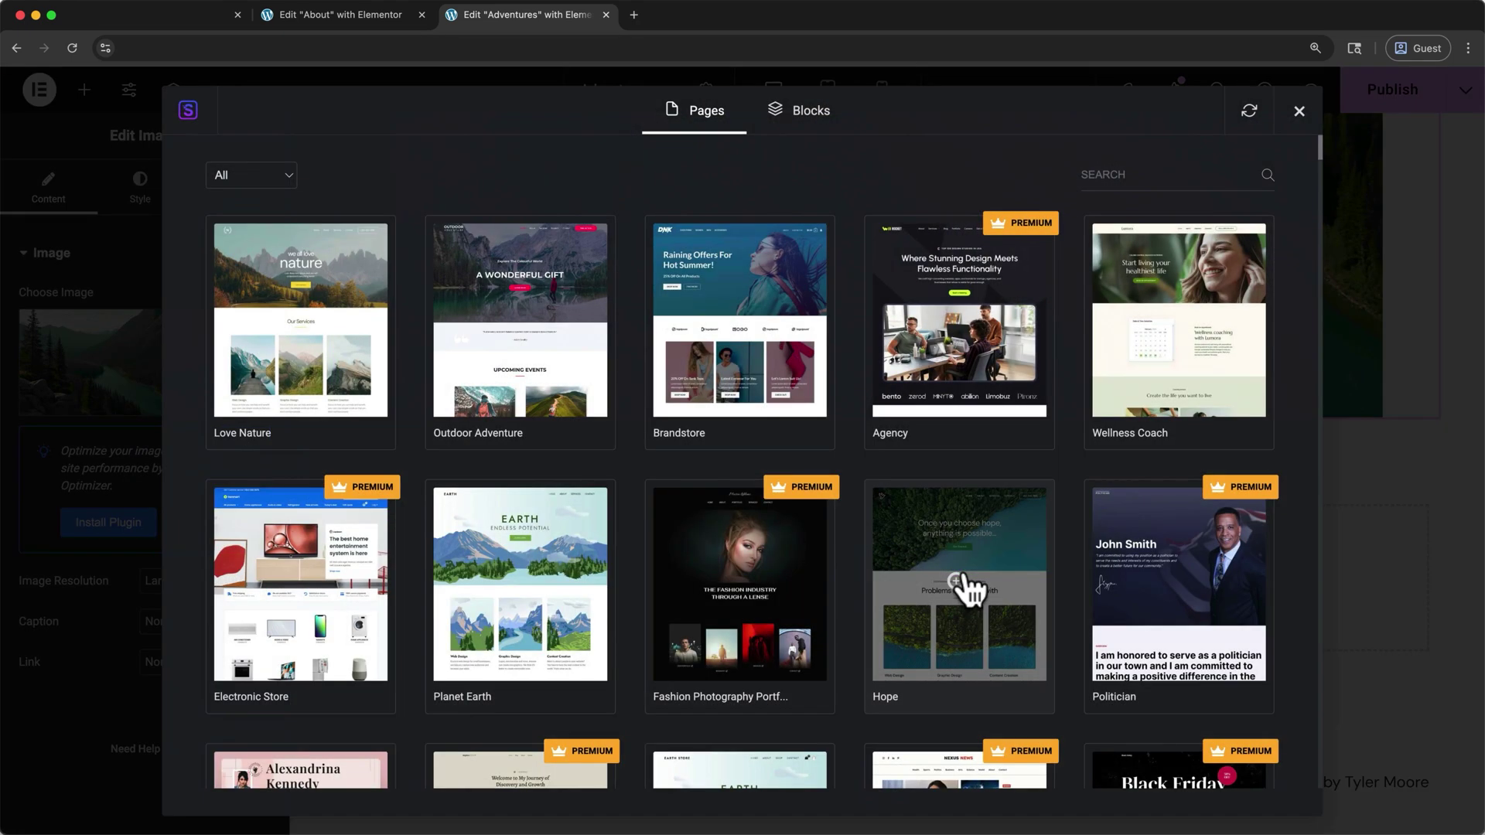
{"action": "scroll", "coordinate": [967, 584], "scroll_direction": "down", "scroll_amount": 6}
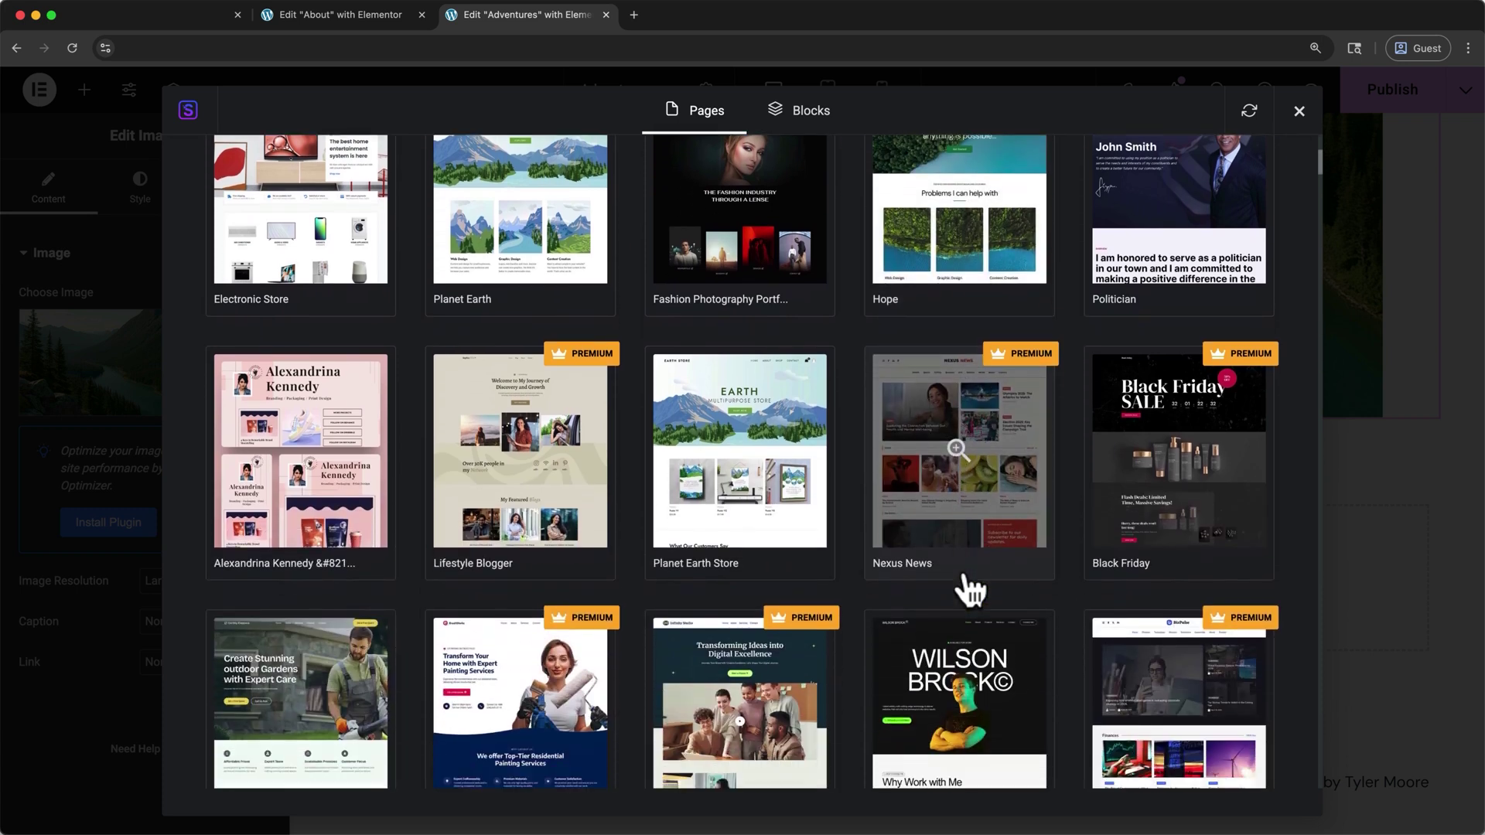
{"action": "scroll", "coordinate": [964, 573], "scroll_direction": "down", "scroll_amount": 8}
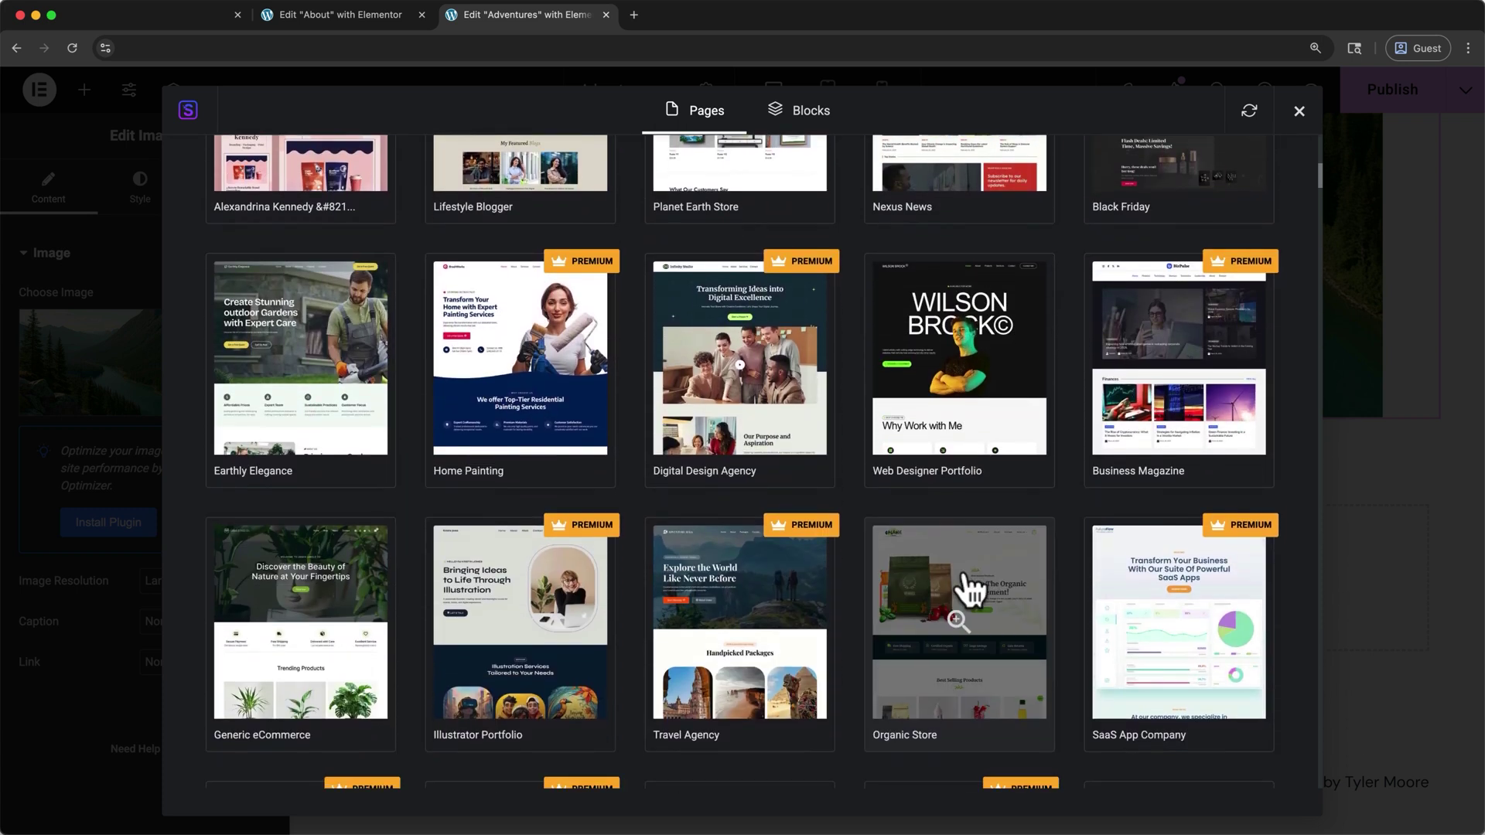
{"action": "scroll", "coordinate": [972, 592], "scroll_direction": "up", "scroll_amount": 15}
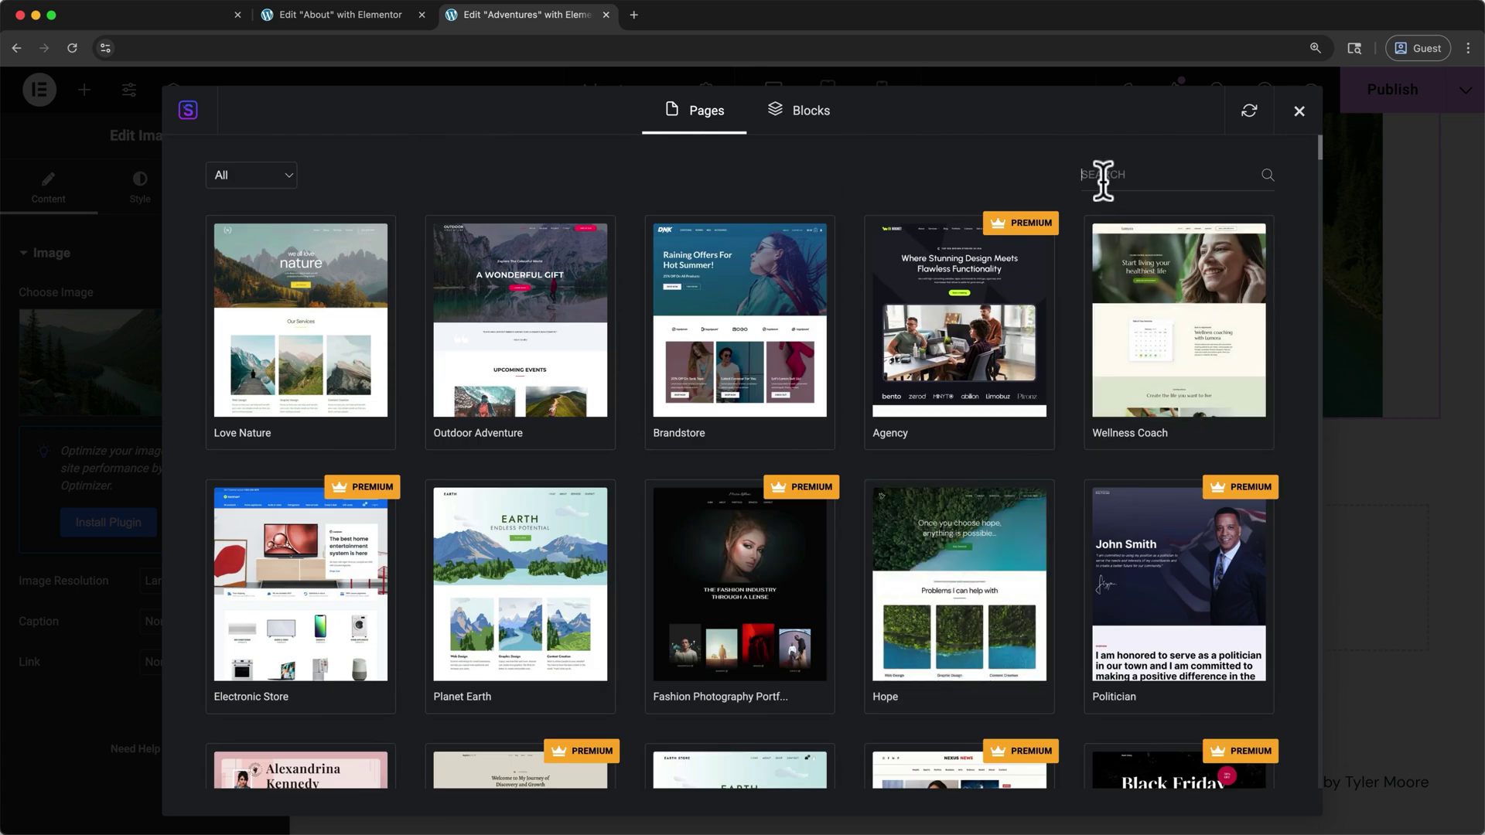
{"action": "type", "text": "outdoor"}
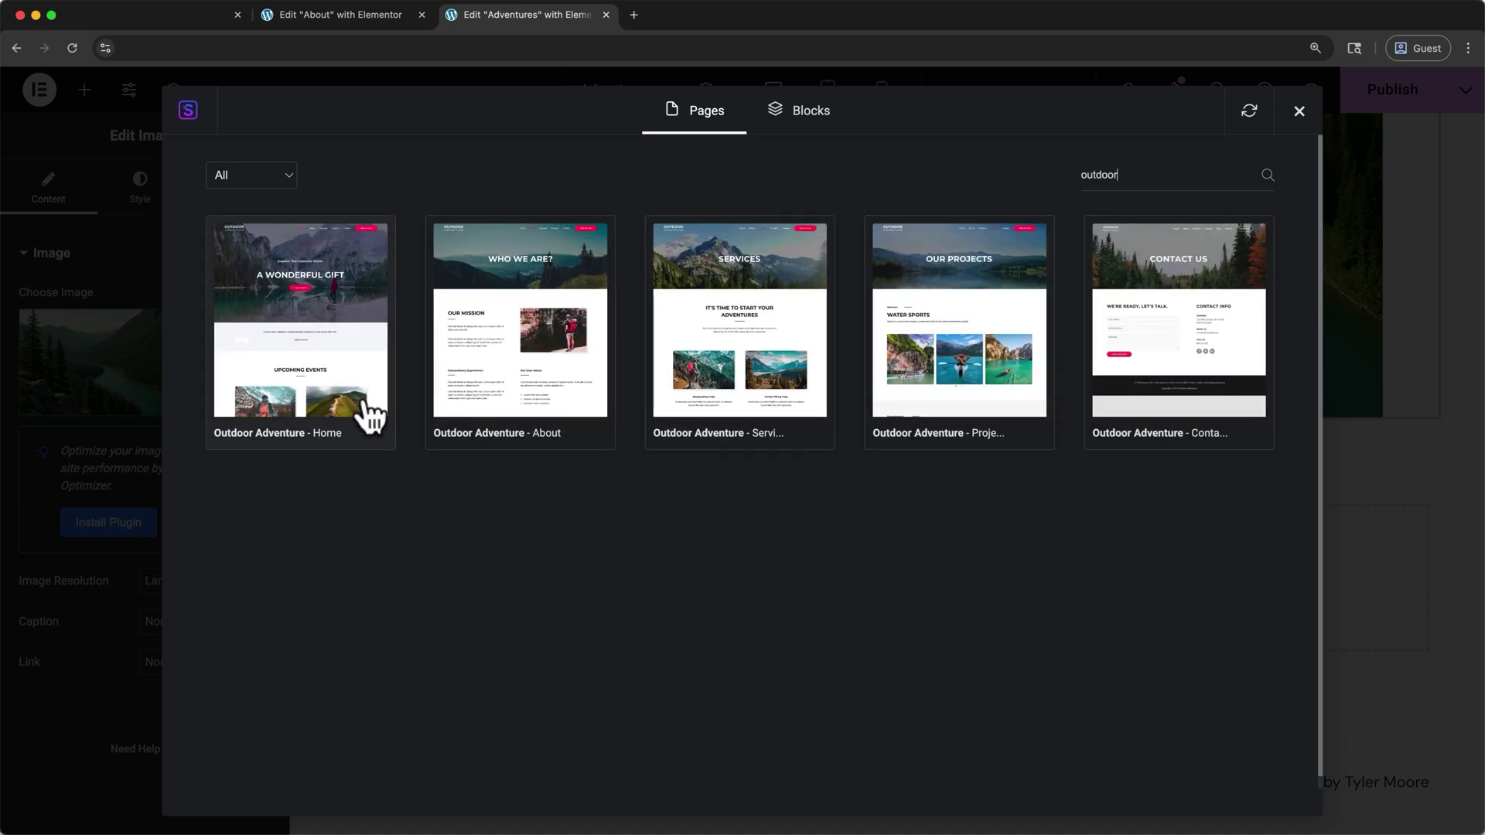
{"action": "left_click", "coordinate": [385, 404]}
{"action": "left_click", "coordinate": [975, 139]}
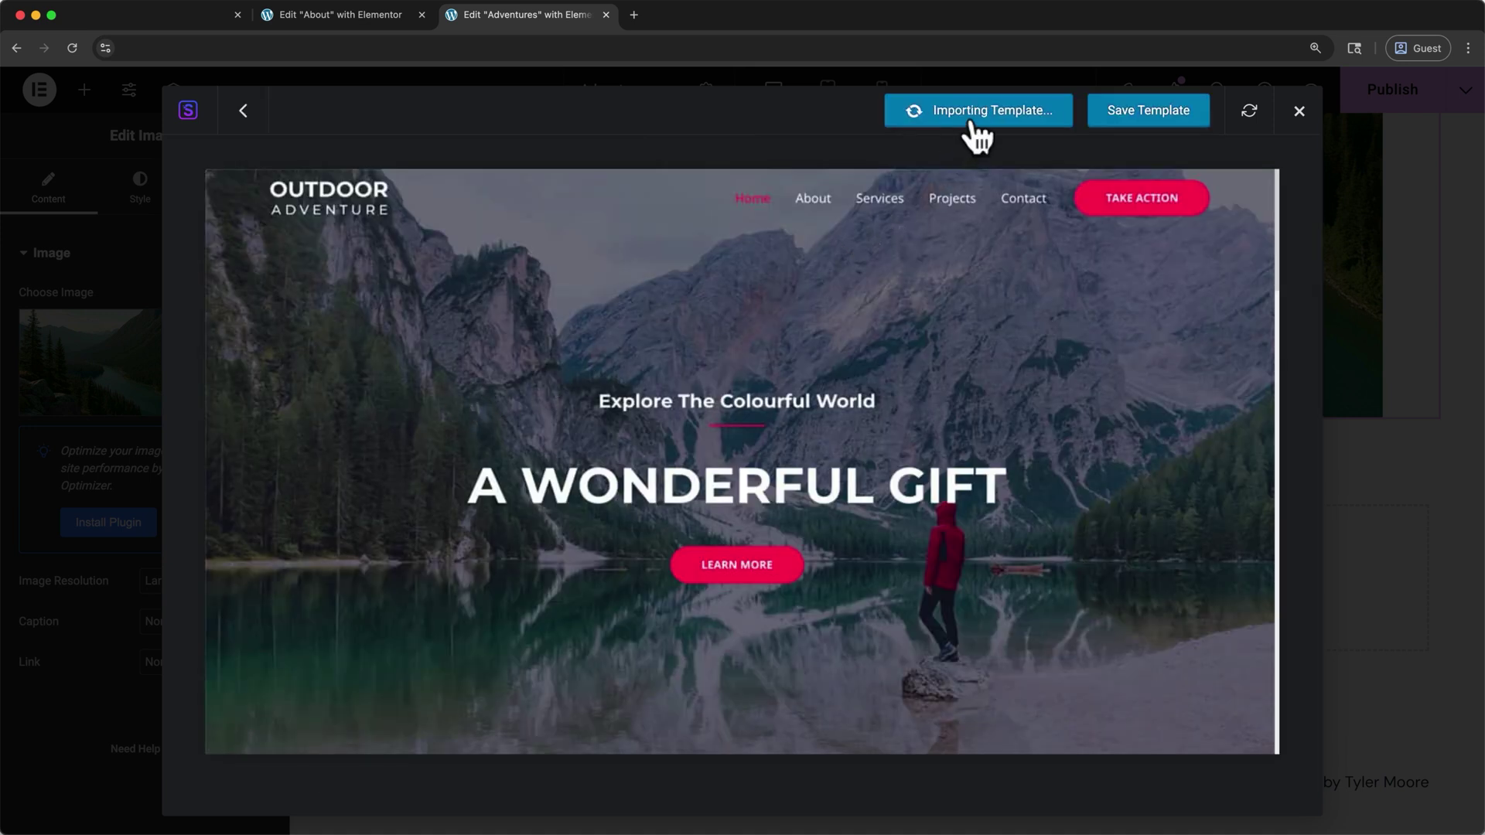
{"action": "scroll", "coordinate": [971, 124], "scroll_direction": "down", "scroll_amount": 10}
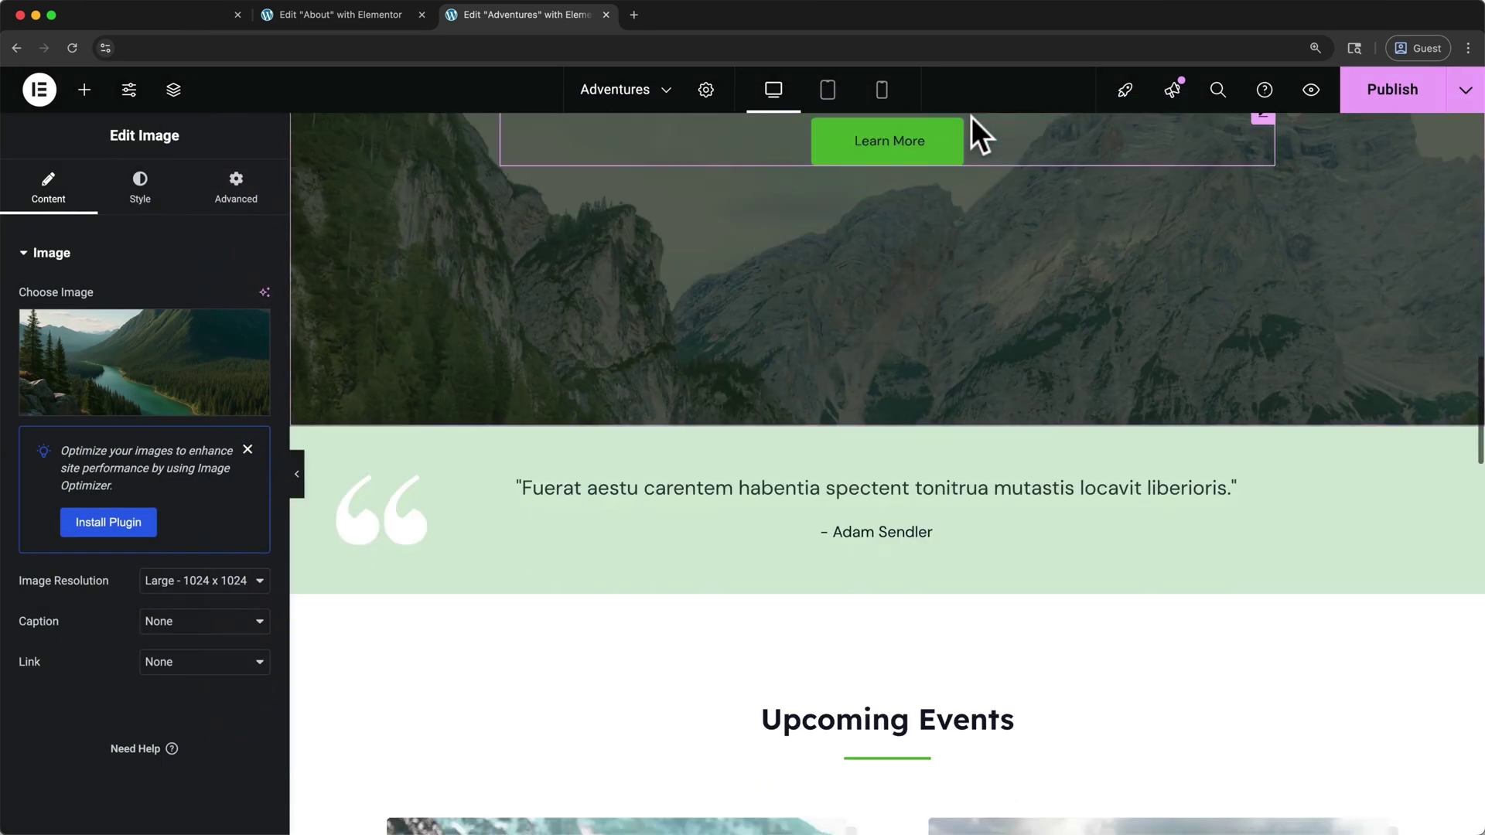
Publish the Adventures page and preview it live in a new tab
{"action": "scroll", "coordinate": [913, 372], "scroll_direction": "down", "scroll_amount": 15}
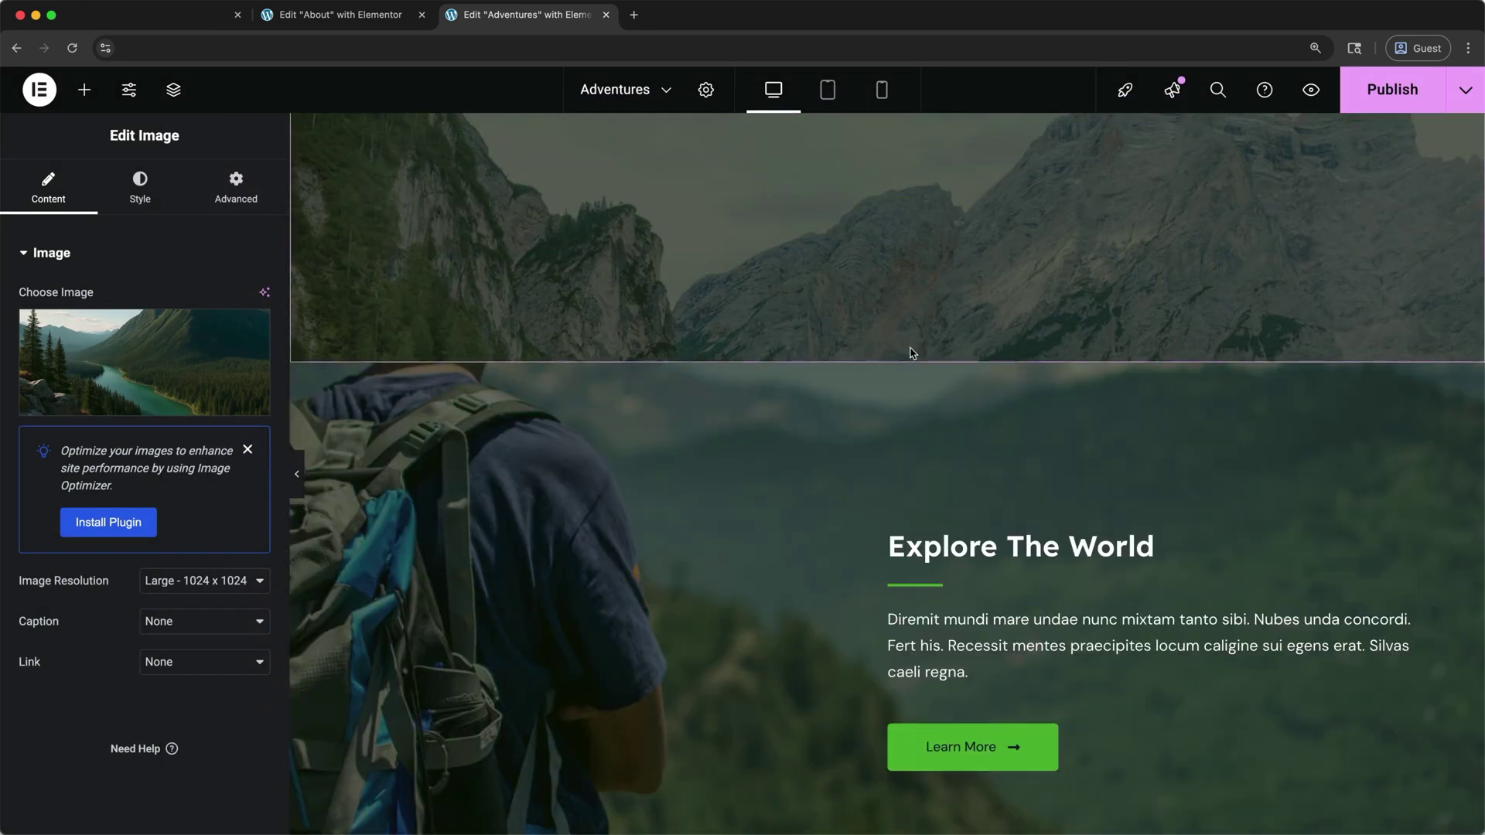
{"action": "scroll", "coordinate": [917, 379], "scroll_direction": "down", "scroll_amount": 8}
{"action": "scroll", "coordinate": [918, 386], "scroll_direction": "up", "scroll_amount": 20}
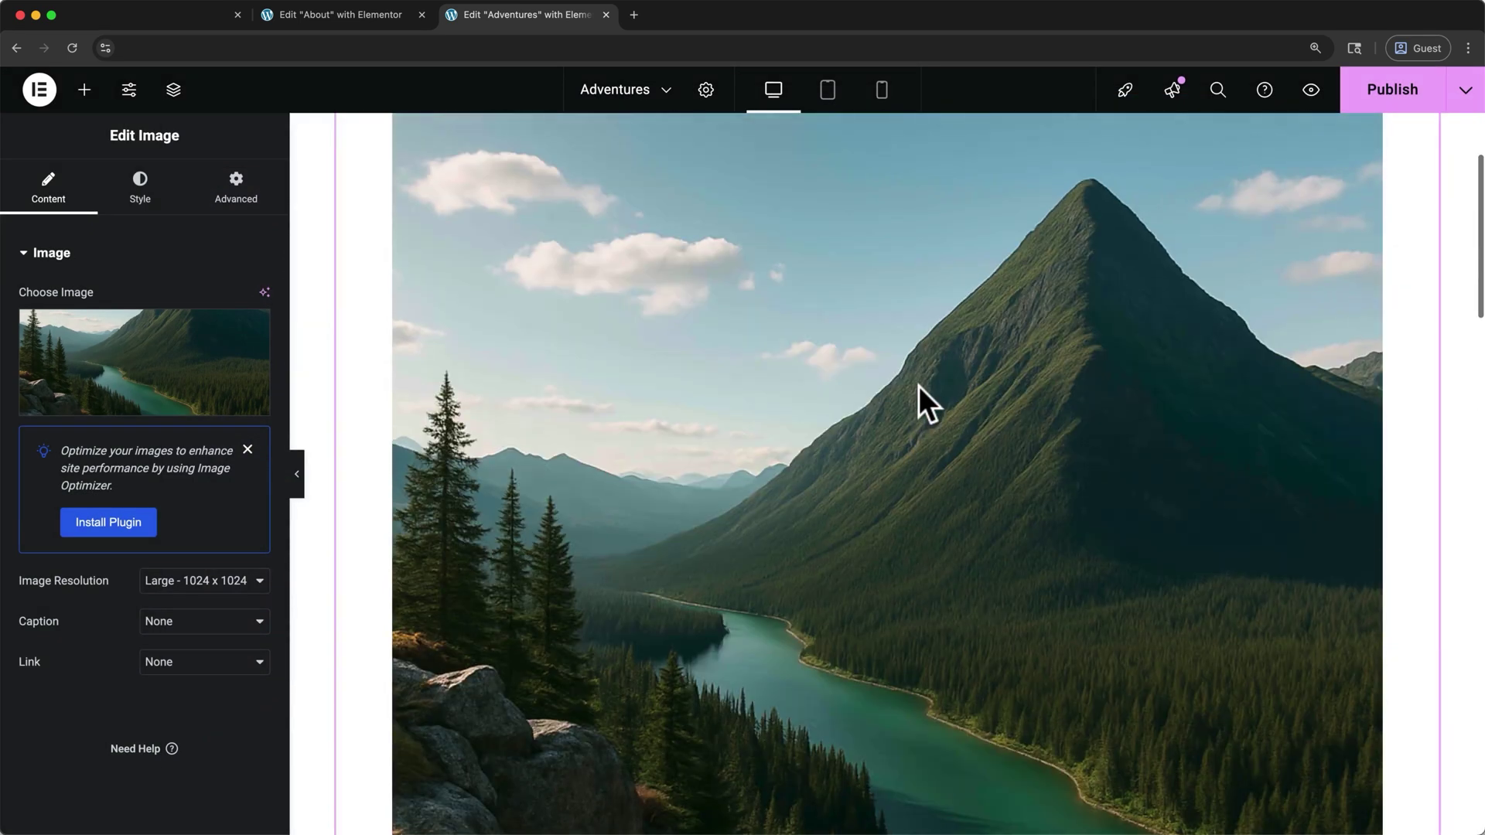
{"action": "left_click", "coordinate": [1363, 91]}
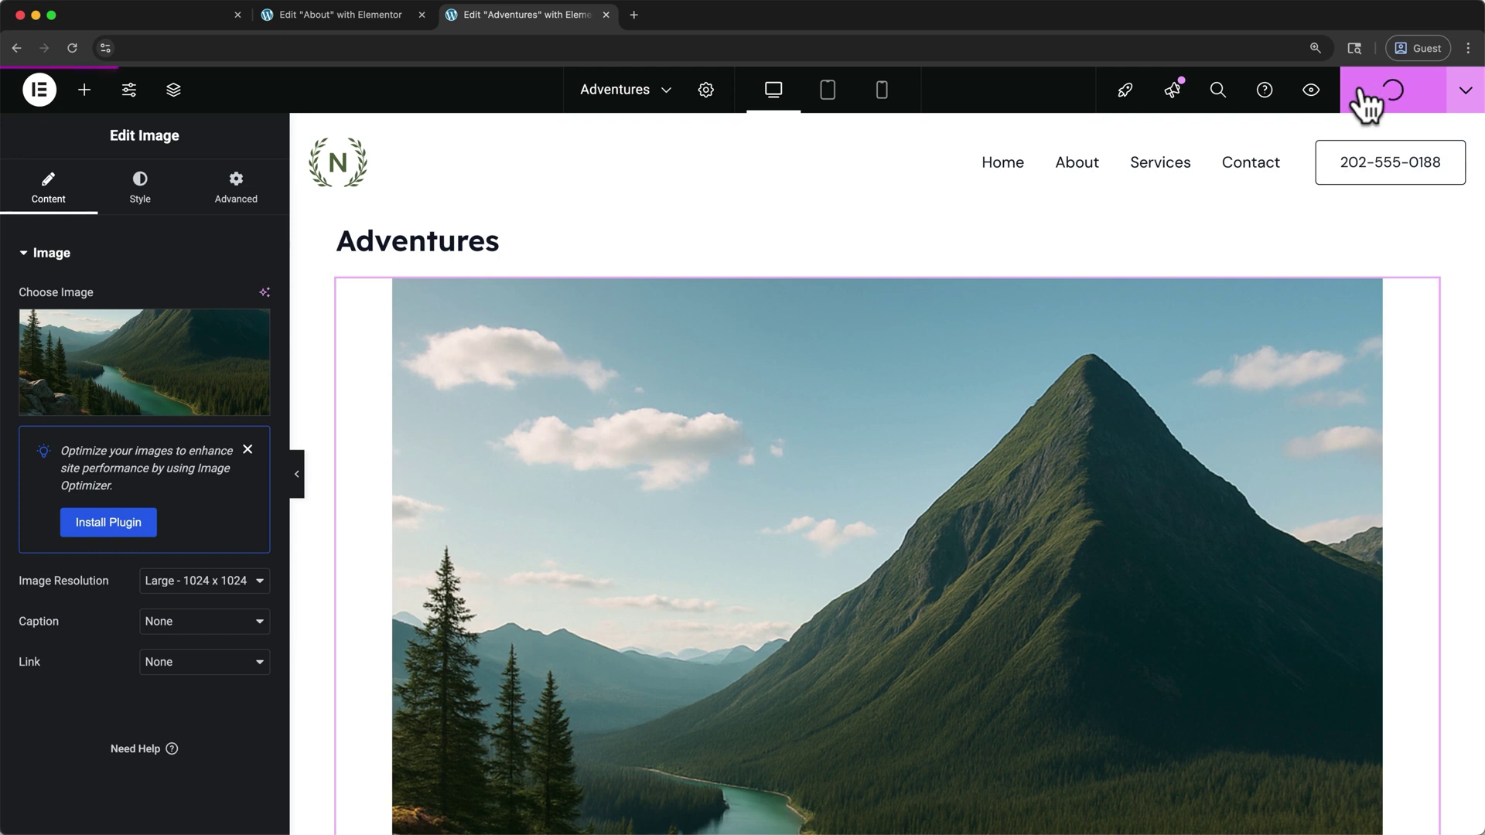
{"action": "left_click", "coordinate": [1310, 91]}
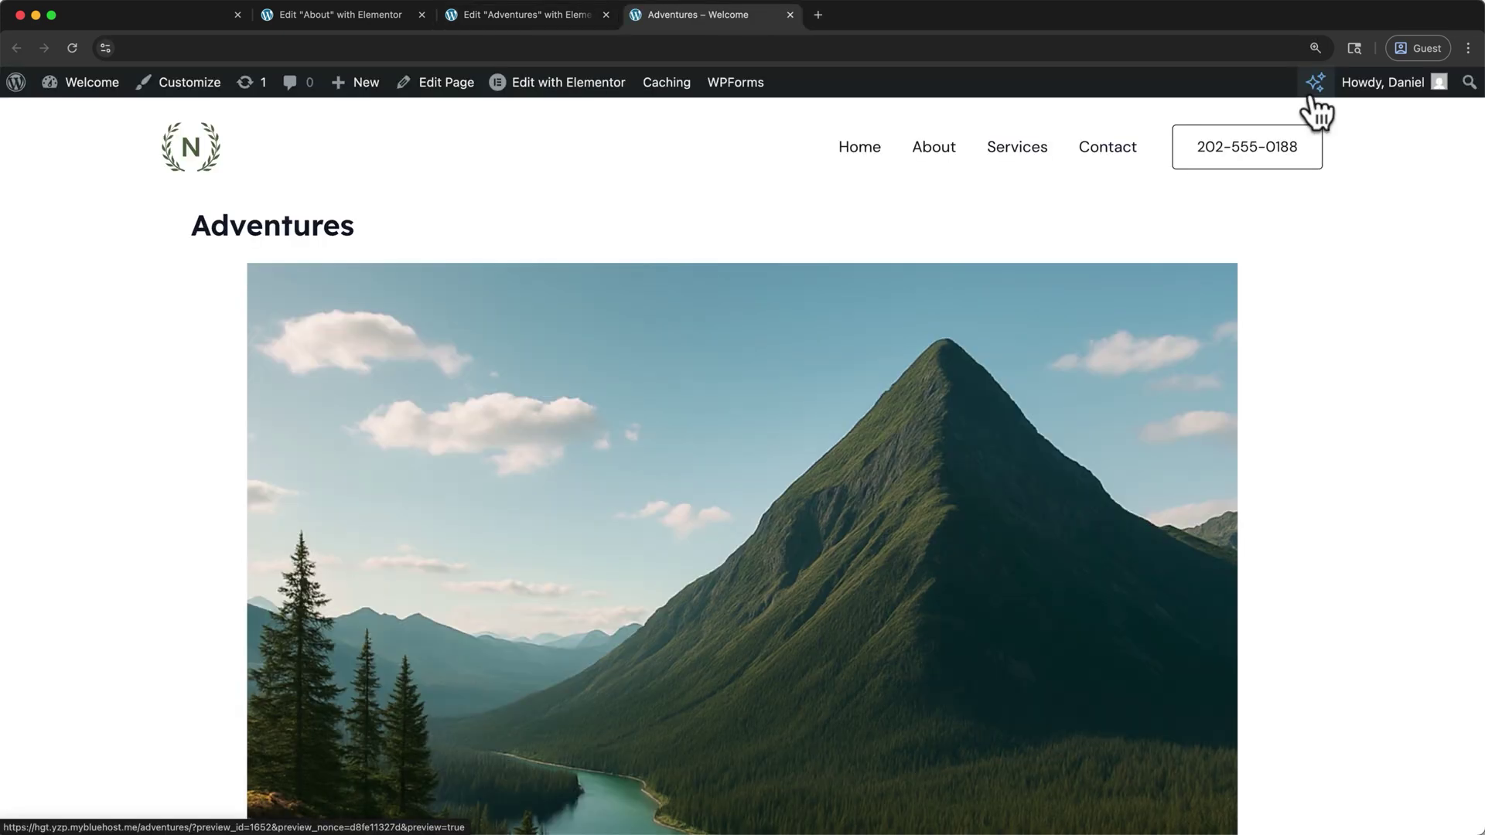
{"action": "scroll", "coordinate": [1315, 112], "scroll_direction": "down", "scroll_amount": 20}
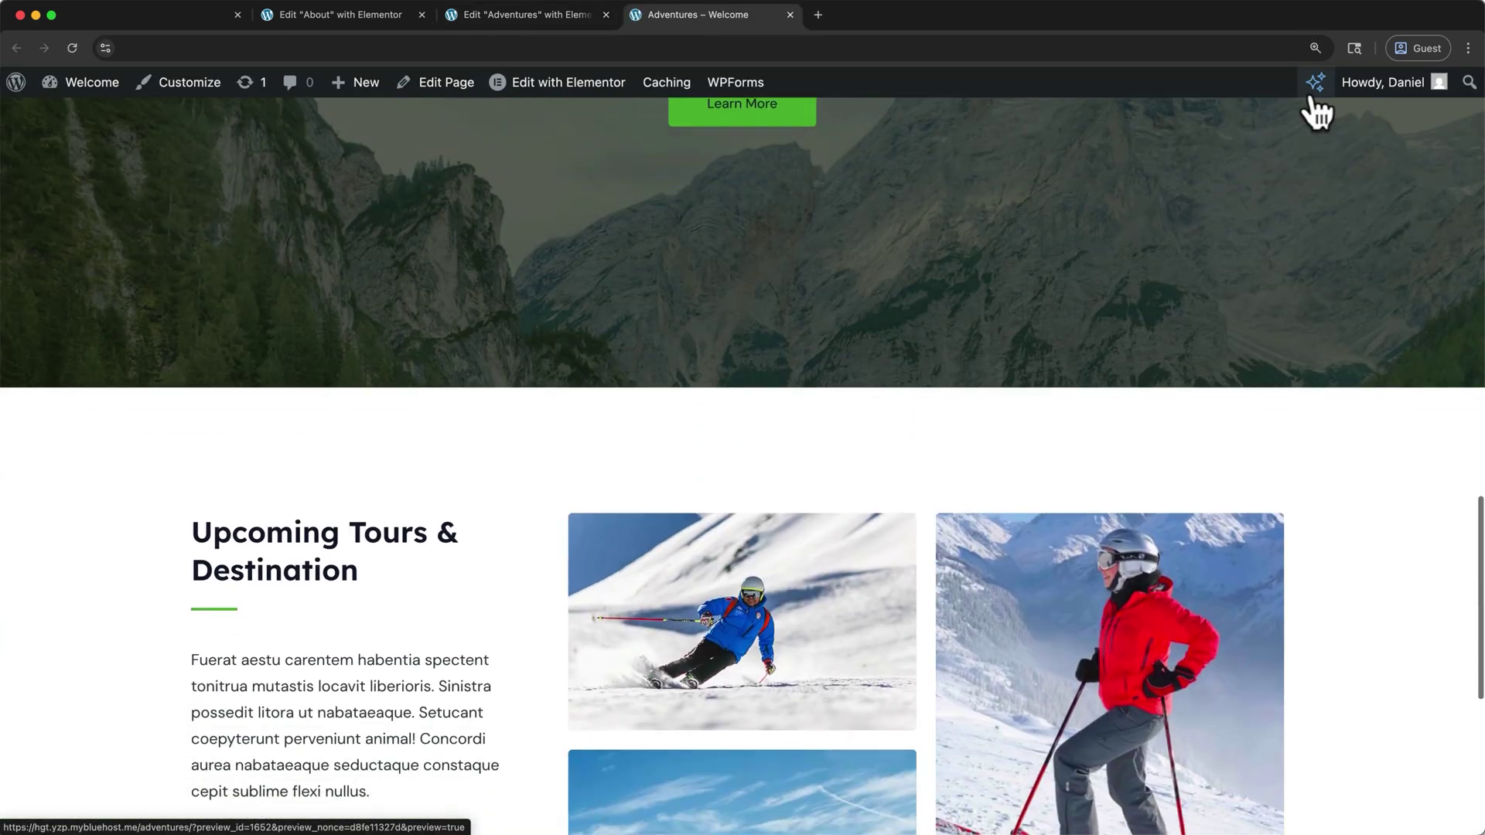
{"action": "scroll", "coordinate": [1314, 109], "scroll_direction": "up", "scroll_amount": 20}
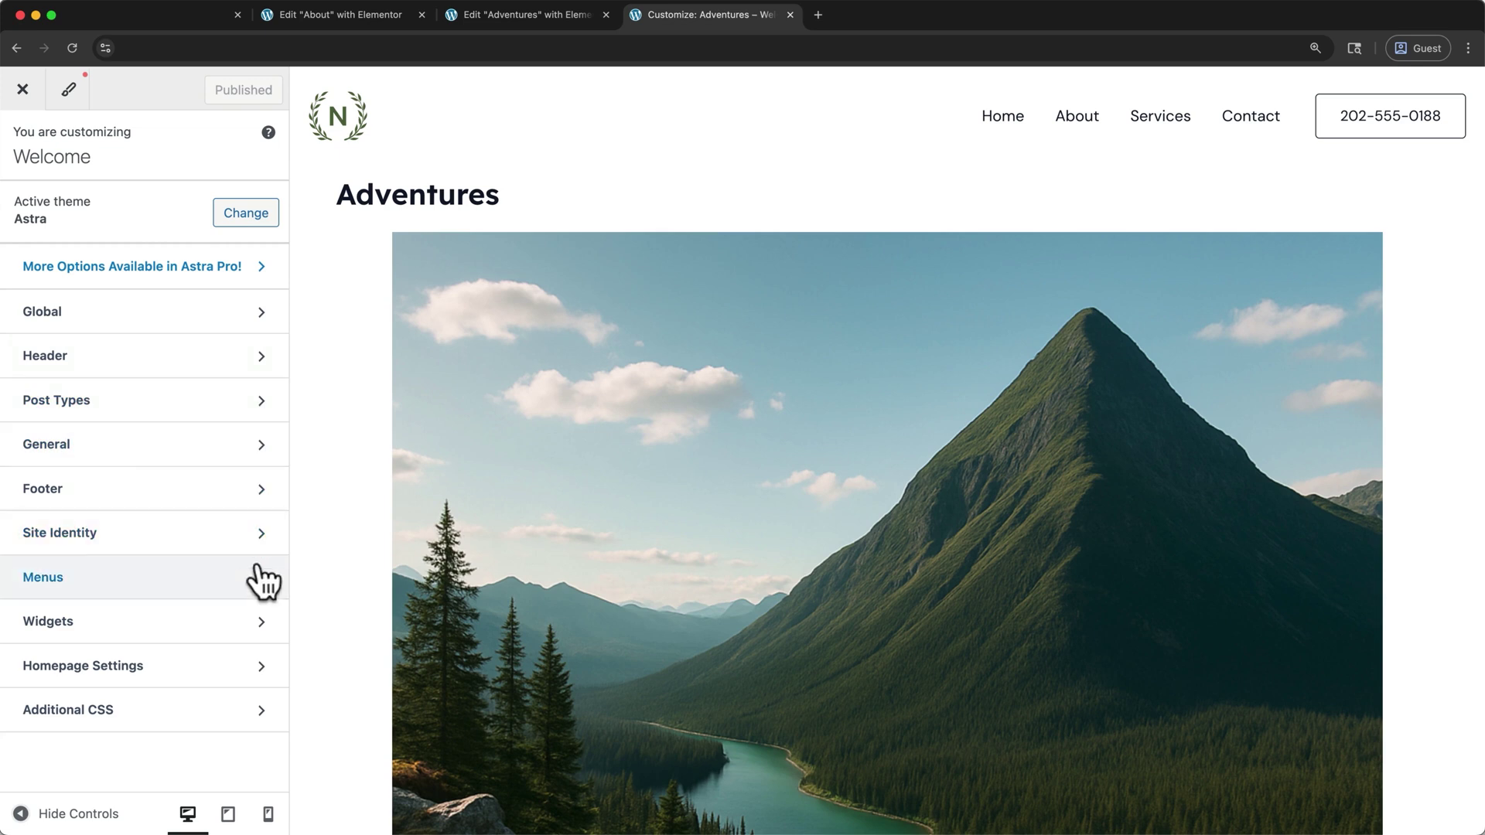
Add the Adventures page to the Main Menu and publish the change
{"action": "left_click", "coordinate": [260, 576]}
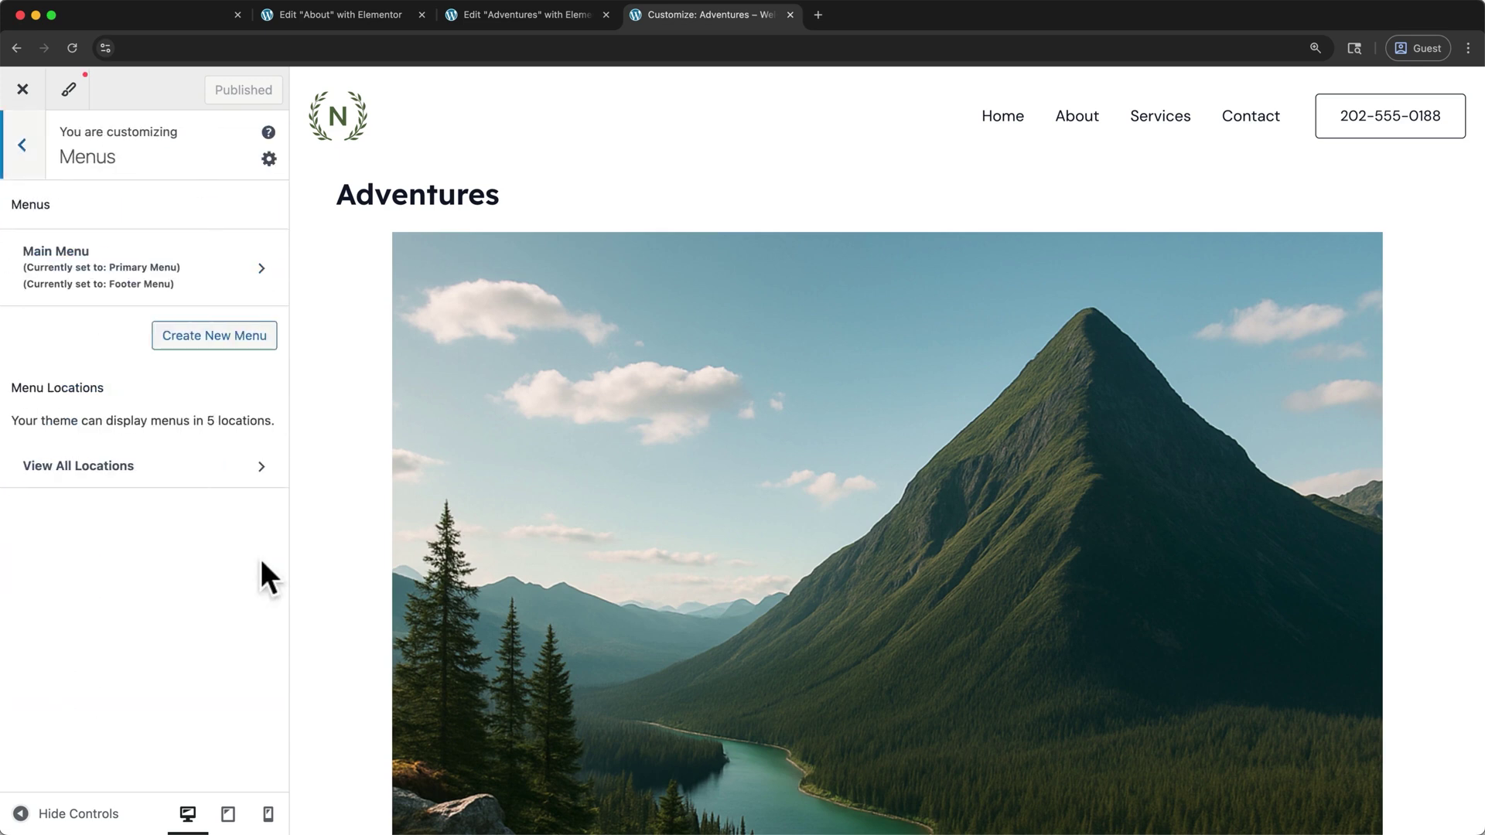
{"action": "left_click", "coordinate": [262, 273]}
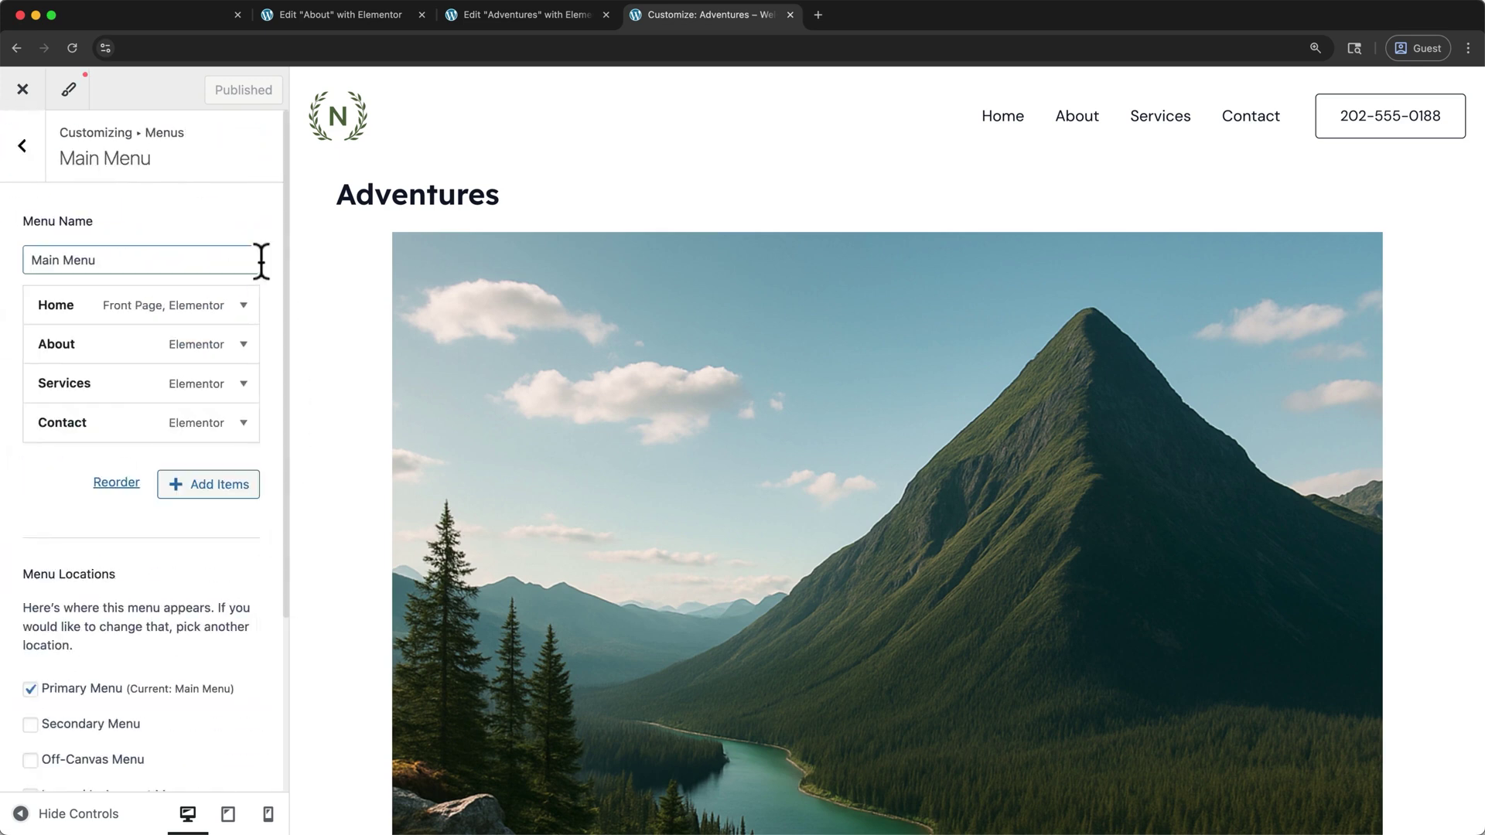
{"action": "left_click", "coordinate": [224, 484]}
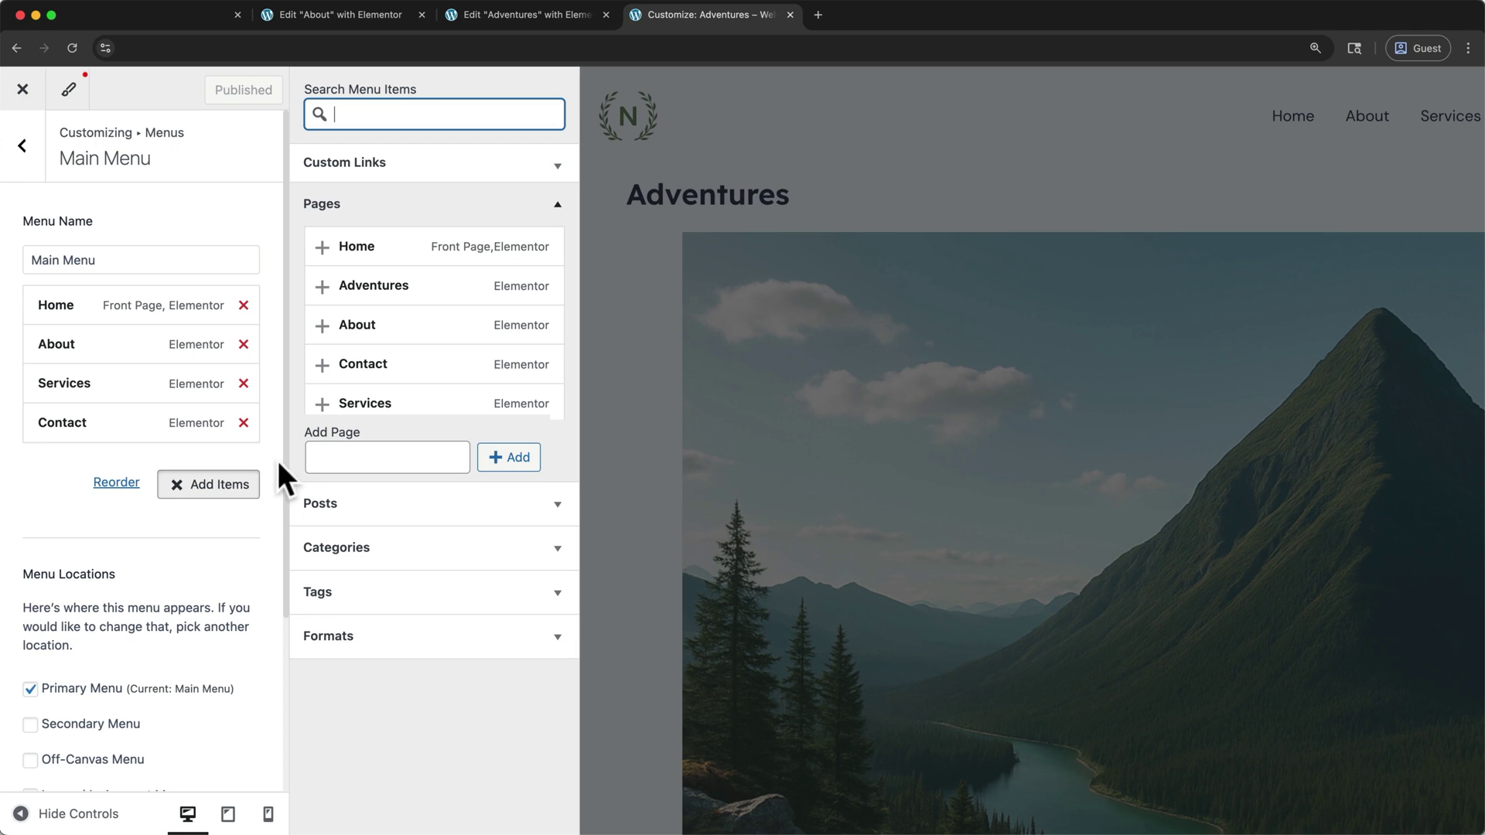
{"action": "left_click", "coordinate": [363, 290]}
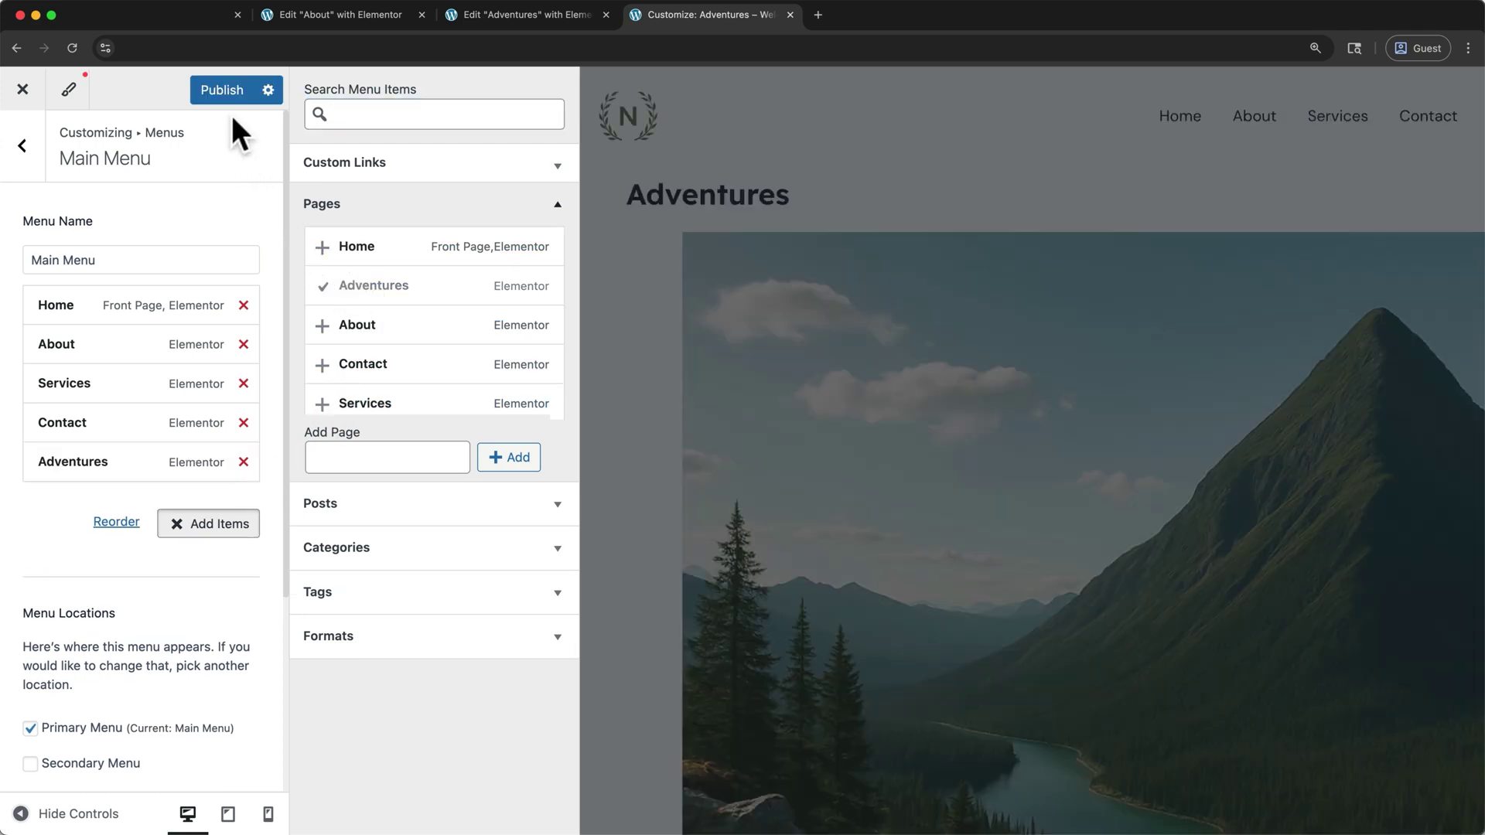
{"action": "left_click", "coordinate": [226, 93]}
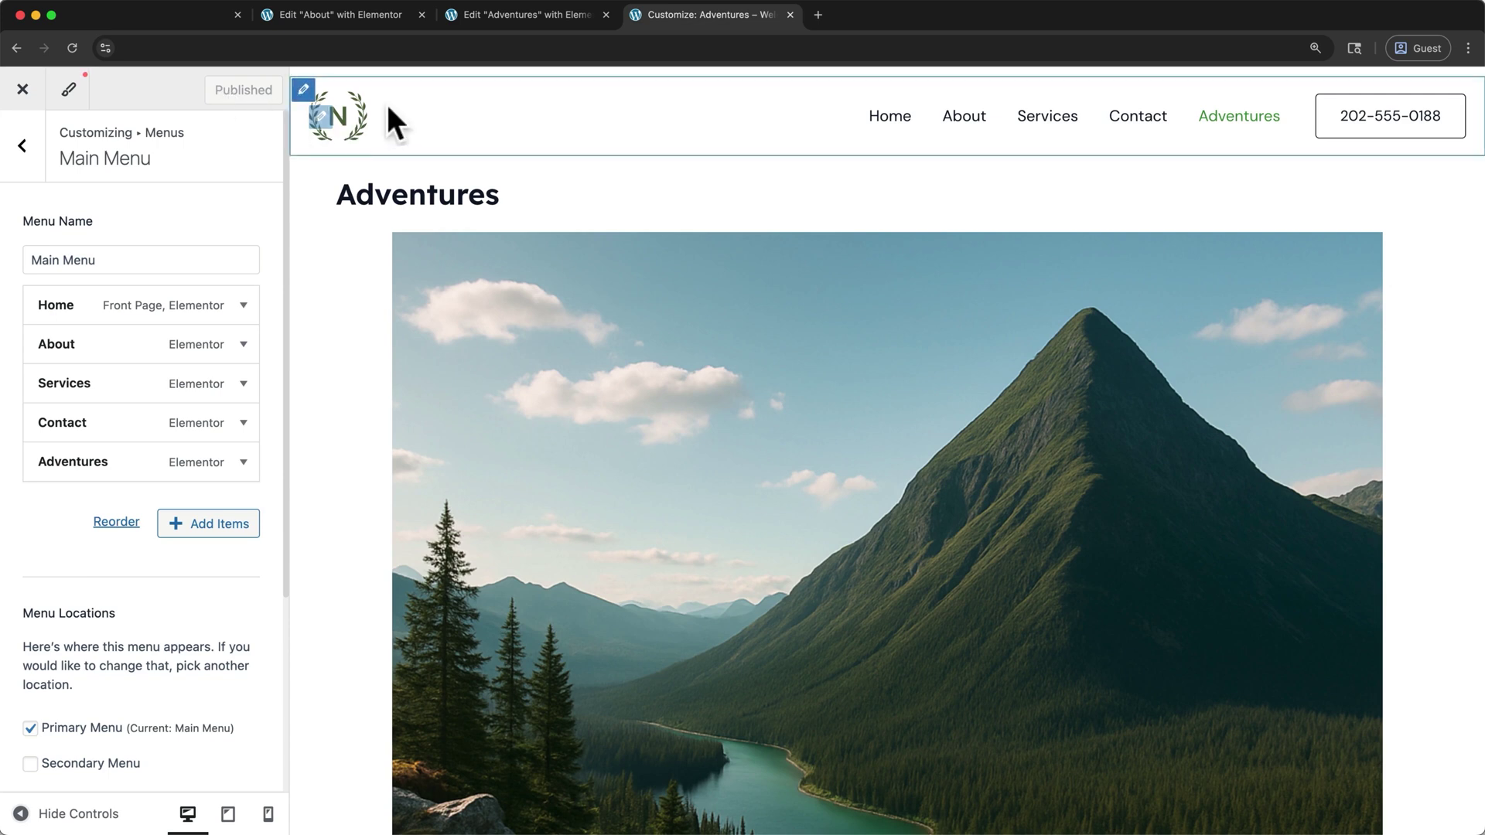
Raise the Primary Header height to 73 px and bring up the Site Title & Logo settings
{"action": "left_click", "coordinate": [304, 89]}
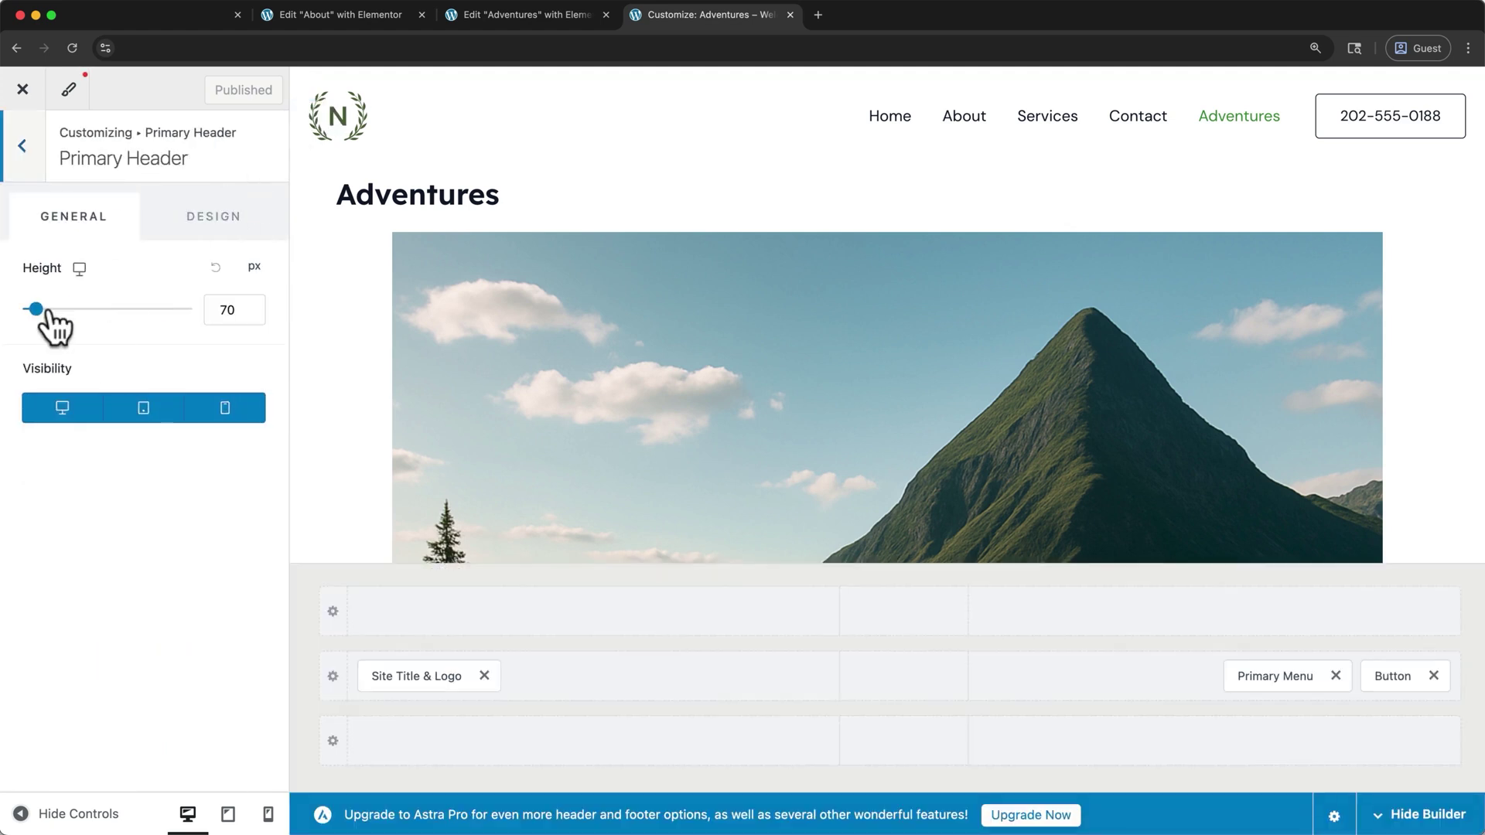
{"action": "left_click_drag", "start_coordinate": [35, 308], "coordinate": [37, 310]}
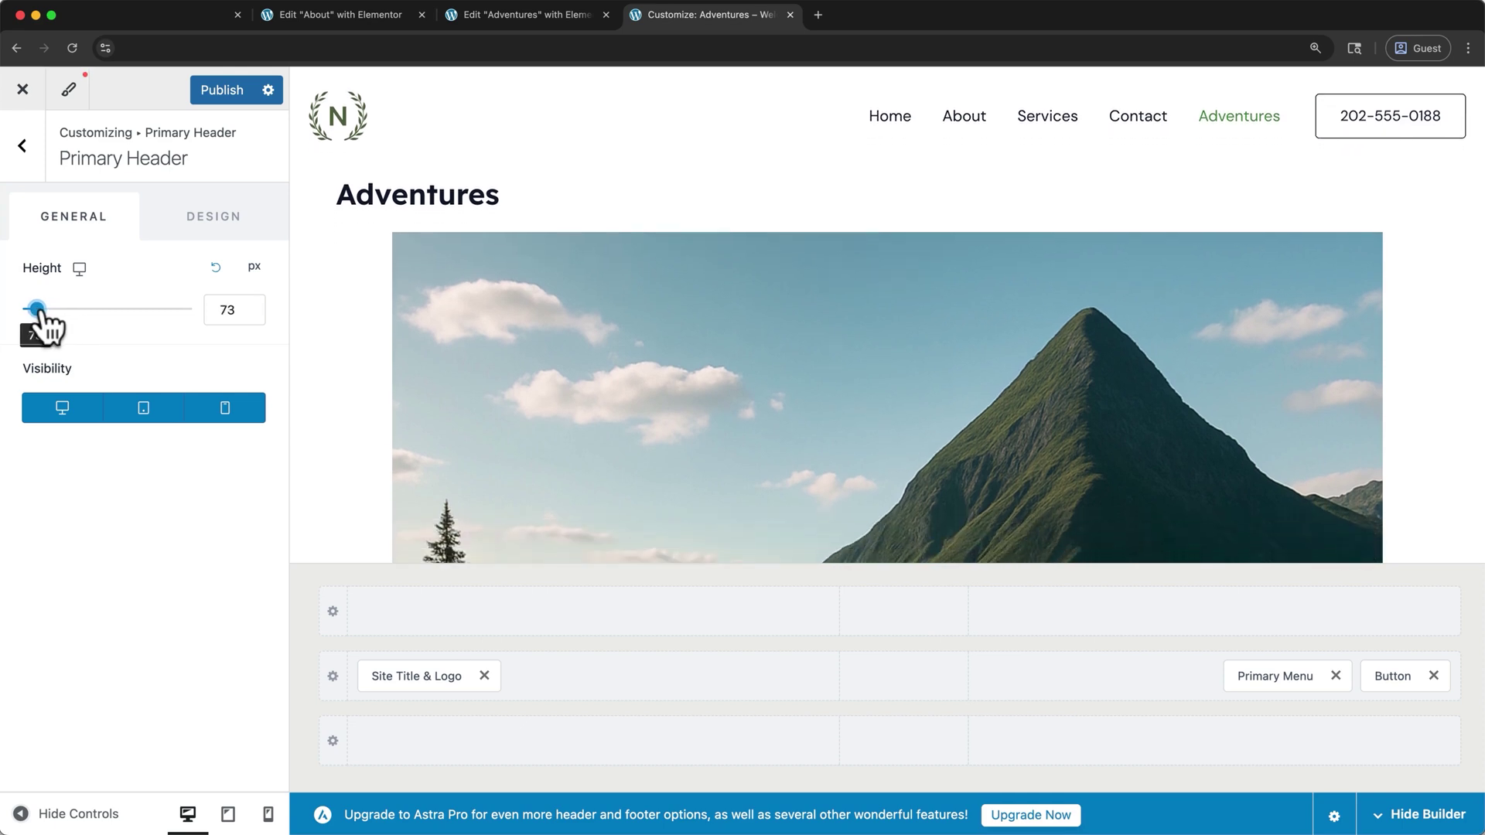
{"action": "left_click", "coordinate": [321, 117]}
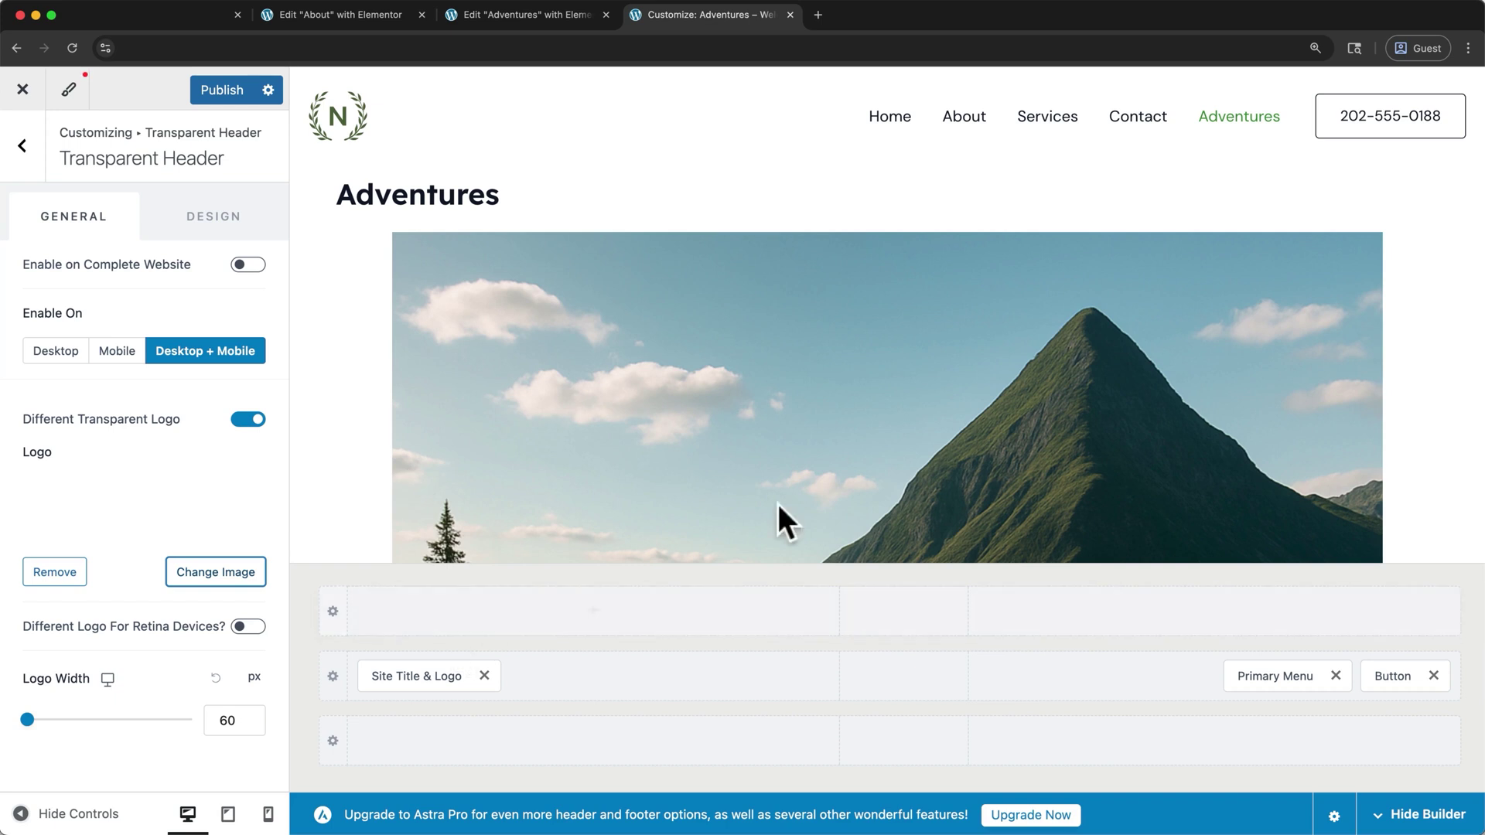
{"action": "left_click", "coordinate": [430, 673]}
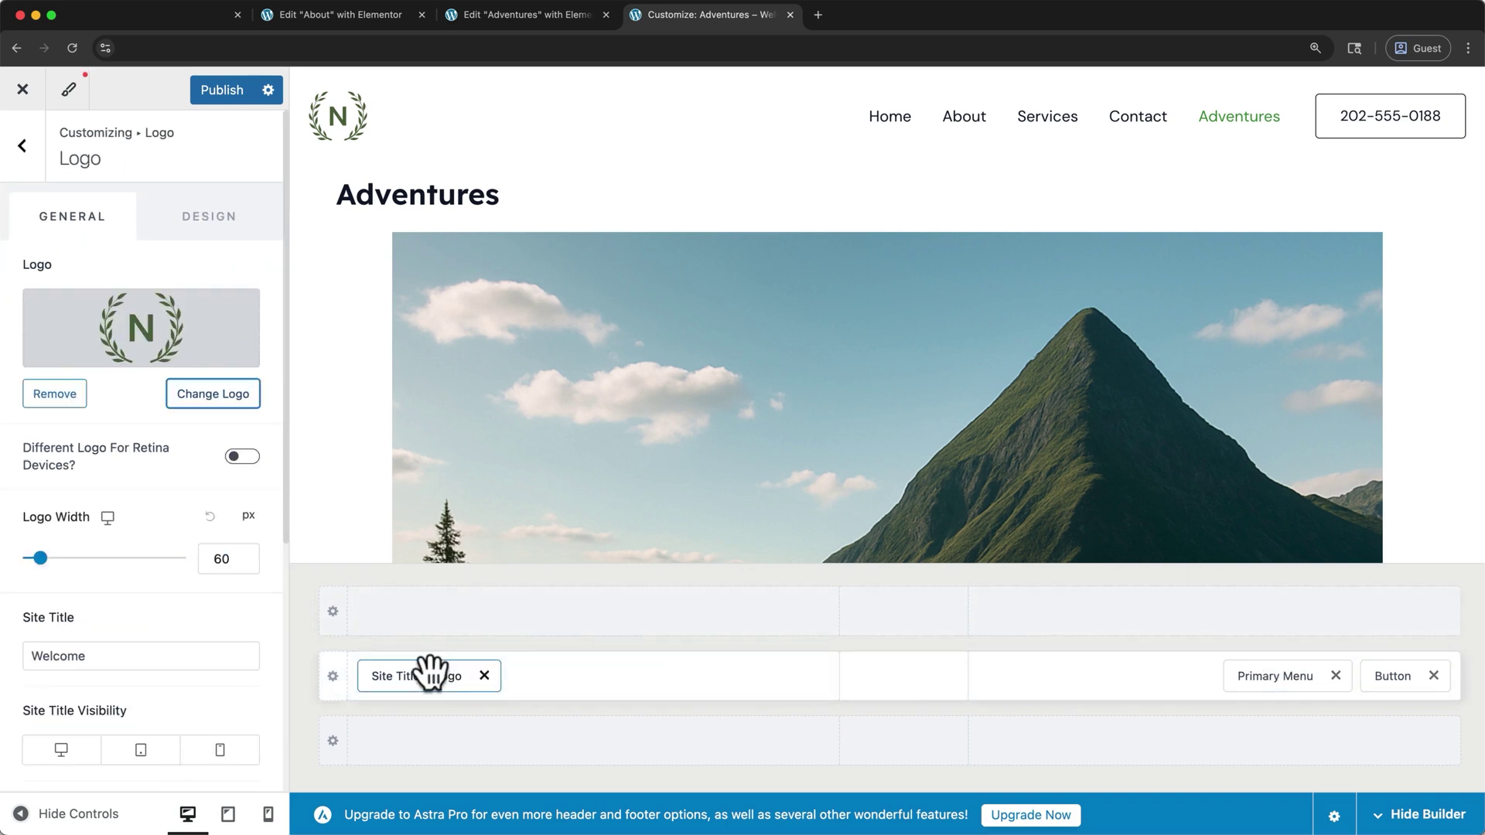
Upload logo.png and set the globe image as the site logo, skipping cropping
{"action": "left_click", "coordinate": [205, 410]}
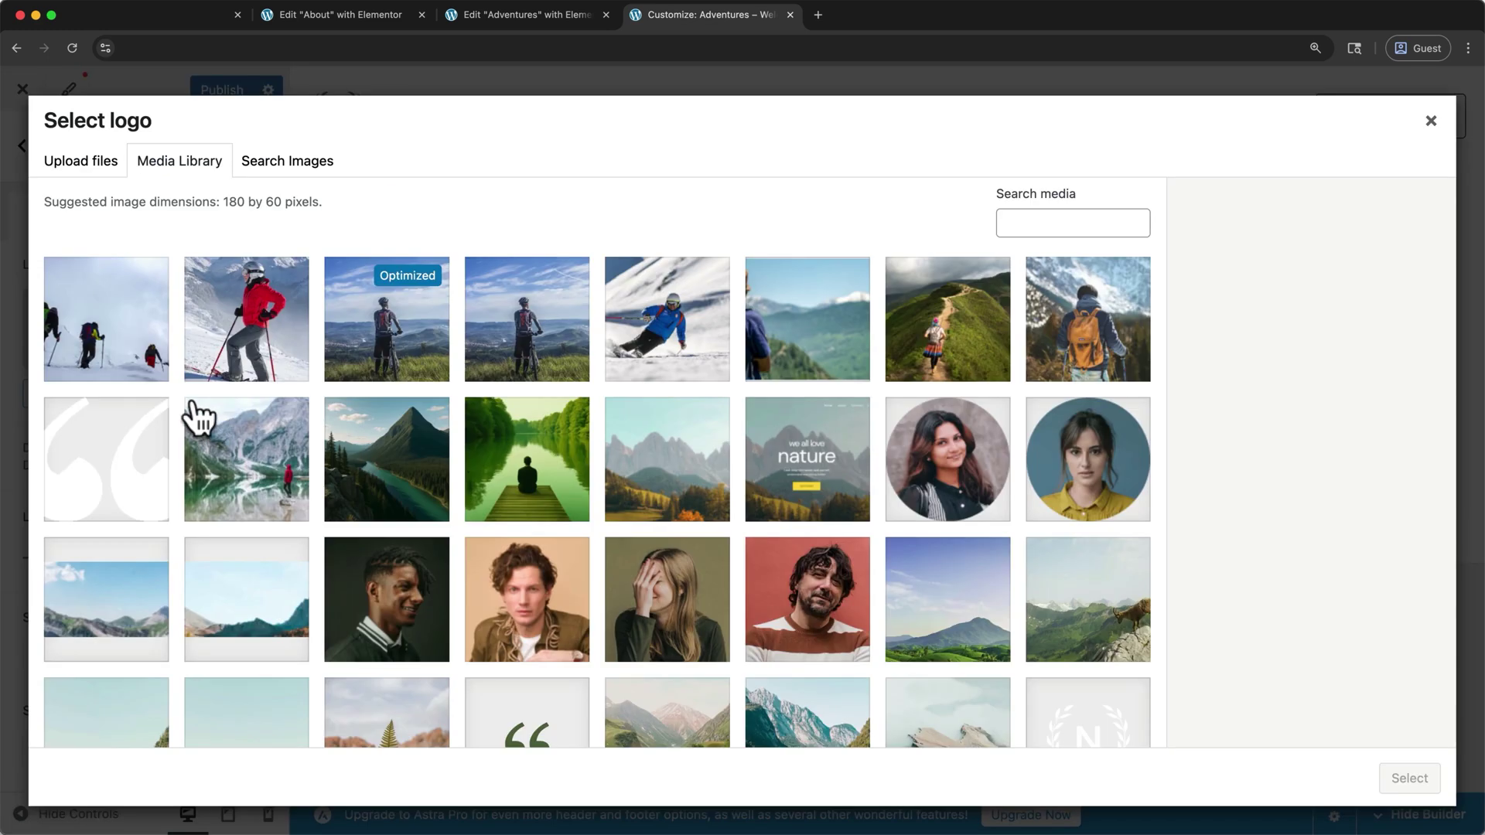
{"action": "left_click", "coordinate": [59, 163]}
{"action": "left_click", "coordinate": [674, 458]}
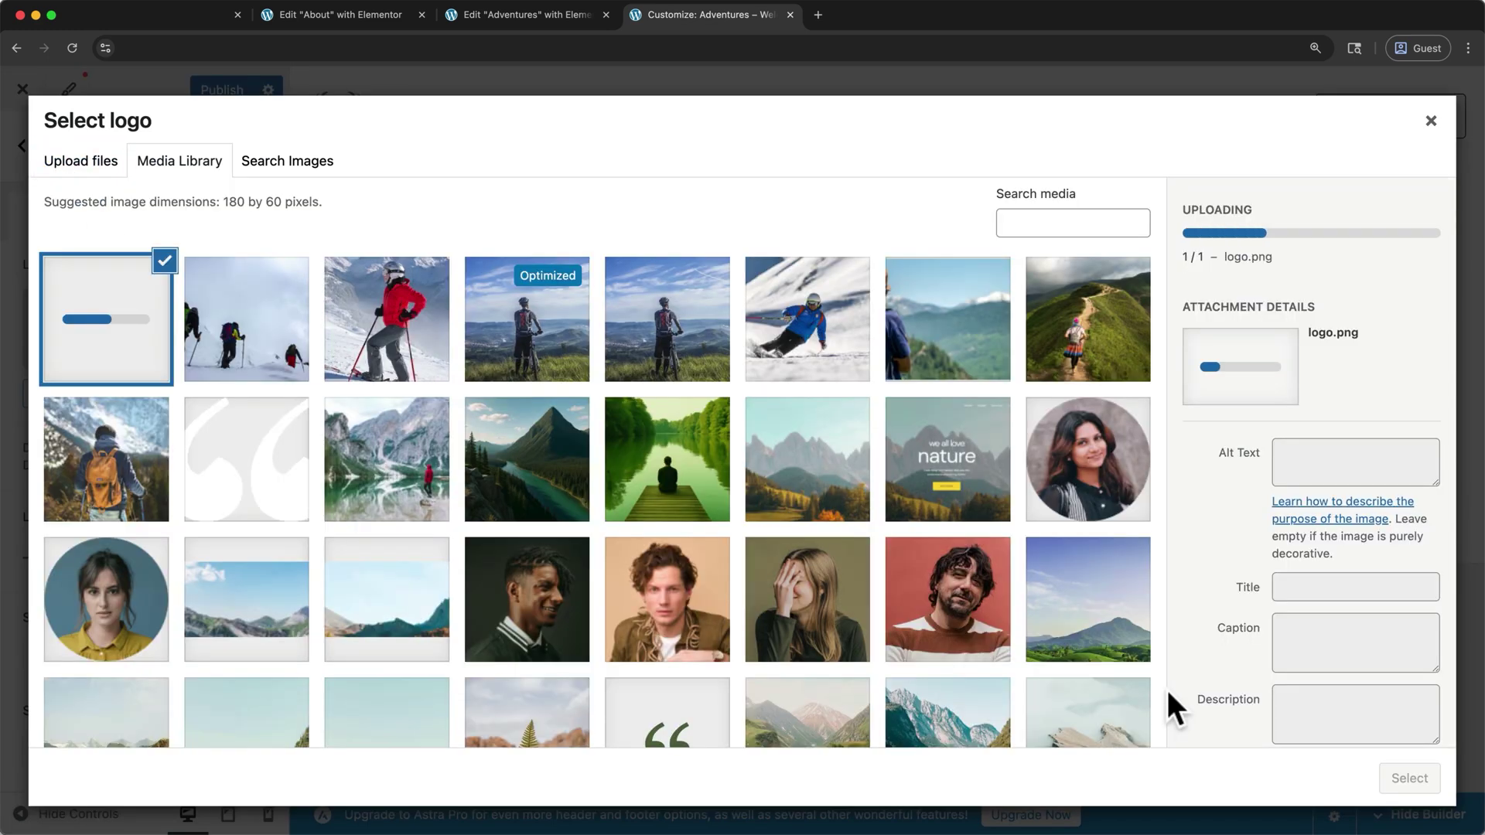
{"action": "left_click", "coordinate": [1406, 778]}
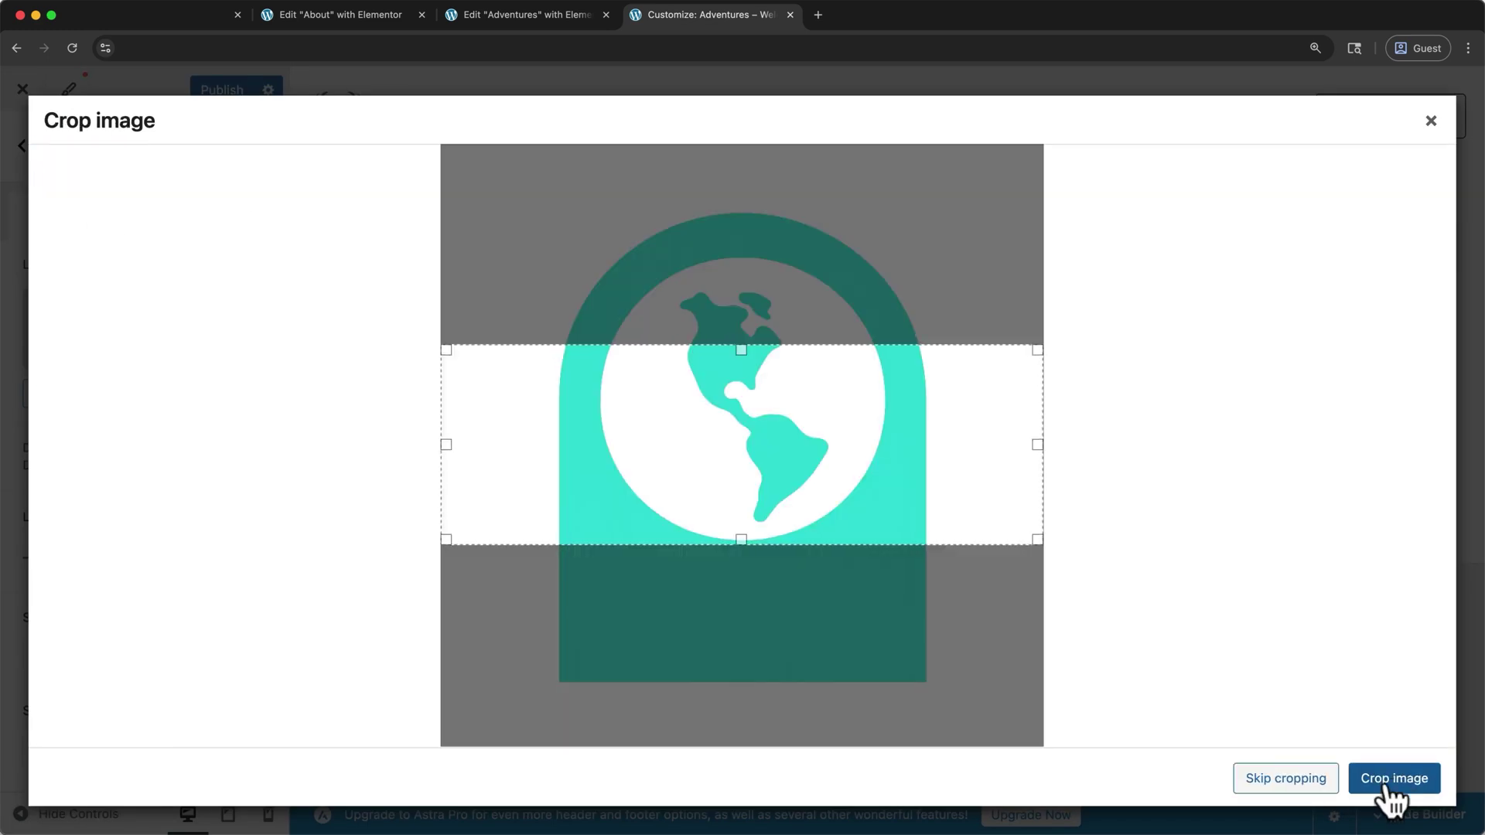
{"action": "left_click", "coordinate": [1285, 779]}
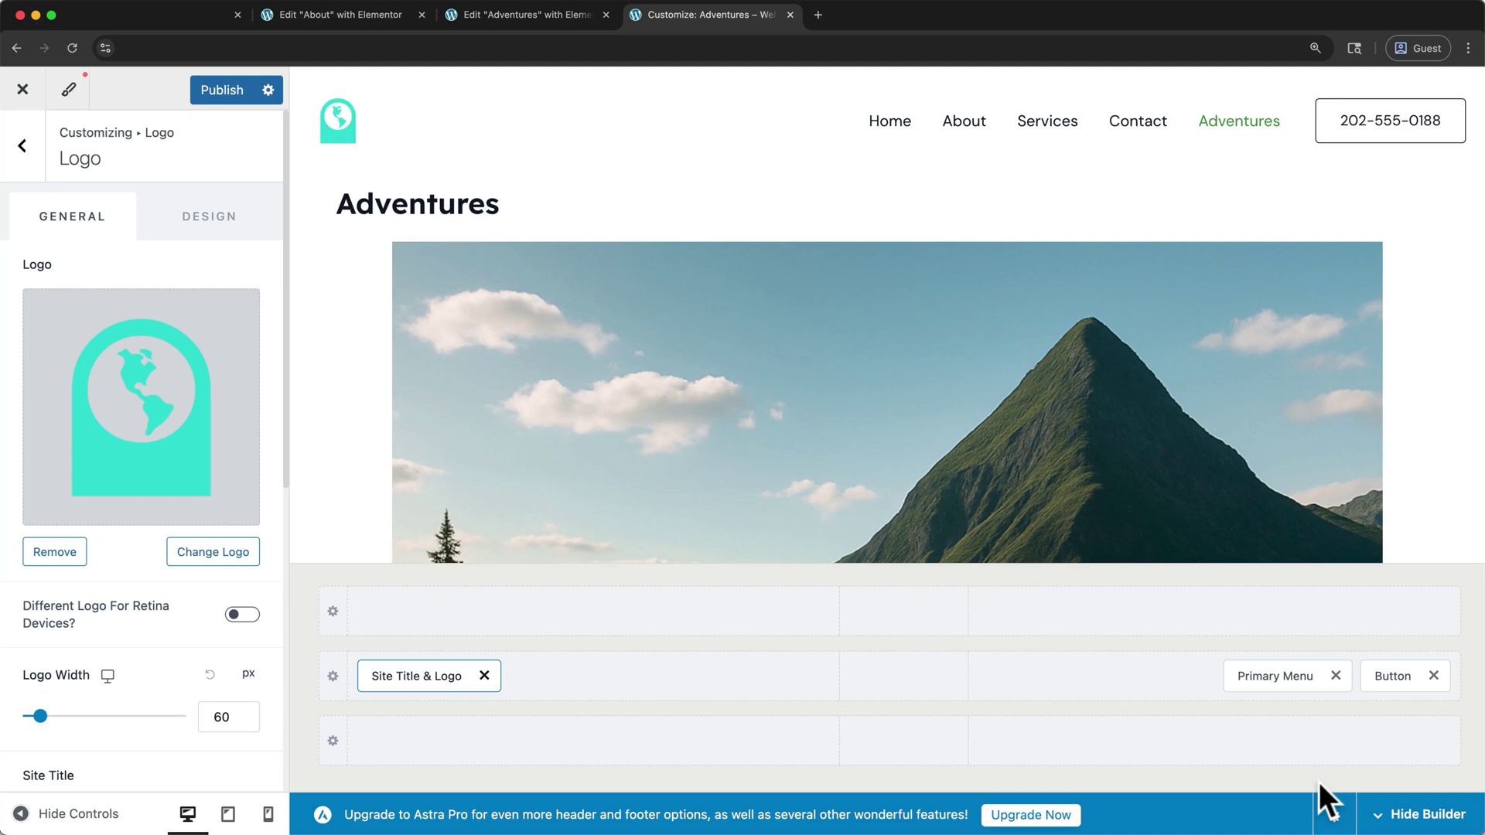
{"action": "scroll", "coordinate": [1148, 481], "scroll_direction": "down", "scroll_amount": 15}
Scroll the preview down to the footer and open its settings panel
{"action": "scroll", "coordinate": [1149, 481], "scroll_direction": "down", "scroll_amount": 6}
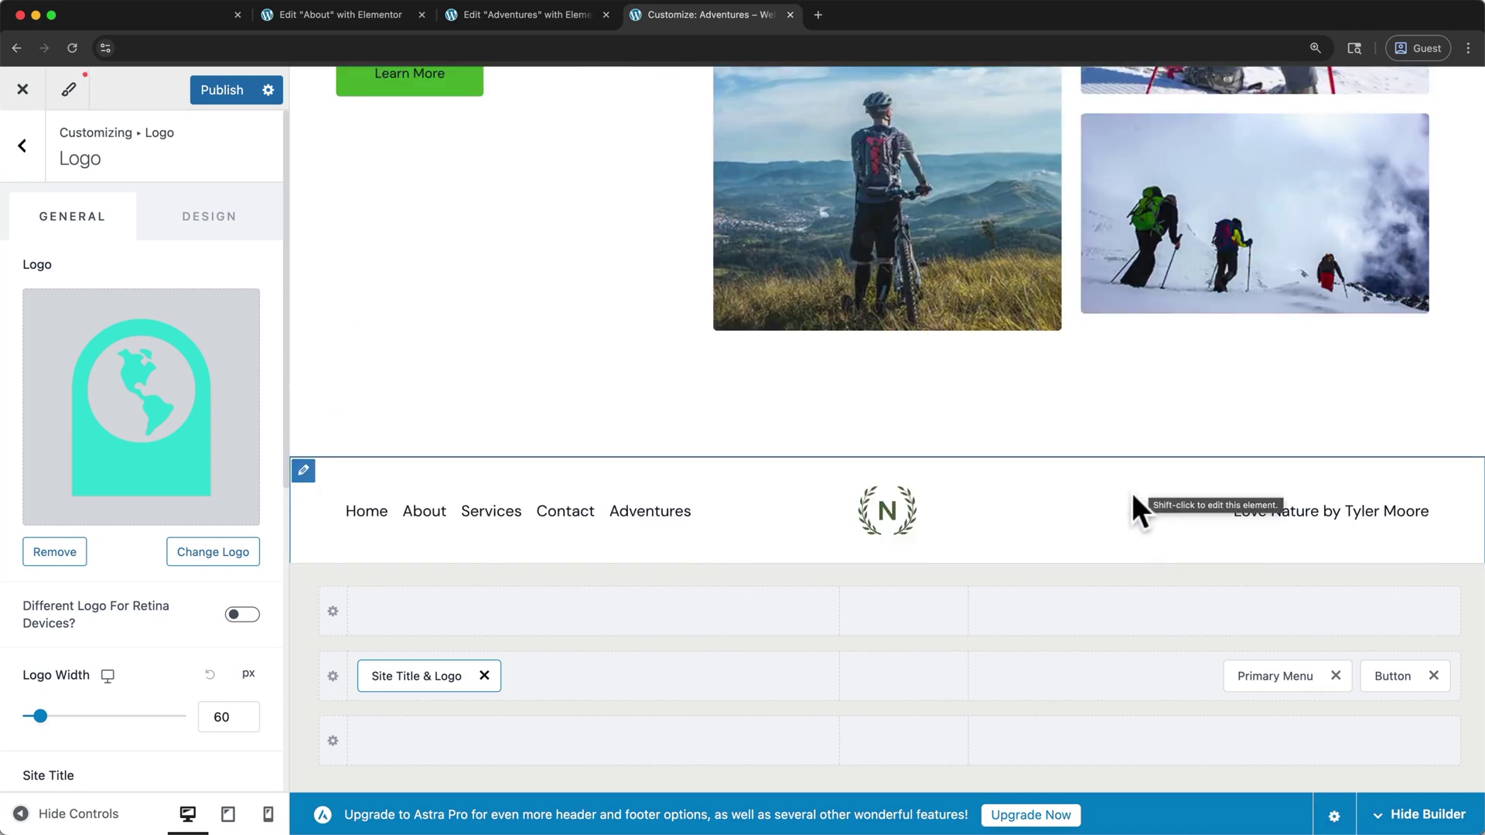
{"action": "left_click", "coordinate": [306, 472]}
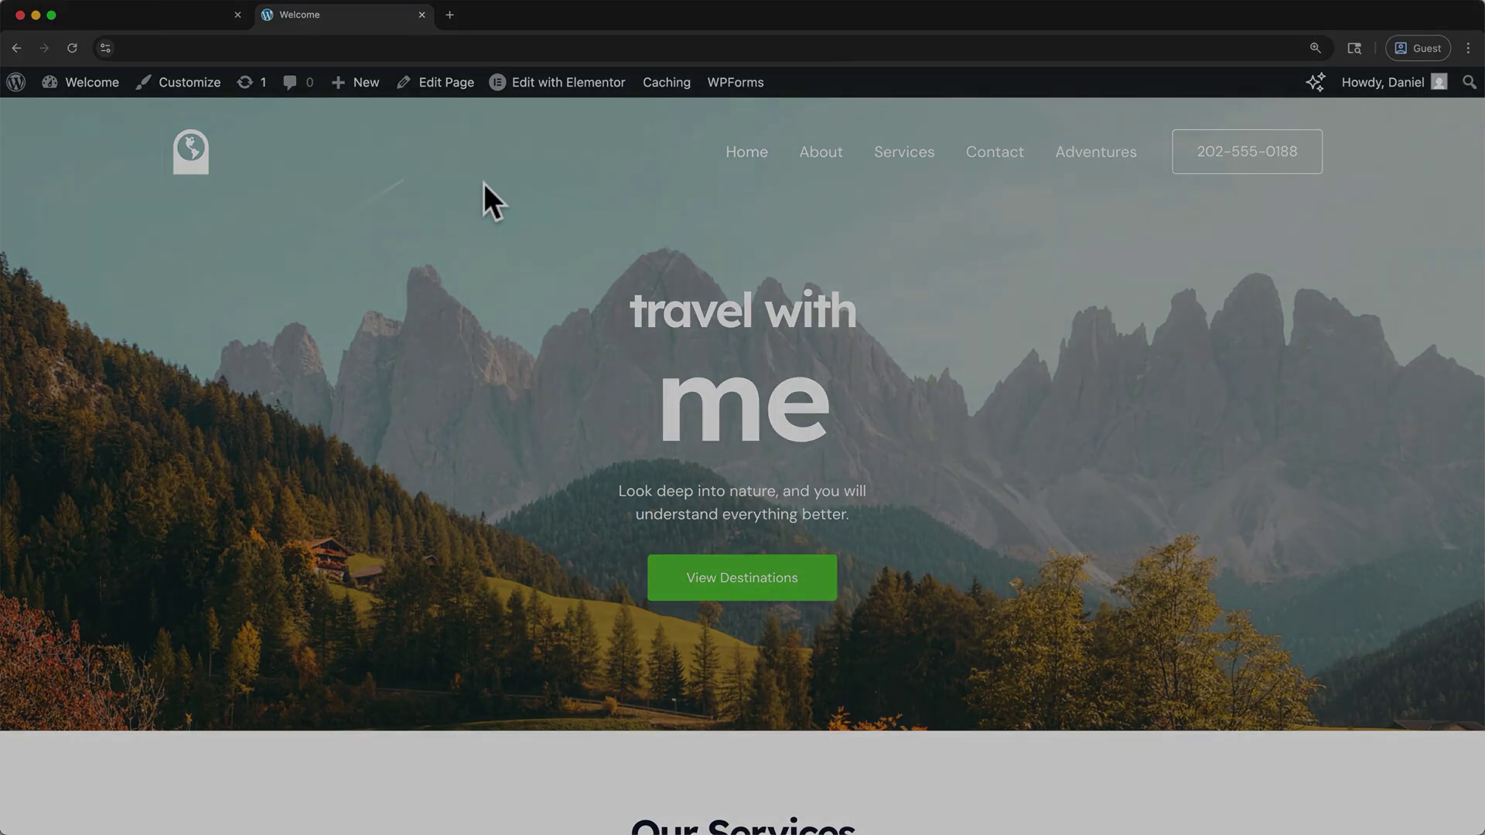
{"action": "scroll", "coordinate": [484, 183], "scroll_direction": "down", "scroll_amount": 5}
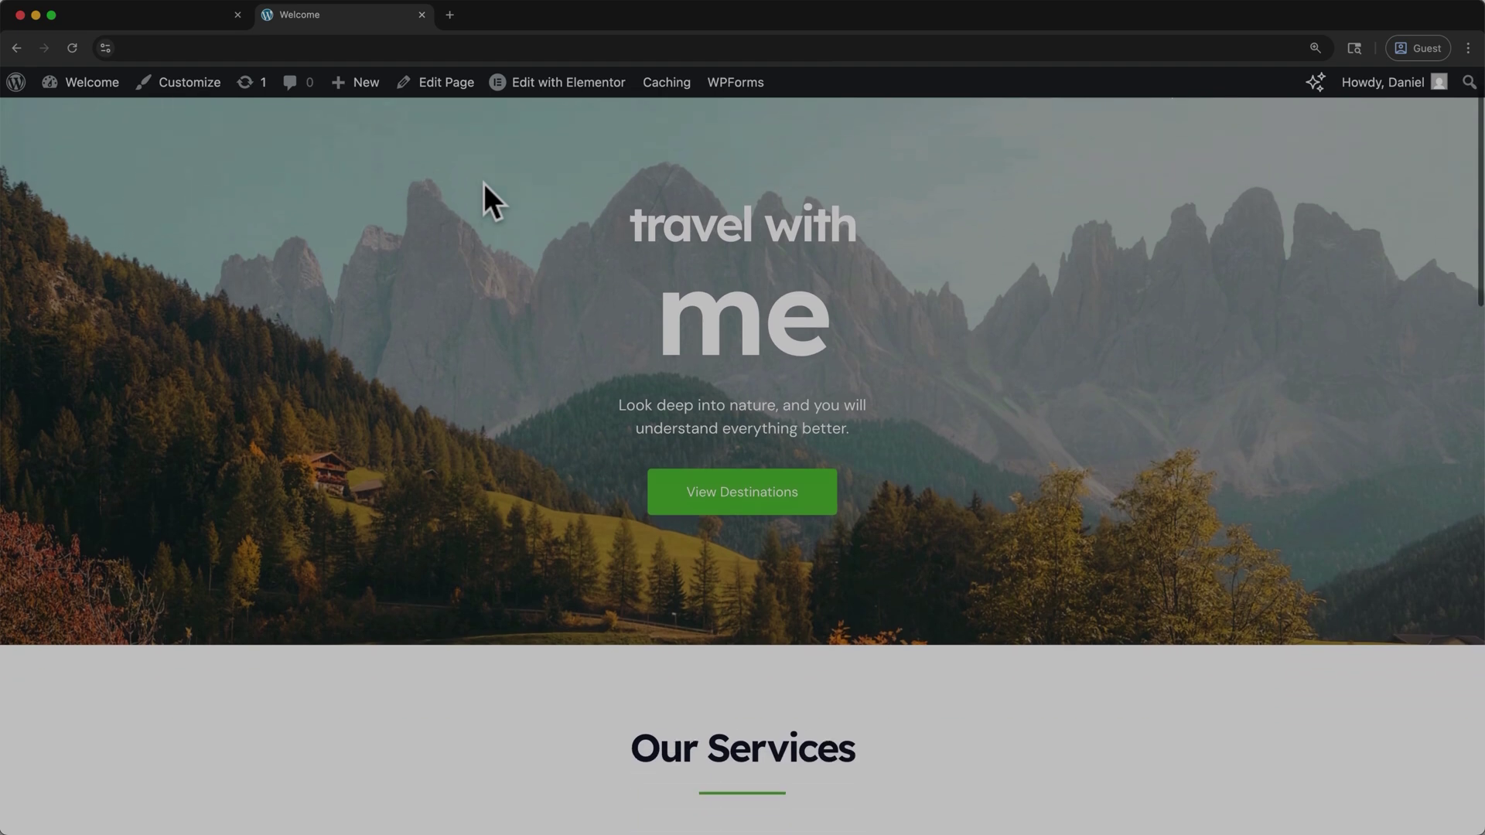
{"action": "scroll", "coordinate": [484, 184], "scroll_direction": "down", "scroll_amount": 1}
{"action": "scroll", "coordinate": [484, 184], "scroll_direction": "down", "scroll_amount": 10}
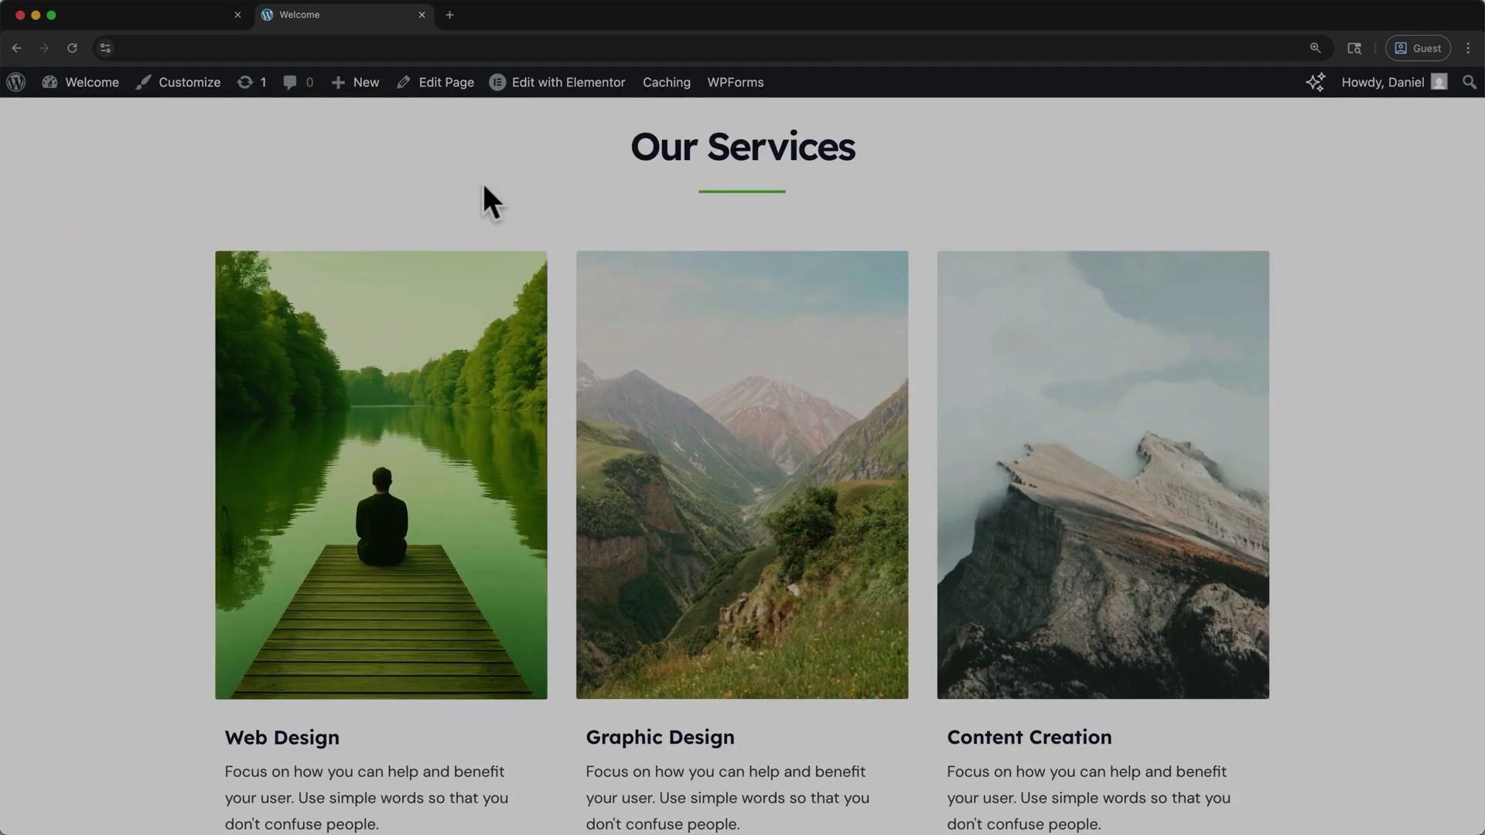
{"action": "scroll", "coordinate": [487, 203], "scroll_direction": "down", "scroll_amount": 6}
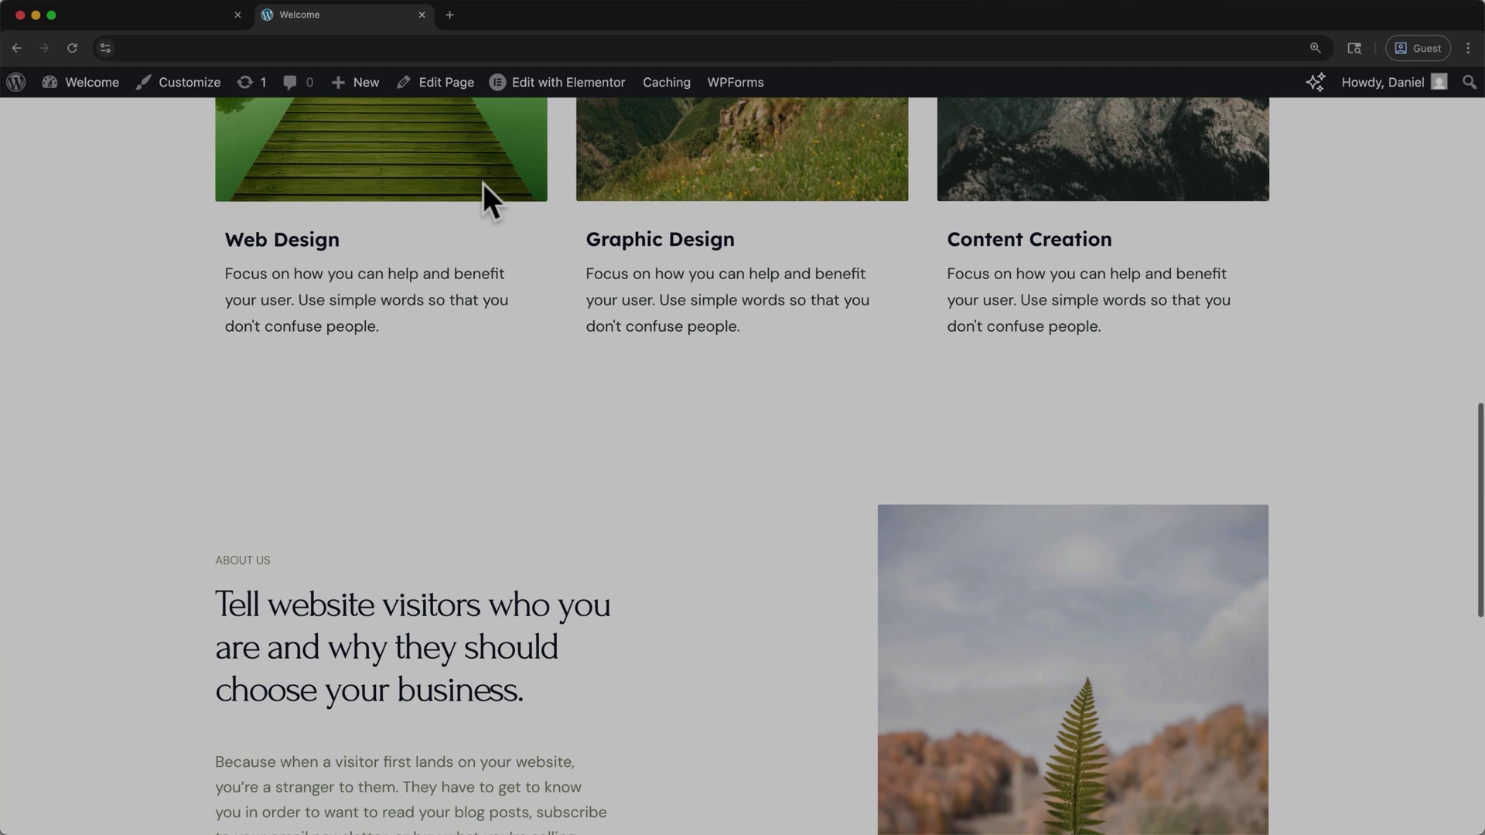
{"action": "scroll", "coordinate": [487, 203], "scroll_direction": "down", "scroll_amount": 4}
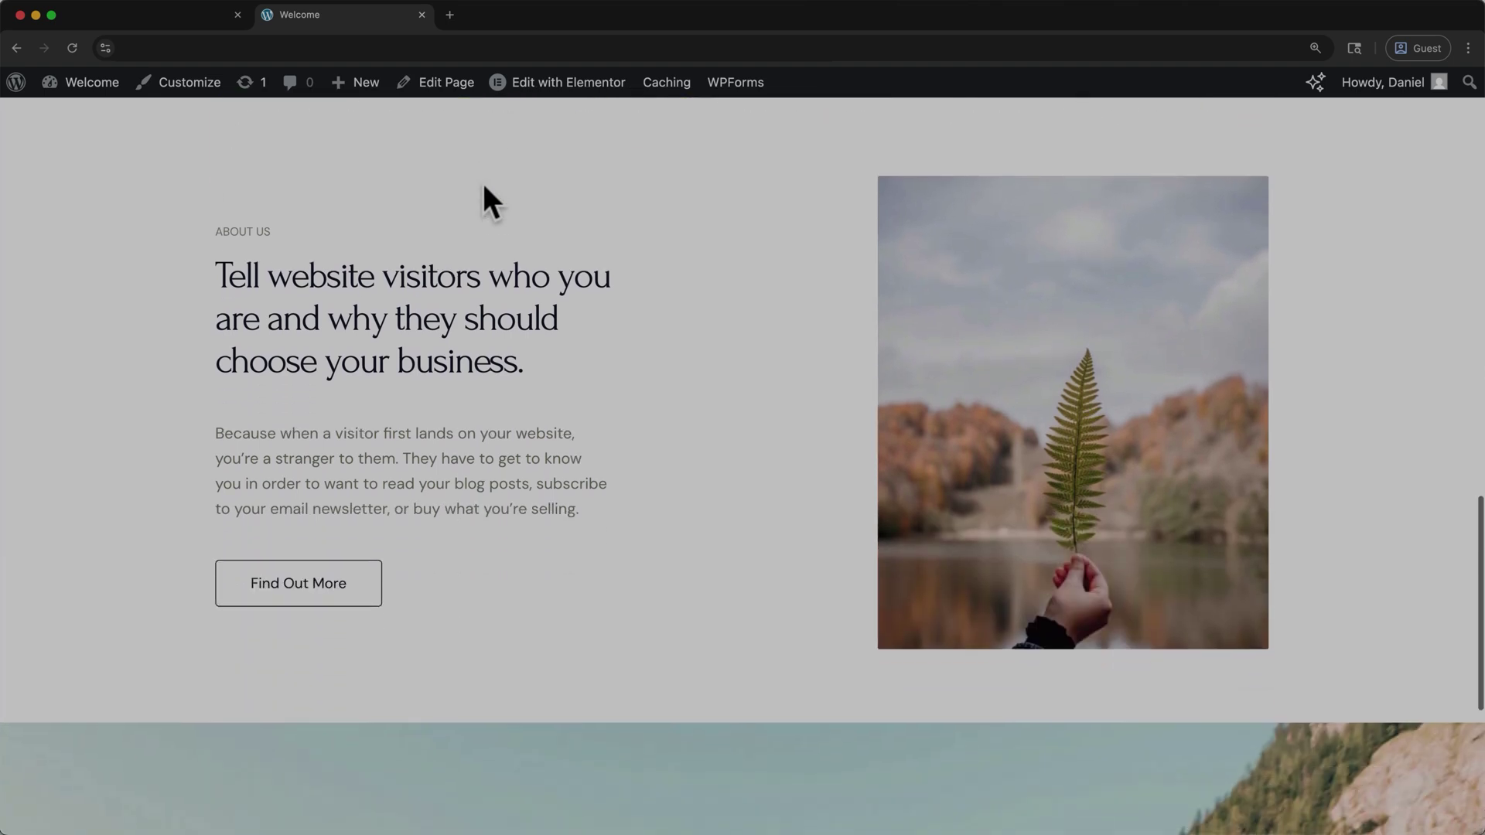
{"action": "scroll", "coordinate": [487, 202], "scroll_direction": "down", "scroll_amount": 5}
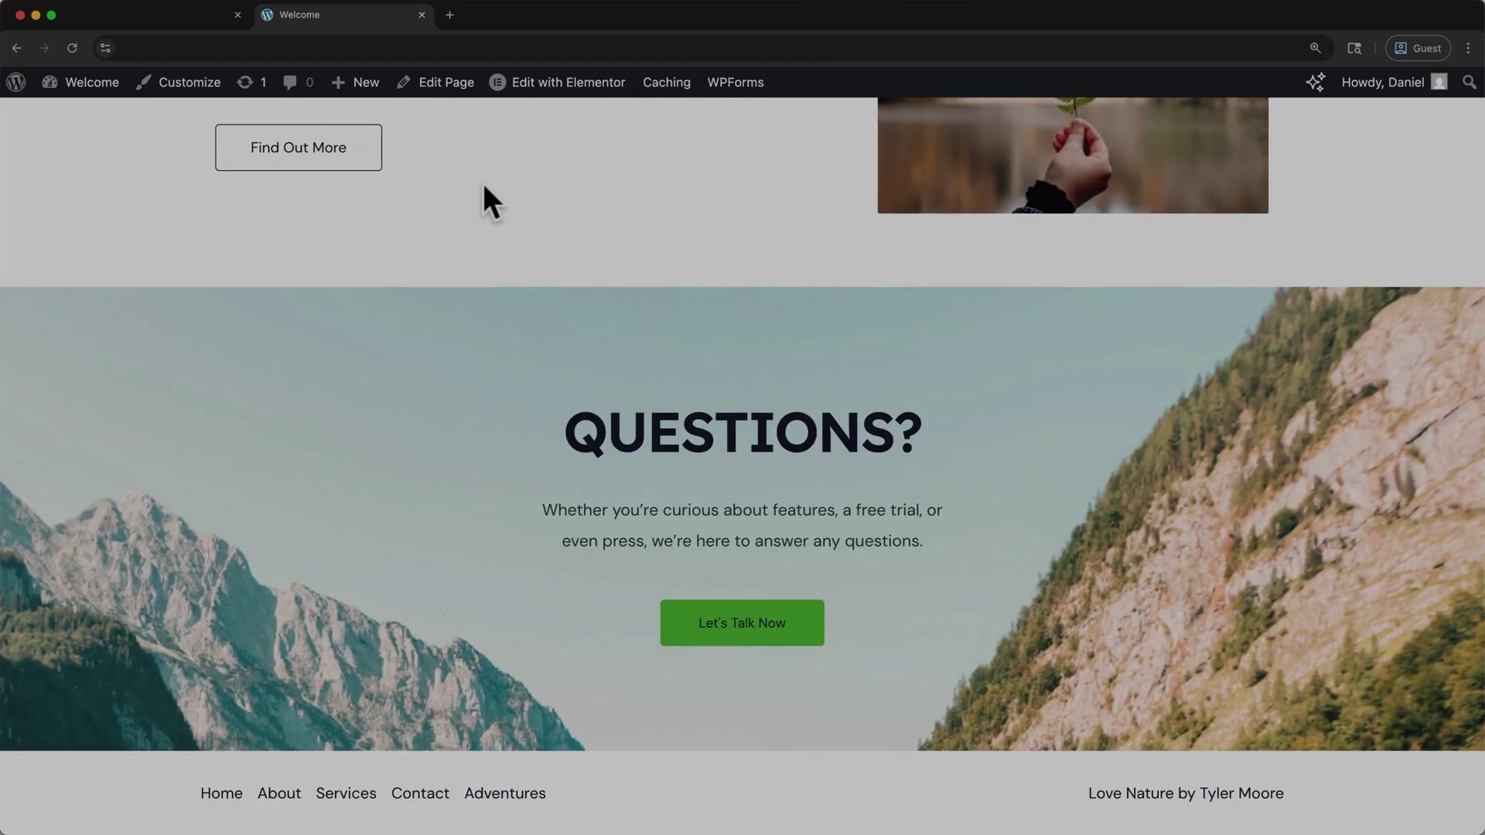
{"action": "scroll", "coordinate": [487, 203], "scroll_direction": "up", "scroll_amount": 6}
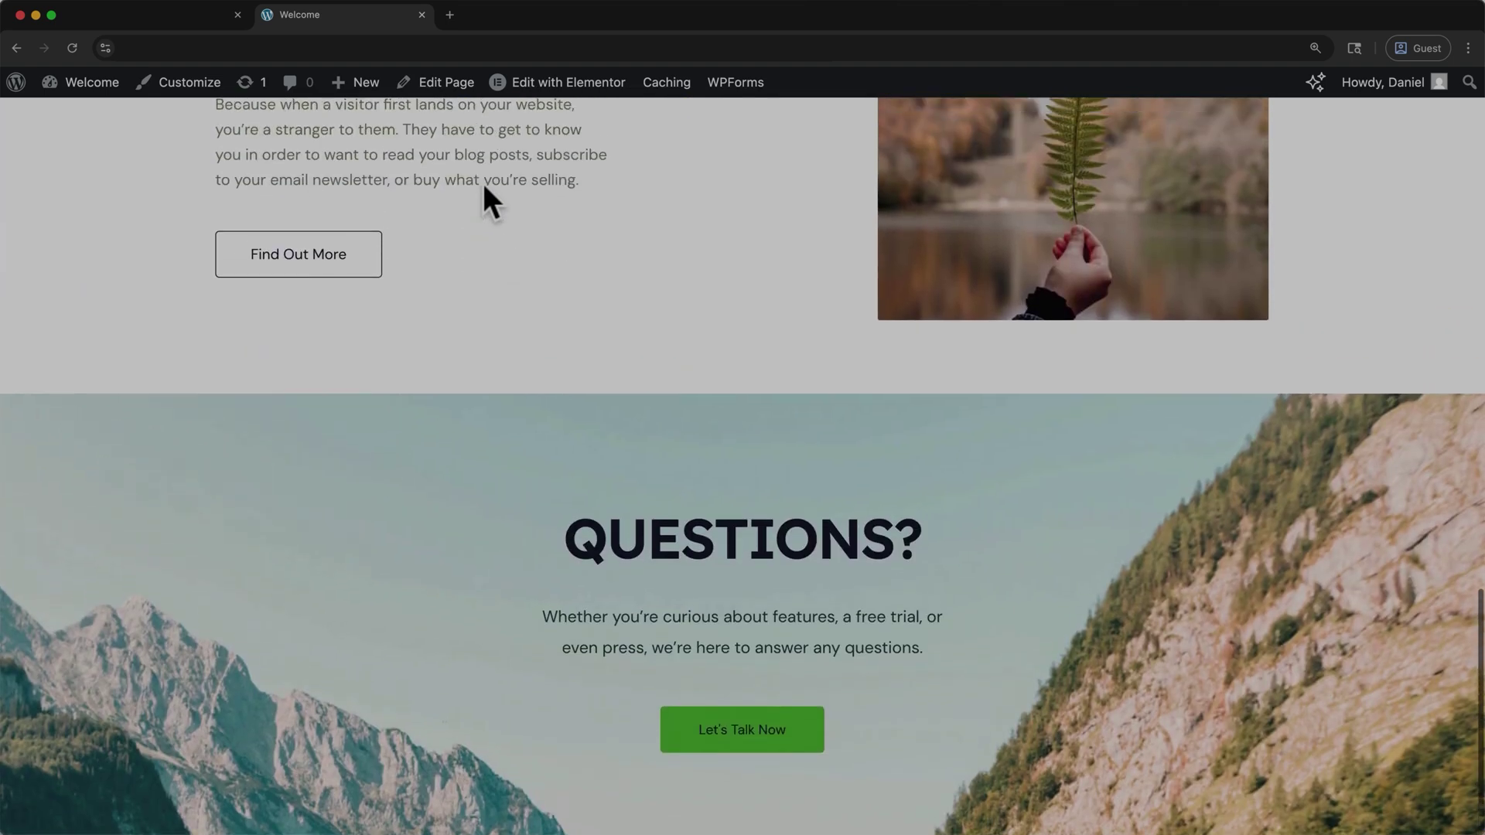
{"action": "scroll", "coordinate": [487, 202], "scroll_direction": "up", "scroll_amount": 10}
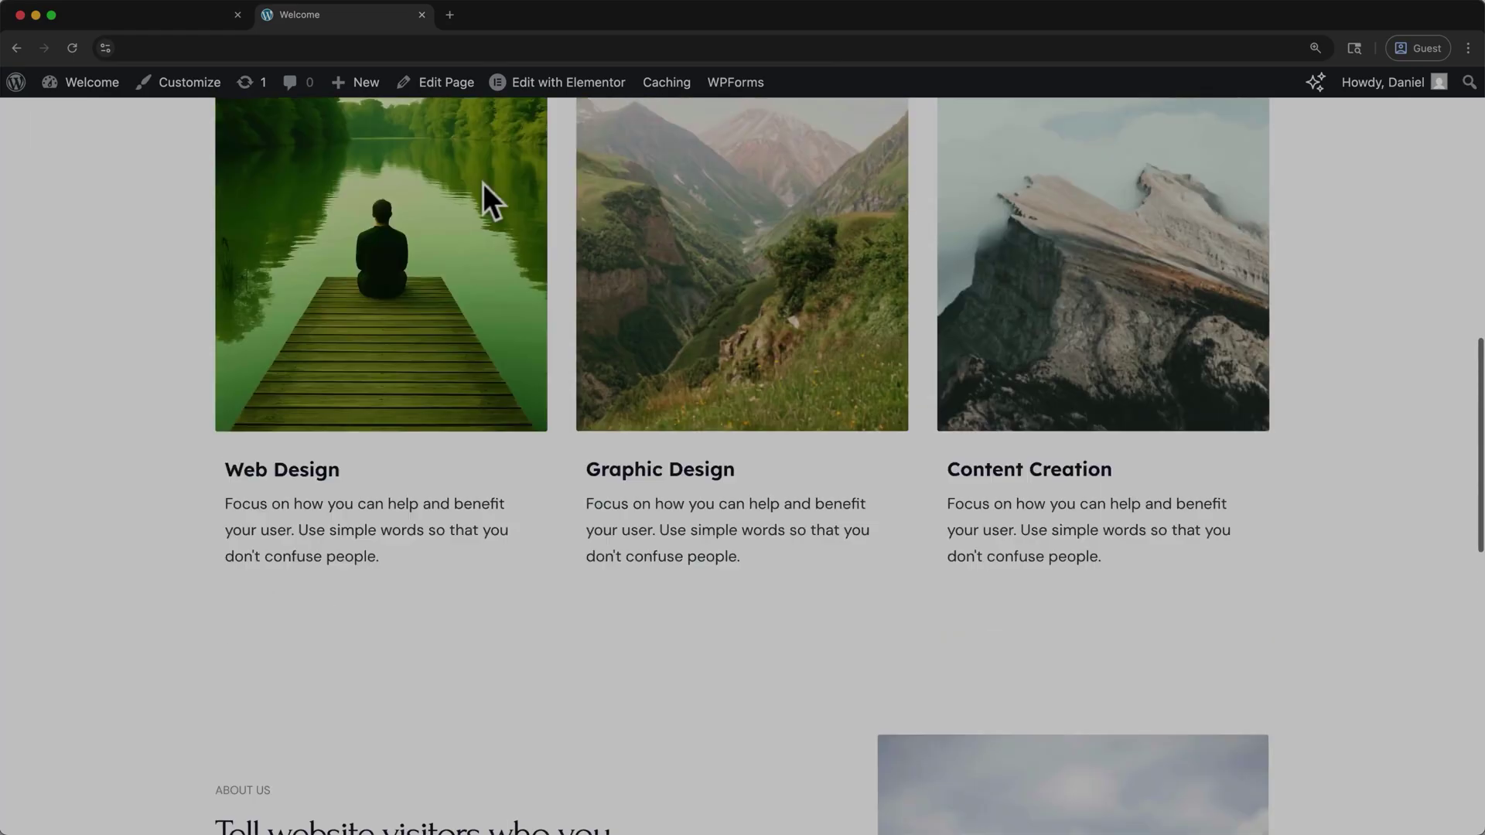